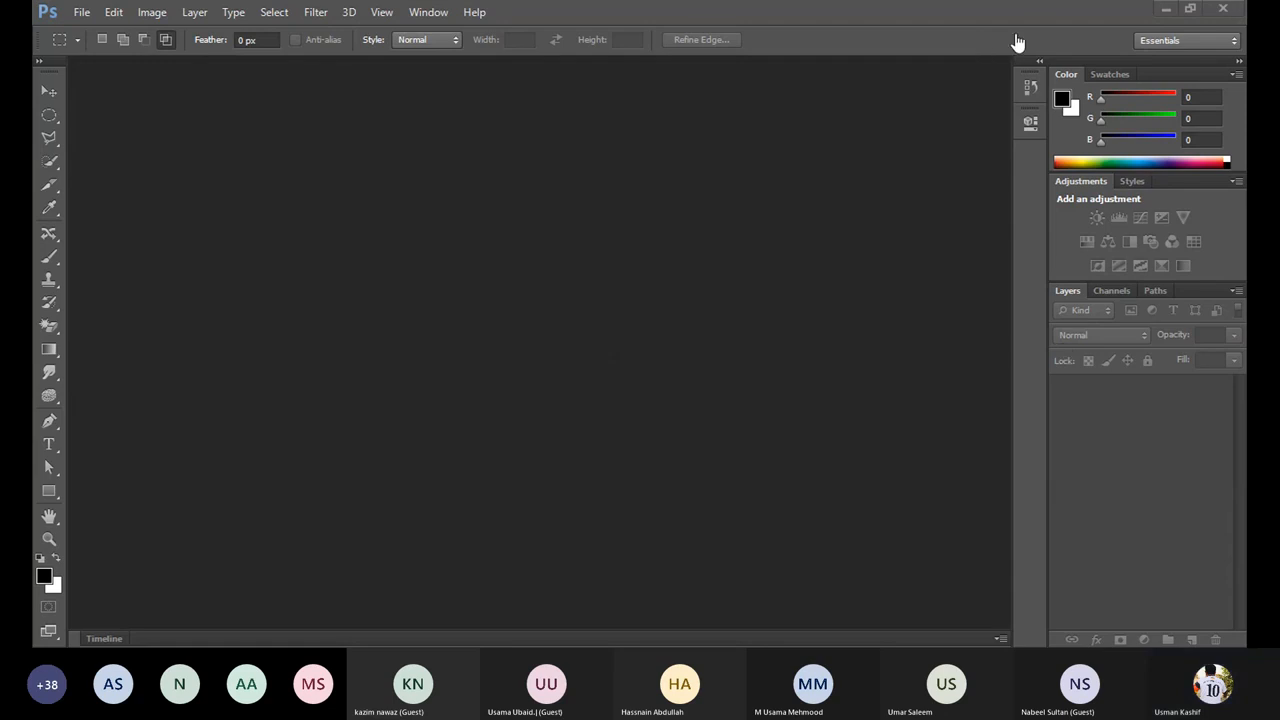
Step: Start a new document and choose the B4 size of the International Paper preset
left_click(553, 237)
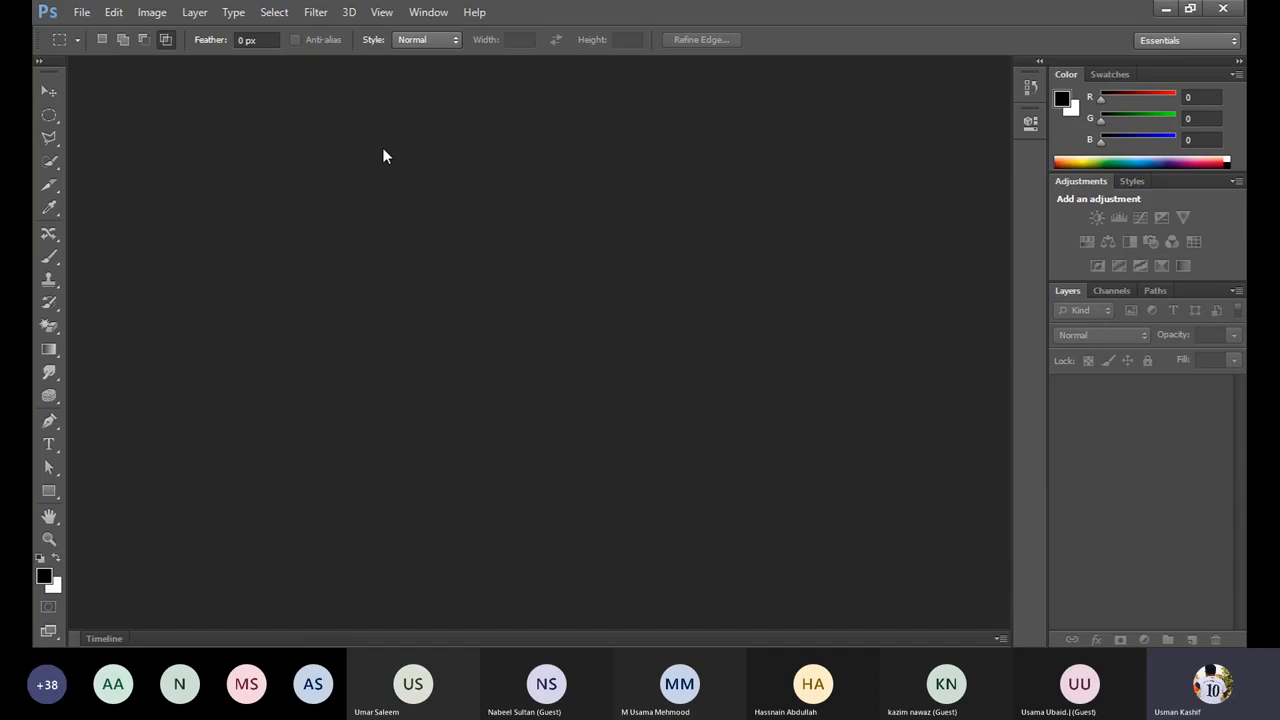
left_click(83, 13)
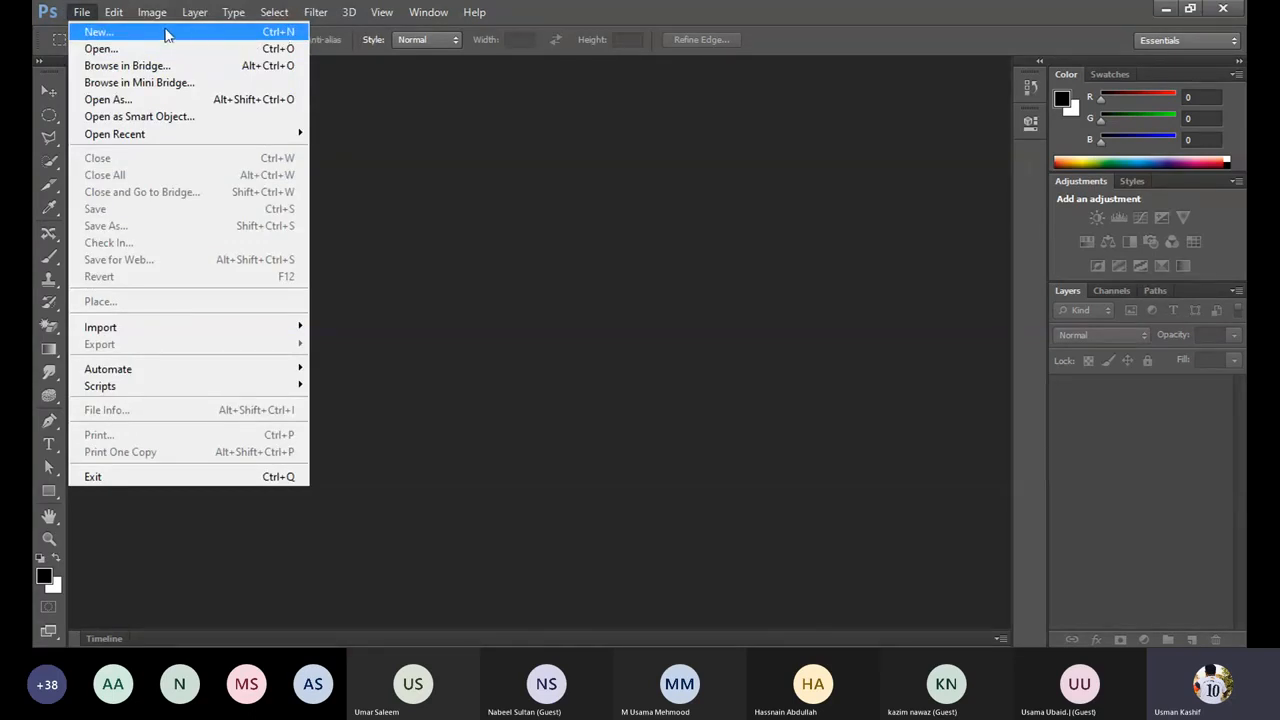
left_click(165, 37)
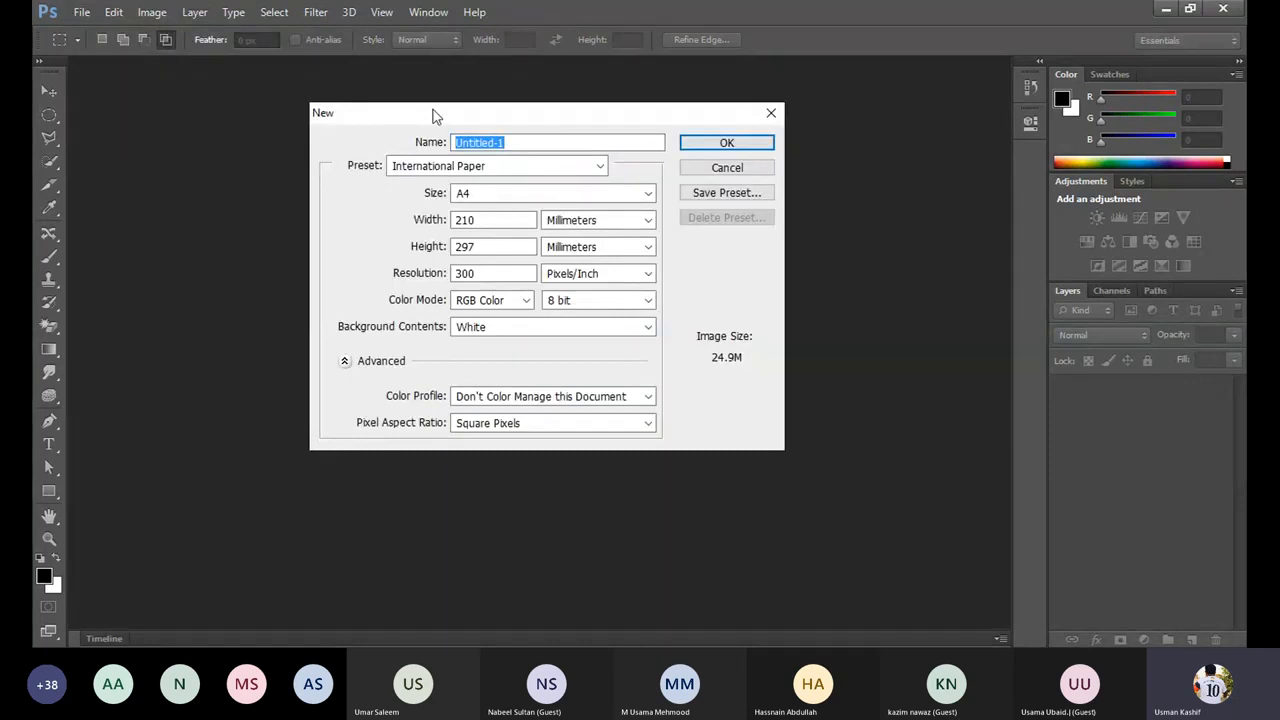
left_click_drag(436, 117, 407, 153)
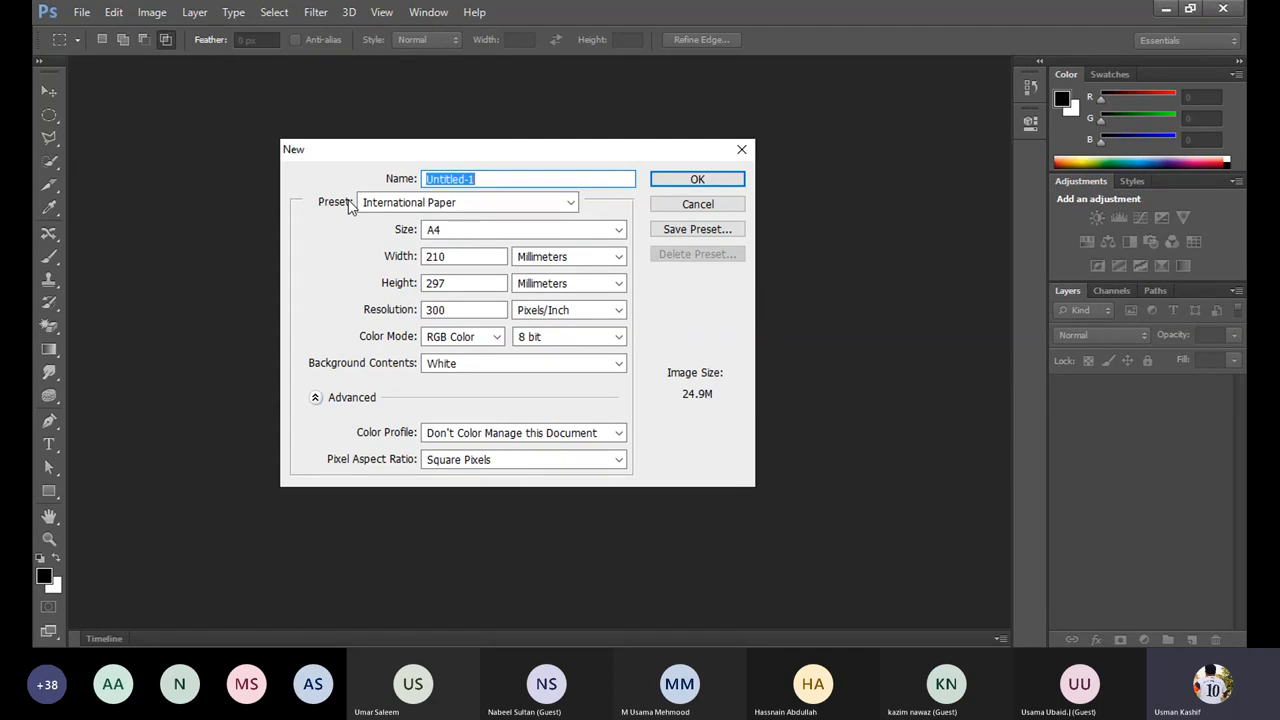
left_click(452, 233)
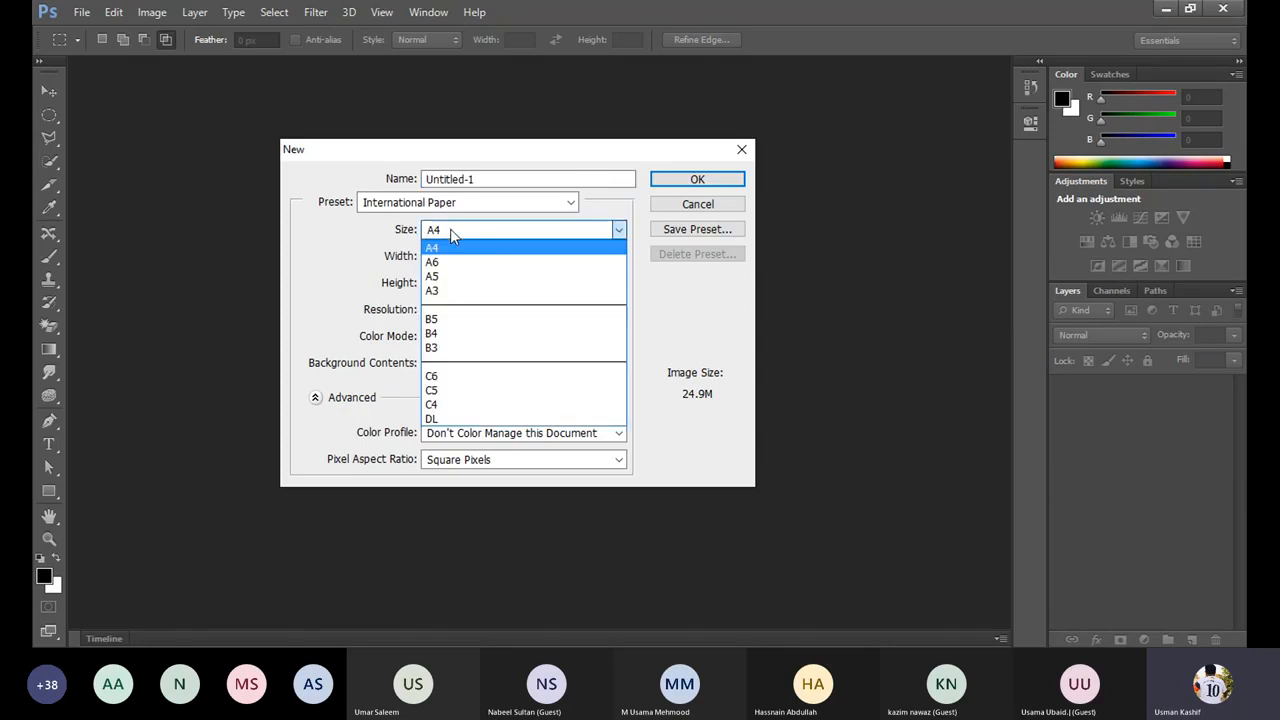
left_click(460, 345)
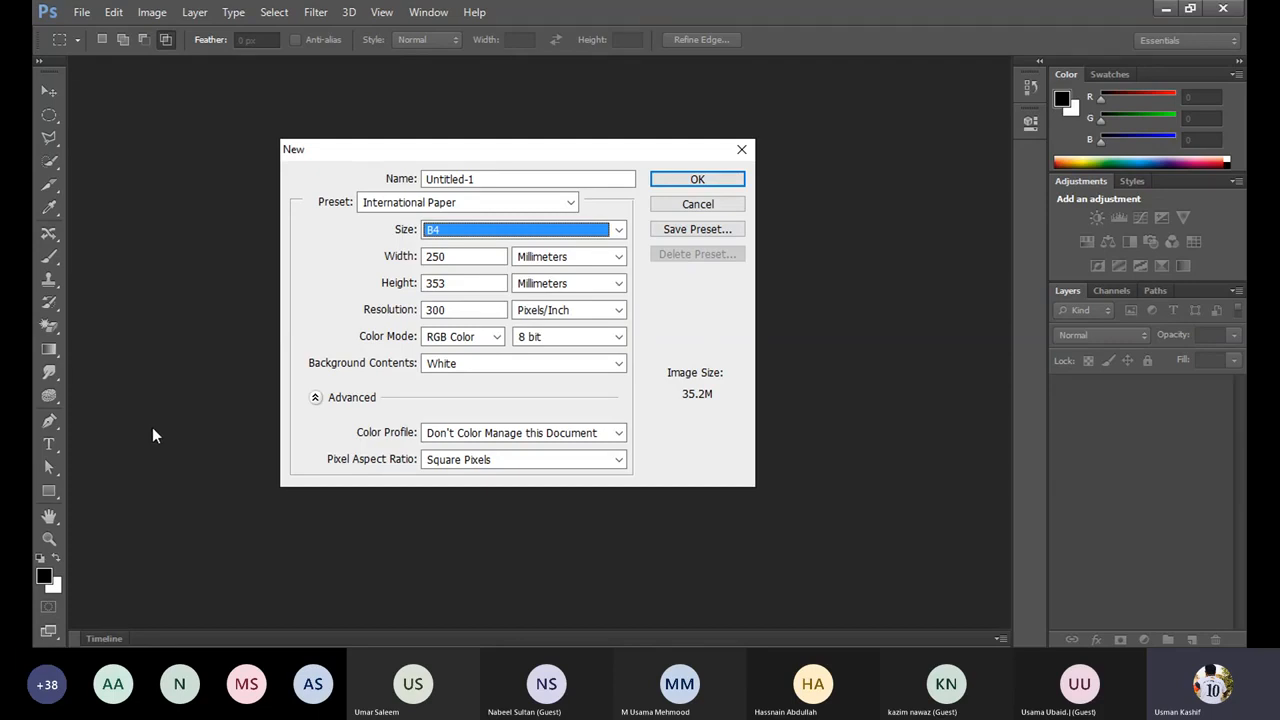
Step: Try the Default Photoshop Size preset and the U.S. Paper preset with its Legal and Tabloid sizes
left_click(489, 206)
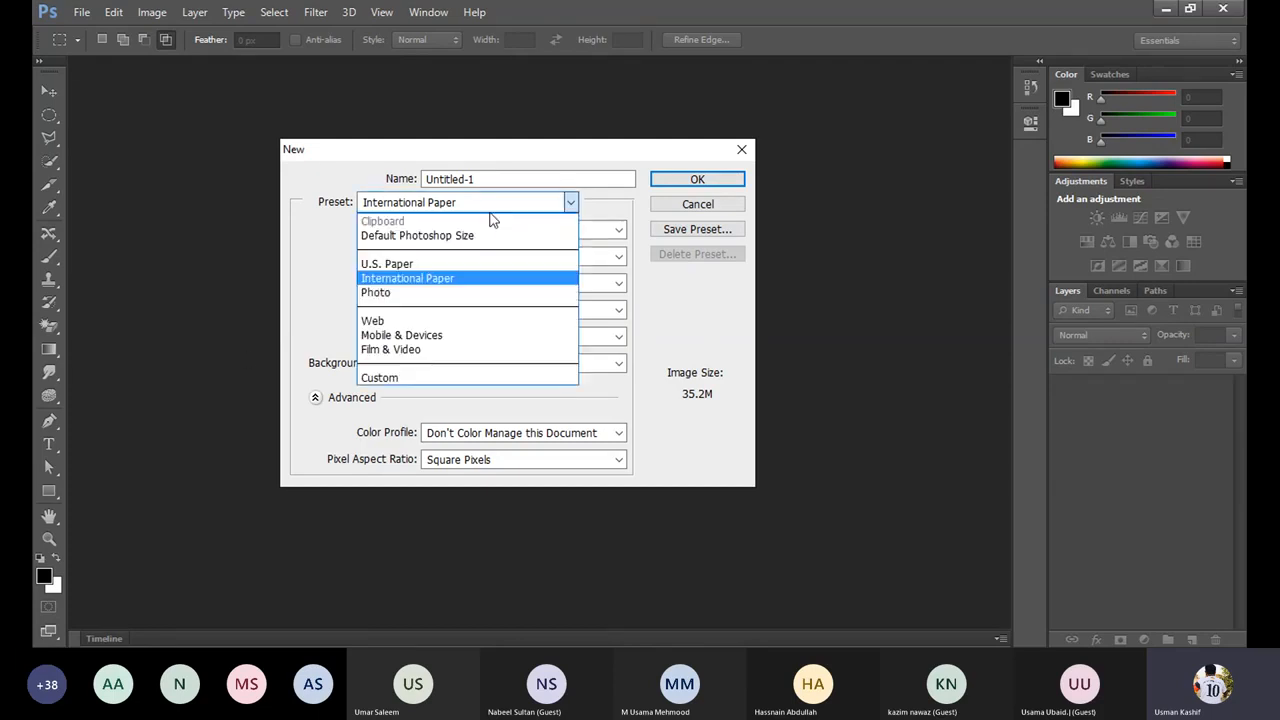
left_click(475, 235)
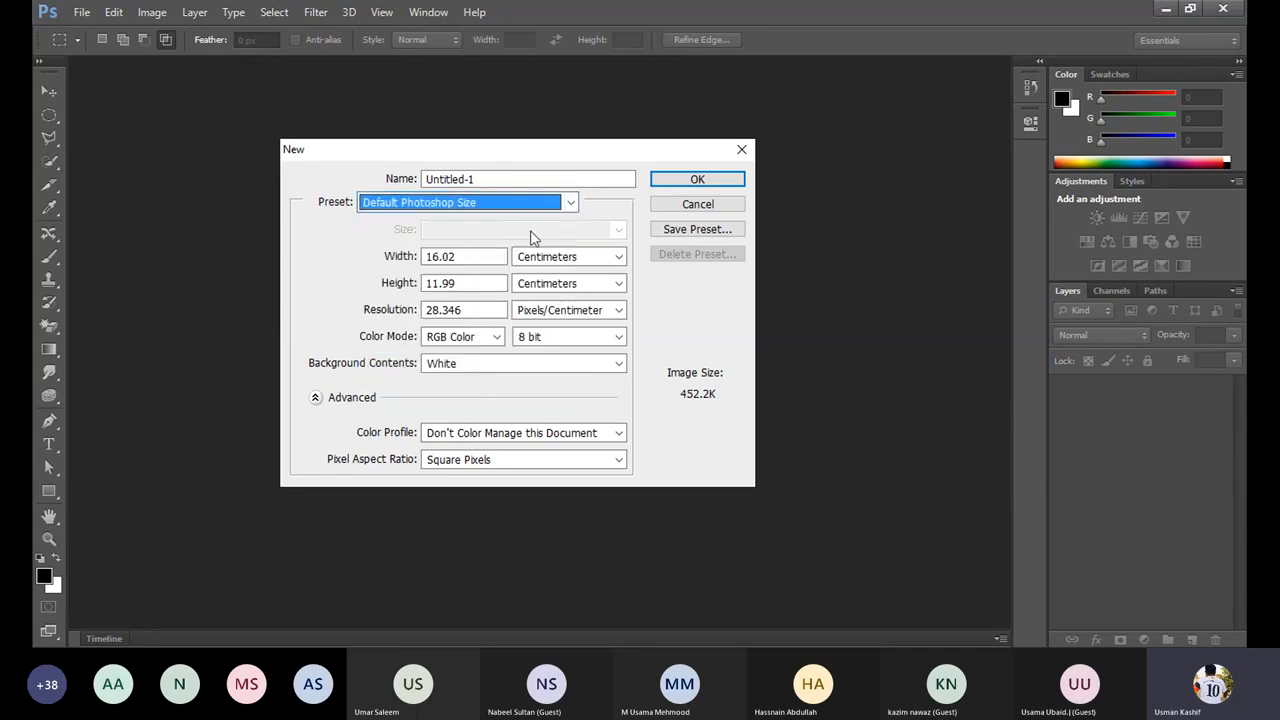
left_click(431, 204)
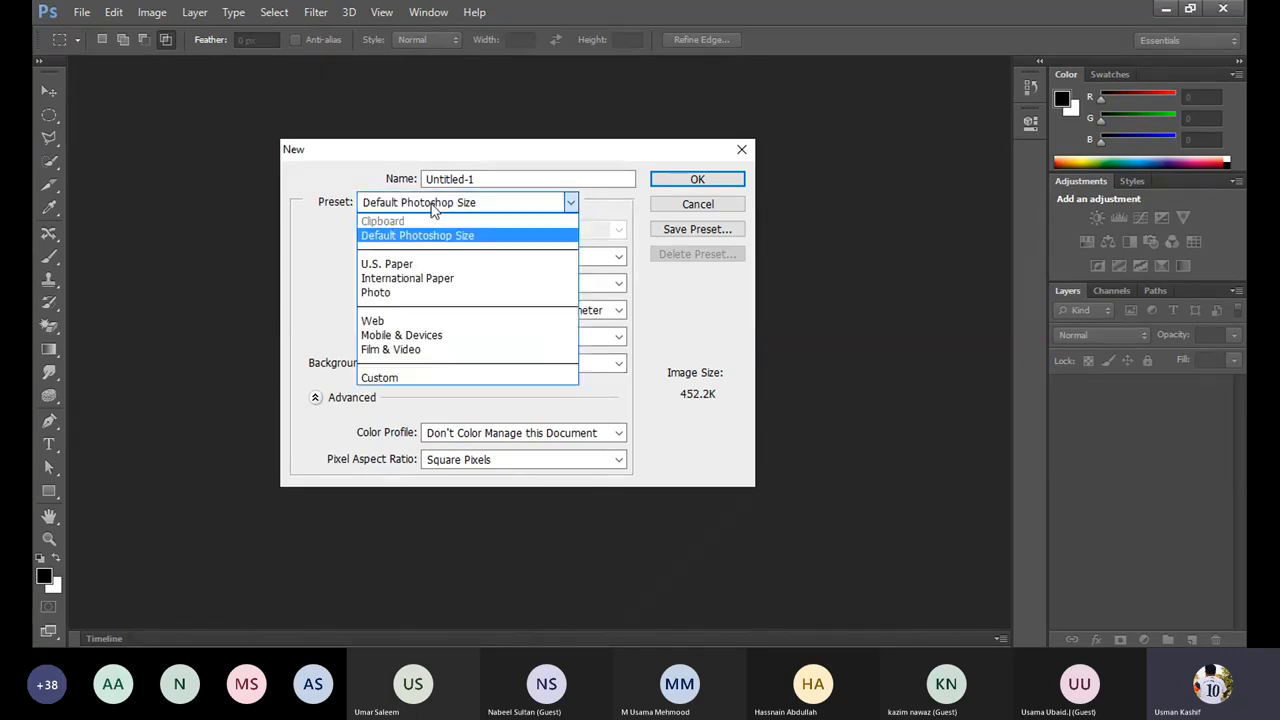
left_click(427, 266)
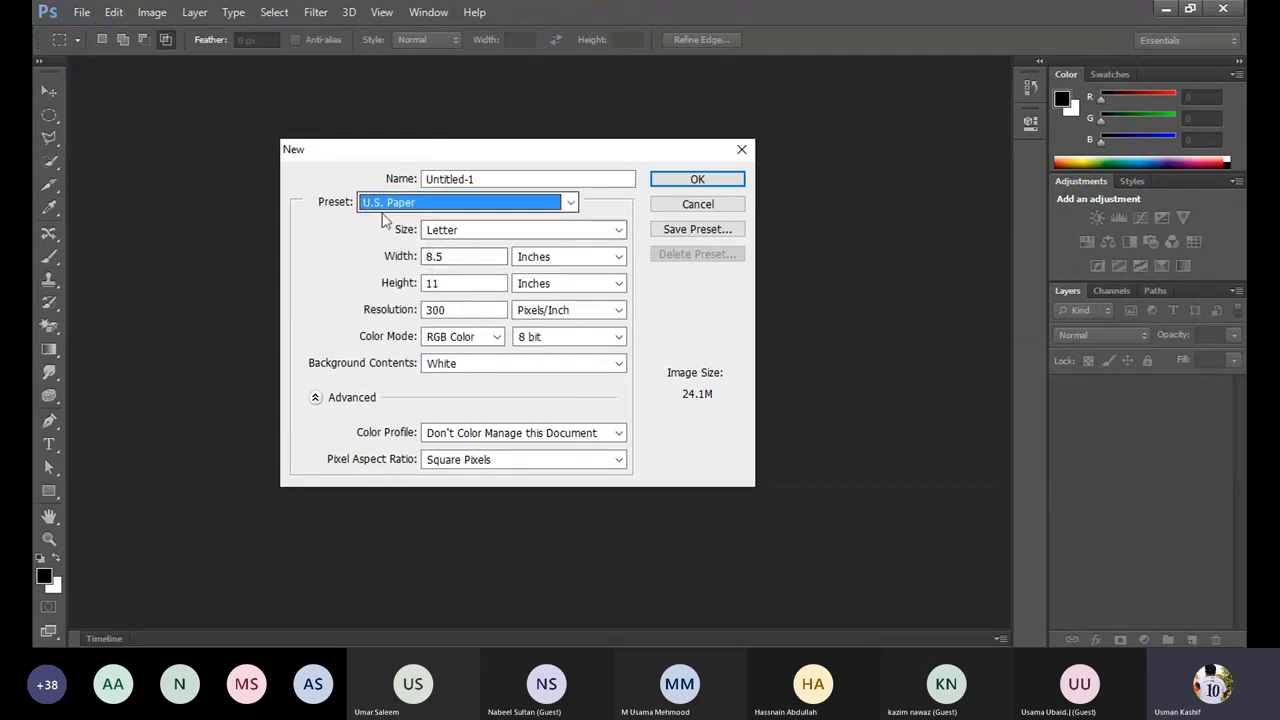
left_click(457, 238)
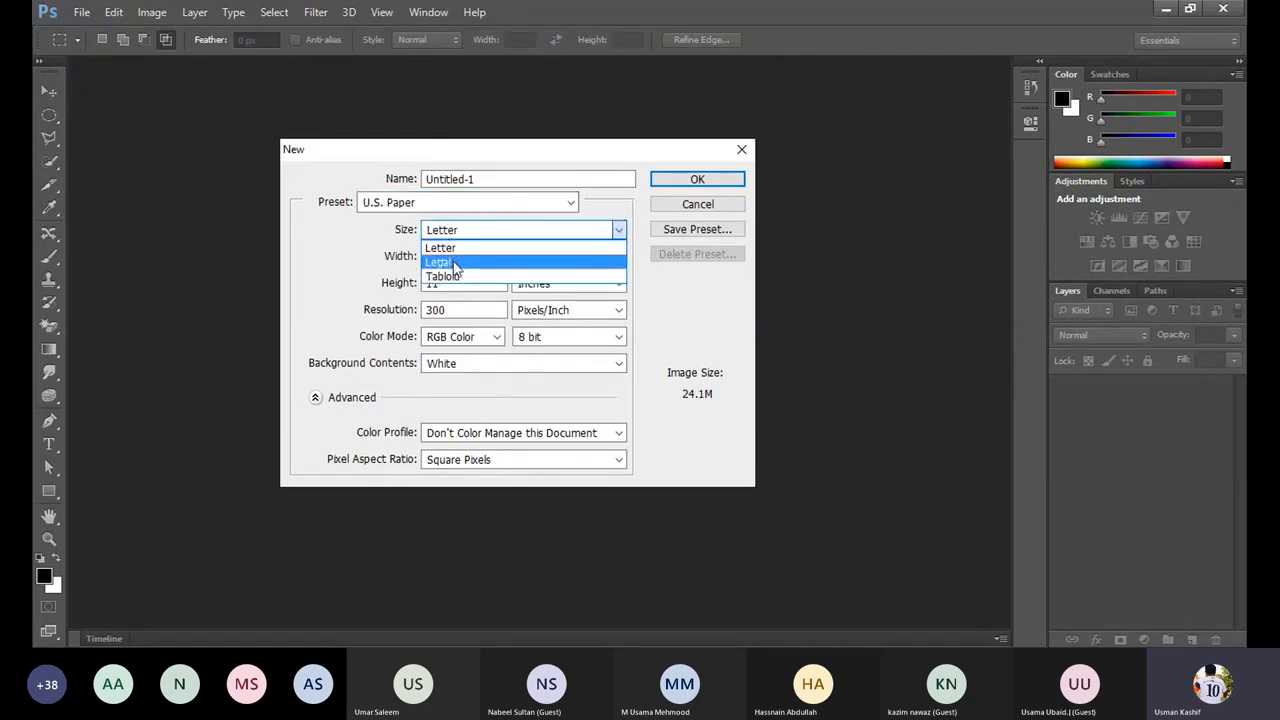
left_click(456, 262)
left_click(478, 238)
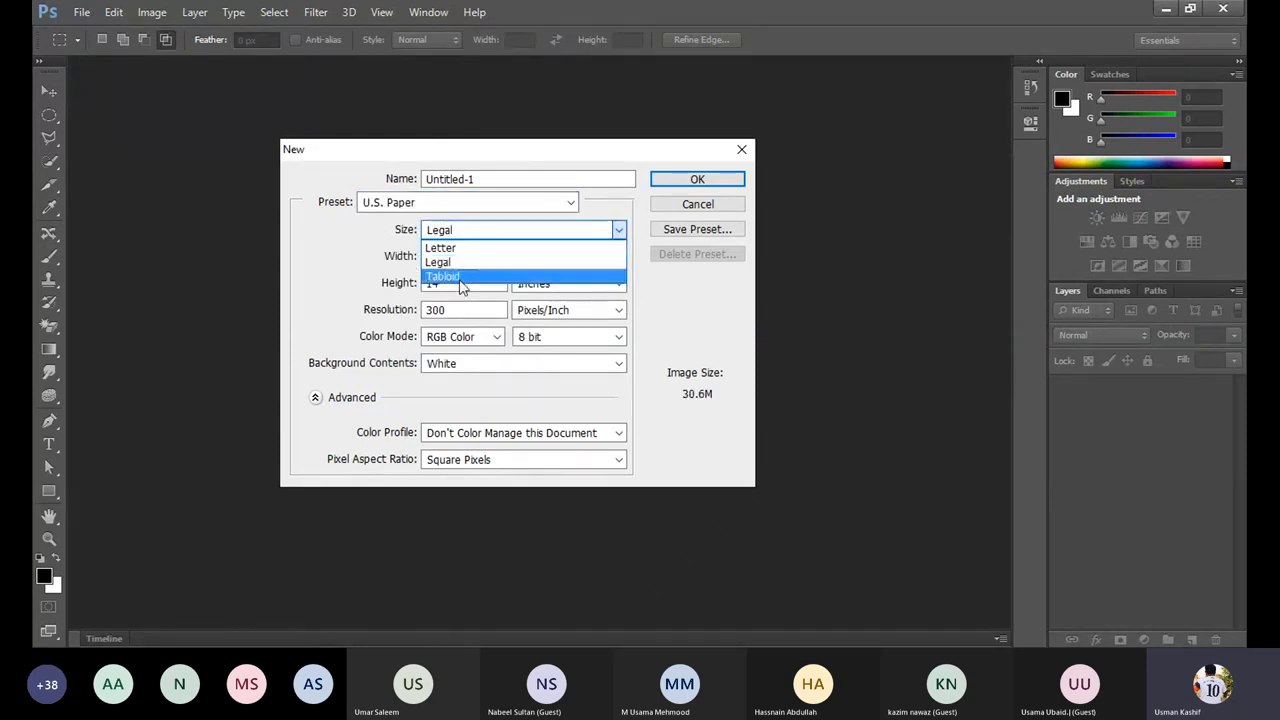
left_click(458, 277)
Step: Try the Photo preset and examine its landscape and portrait sizes
left_click(407, 204)
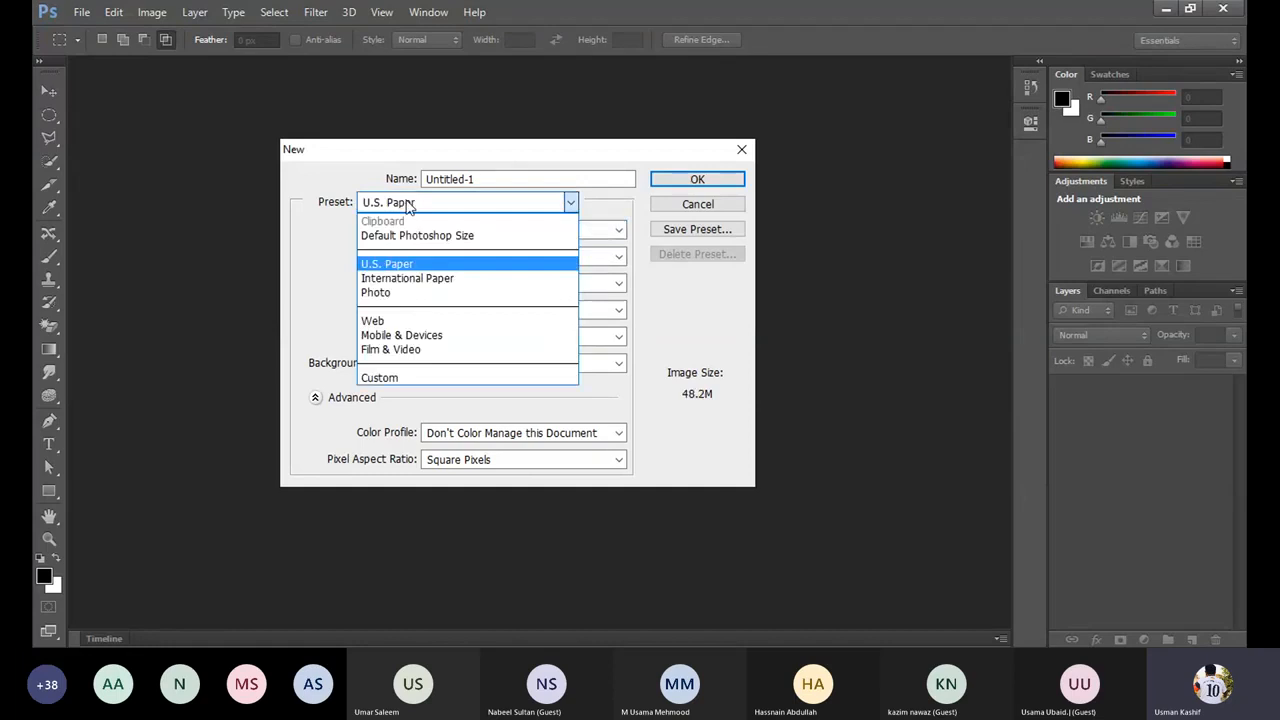
left_click(405, 292)
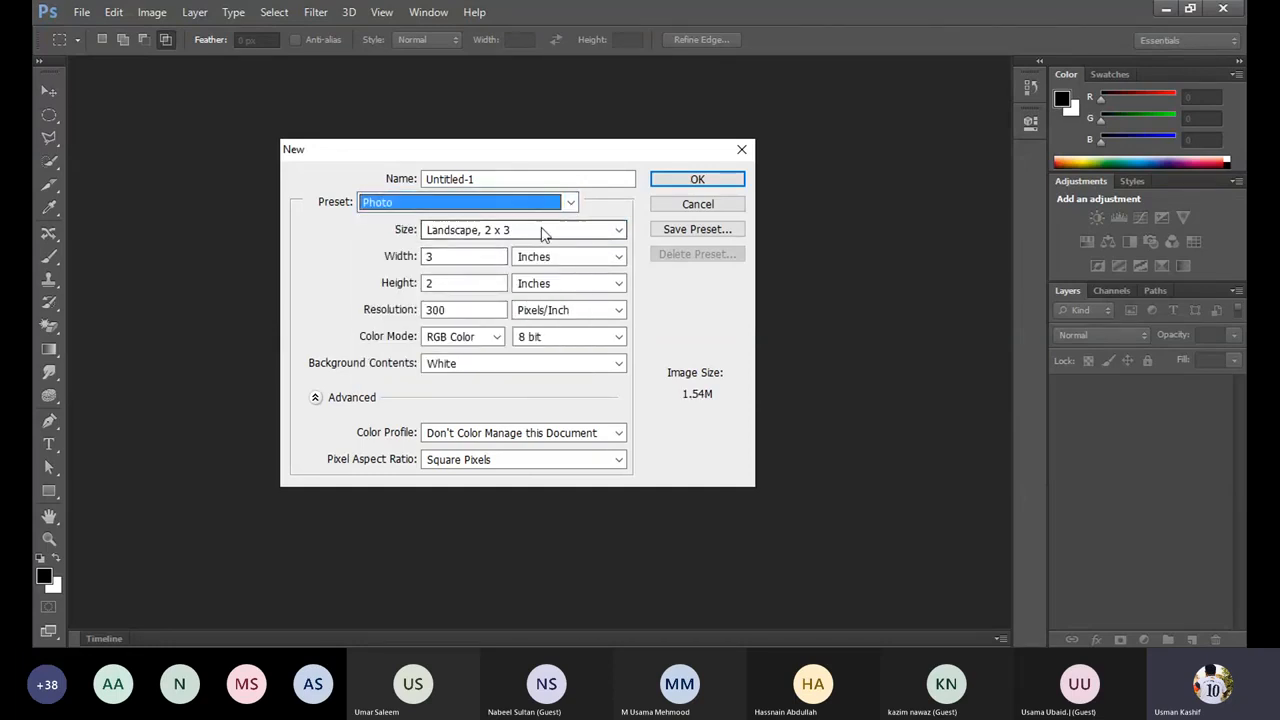
left_click(541, 234)
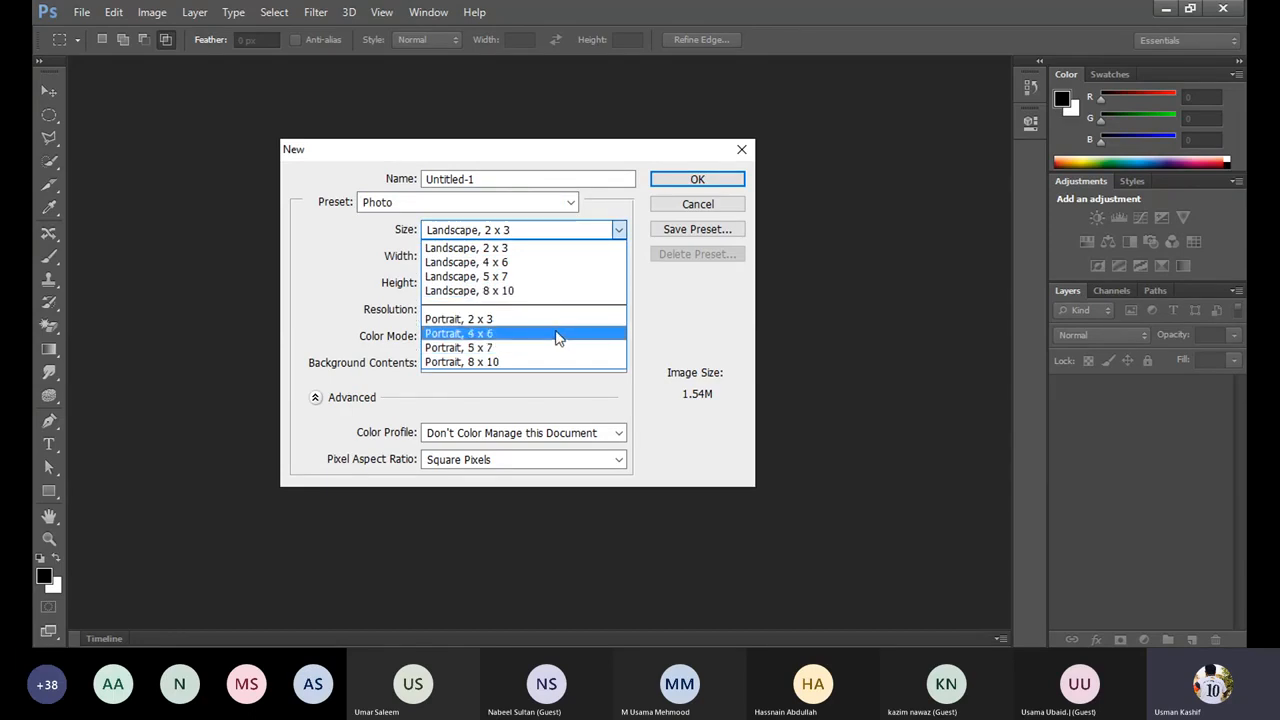
left_click(327, 274)
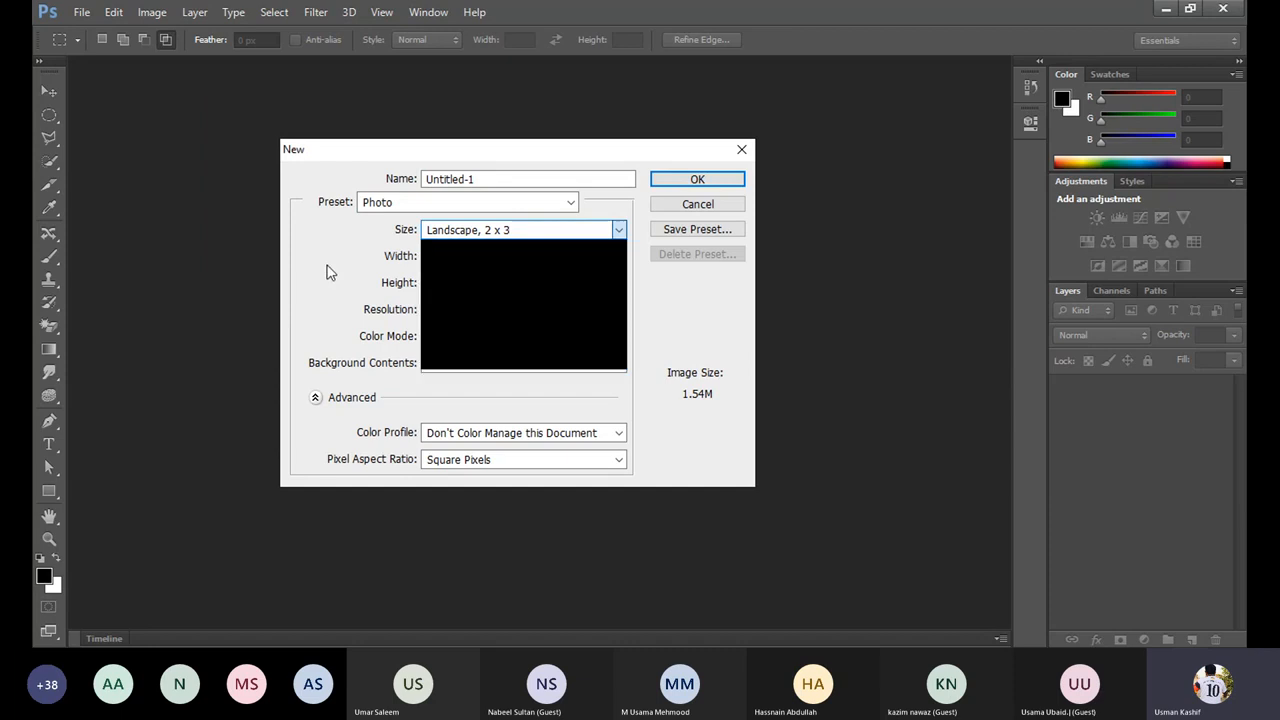
Step: Choose the Web preset for the new document and examine its available pixel sizes
left_click(440, 203)
left_click(440, 322)
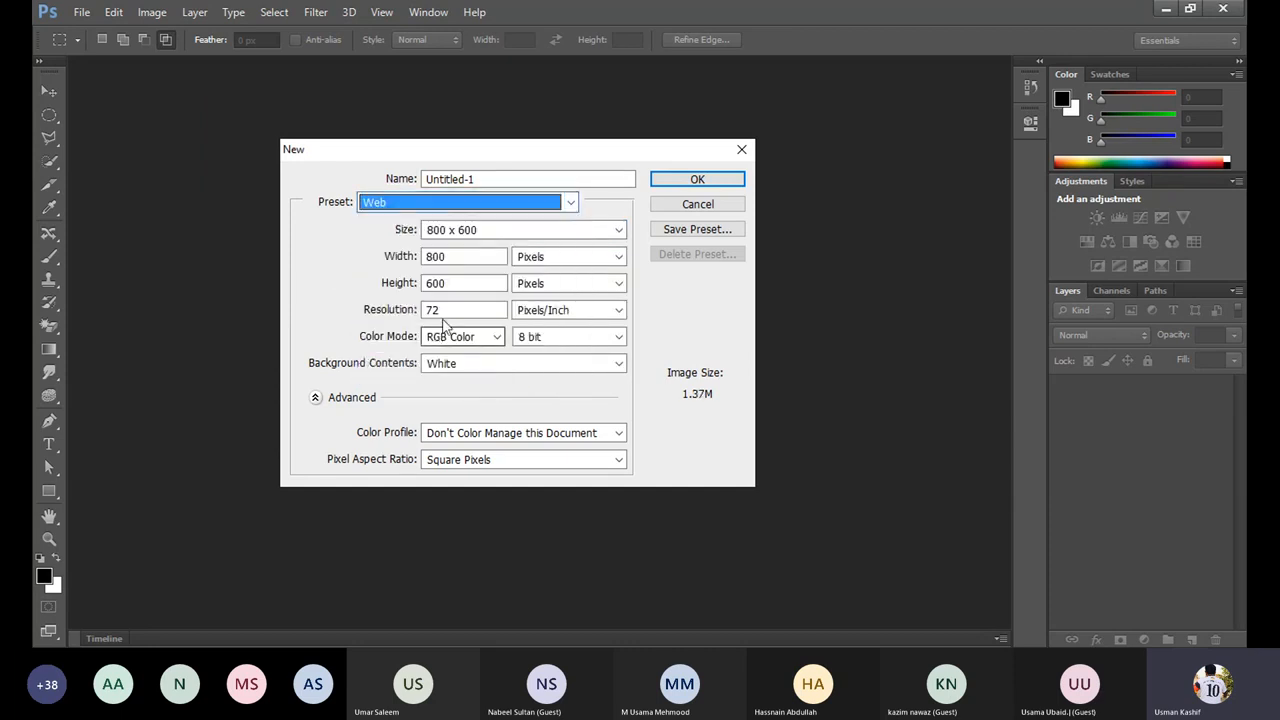
left_click(506, 231)
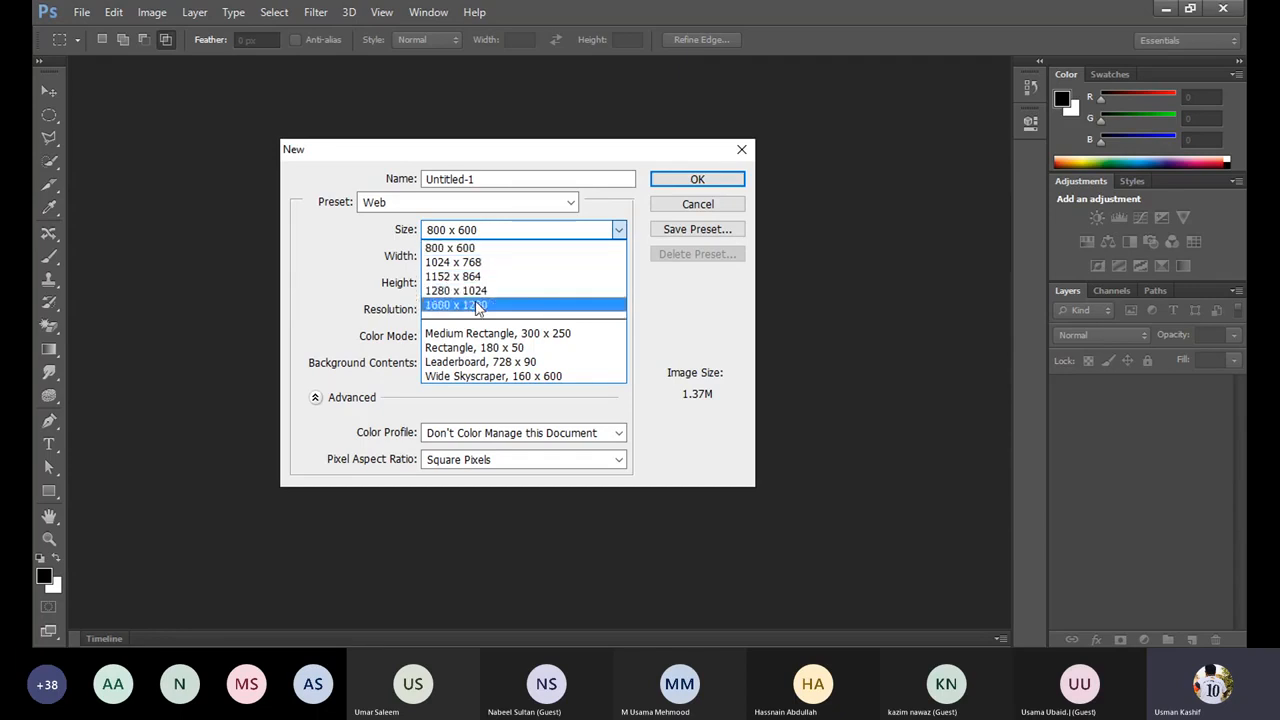
left_click(310, 287)
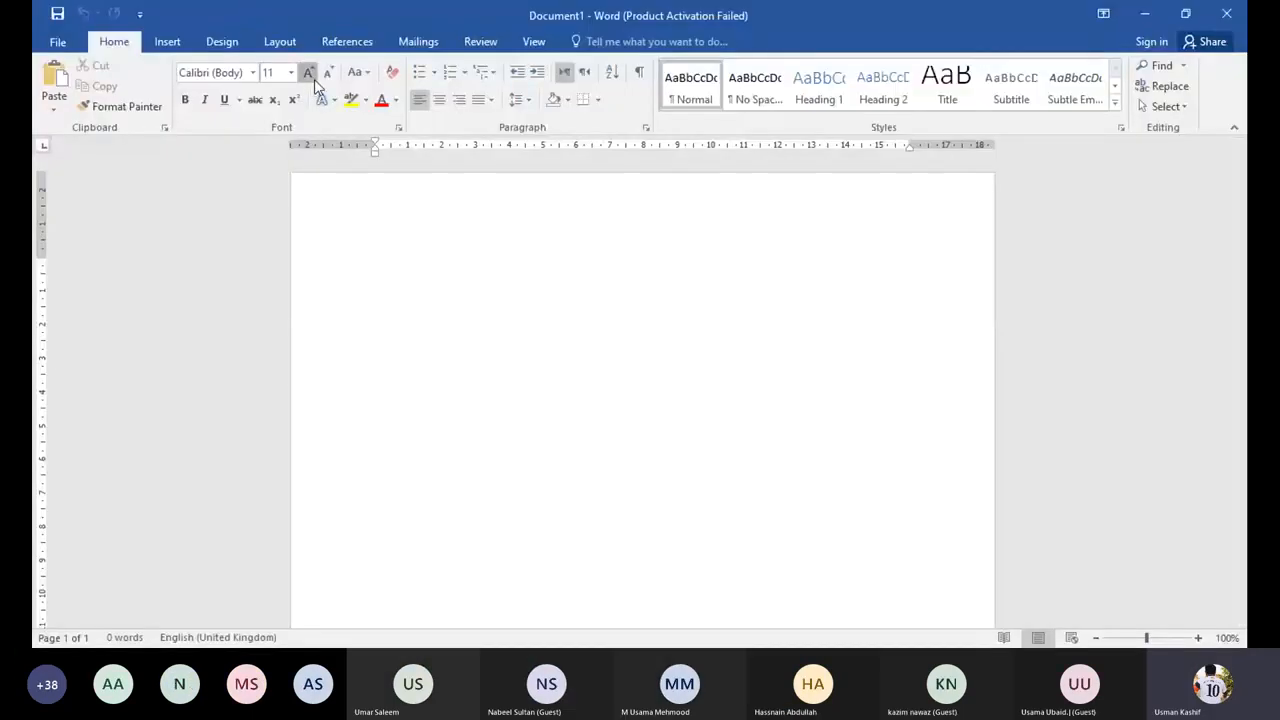
Step: In a blank Word document, enlarge the font to 18 and write "6 by 4." on the first line
left_click(314, 79)
left_click(314, 79)
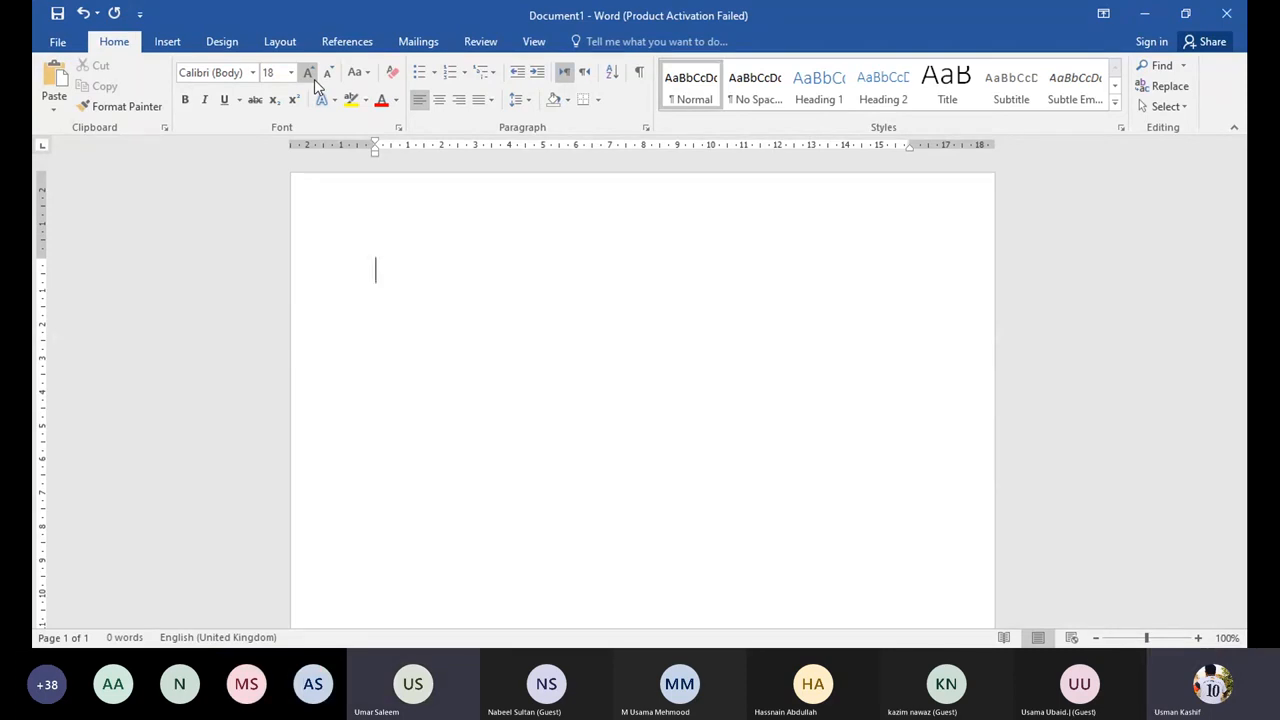
type("6 by 4.")
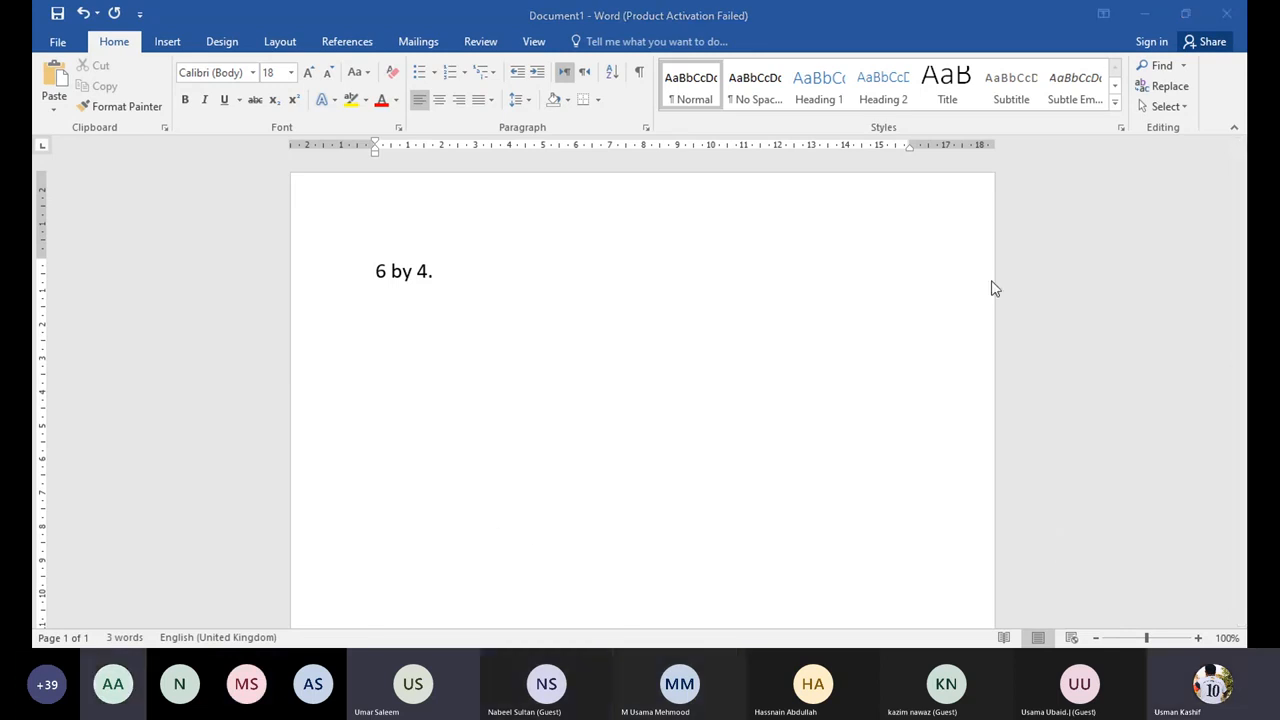
Step: Add a second line reading "3.5 x 2" below "6 by 4."
left_click(439, 274)
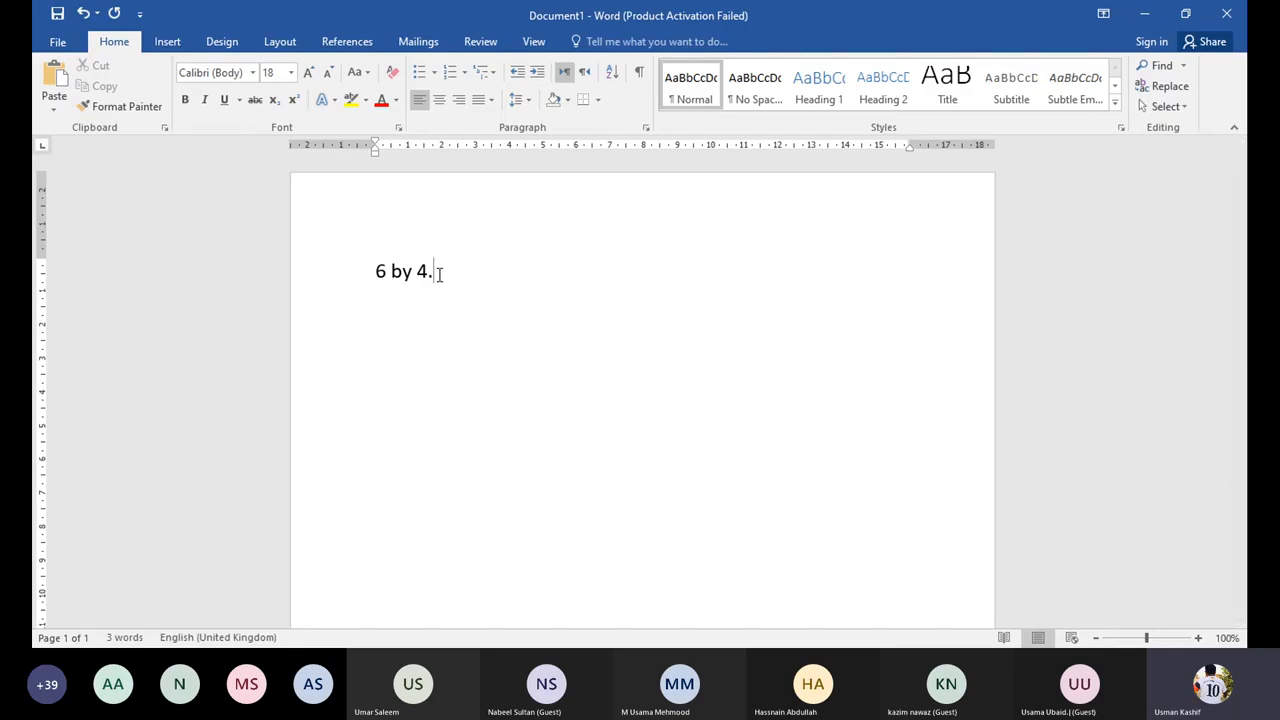
key("Return")
type("3.5 x 2")
key("Left")
key("Left")
key("Left")
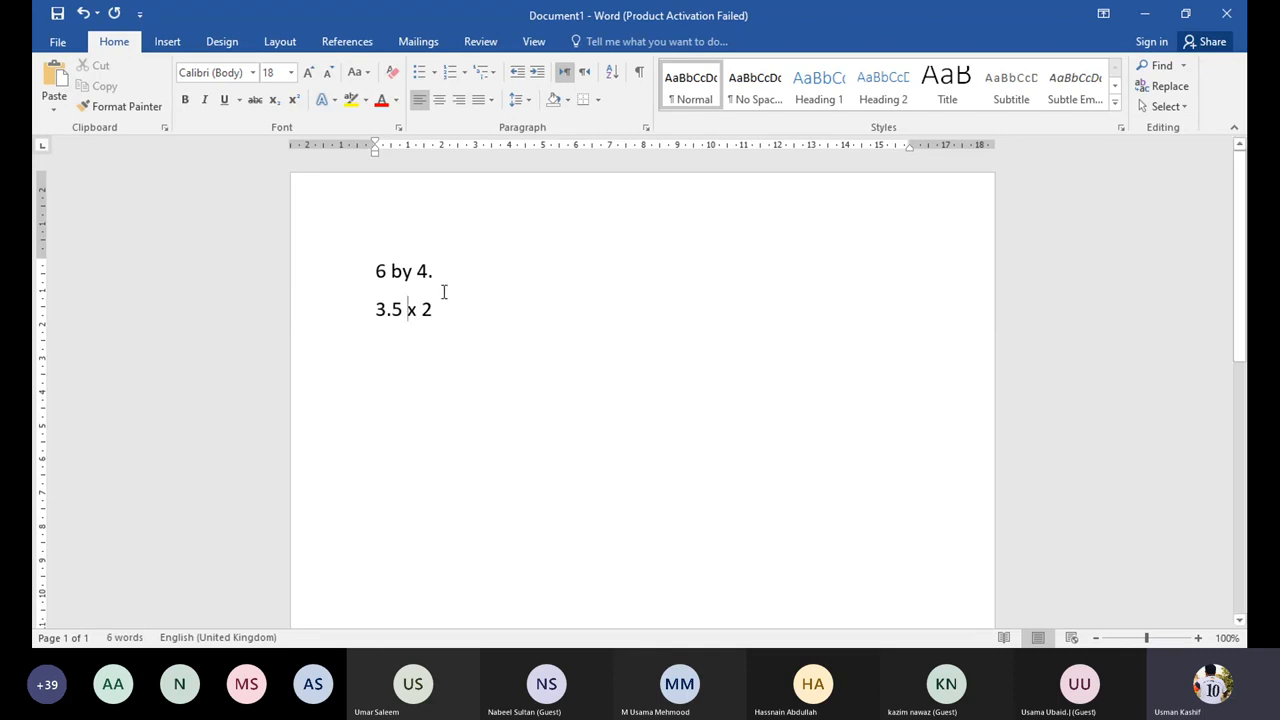
Step: Leave a blank line below "3.5 x 2" and write "Width = 1200px"
left_click(461, 318)
key("Return")
key("Return")
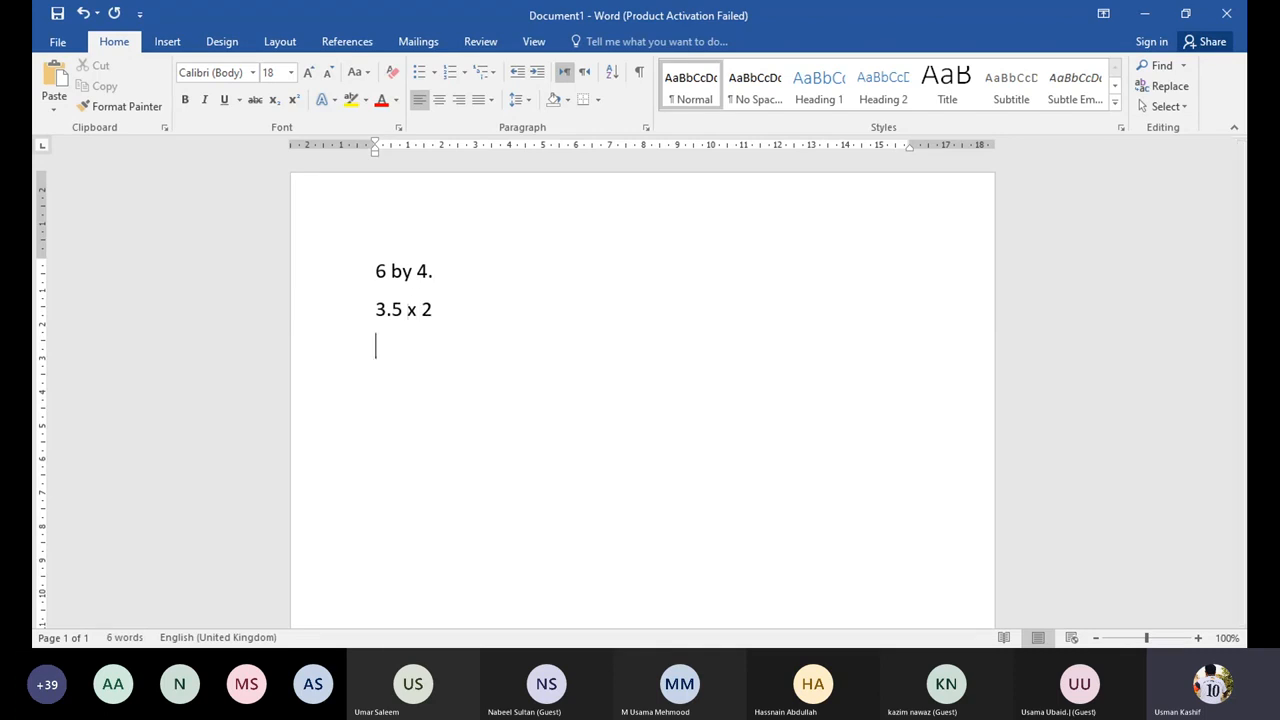
type("widht")
key("BackSpace")
key("BackSpace")
type("t")
type("= 12-")
key("BackSpace")
type("00px")
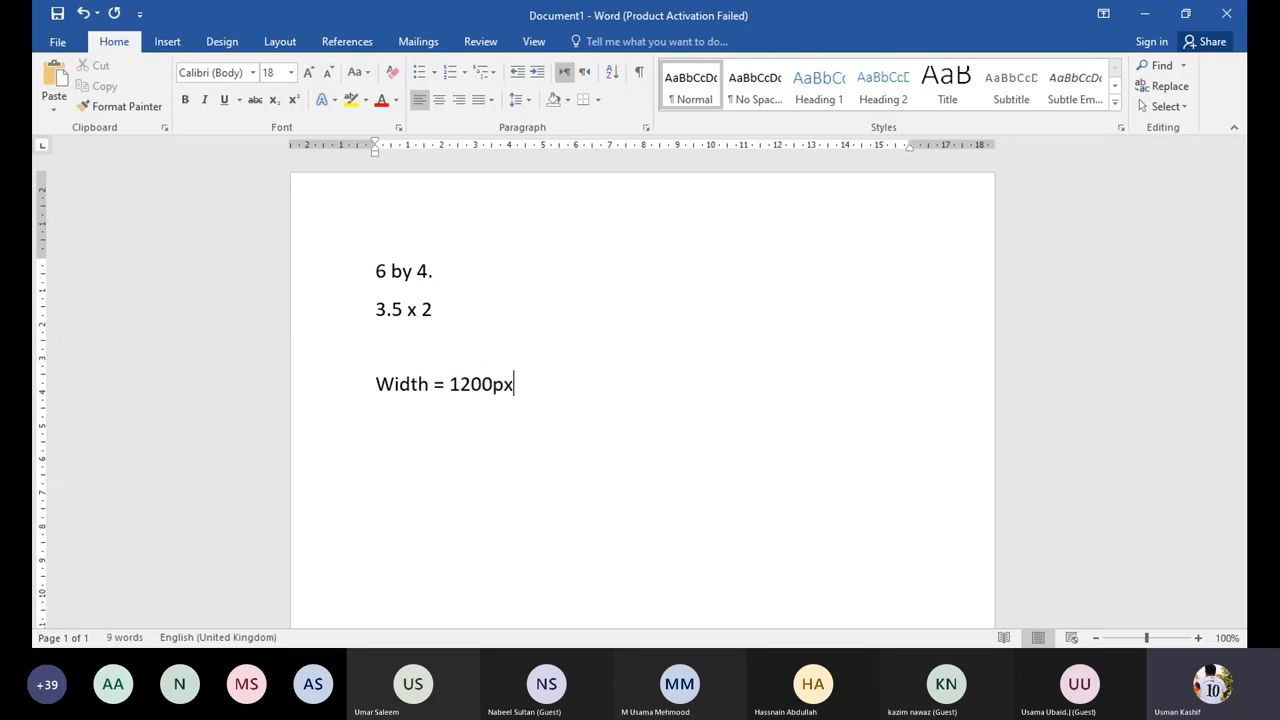
Step: Add the line "Height = 600 px" below the pixel width line
key("Return")
type("height ")
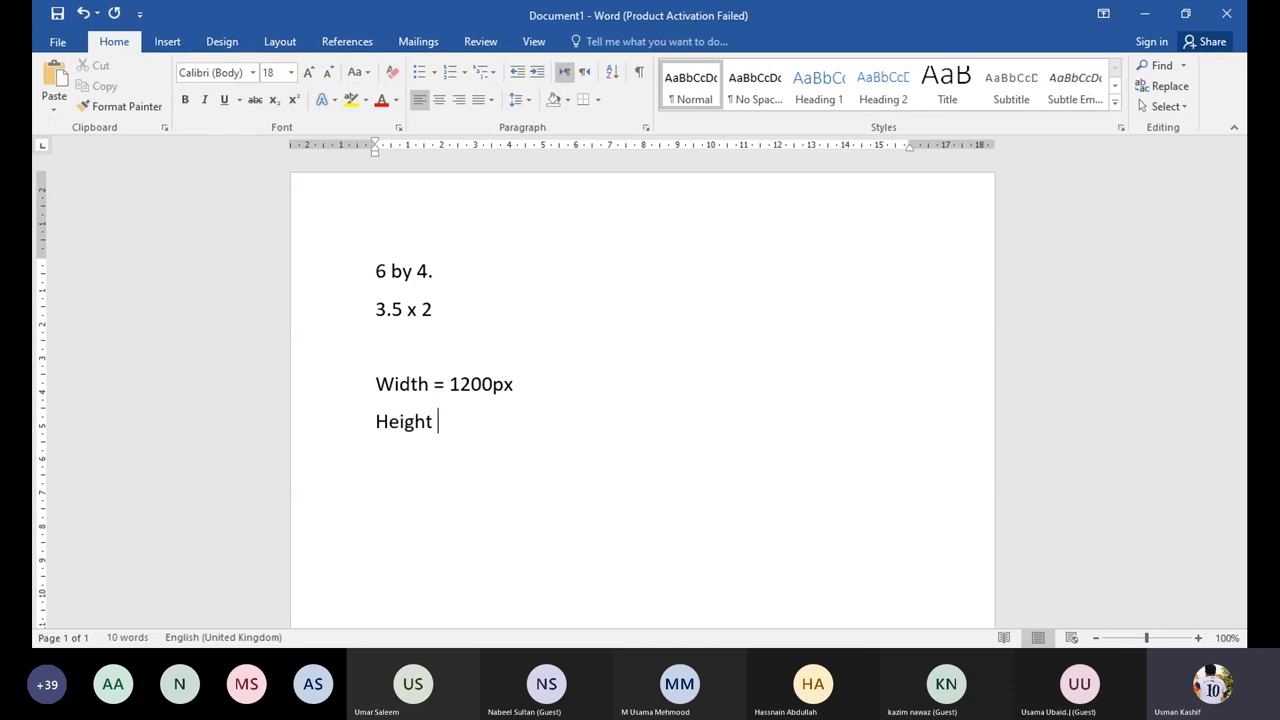
type("= 600 px")
Step: Highlight the "6 by 4." and "3.5 x 2" lines to examine the order of their dimensions
left_click(514, 289)
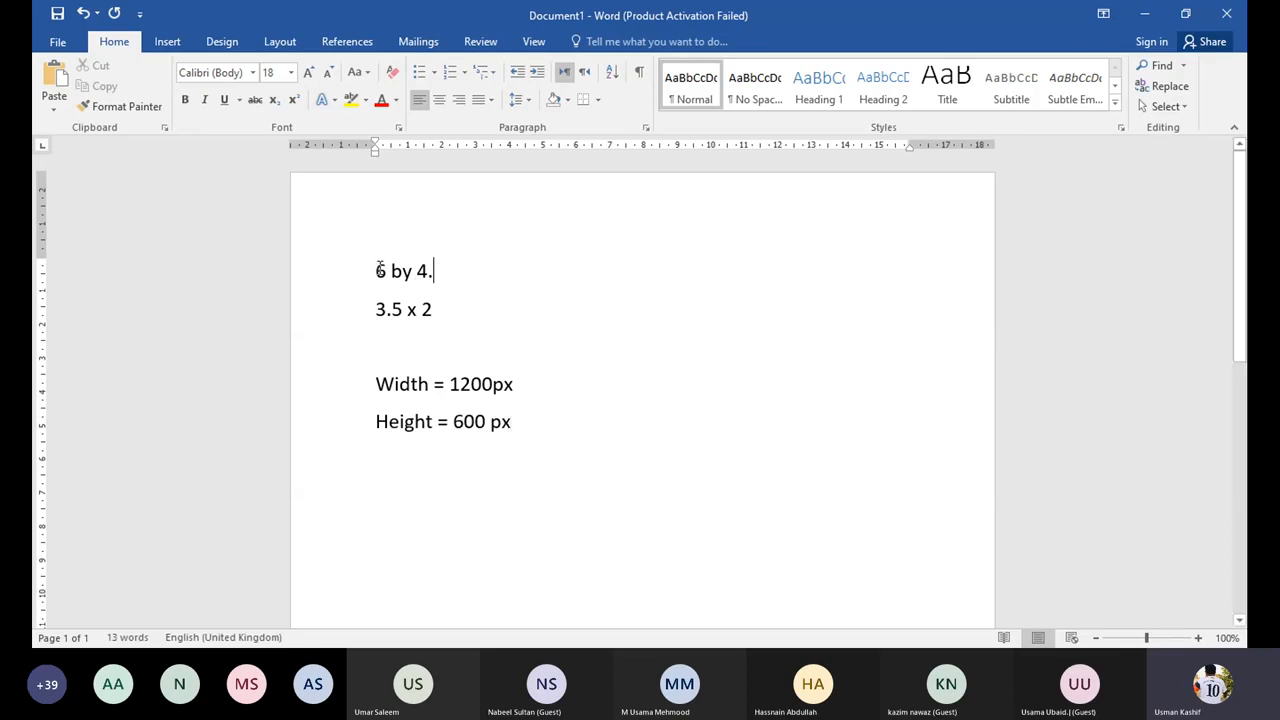
left_click_drag(378, 270, 433, 272)
left_click_drag(378, 312, 440, 312)
left_click_drag(375, 270, 446, 300)
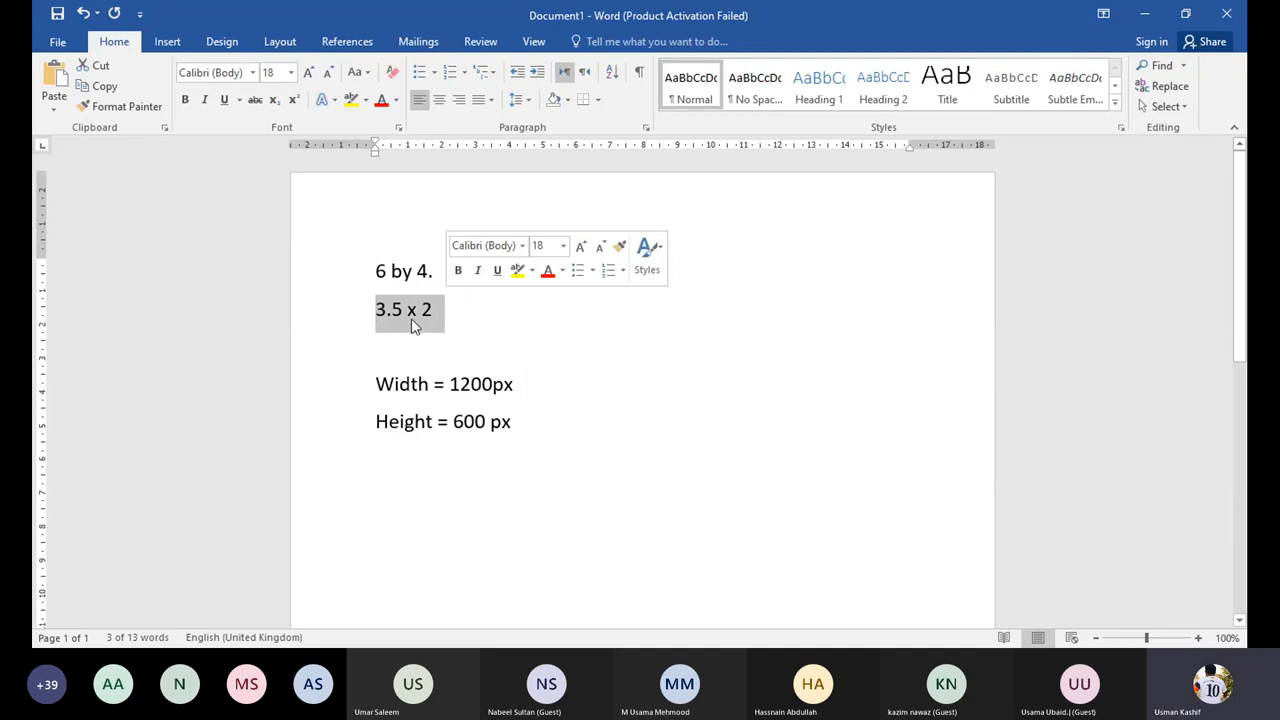
left_click(458, 323)
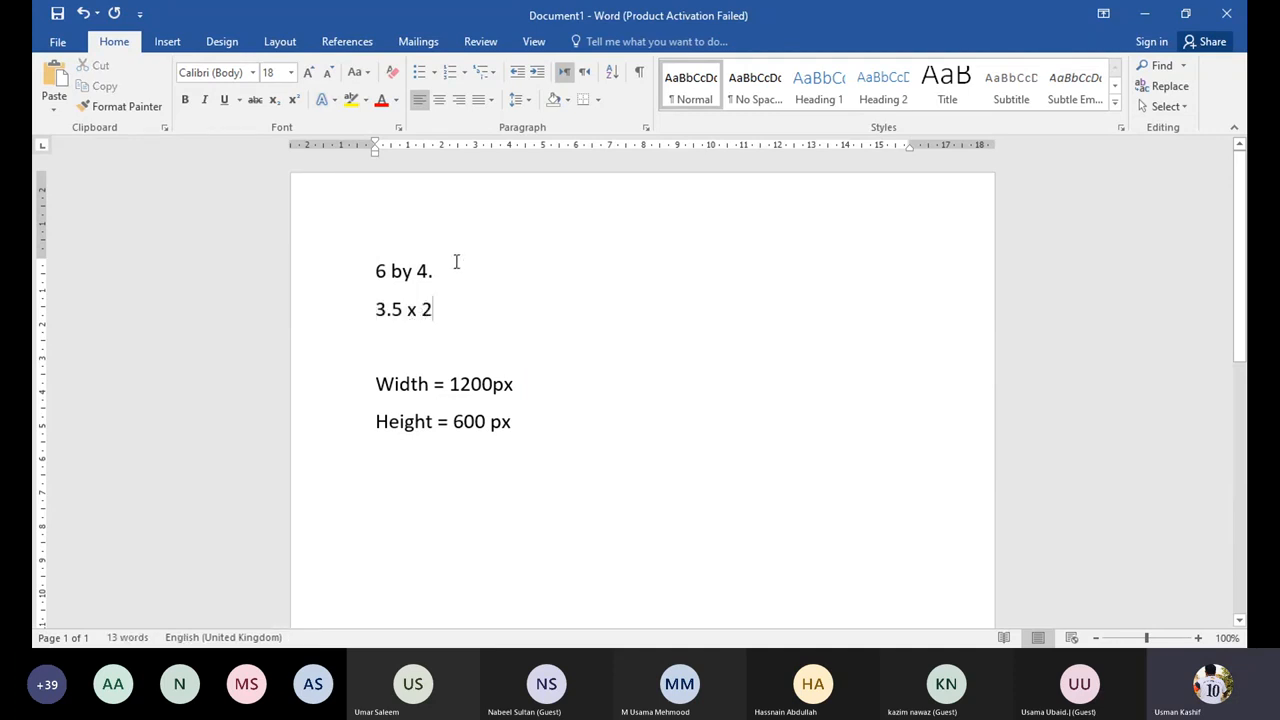
left_click_drag(377, 271, 379, 274)
left_click(386, 272)
Step: Annotate the "6 by 4." line with "Width = 6" and "height = 4", separated by tabs
left_click(474, 273)
key("Tab")
type("widh")
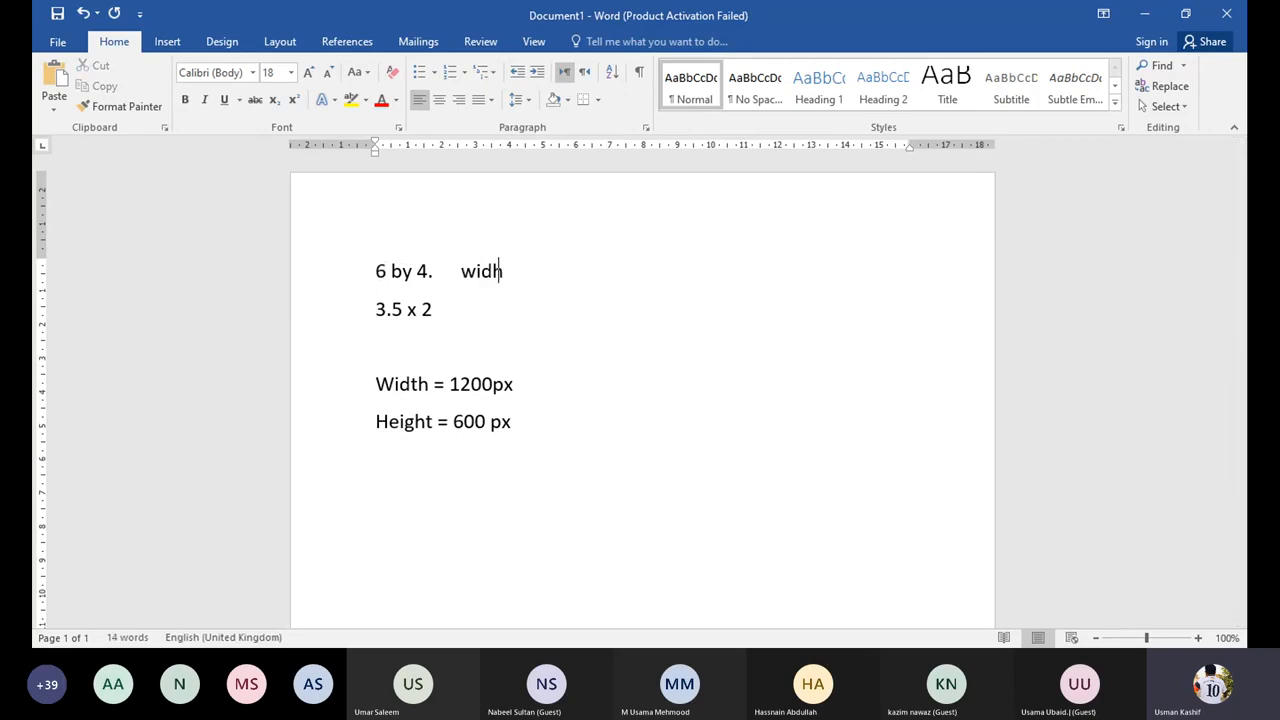
key("BackSpace")
type("th = 6")
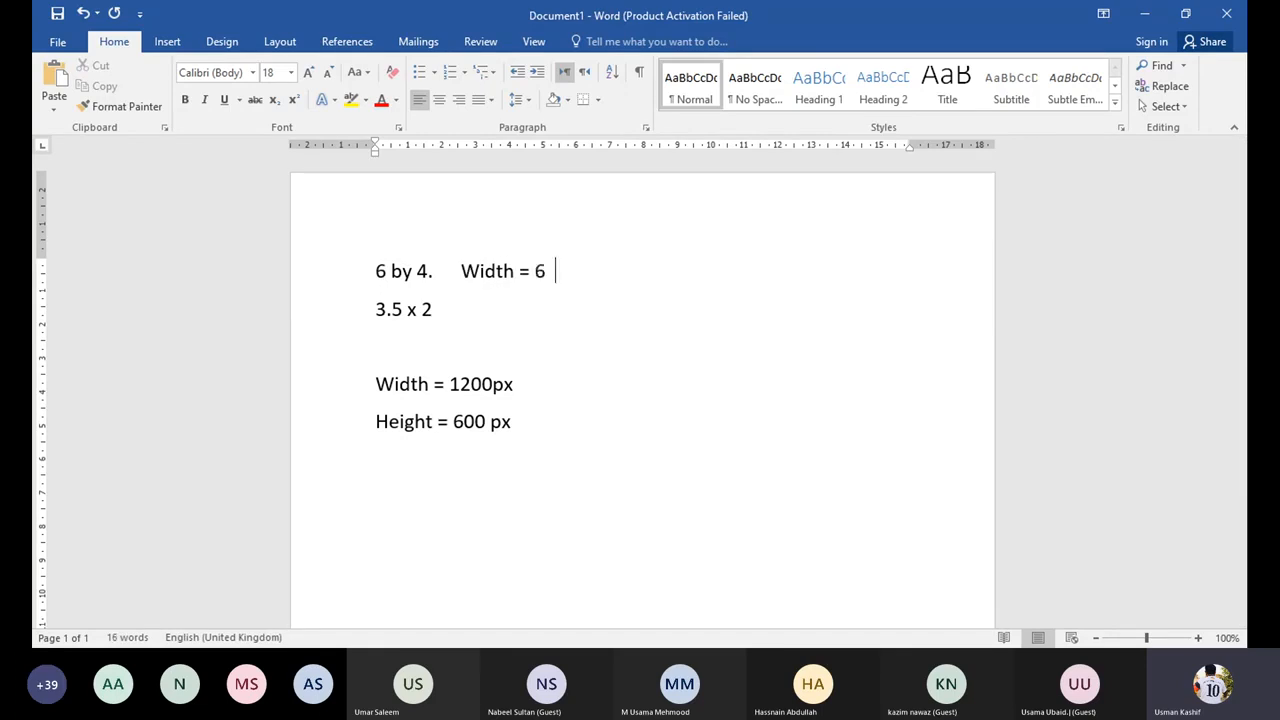
key("Tab")
type("height = 4")
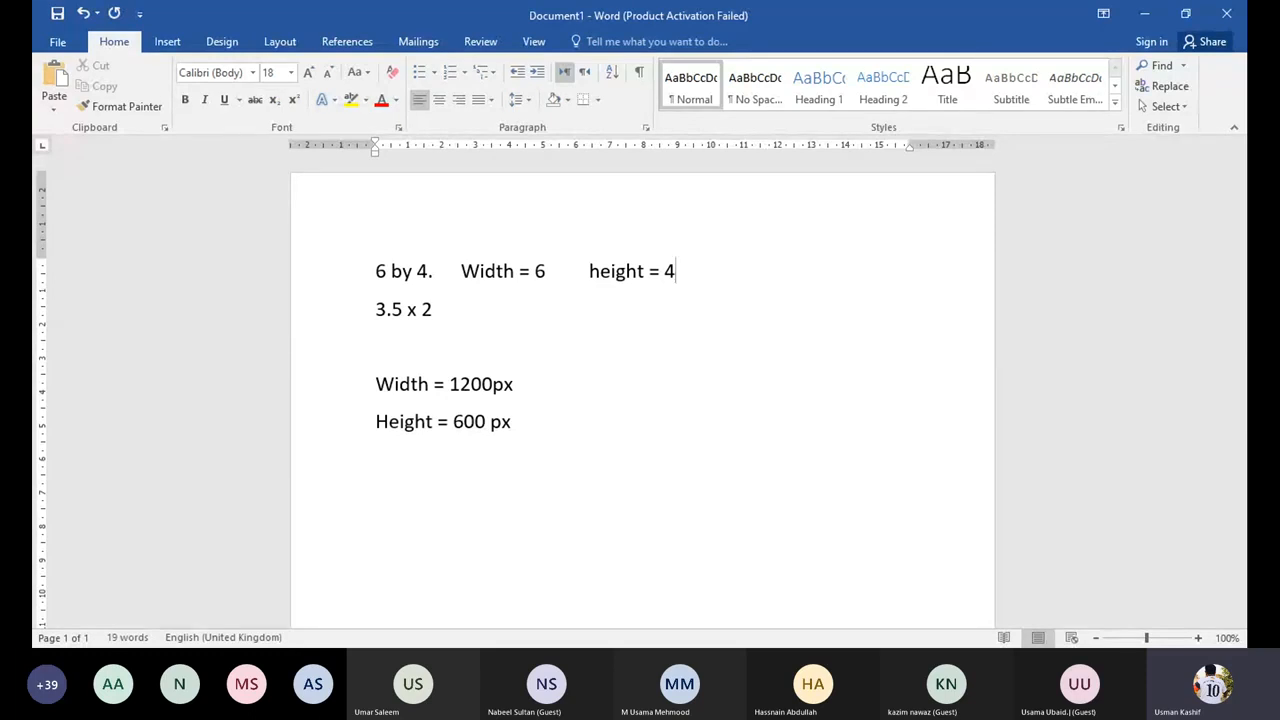
Step: Annotate the "3.5 x 2" line with "width= 3.5" and "height = 2", separated by tabs
left_click(433, 309)
key("Tab")
type("widht")
key("BackSpace")
key("BackSpace")
type("th= 3.5")
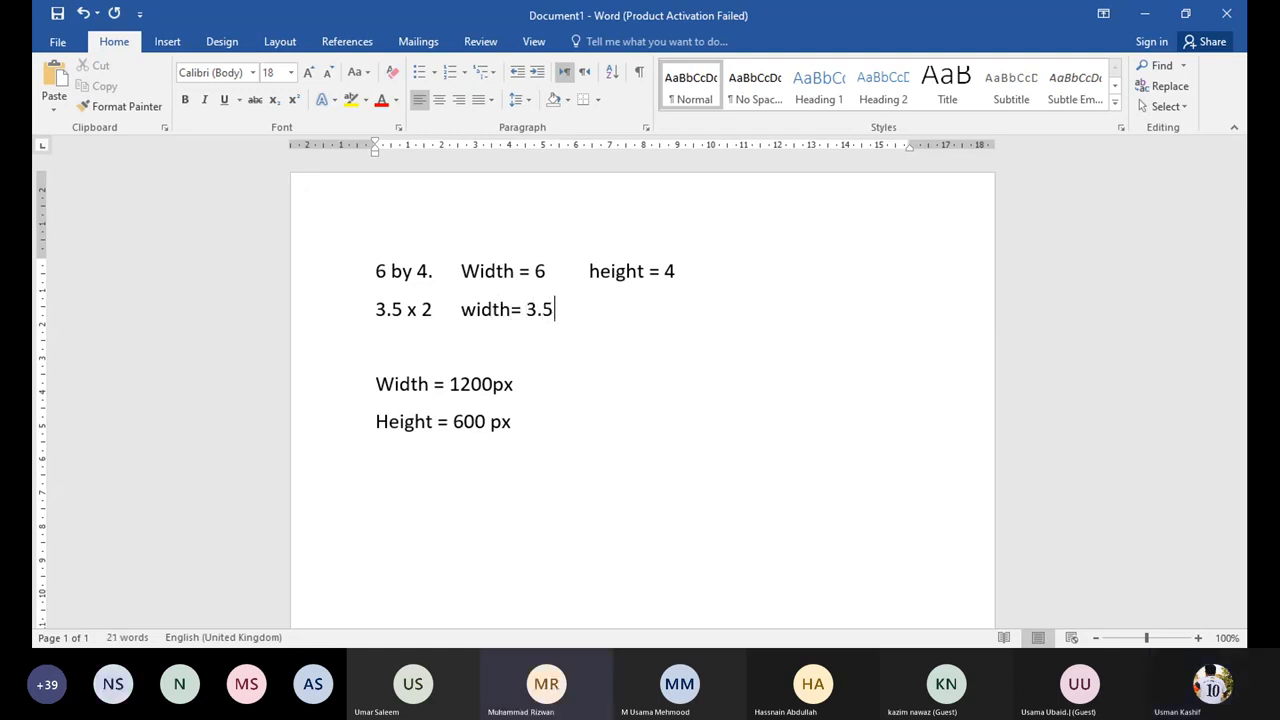
key("Tab")
type("height ")
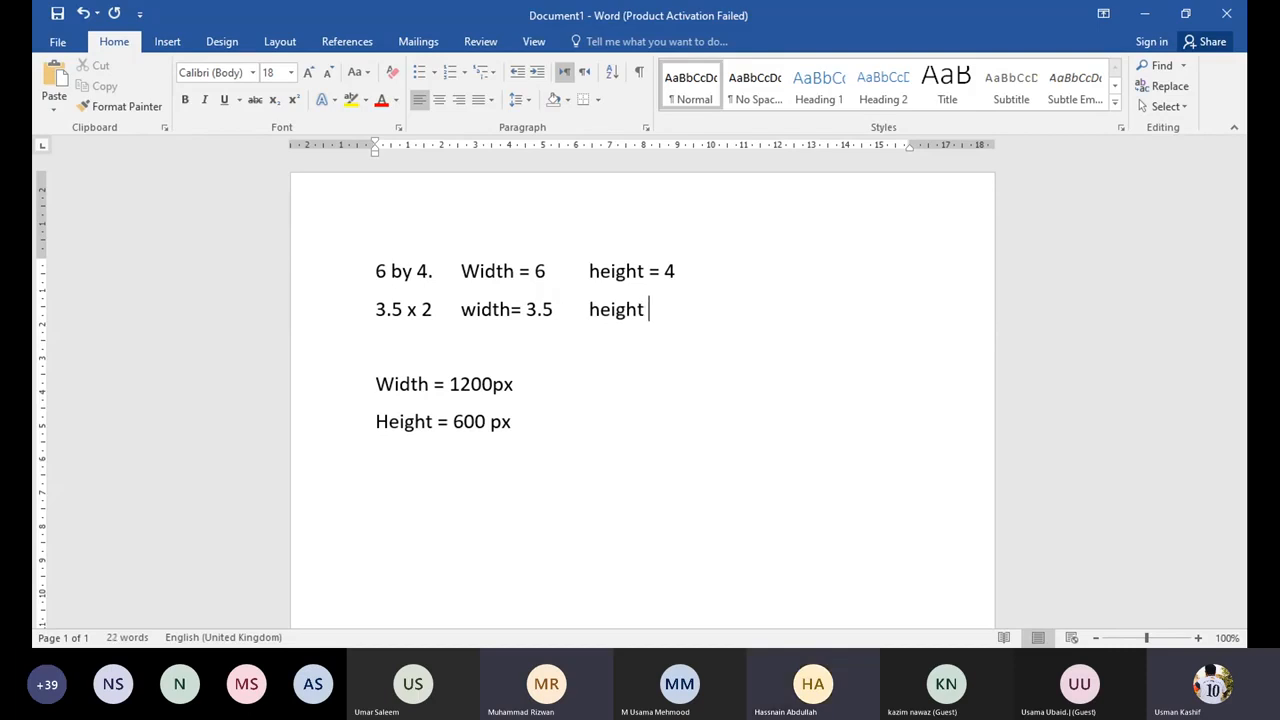
type("= 2")
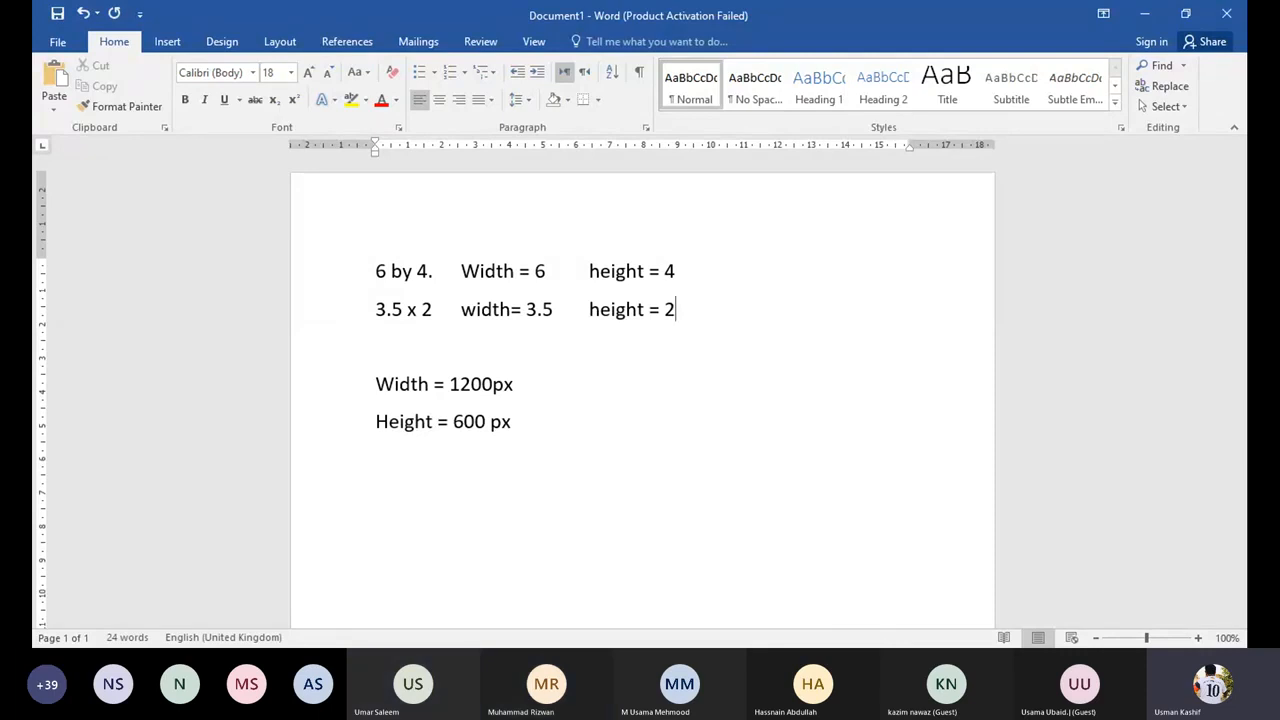
Step: Add the line "12.5 x 7" with tab-separated "width = 12.5" and "height = 7", set apart by blank lines below the "3.5 x 2" line
key("Return")
key("Return")
type("12.5")
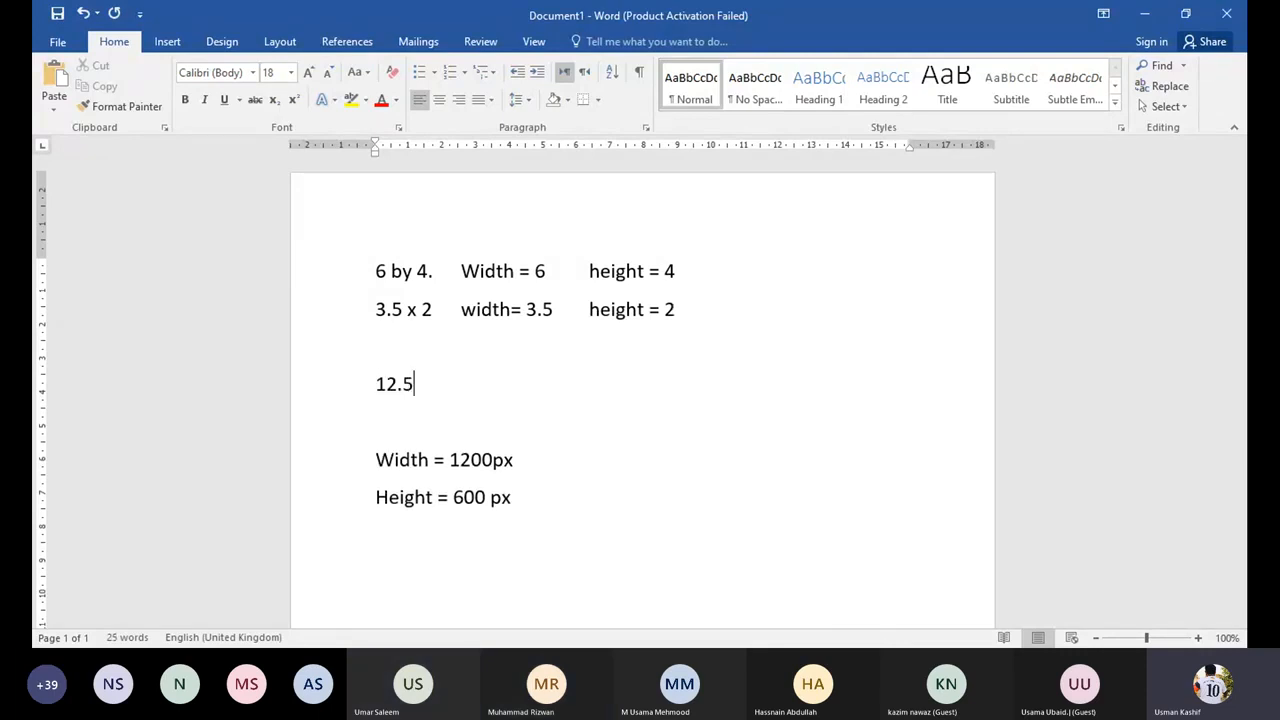
type(" x 7\twidht")
key("BackSpace")
key("BackSpace")
type("th =")
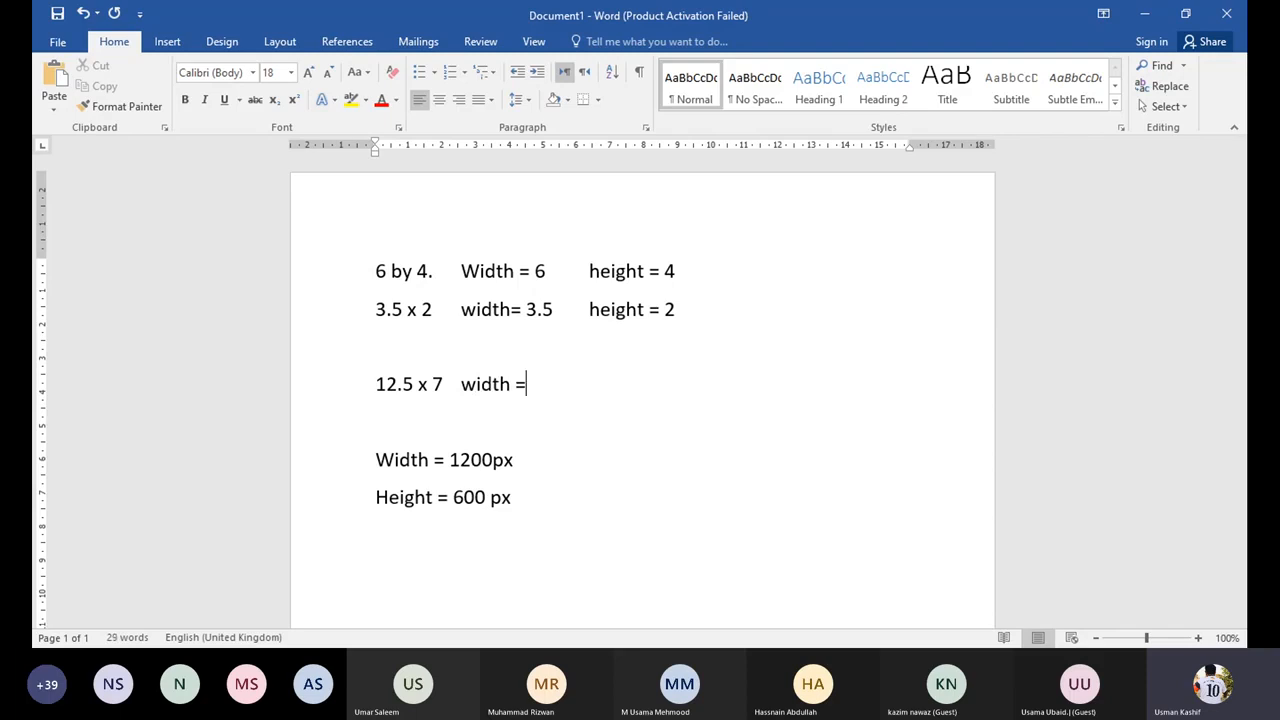
type(" 12.5")
key("Tab")
type("height ")
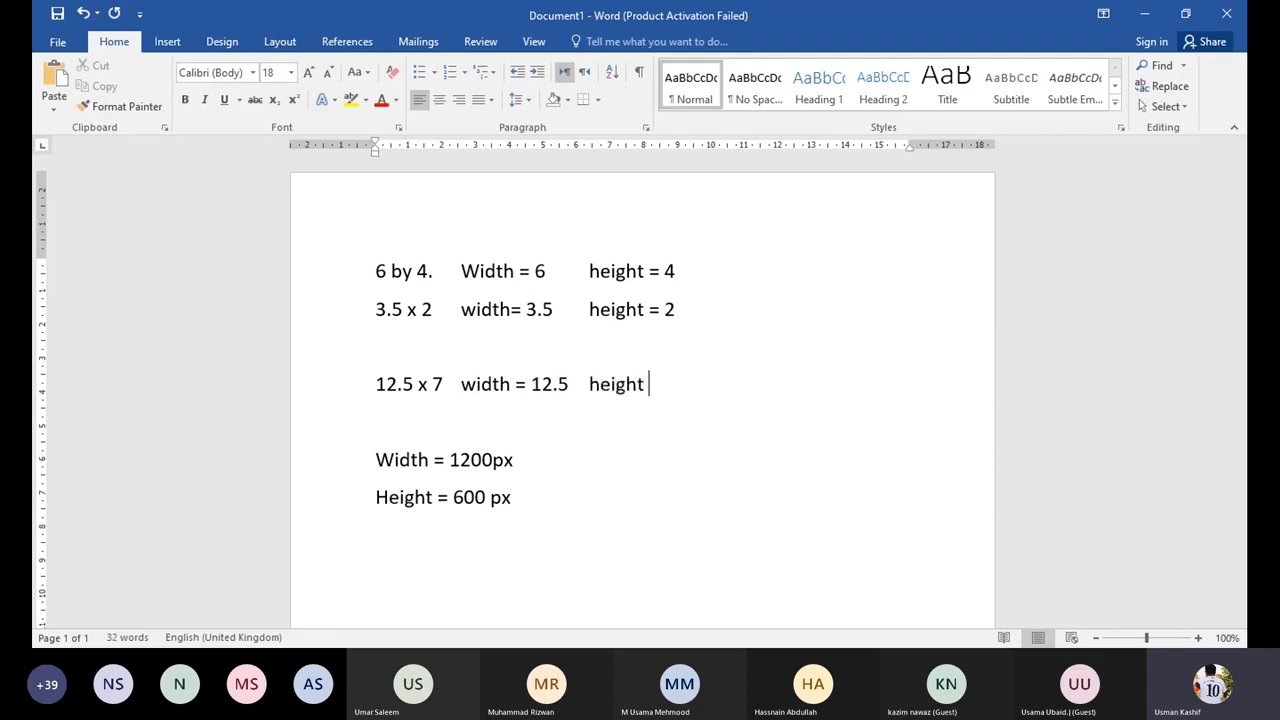
type("= 7")
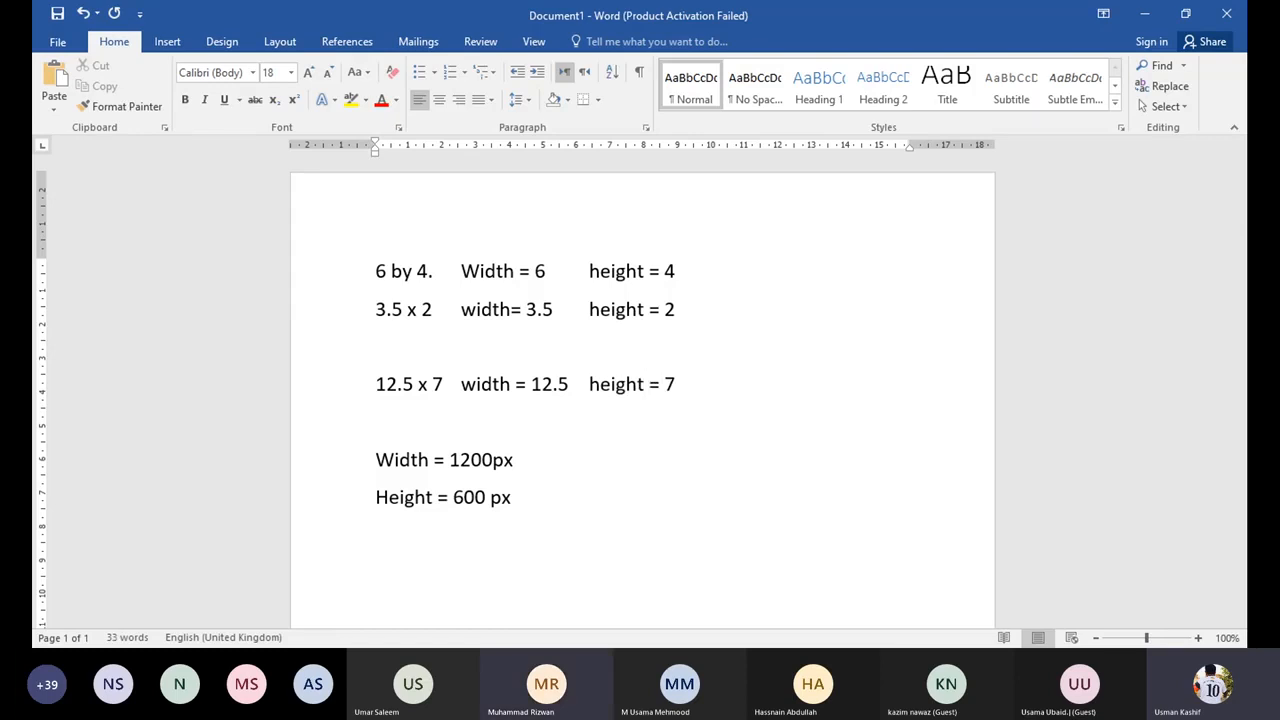
key("Return")
key("Return")
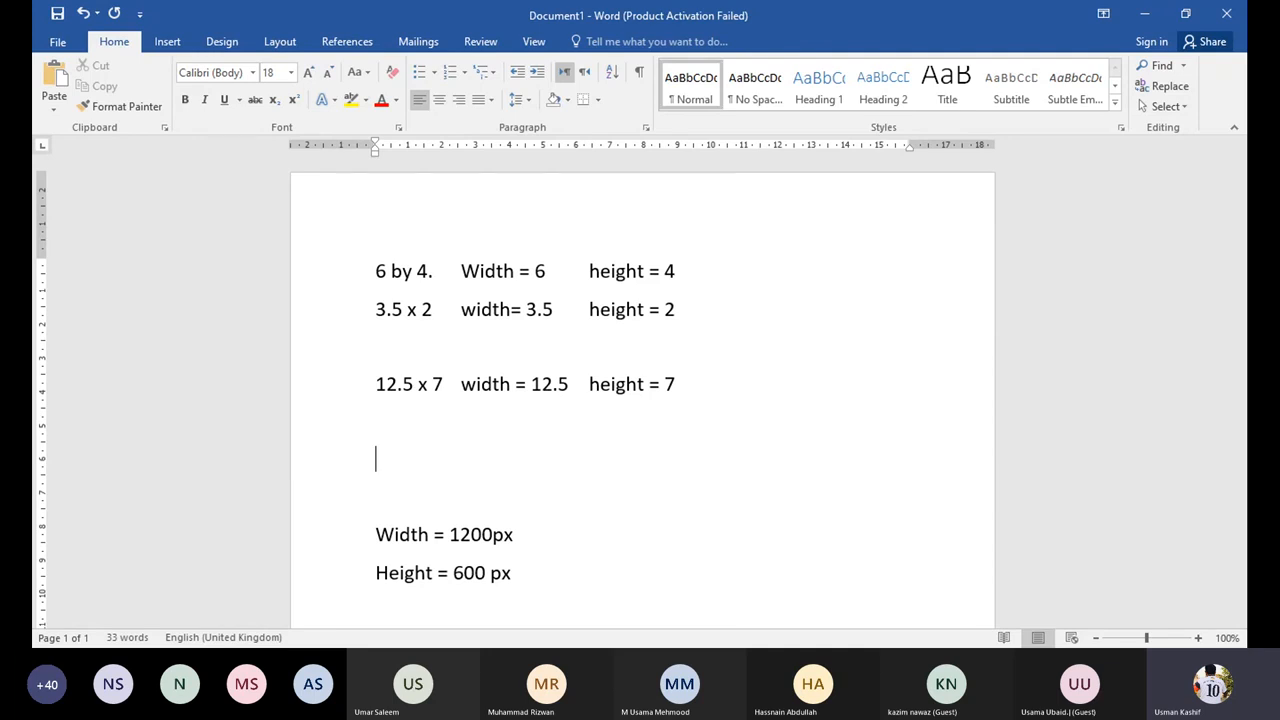
Step: Delete the three example dimension lines above the pixel width and height lines
key("Up")
key("Up")
key("Up")
key("Up")
key("Up")
key("Down")
key("Down")
key("Down")
key("Down")
key("Up")
key("Up")
key("Up")
key("shift+Down")
key("shift+Down")
key("shift+Down")
key("shift+Down")
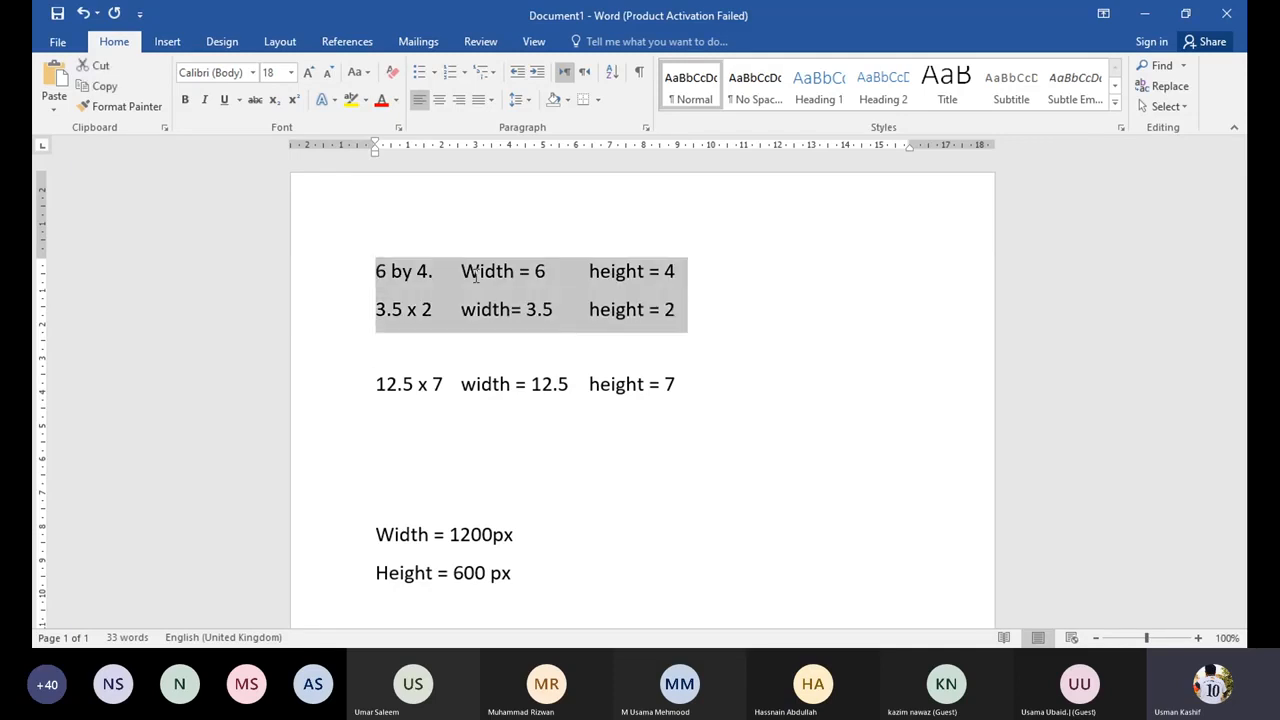
key("Delete")
Step: Remove the blank lines above "Width = 1200px" so that it starts the page
key("Down")
key("Down")
key("Down")
key("Down")
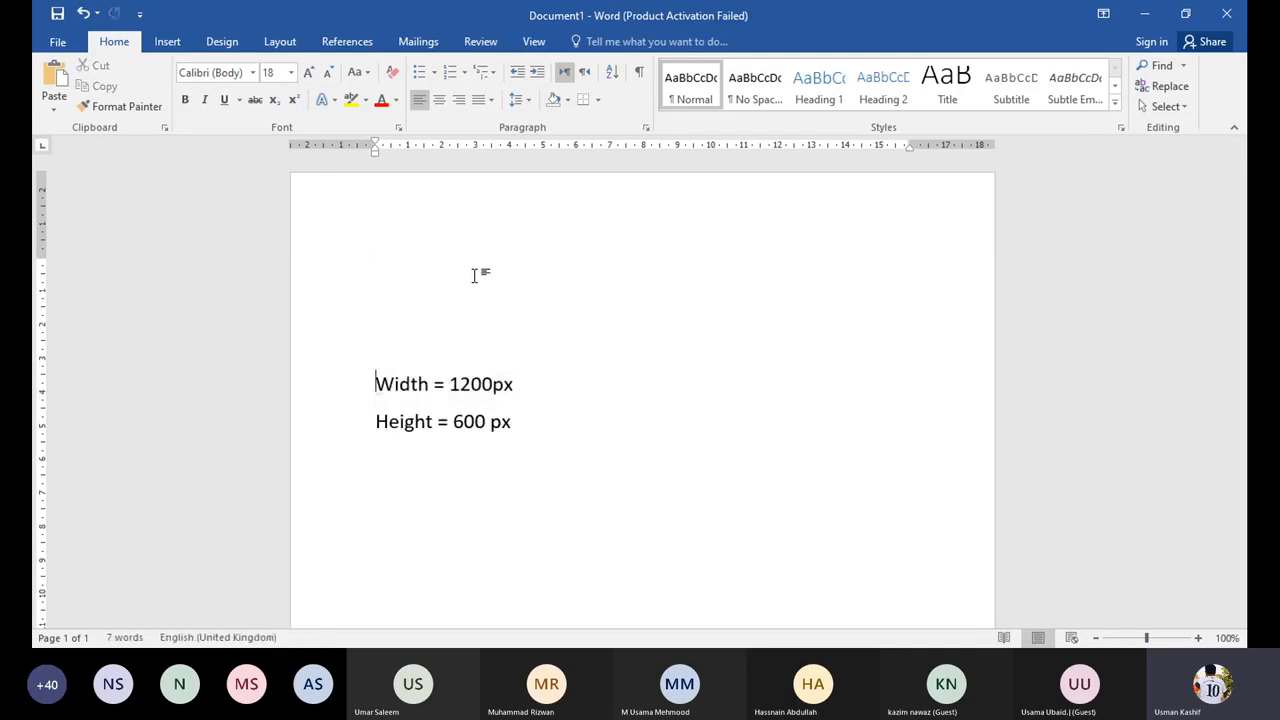
key("BackSpace")
key("BackSpace")
key("BackSpace")
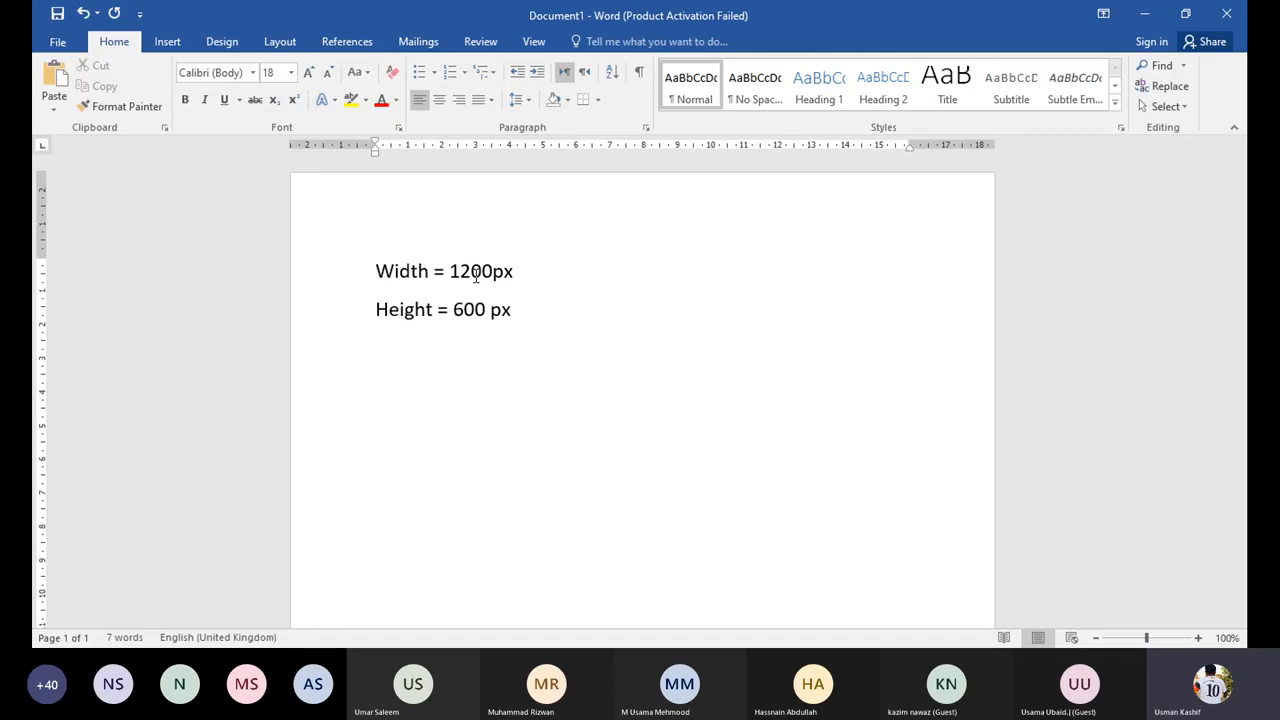
Step: Append "(pixel)" to the end of the "Height = 600 px" line to explain the abbreviation
key("Down")
key("Right")
key("Right")
key("Right")
key("Right")
key("Right")
key("Right")
key("Right")
key("Right")
key("Right")
key("Right")
key("Right")
key("Right")
key("Right")
key("Right")
key("Right")
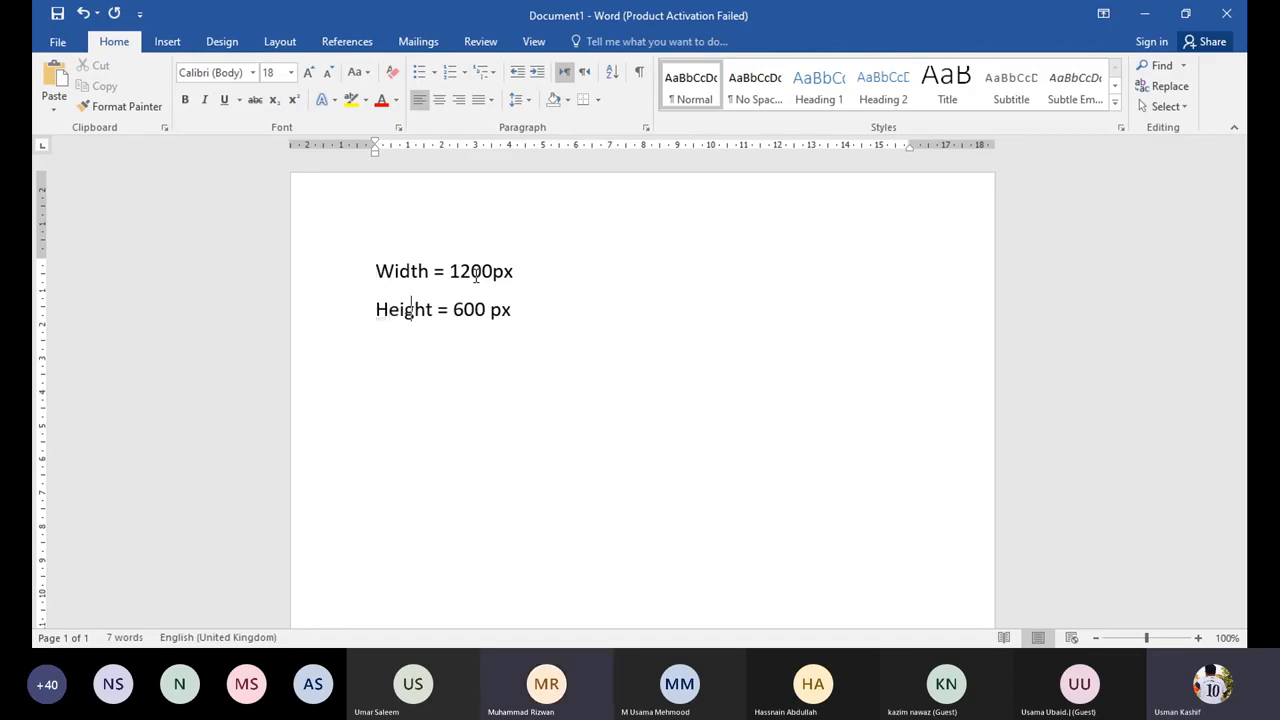
key("shift+Left")
key("shift+Left")
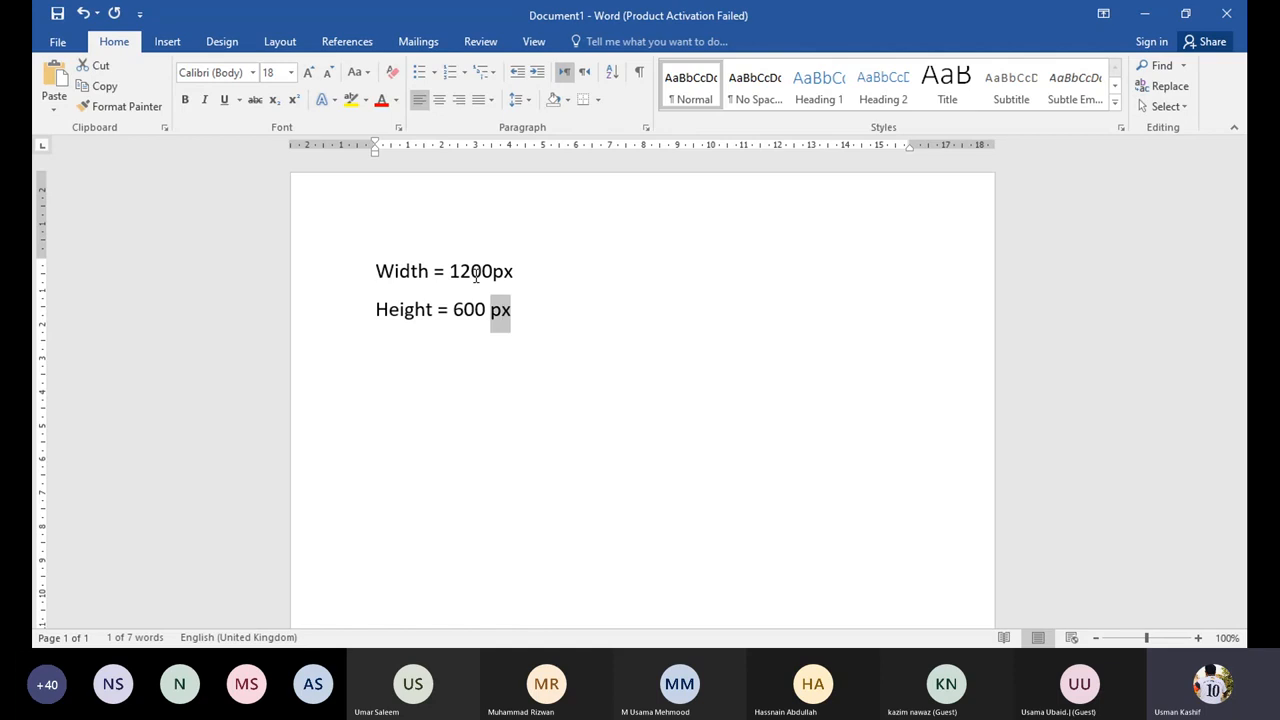
key("Right")
type("(pix")
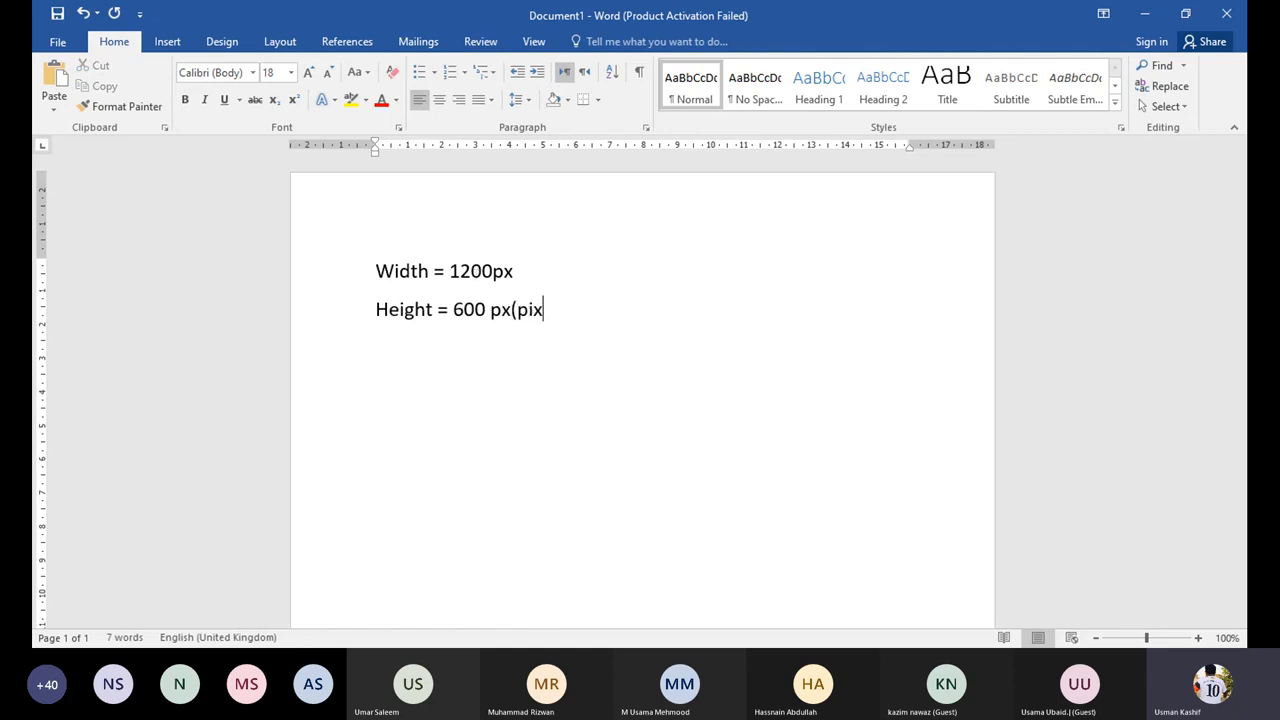
type("el)")
Step: Replace all the document text with two lines, "10KG" and "10,000 Gram."
key("ctrl+a")
type("10")
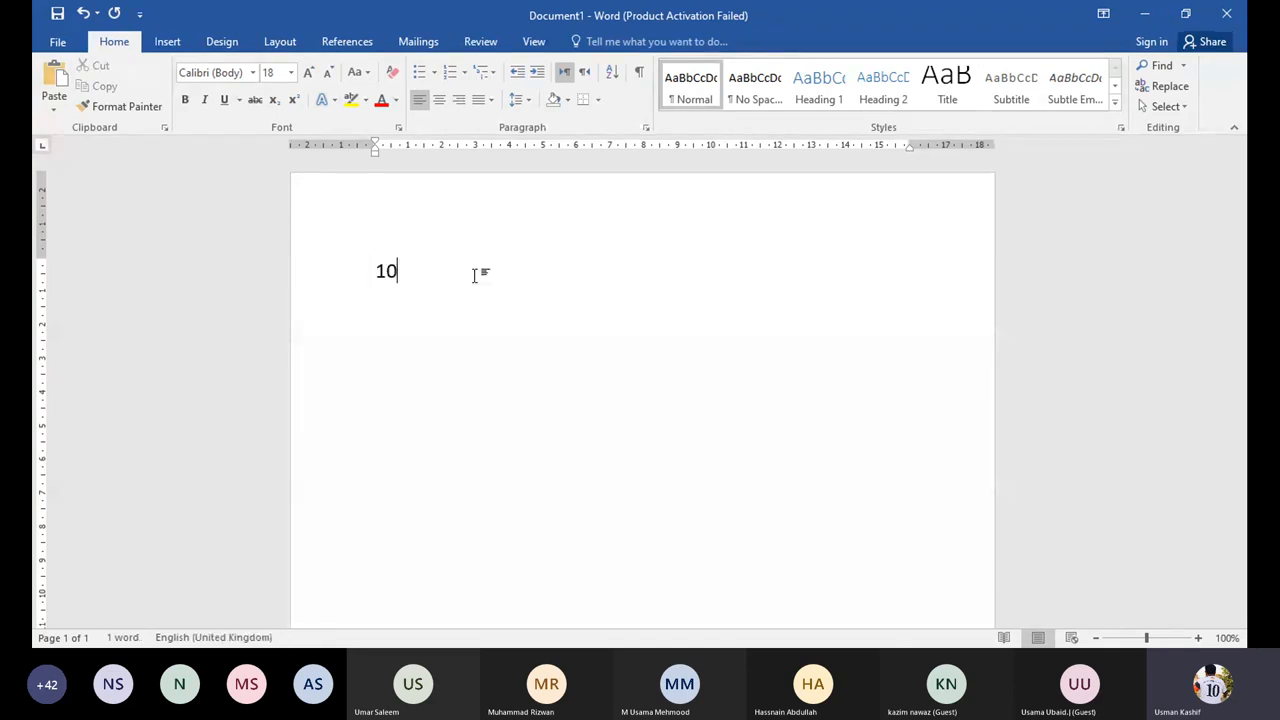
type("KG")
key("Return")
type("10")
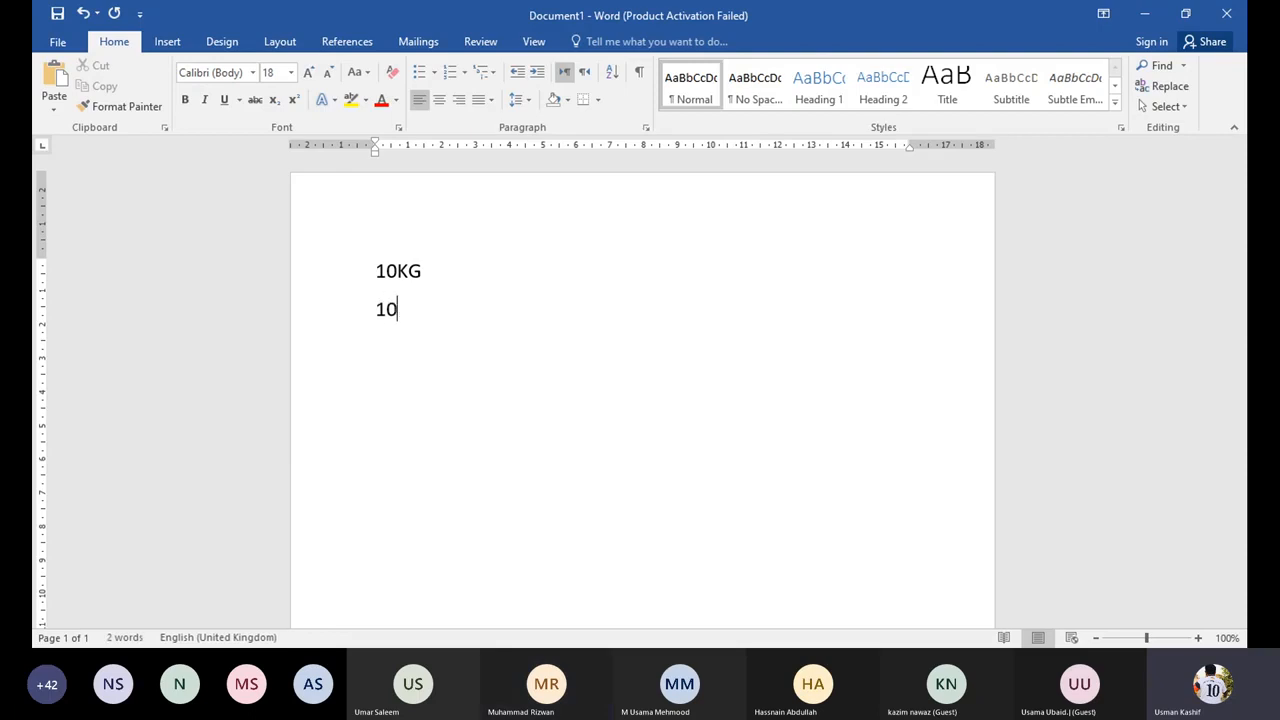
type(",000 ")
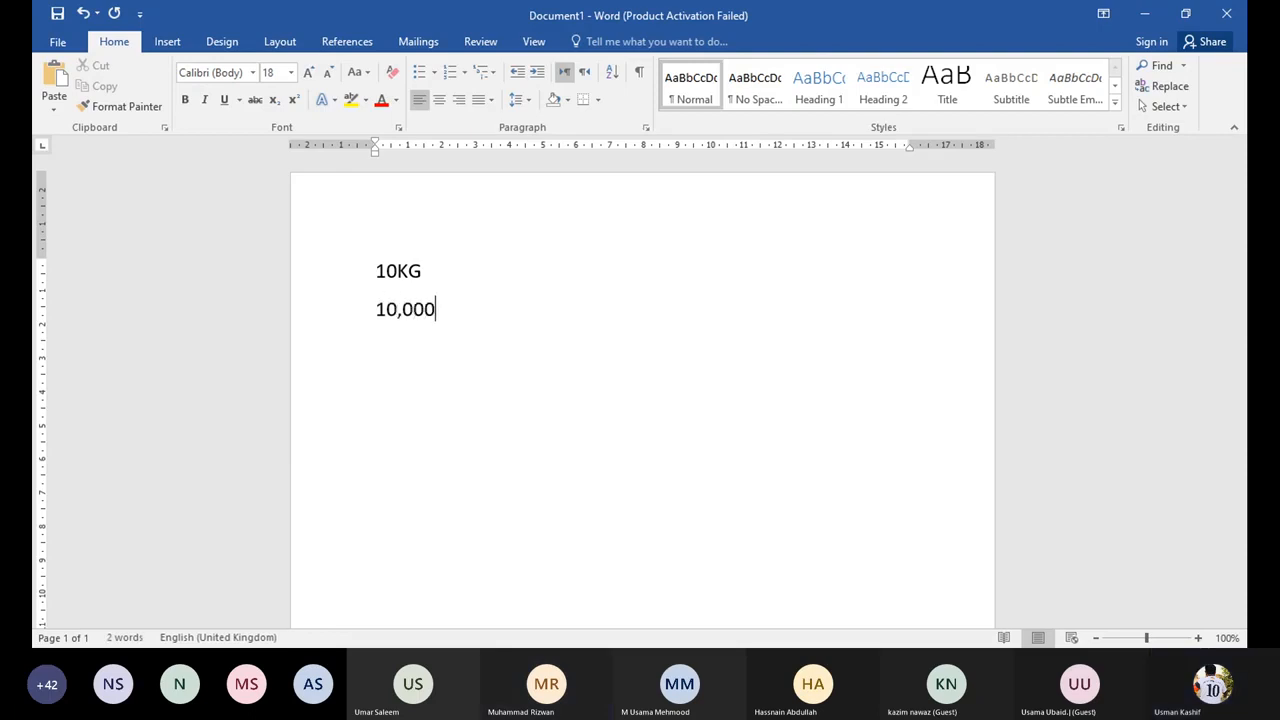
type("Gram.")
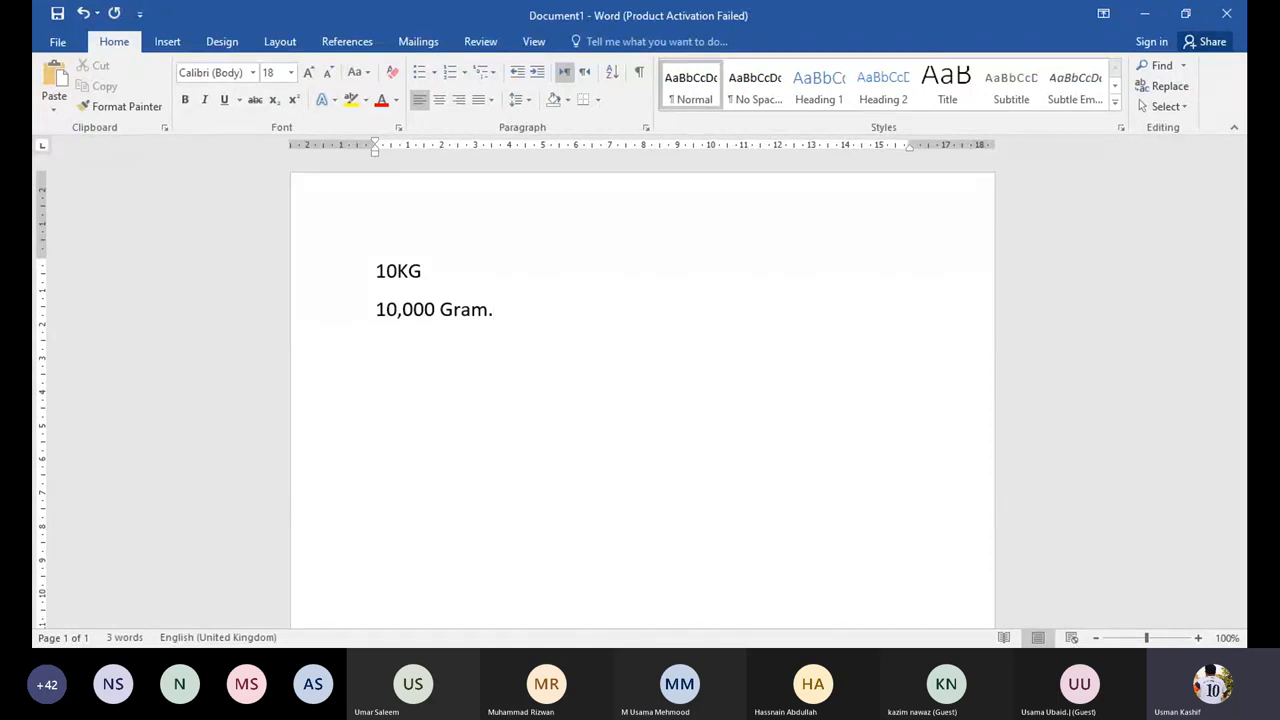
Step: Add the lines "6 Feet." and "72 Inches." after a blank line below the weight example
key("Return")
key("Return")
type("6")
type(" Foo")
key("BackSpace")
key("BackSpace")
type("eet.")
key("Return")
key("BackSpace")
type("72 Inch")
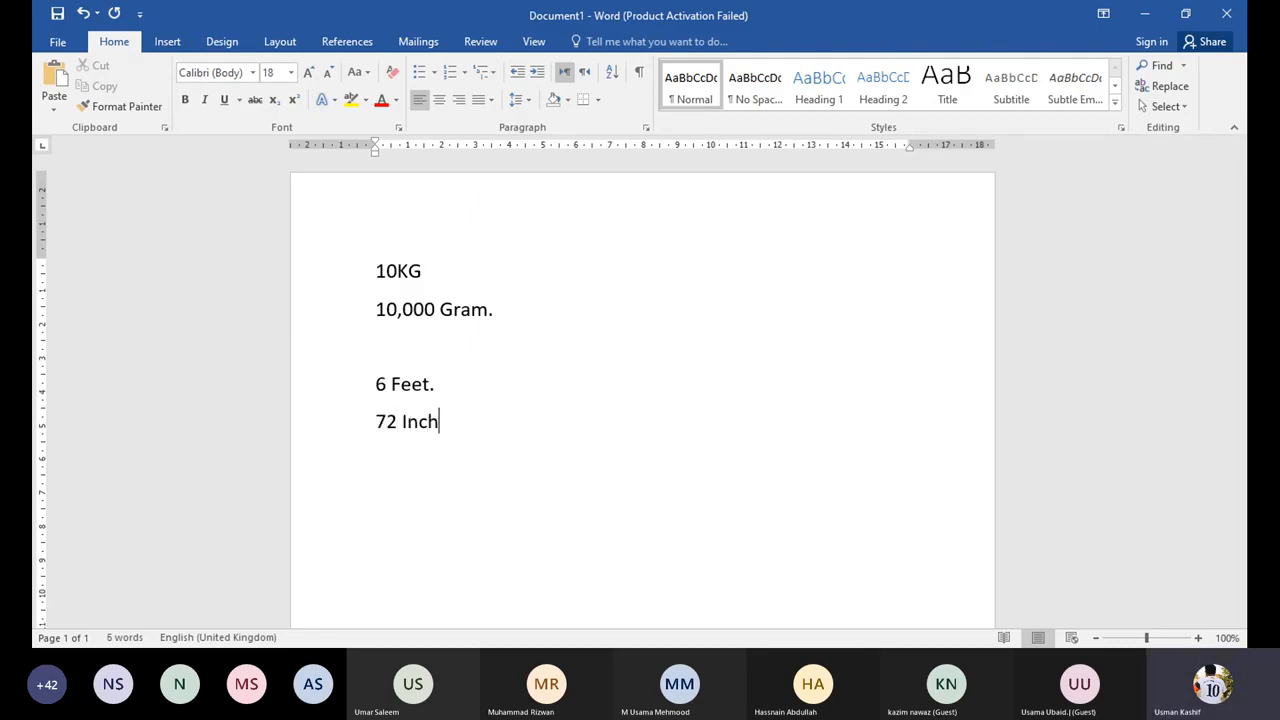
type("es.")
Step: Replace all the unit examples with the single line "3.5 inch x 2 inch"
key("shift+Up")
key("shift+Up")
key("shift+Up")
key("shift+Up")
key("shift+Up")
type("3")
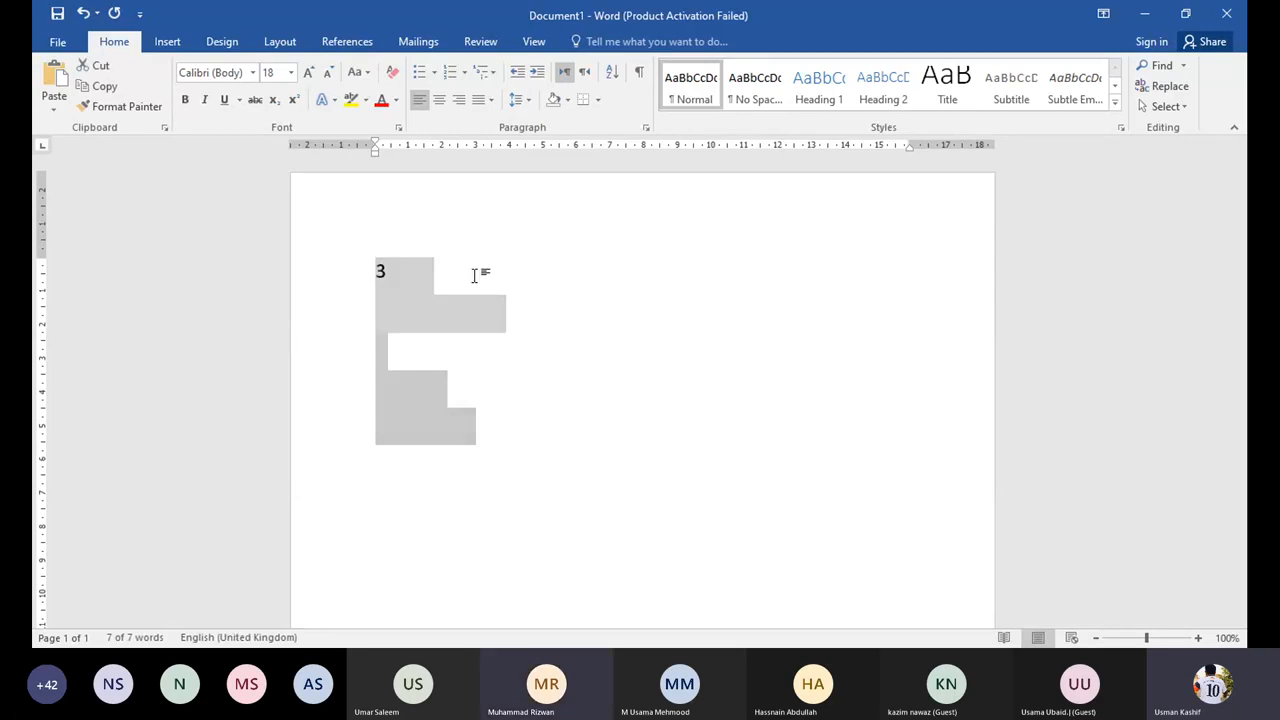
type(".5 inch ")
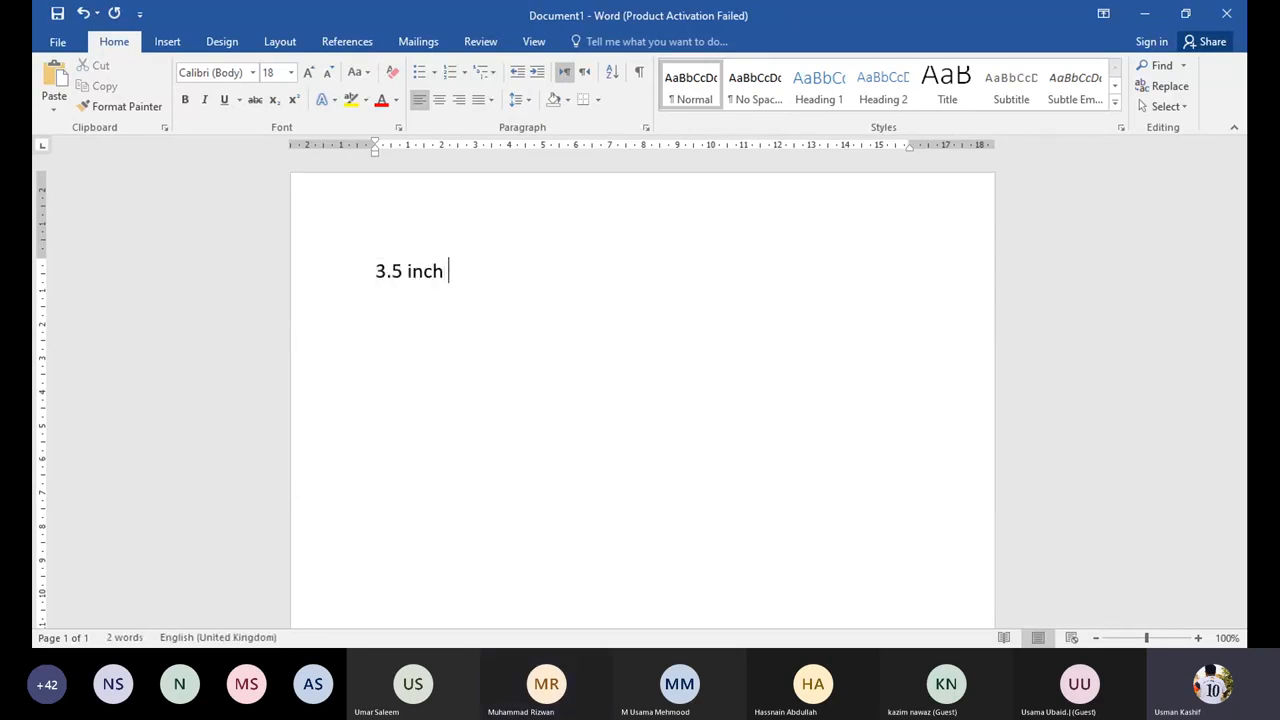
type("x 2 inch")
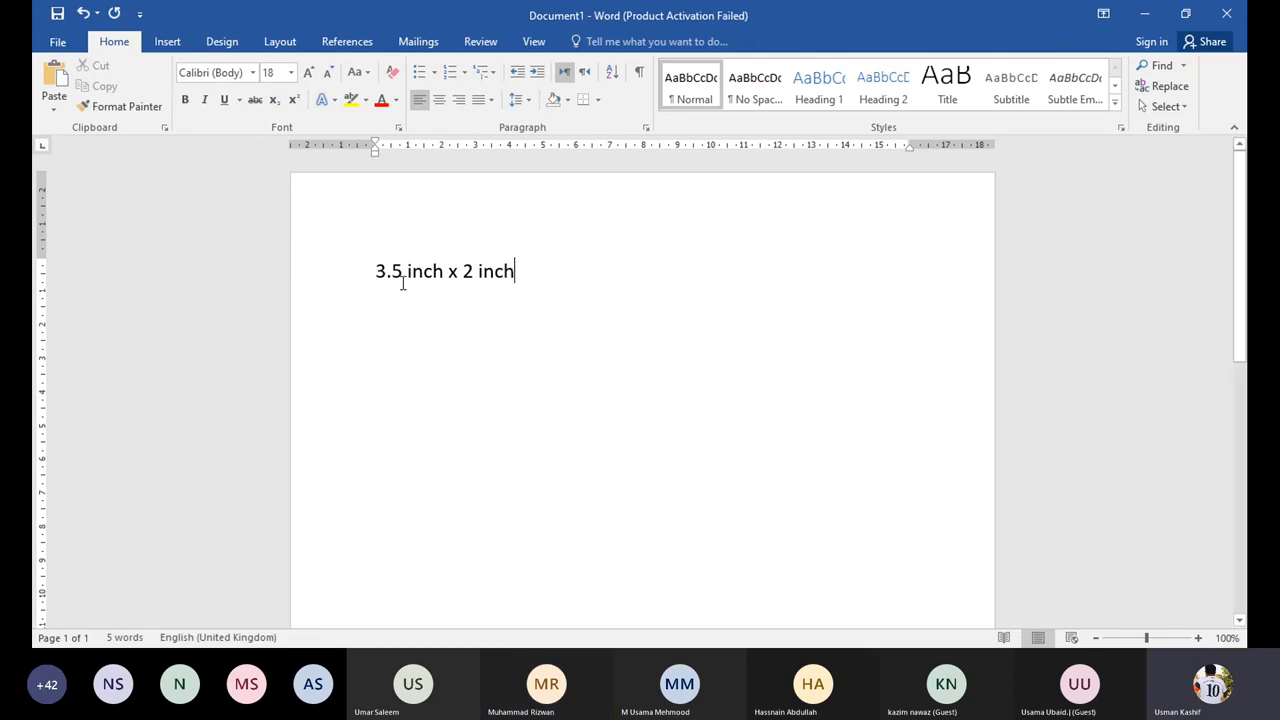
Step: Switch to the browser's inches to pixels converter and convert 3.5 and 2 inches at 60 DPI
left_click_drag(403, 284, 378, 283)
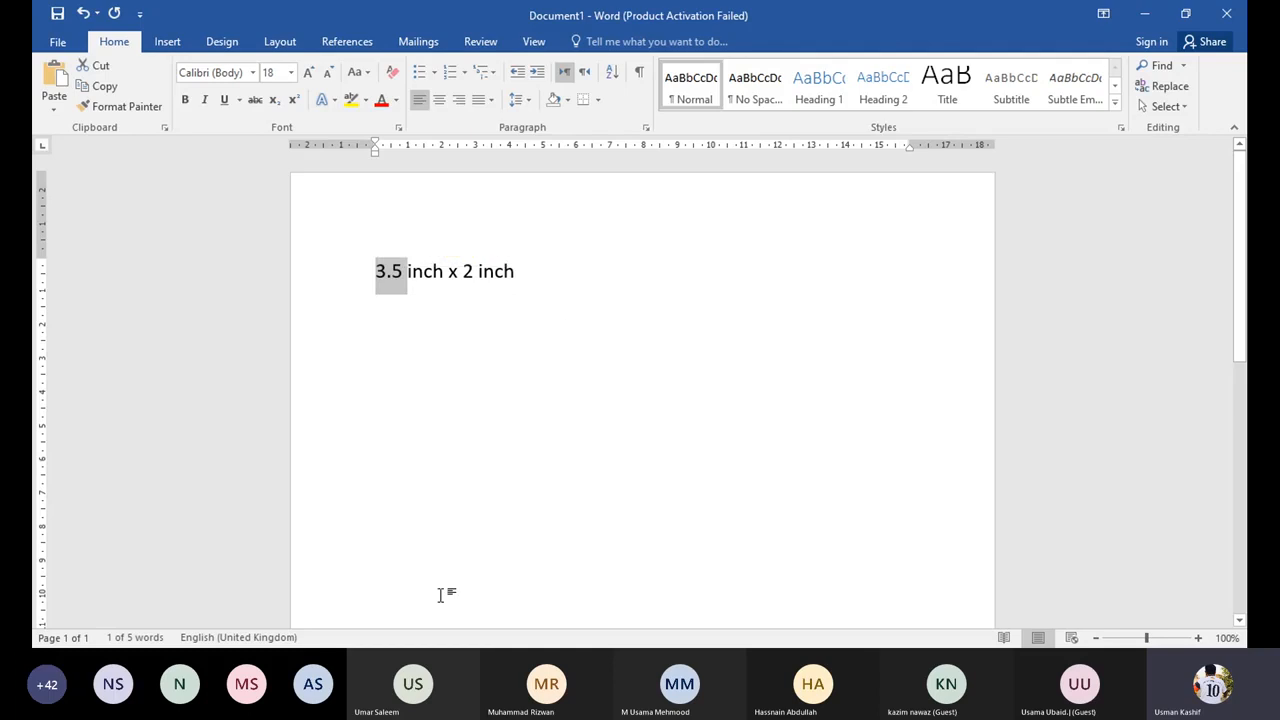
left_click(438, 660)
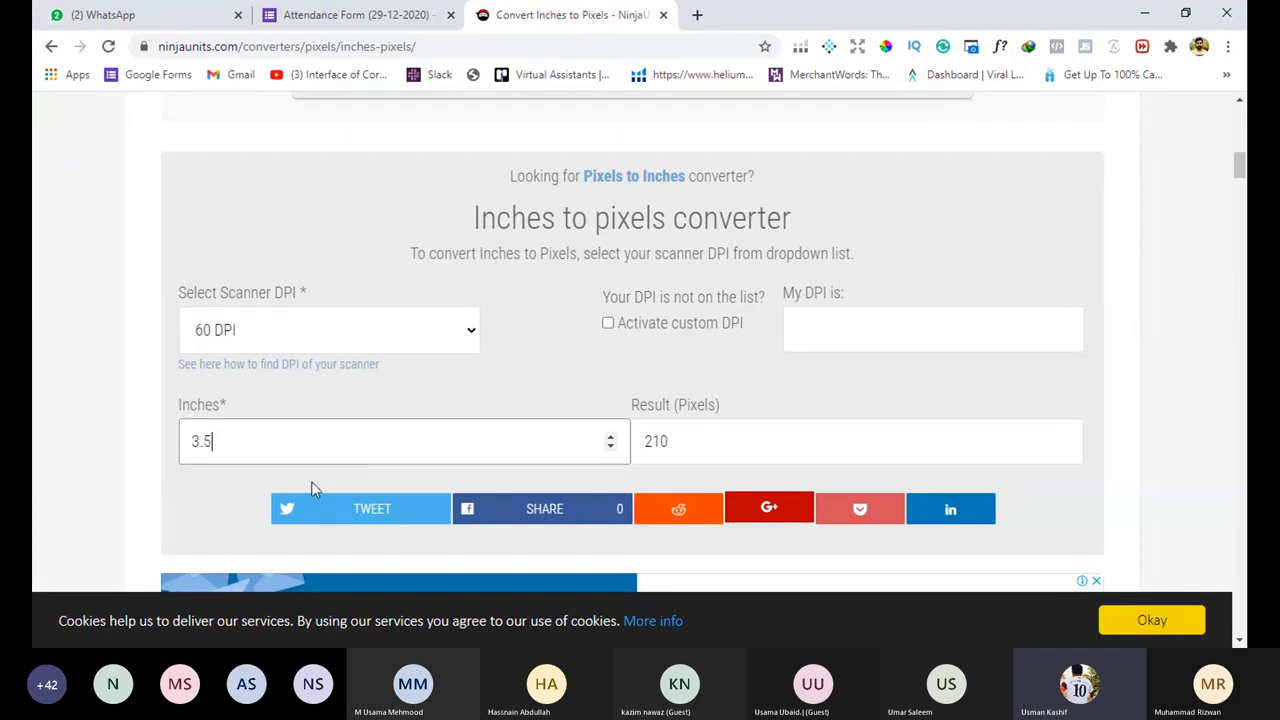
left_click_drag(212, 442, 185, 441)
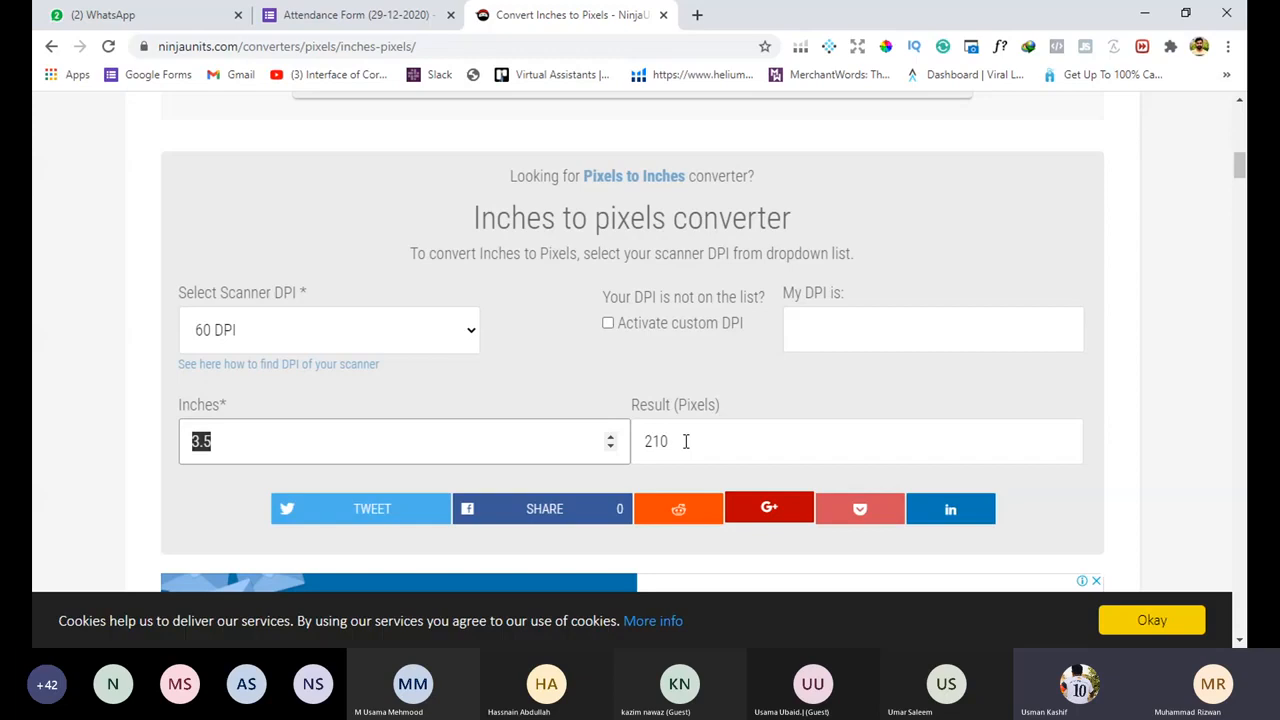
type("2")
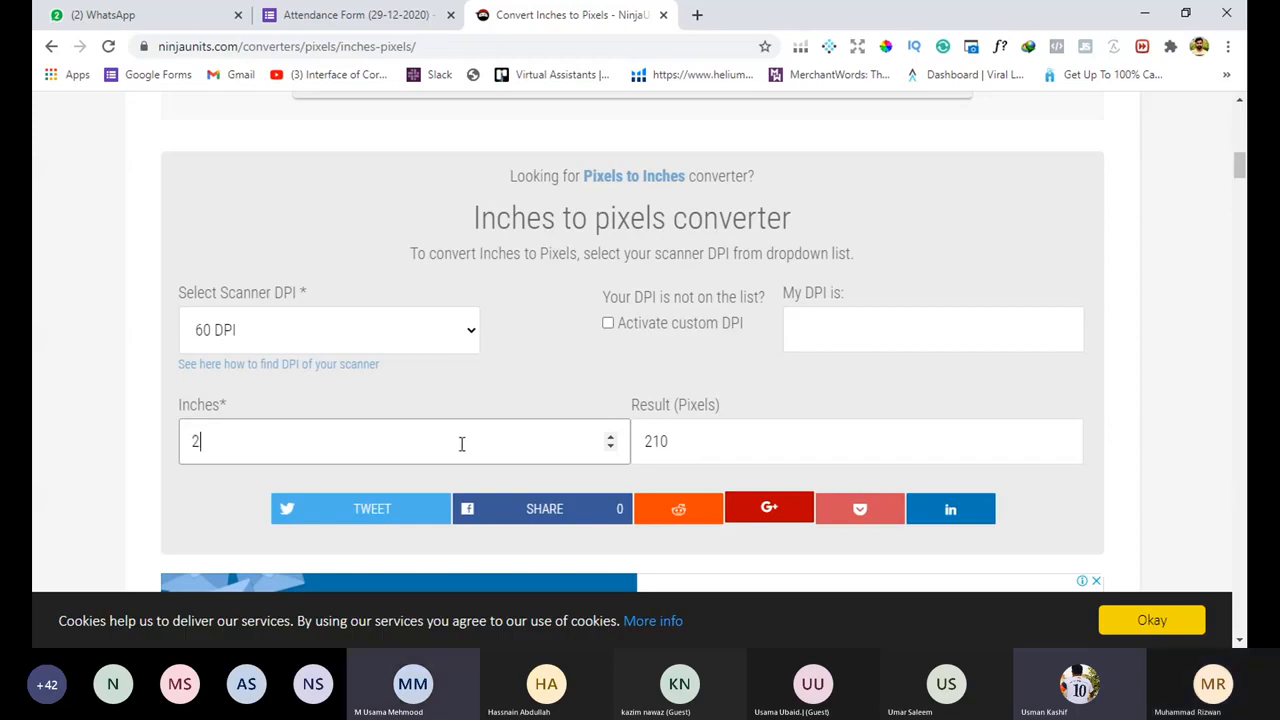
left_click(107, 392)
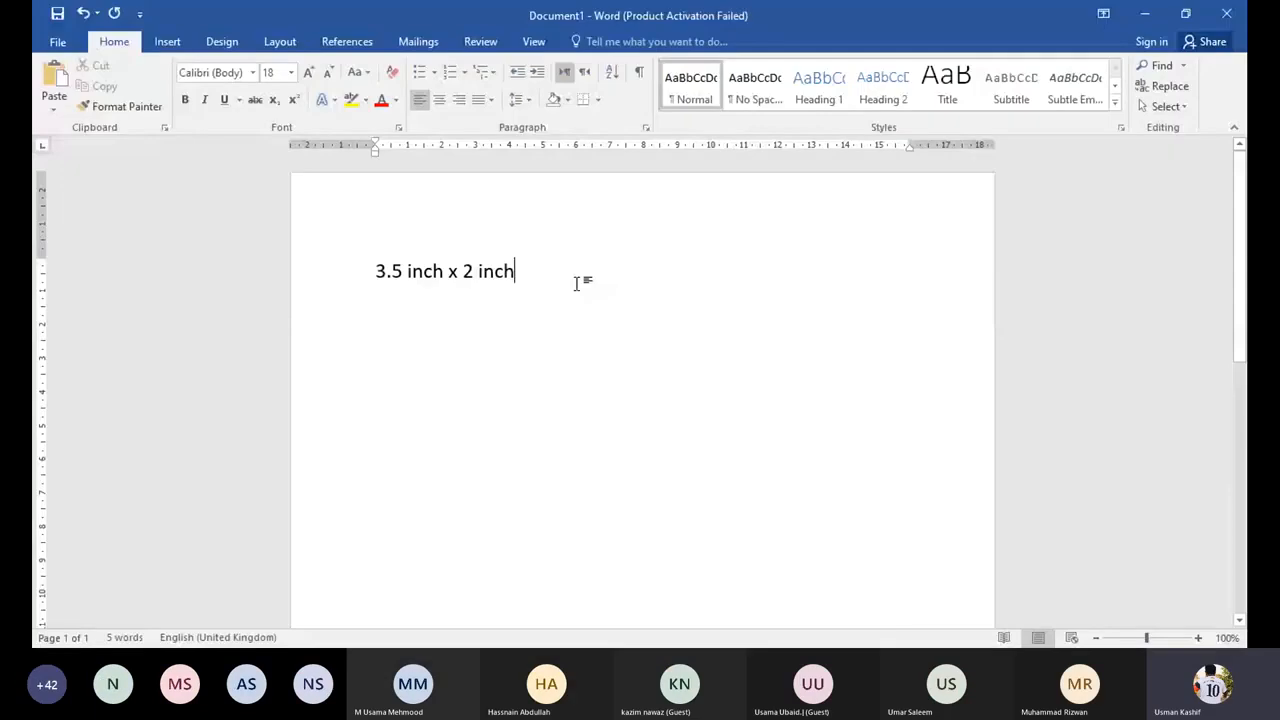
Step: Back in Word, add "210 pixels x 120 pixels" after a blank line below the inch dimensions
key("Return")
key("Return")
type("210 pixels ")
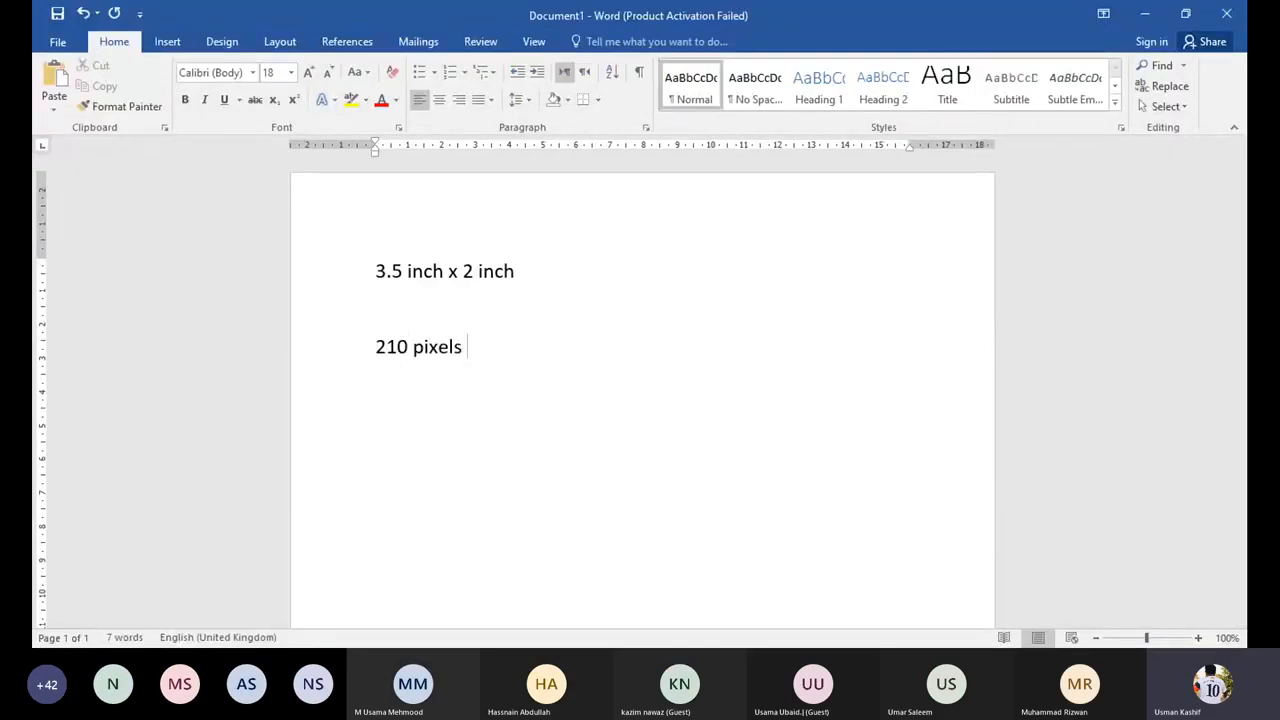
type("x 120 piexels")
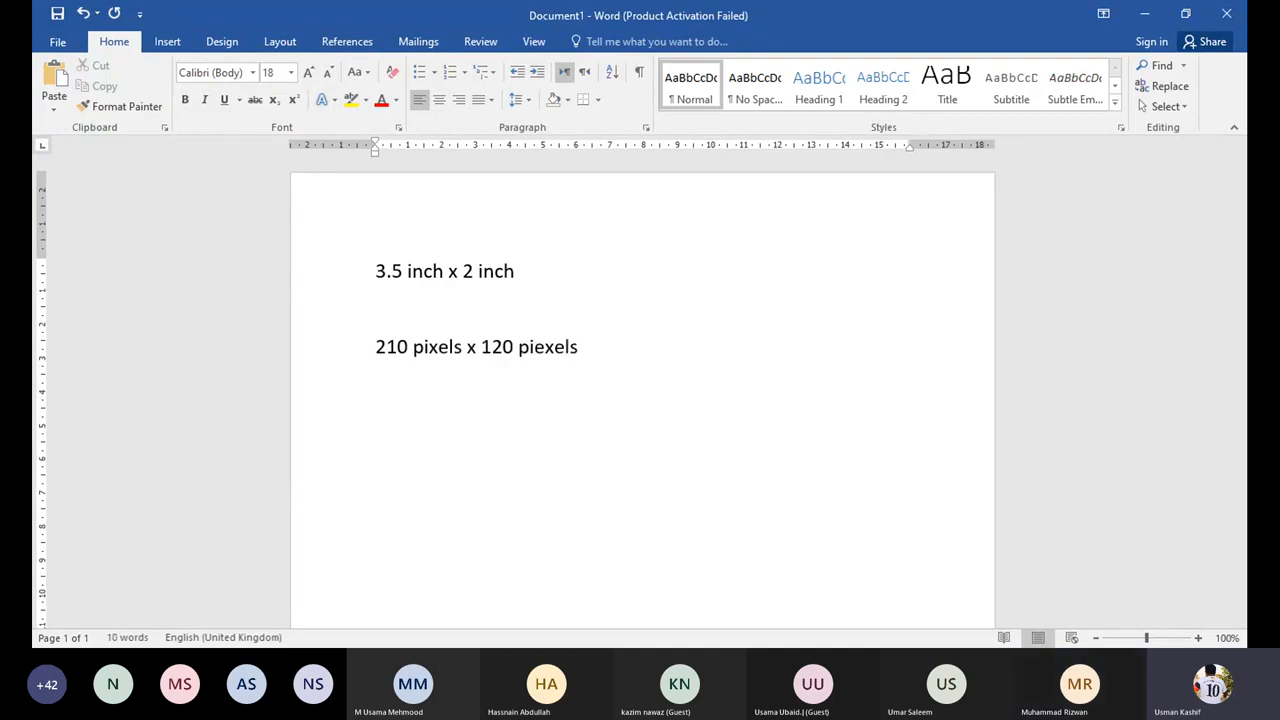
key("Left")
key("Left")
key("Left")
key("Left")
key("Left")
key("Right")
key("BackSpace")
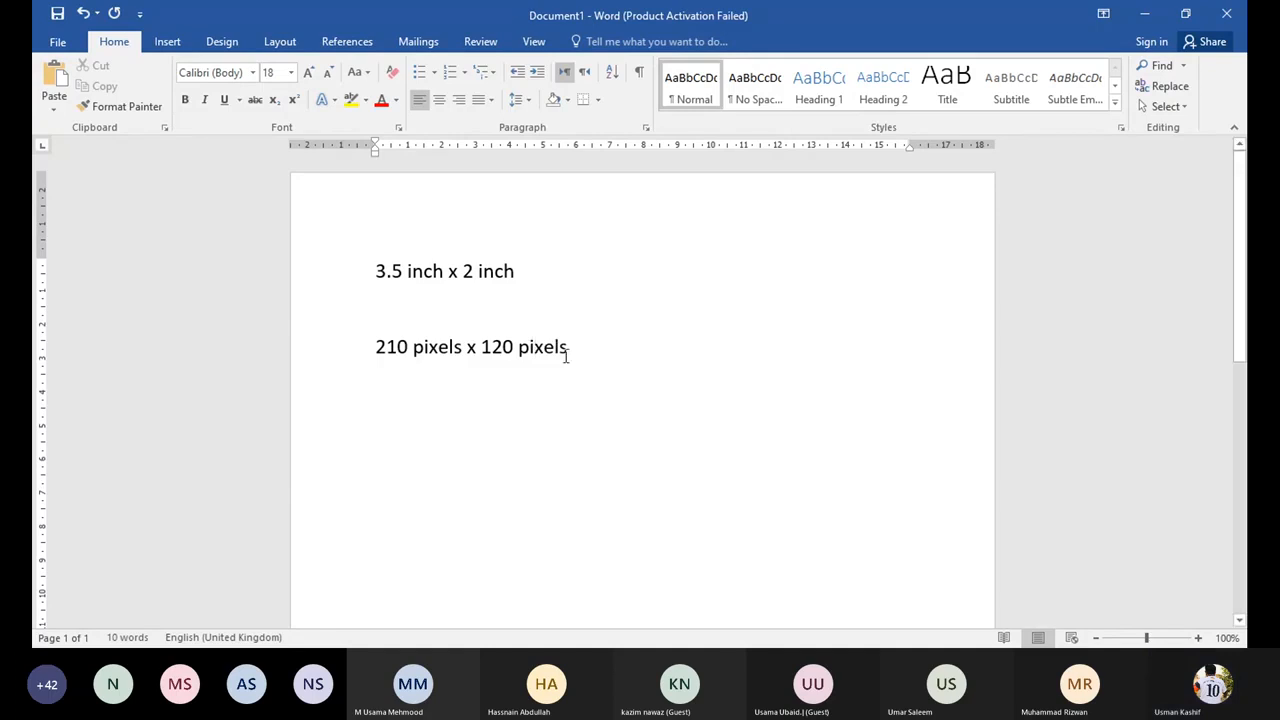
Step: Delete the inch and pixel dimension lines from the Word document
left_click(600, 363)
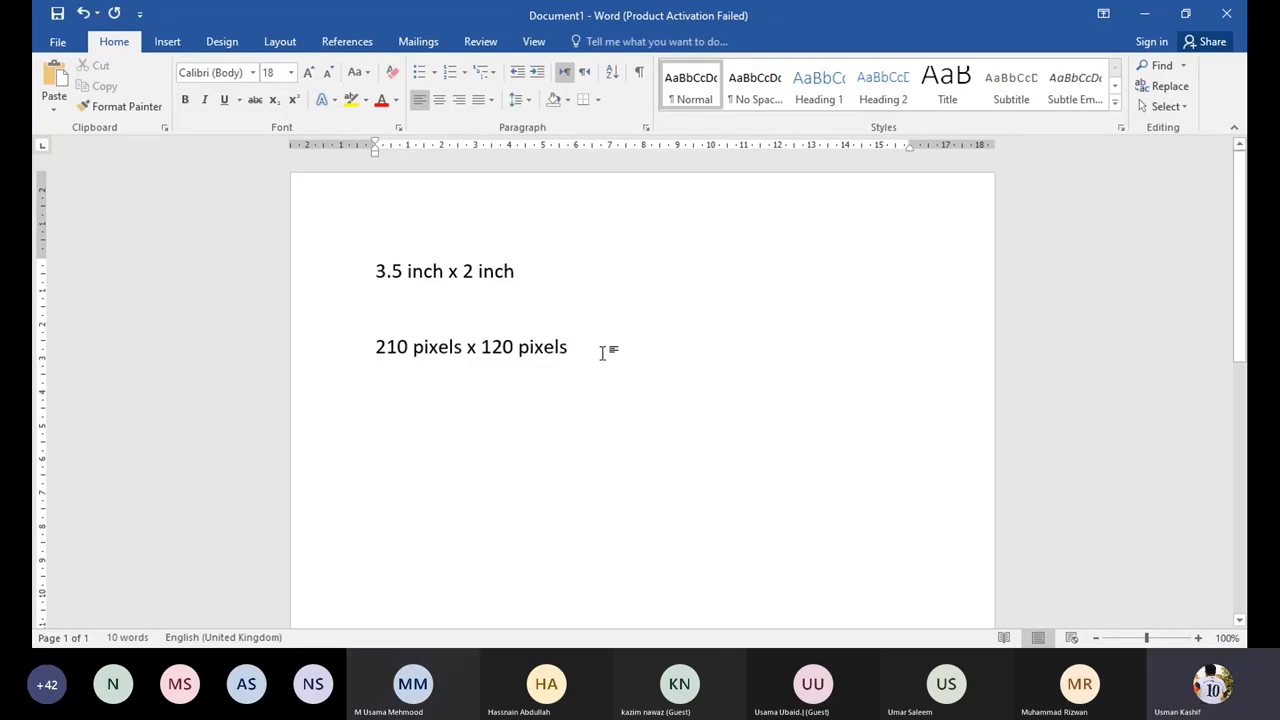
left_click_drag(546, 329, 374, 266)
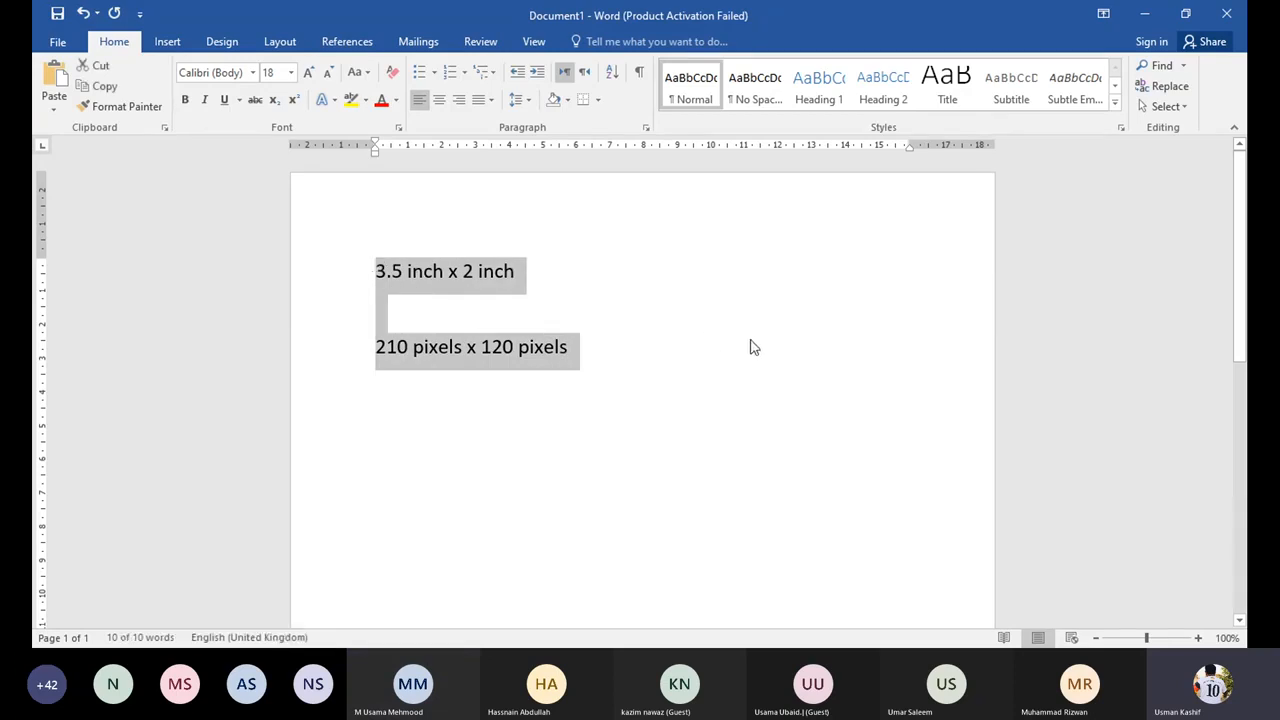
left_click(523, 314)
left_click_drag(604, 347, 304, 280)
key("Delete")
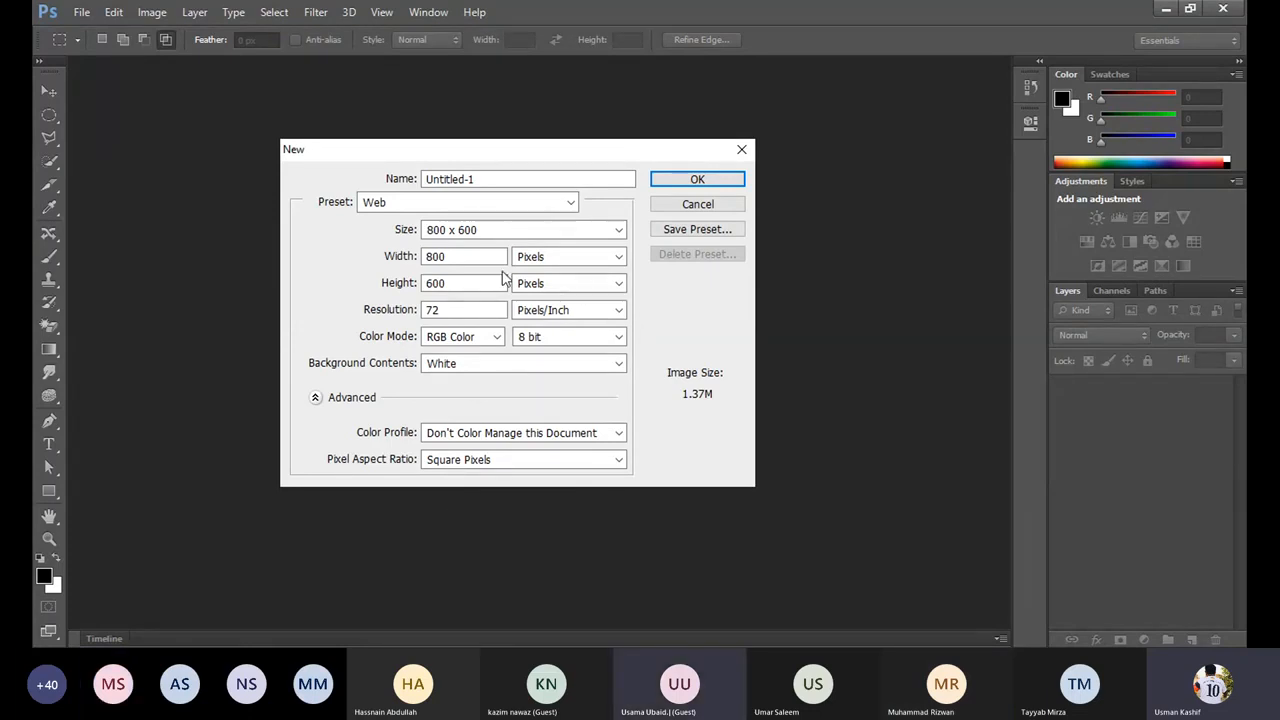
Step: In Photoshop's New document settings, cycle the width and height units through Inches, Centimeters and Points to compare the sizes
left_click(560, 265)
left_click(549, 288)
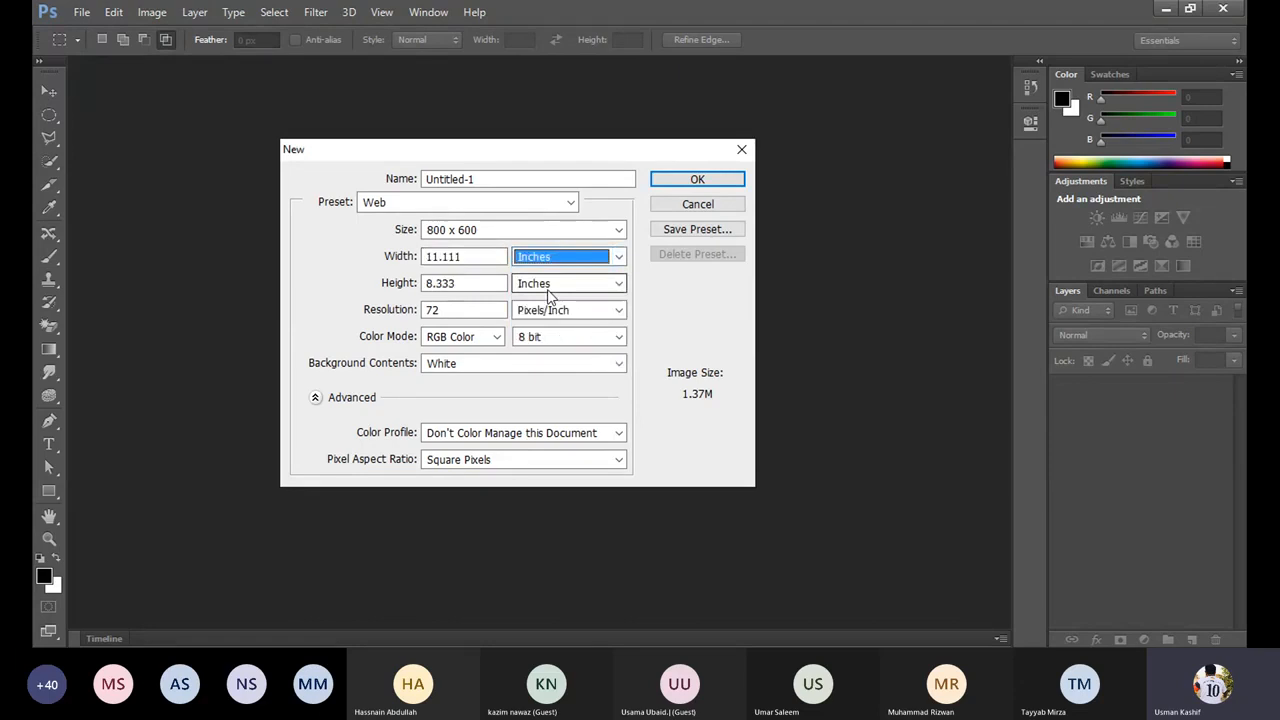
left_click_drag(426, 256, 463, 260)
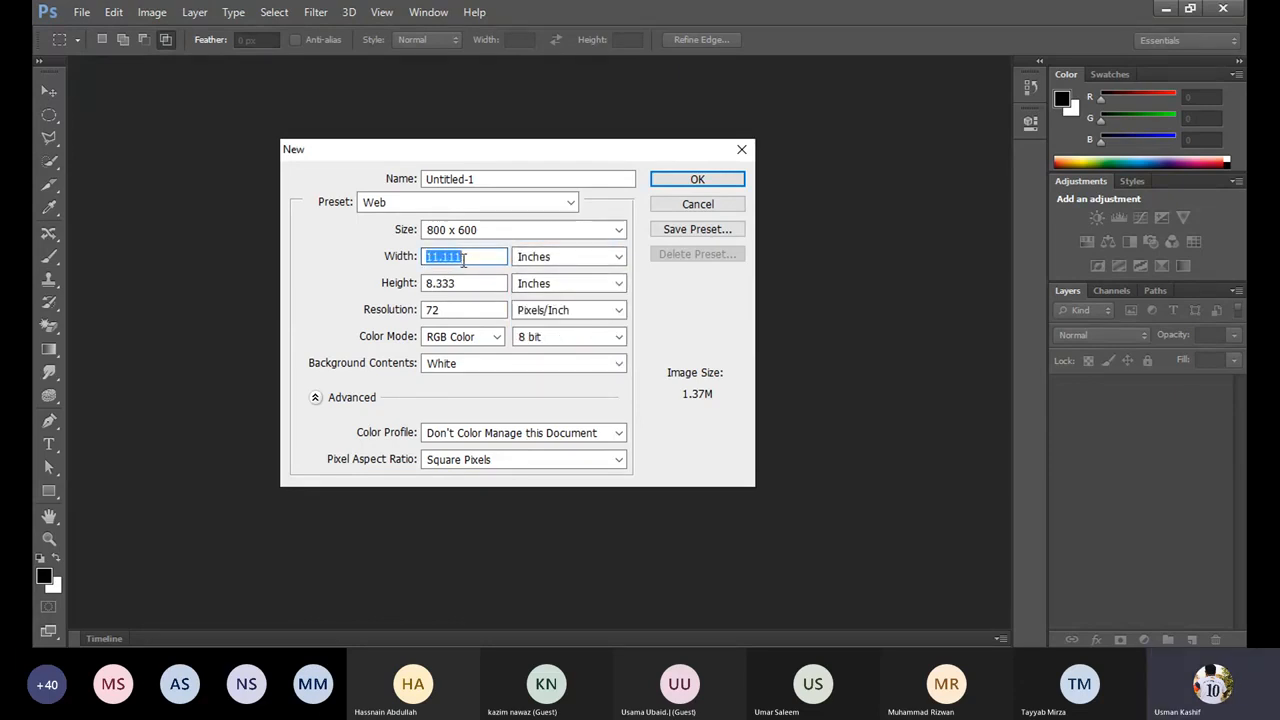
left_click(545, 266)
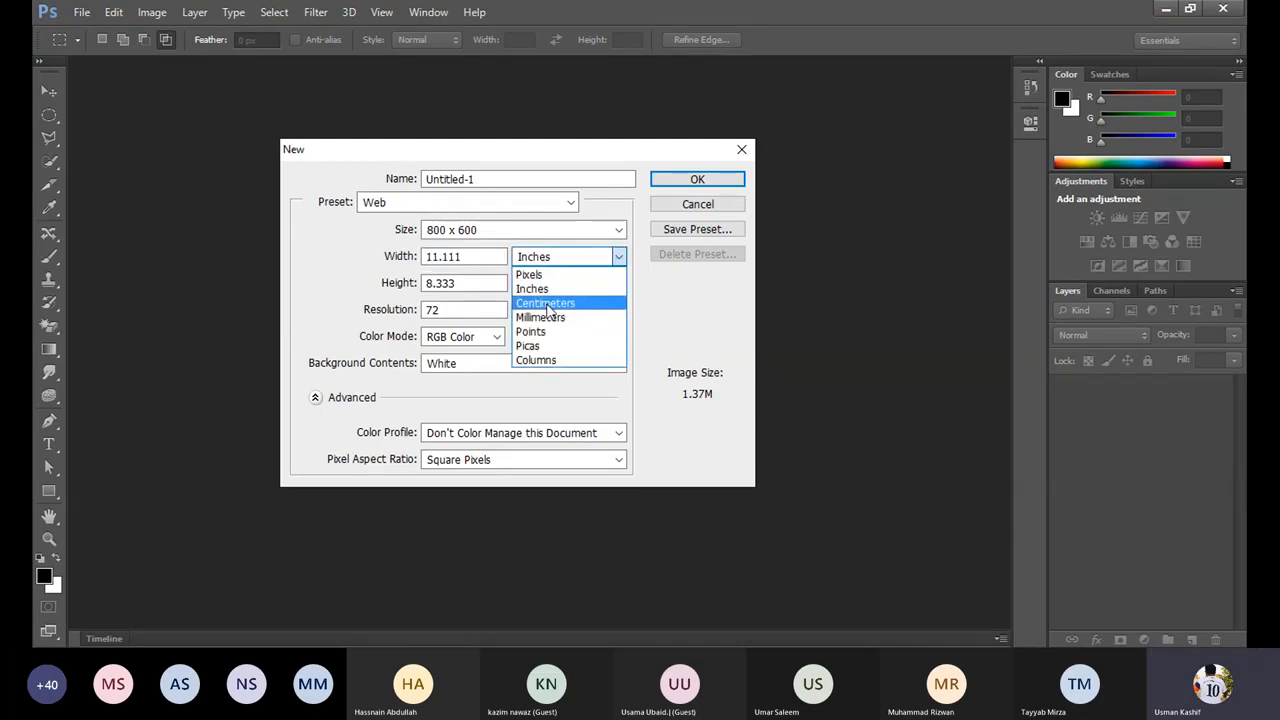
left_click(547, 305)
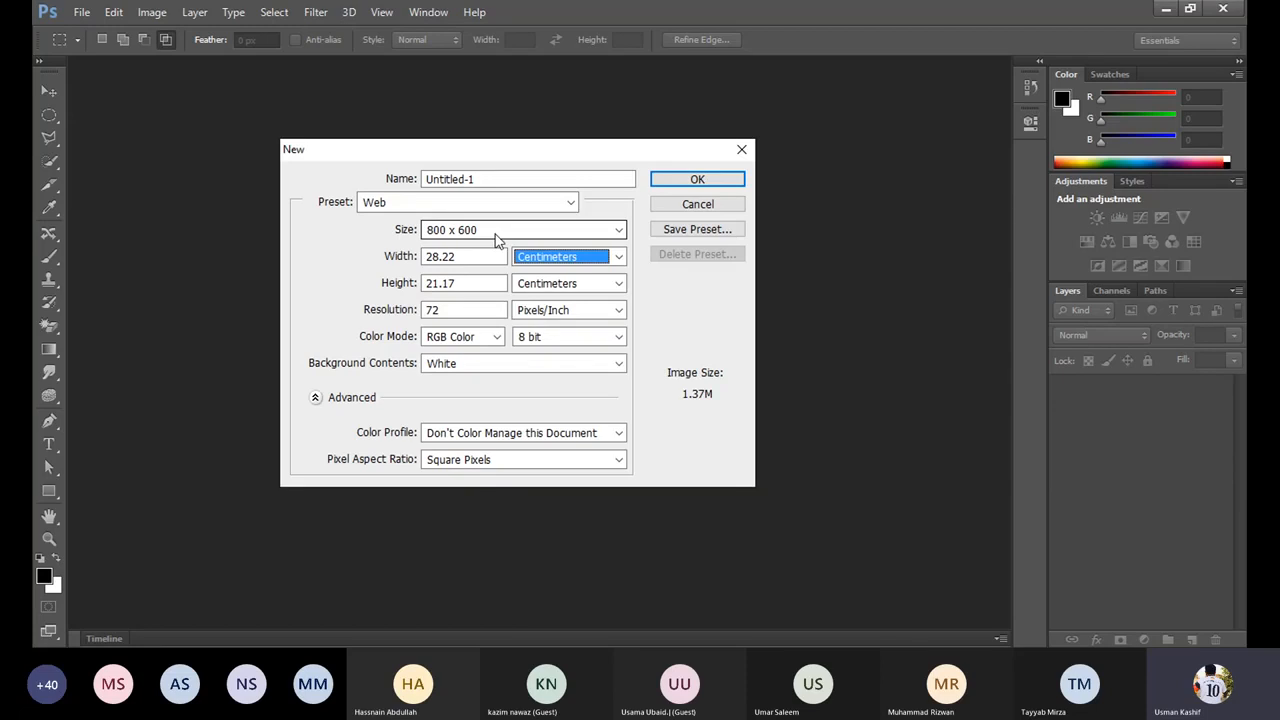
left_click(559, 258)
left_click(548, 332)
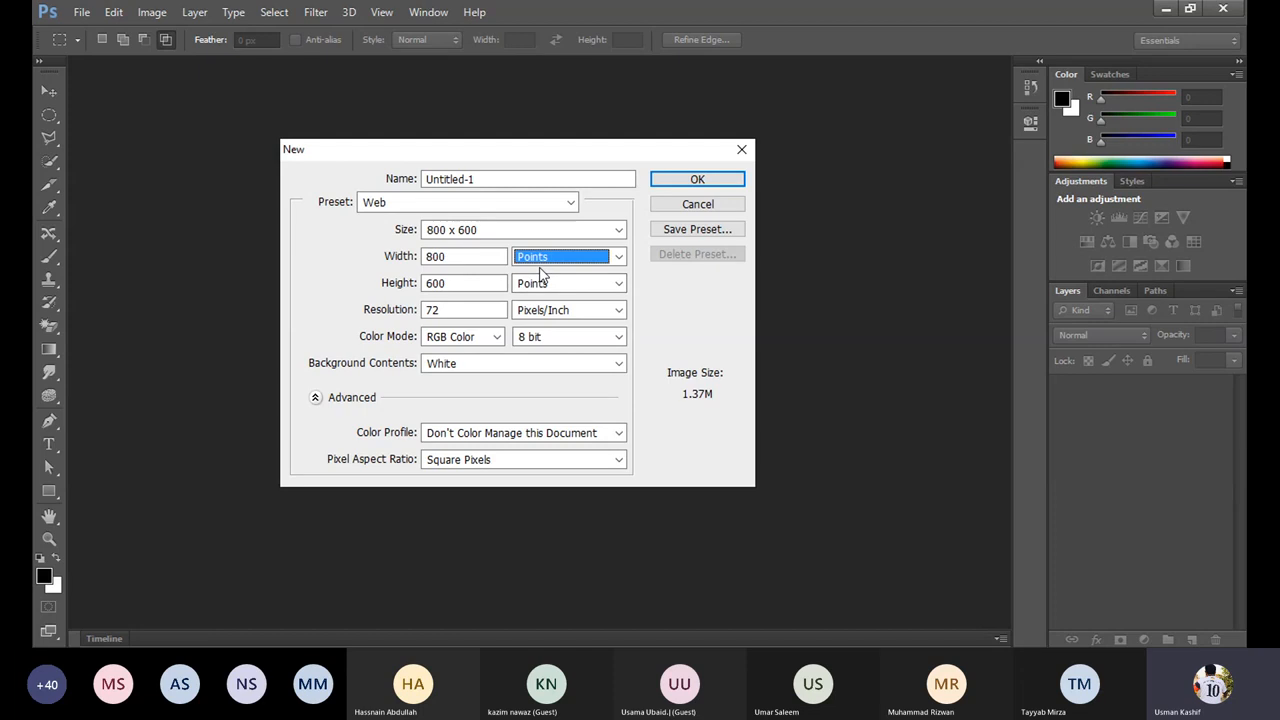
Step: Create a 240 x 320 pixel document from the Mobile & Devices preset
left_click(515, 205)
left_click(433, 337)
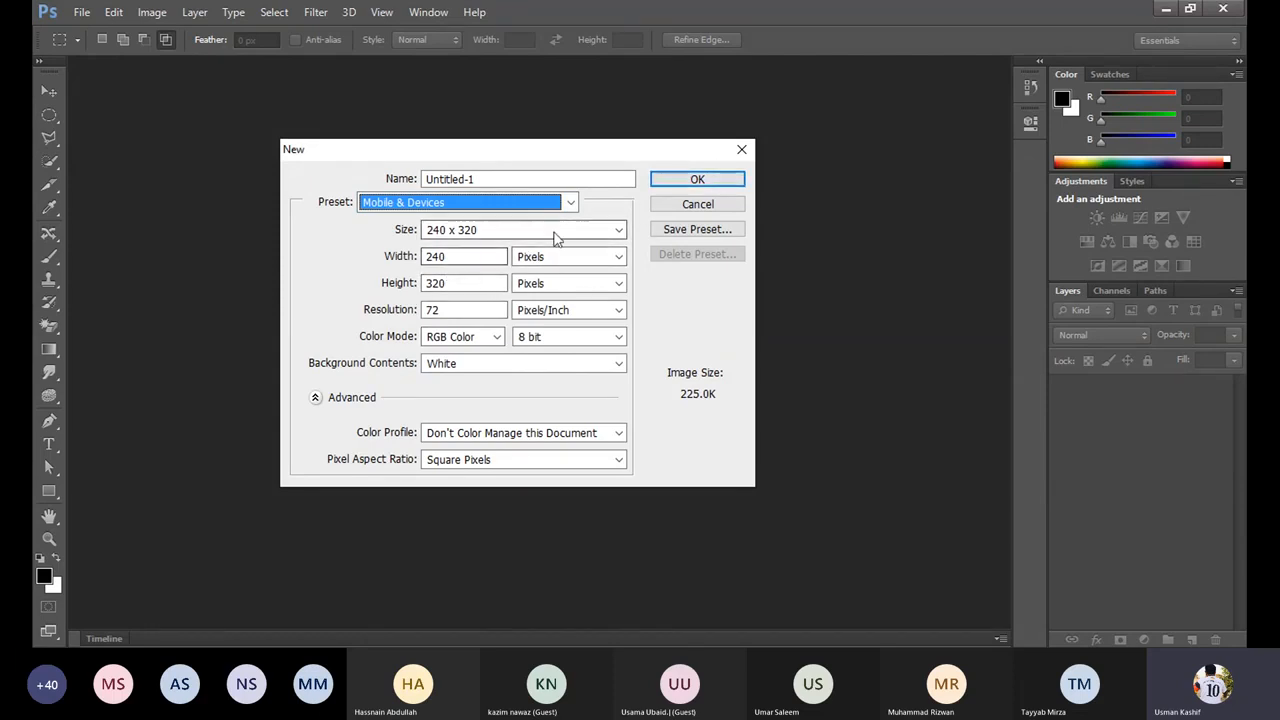
left_click(711, 186)
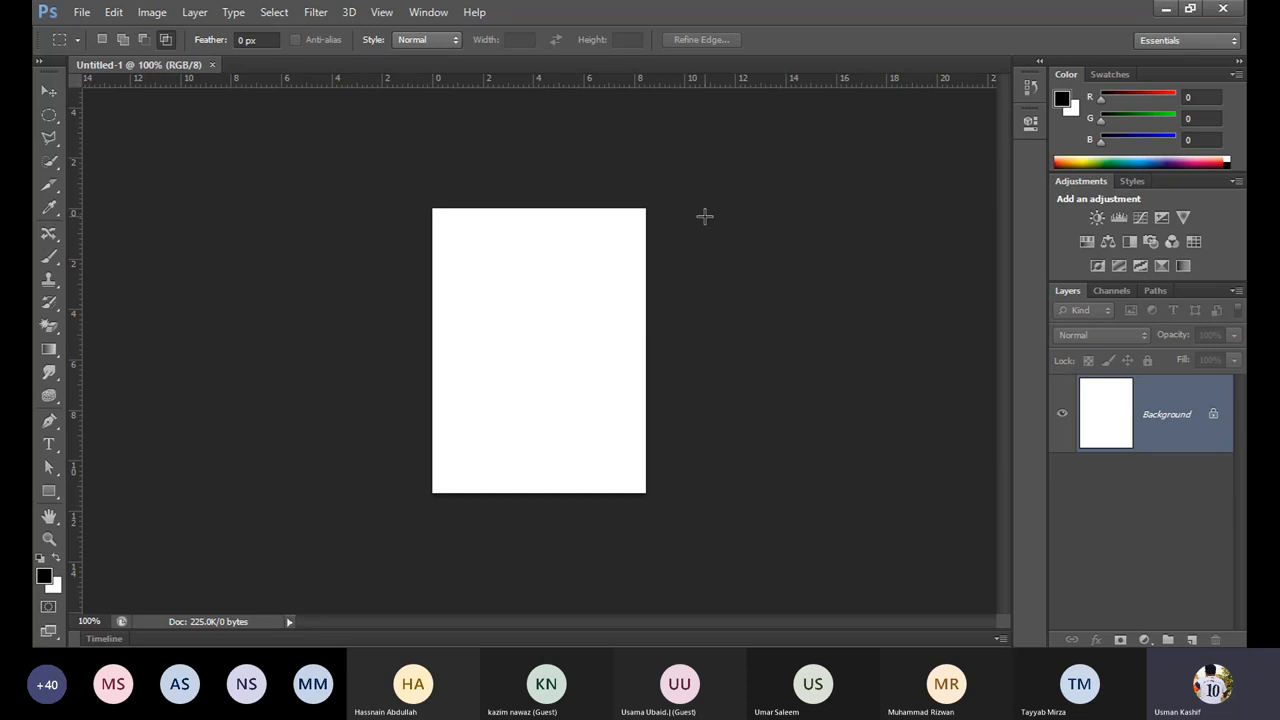
Step: Start another new document and name it "Business Card"
left_click(85, 17)
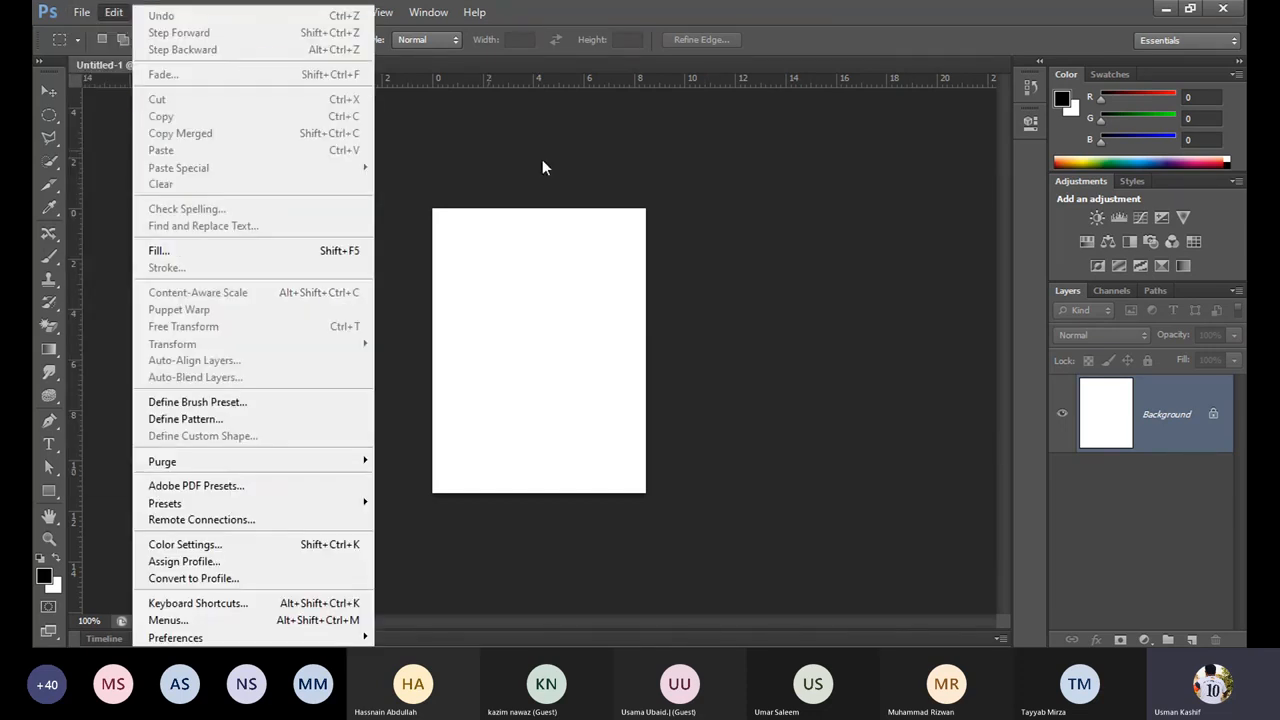
left_click(567, 132)
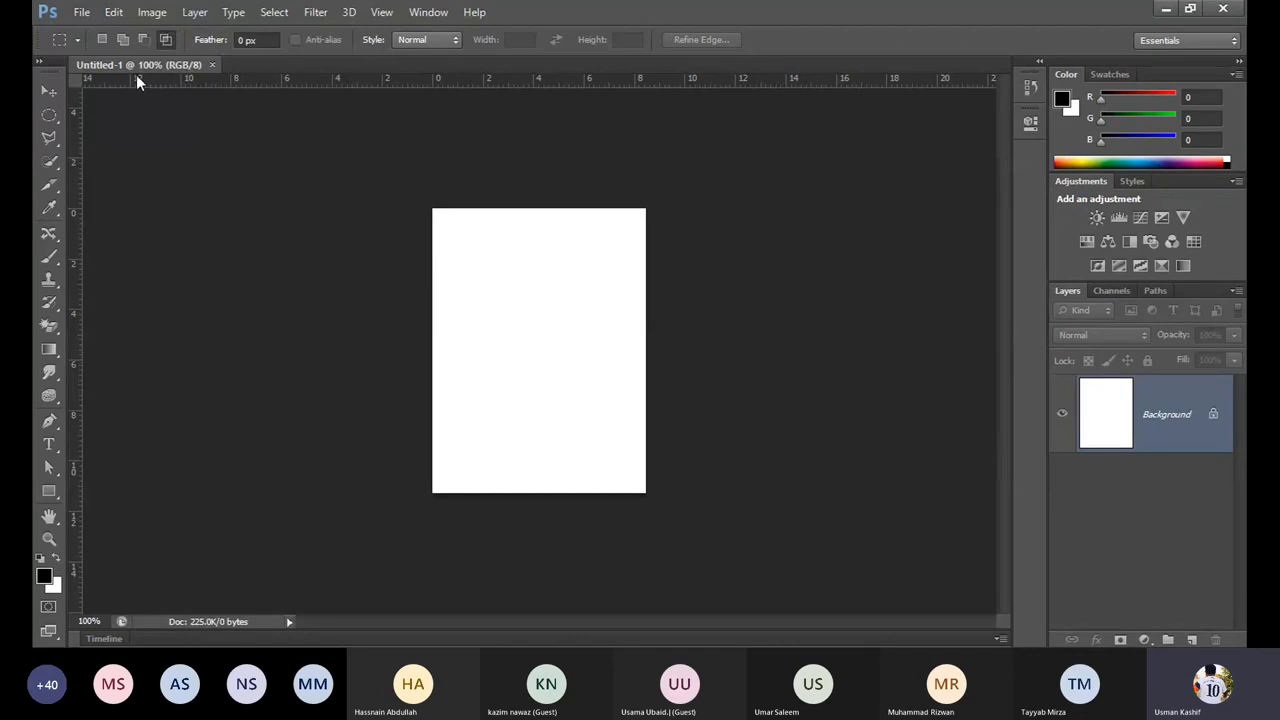
left_click(82, 14)
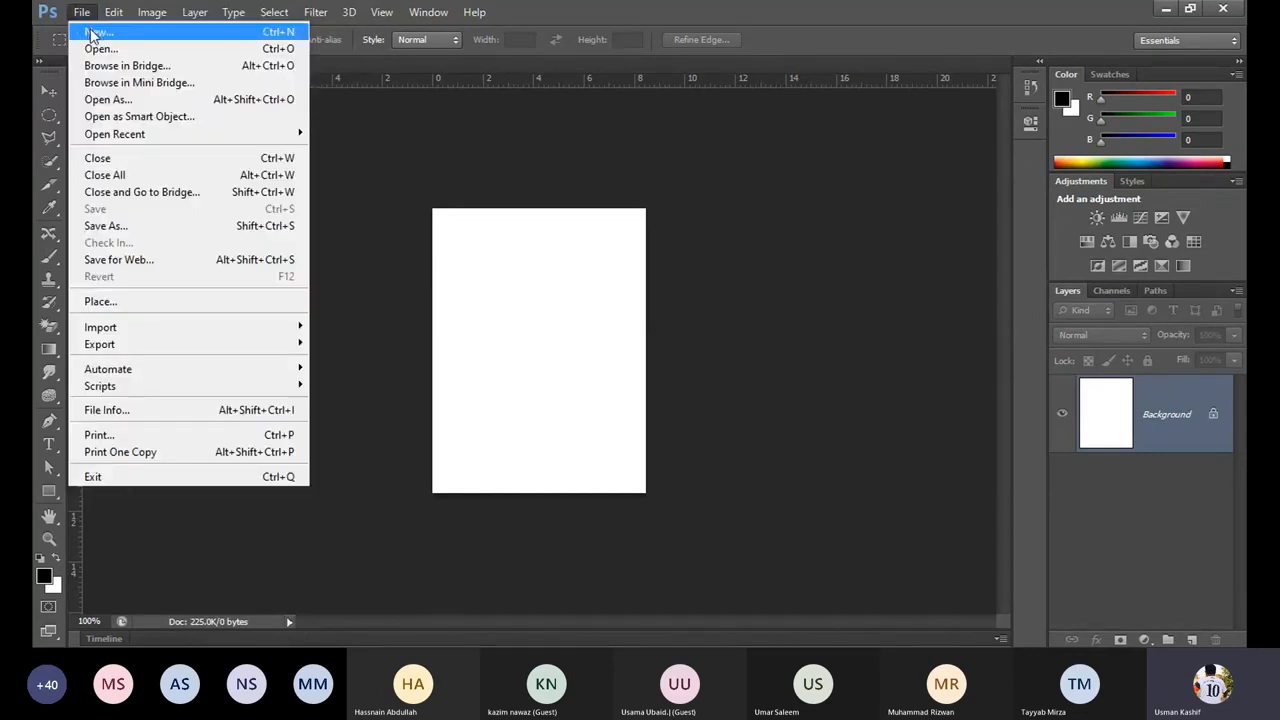
left_click(95, 33)
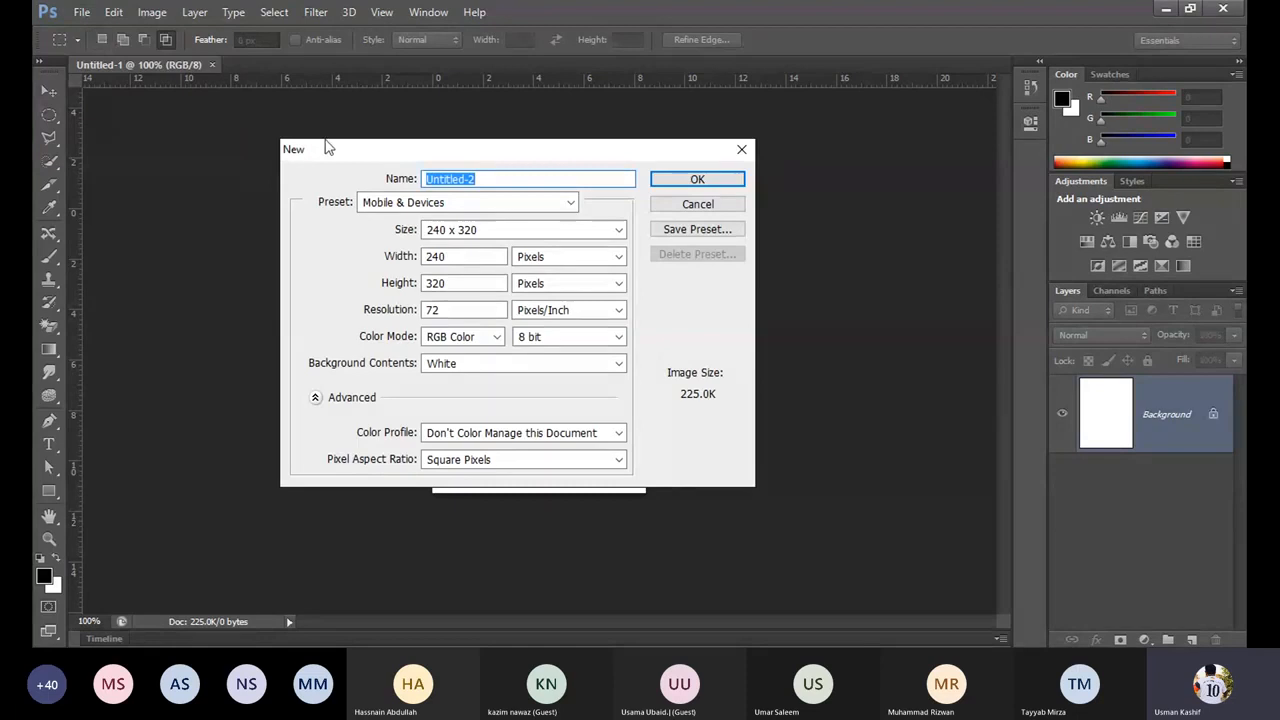
left_click_drag(326, 152, 334, 180)
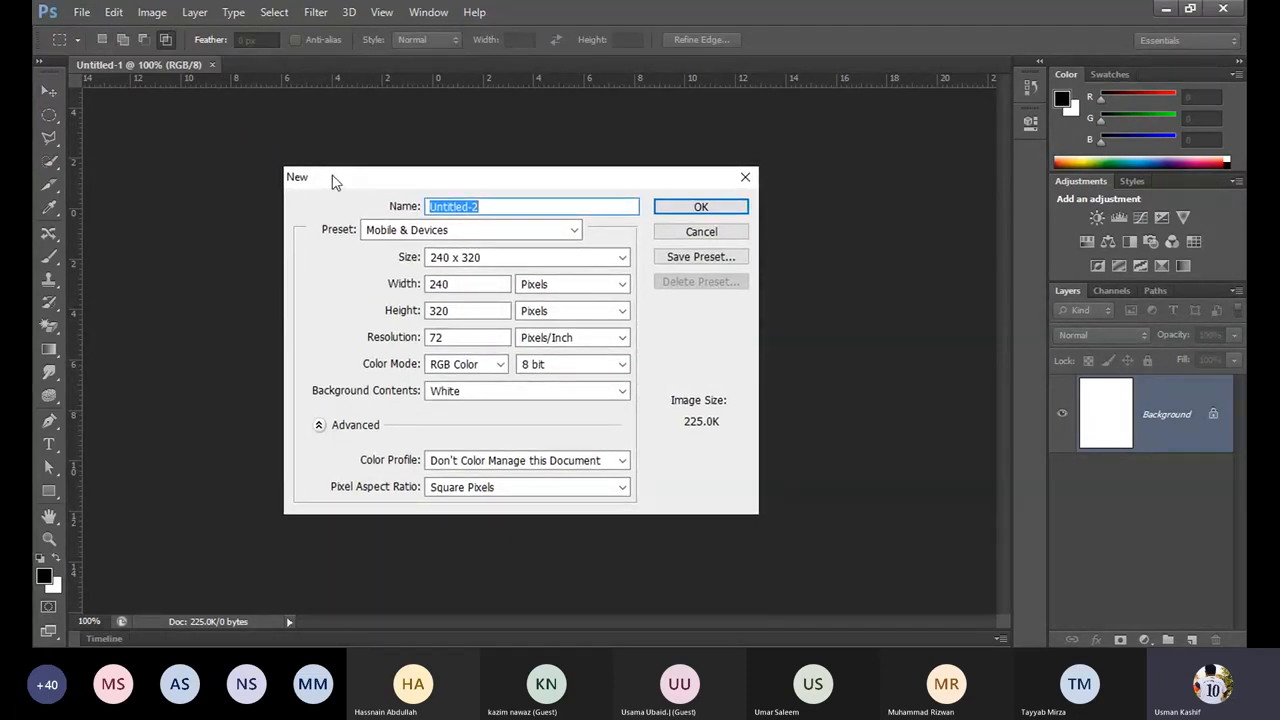
left_click(82, 12)
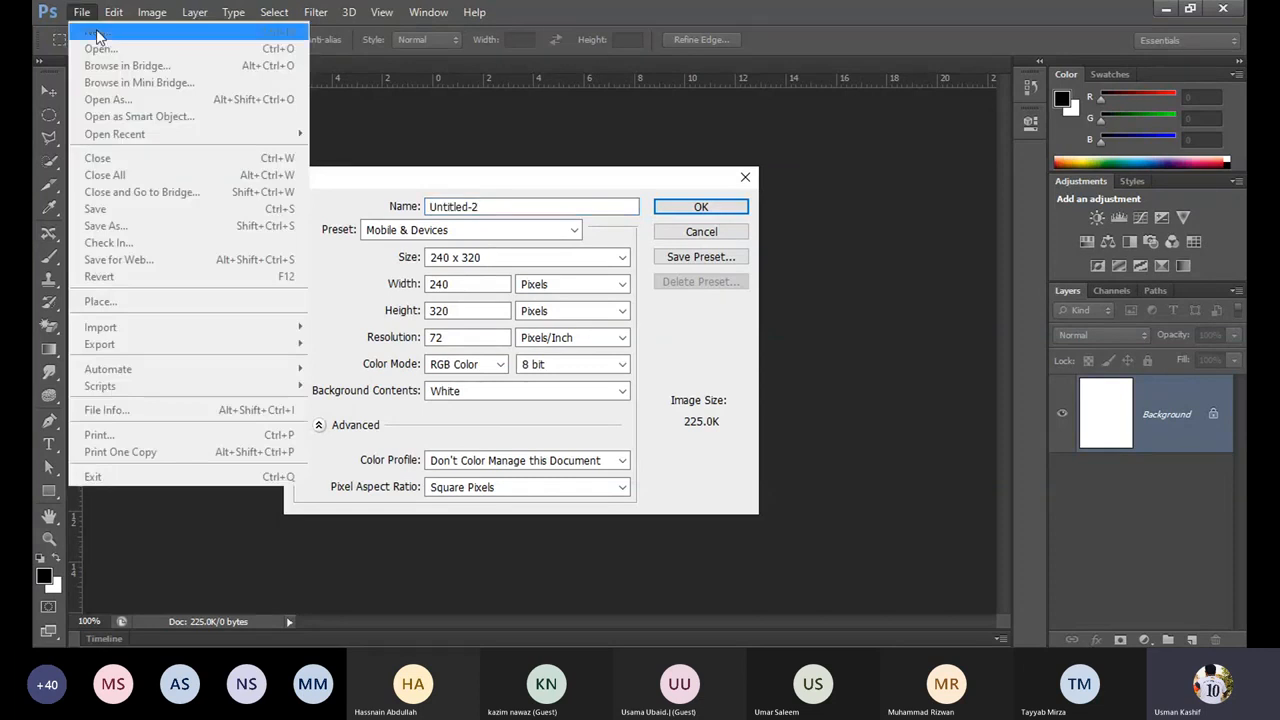
left_click(97, 36)
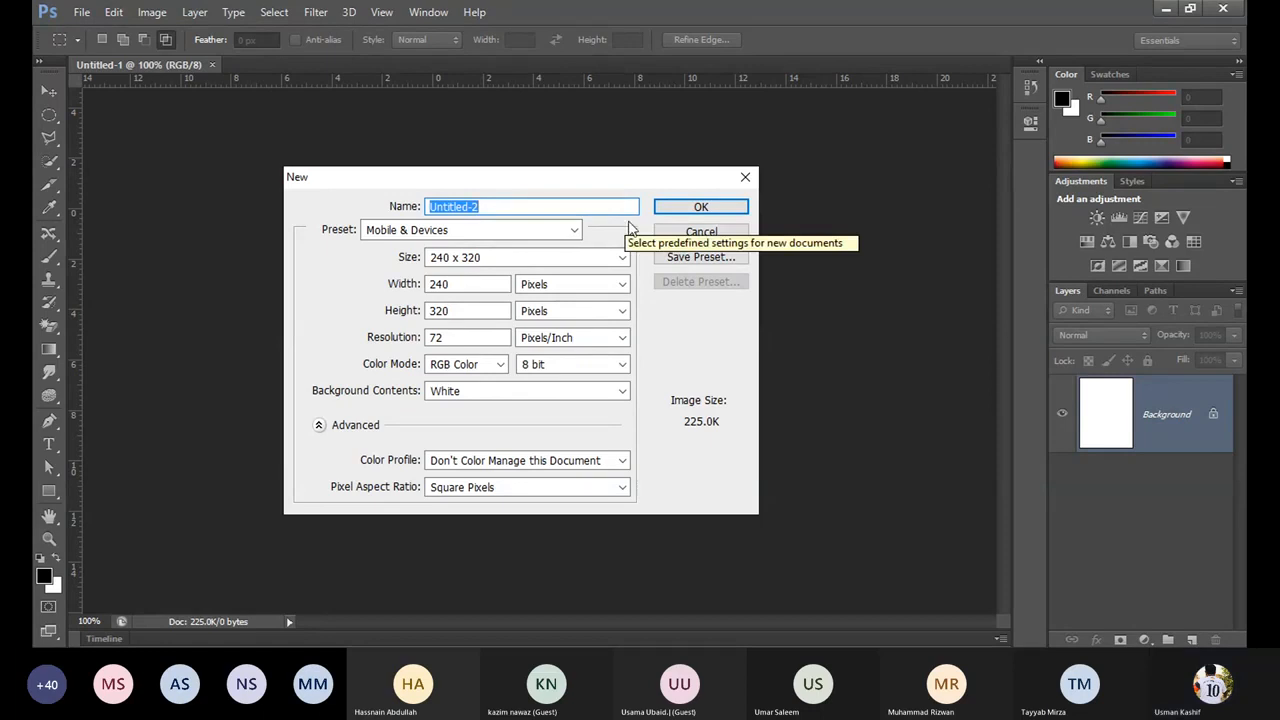
left_click(574, 230)
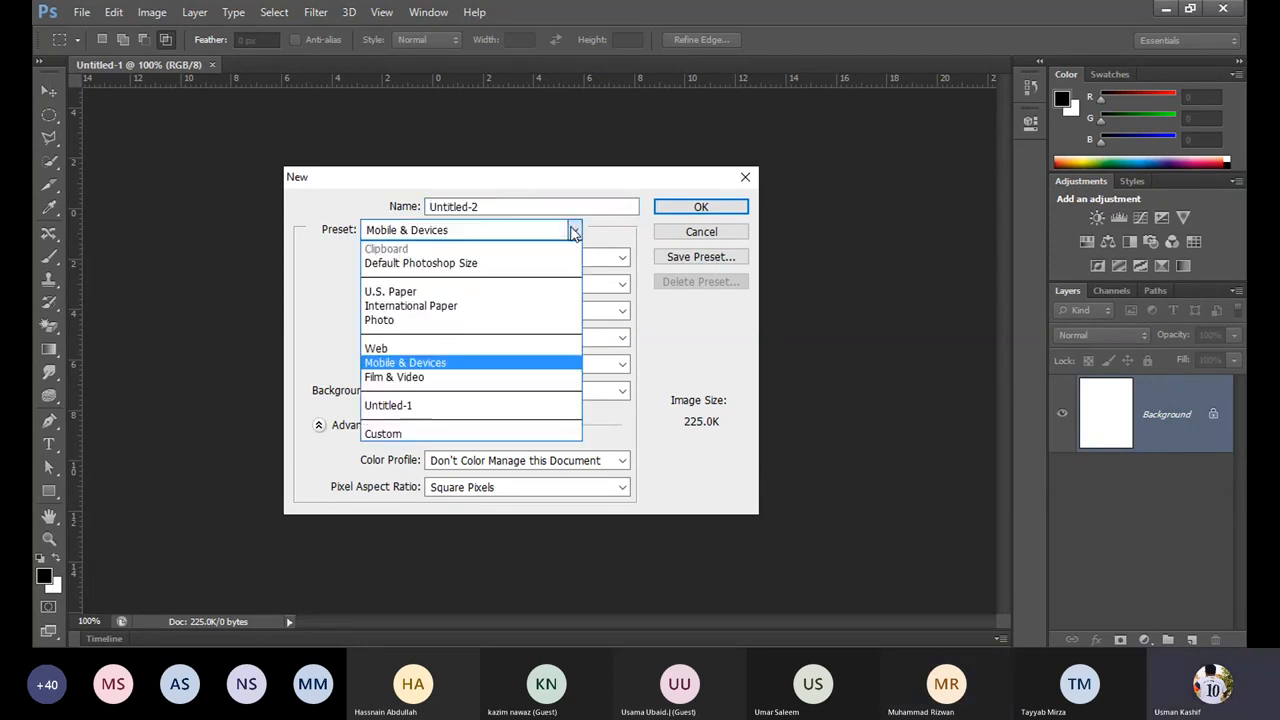
left_click(574, 230)
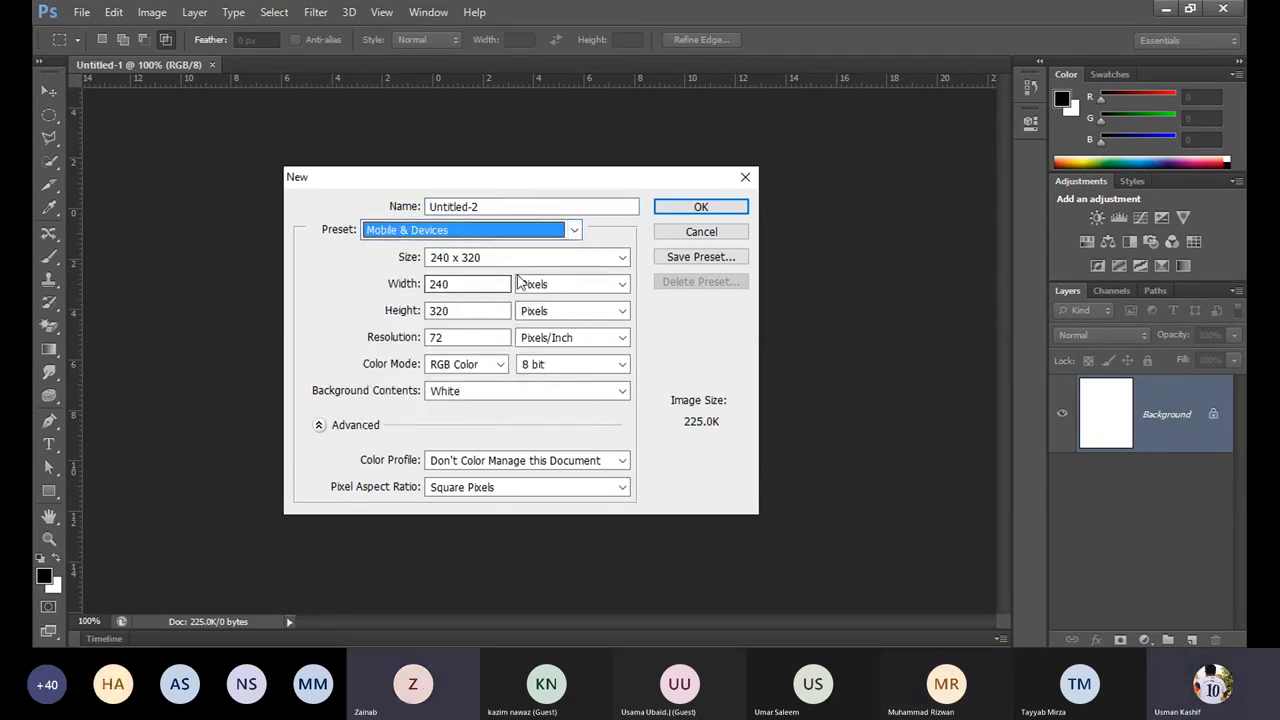
left_click(396, 293)
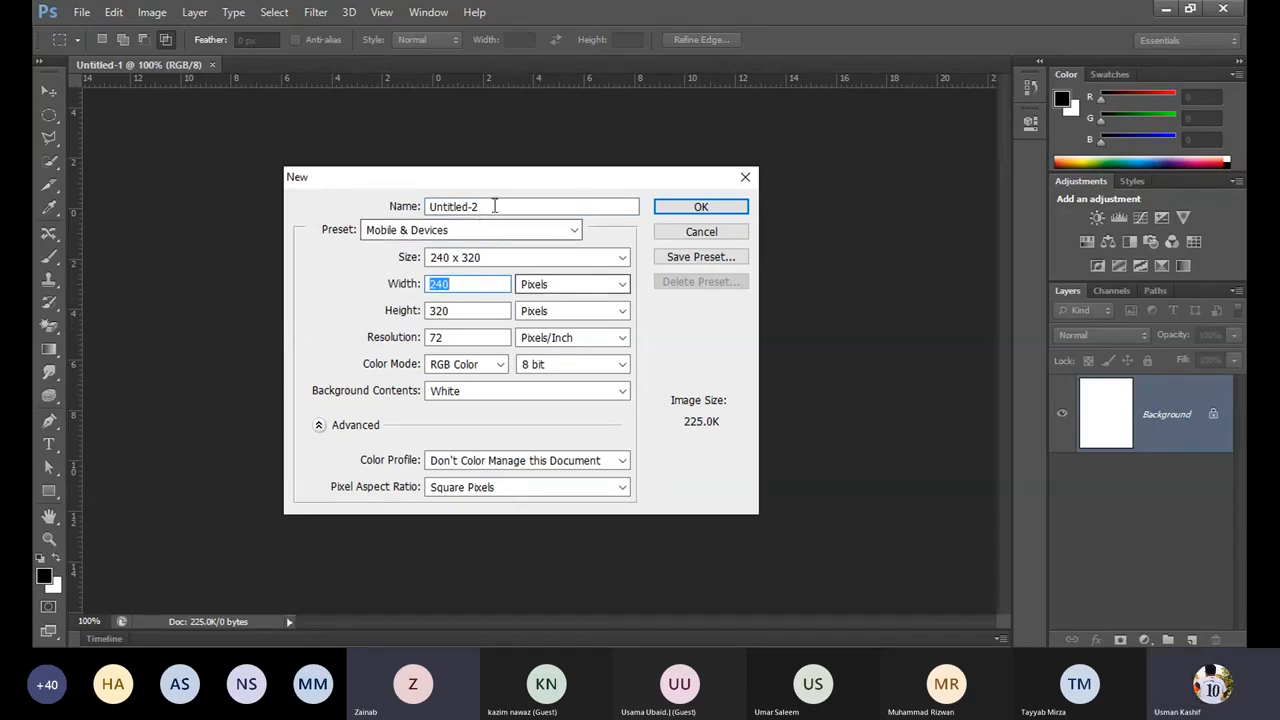
left_click_drag(486, 206, 417, 210)
type("Business Card")
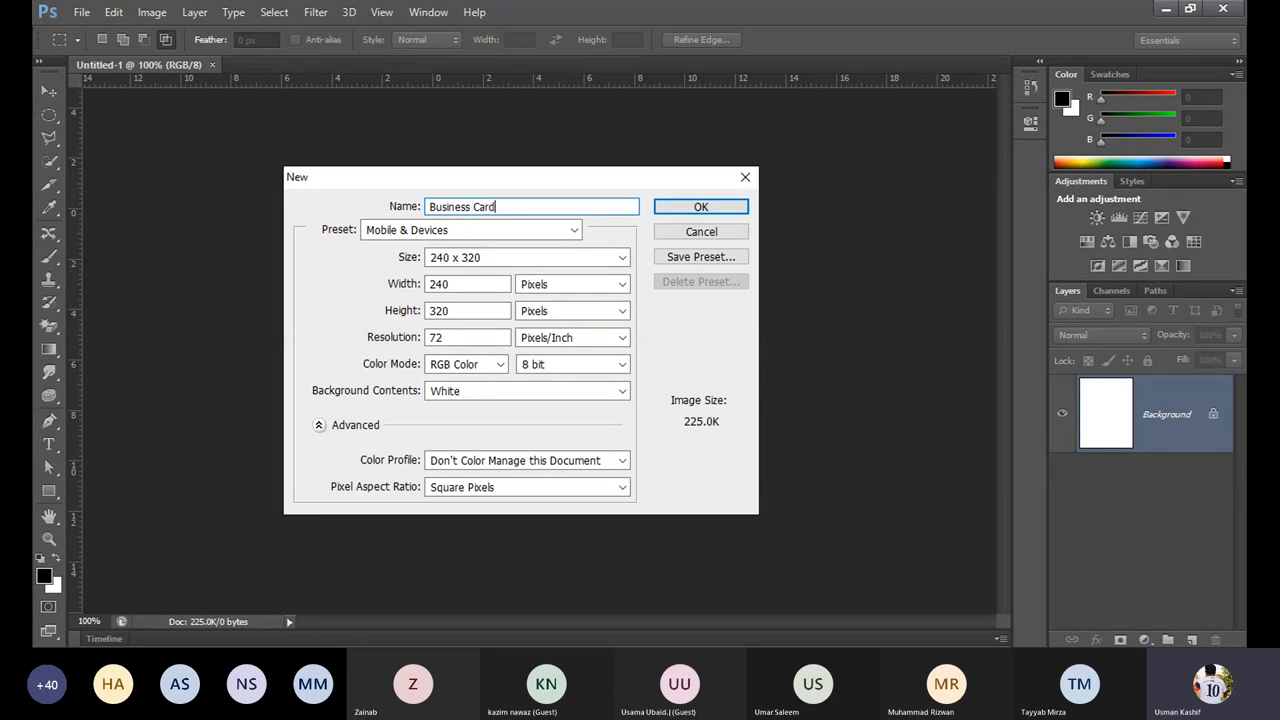
Step: Switch the new document's units to inches and set its width to 3.5 and height to 2
left_click(600, 286)
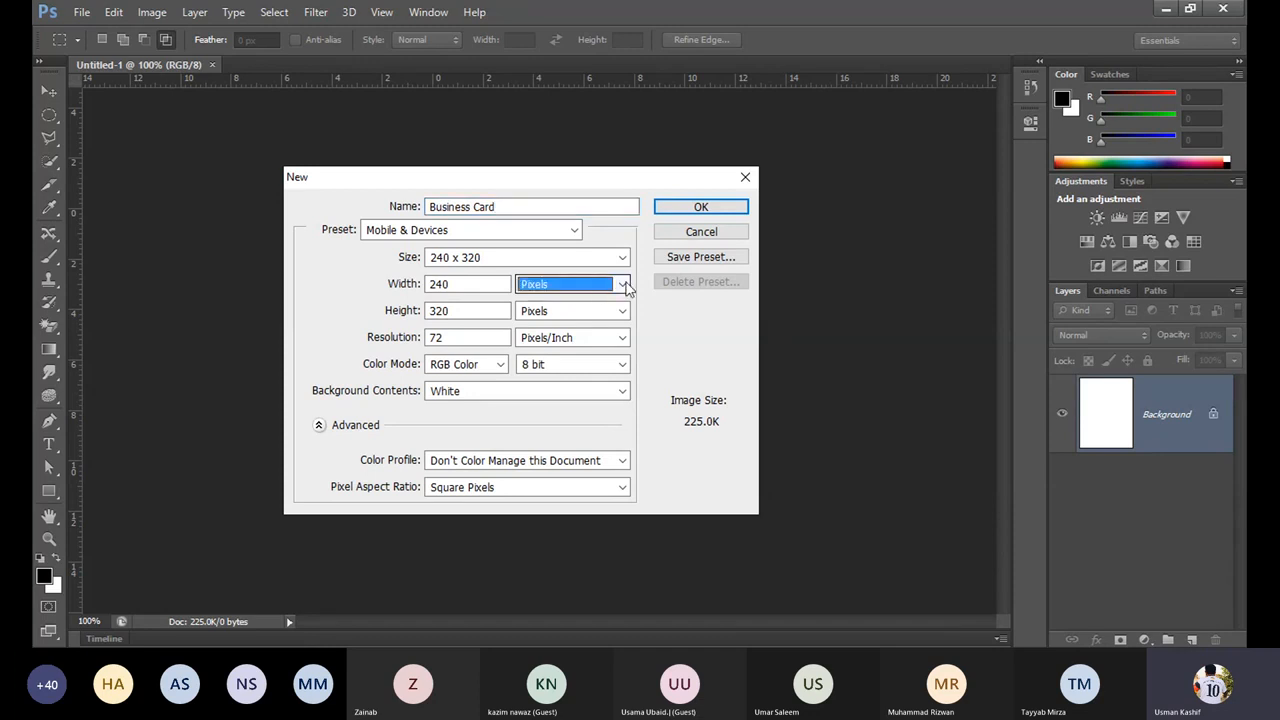
left_click(625, 287)
left_click(557, 312)
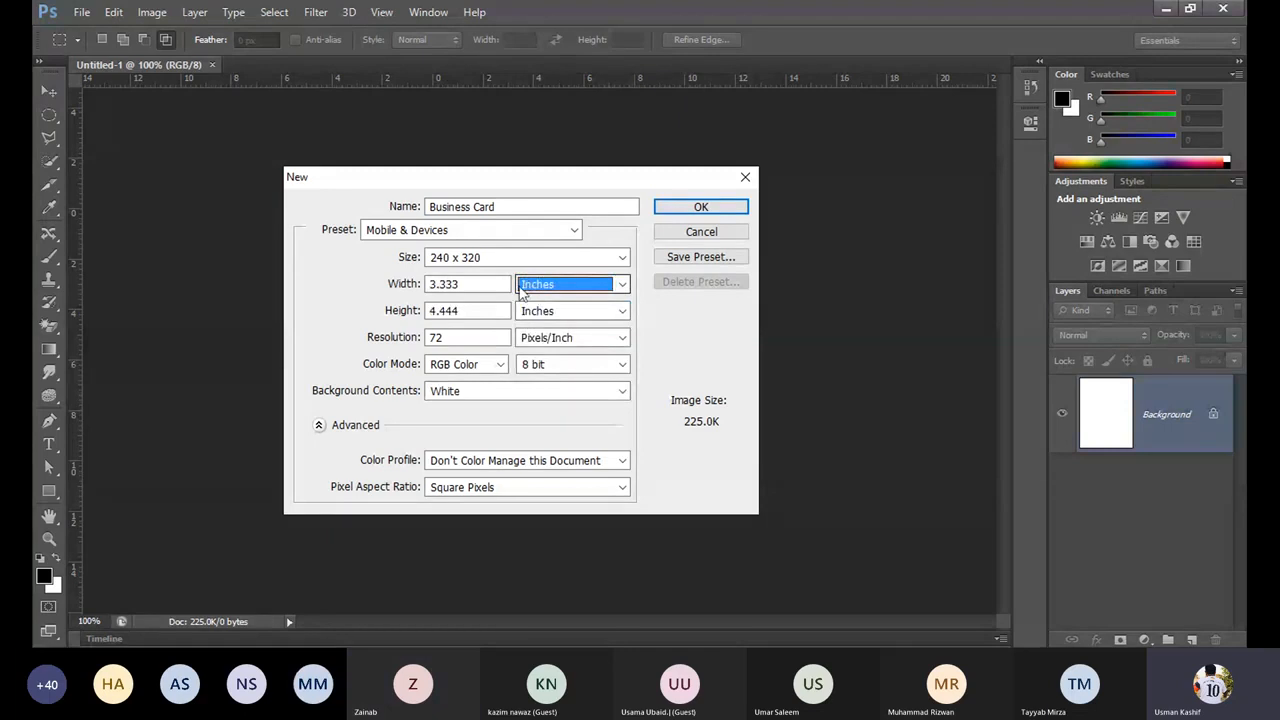
left_click(468, 311)
left_click(468, 284)
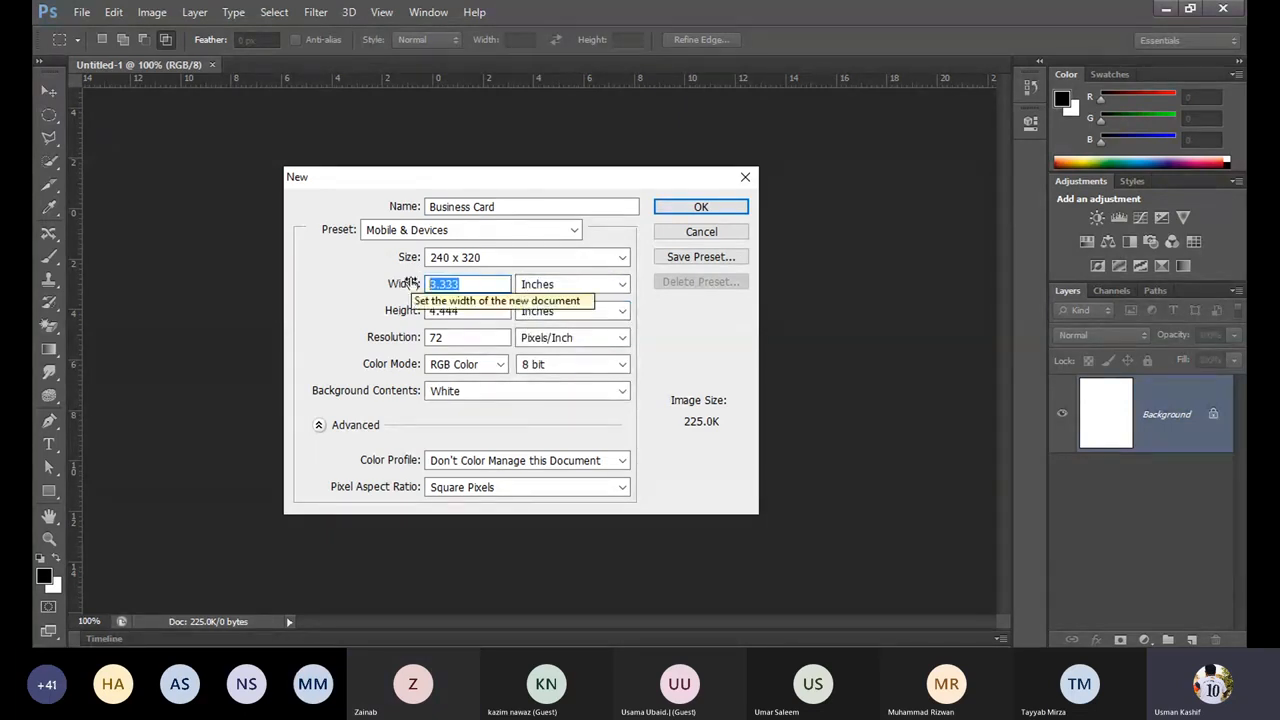
type("3.5")
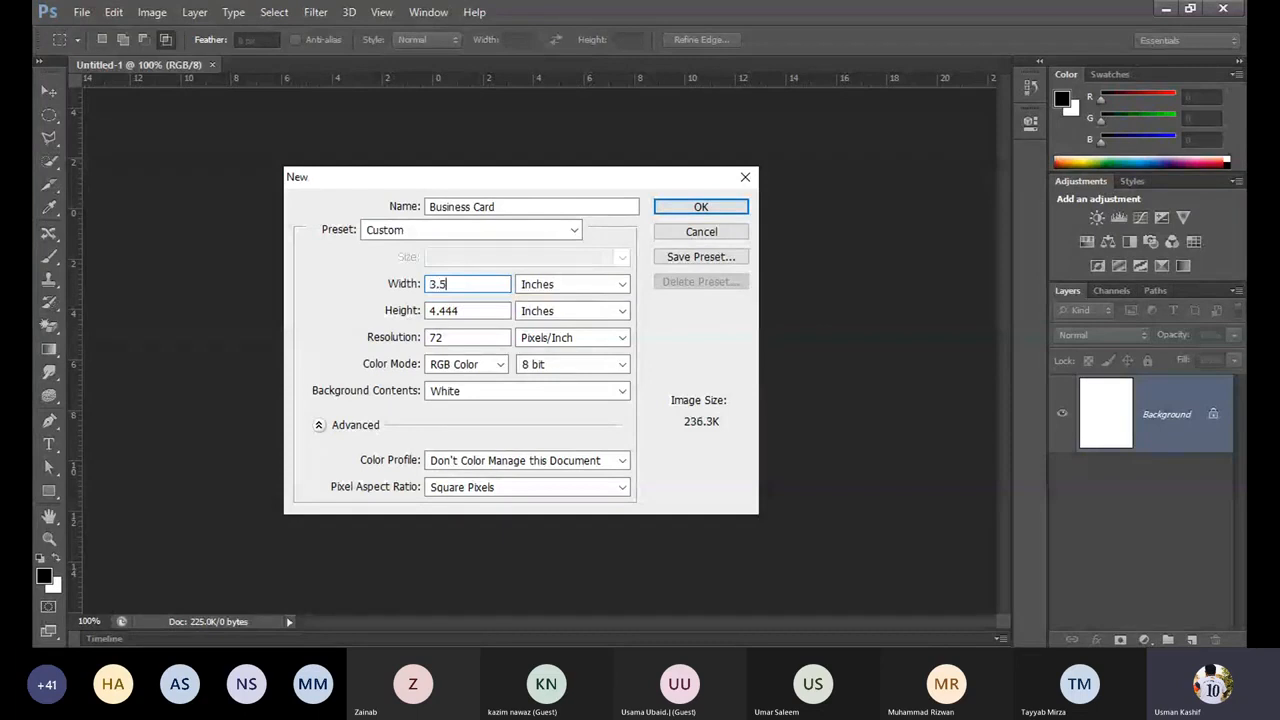
left_click_drag(500, 311, 398, 318)
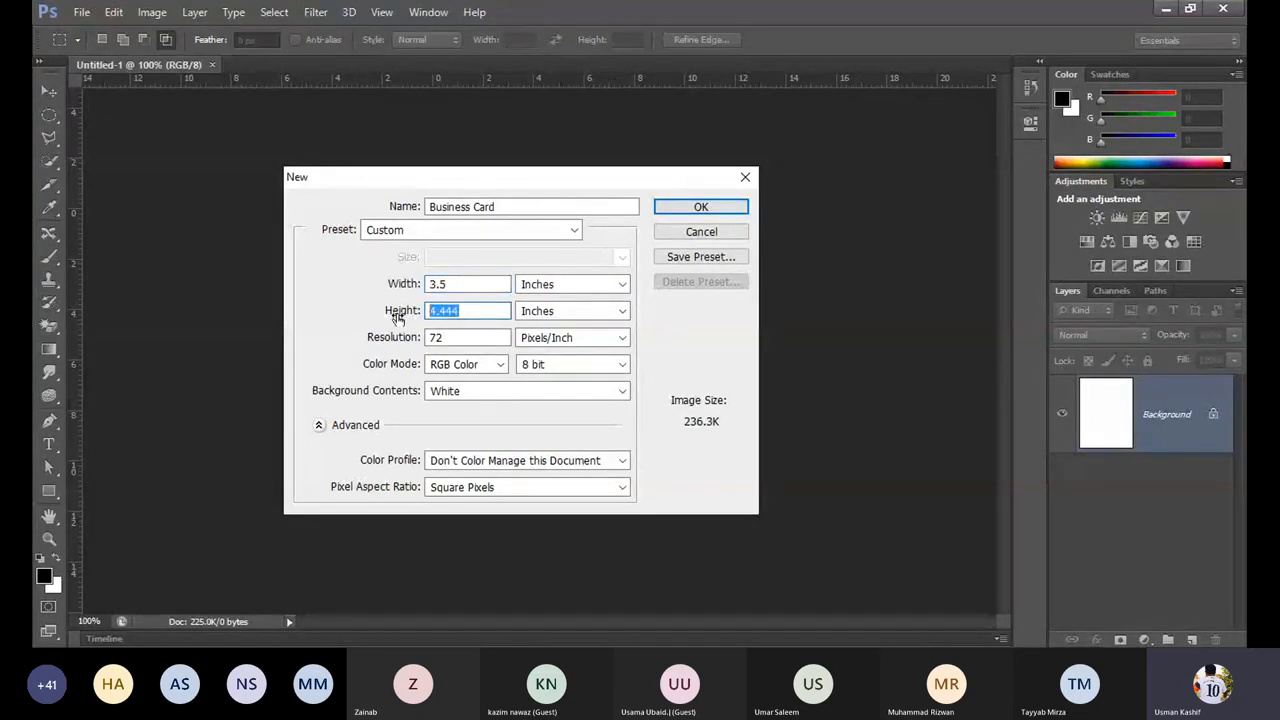
type("2")
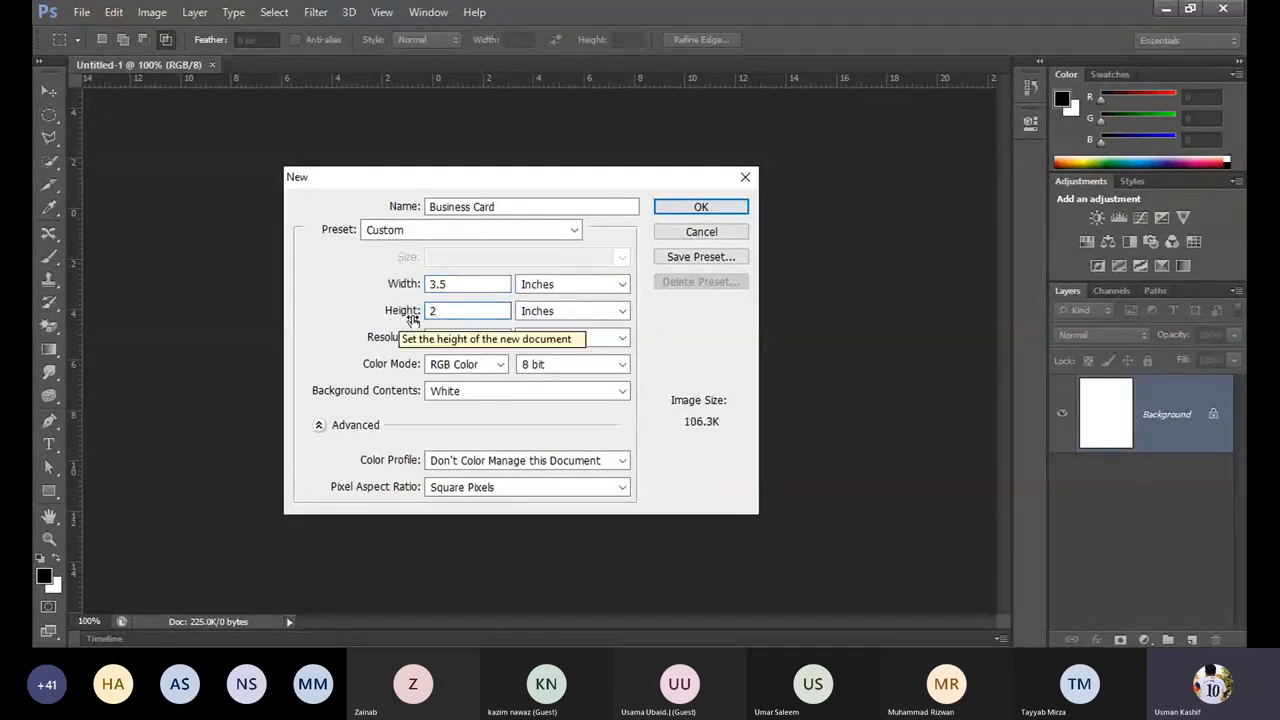
left_click(670, 323)
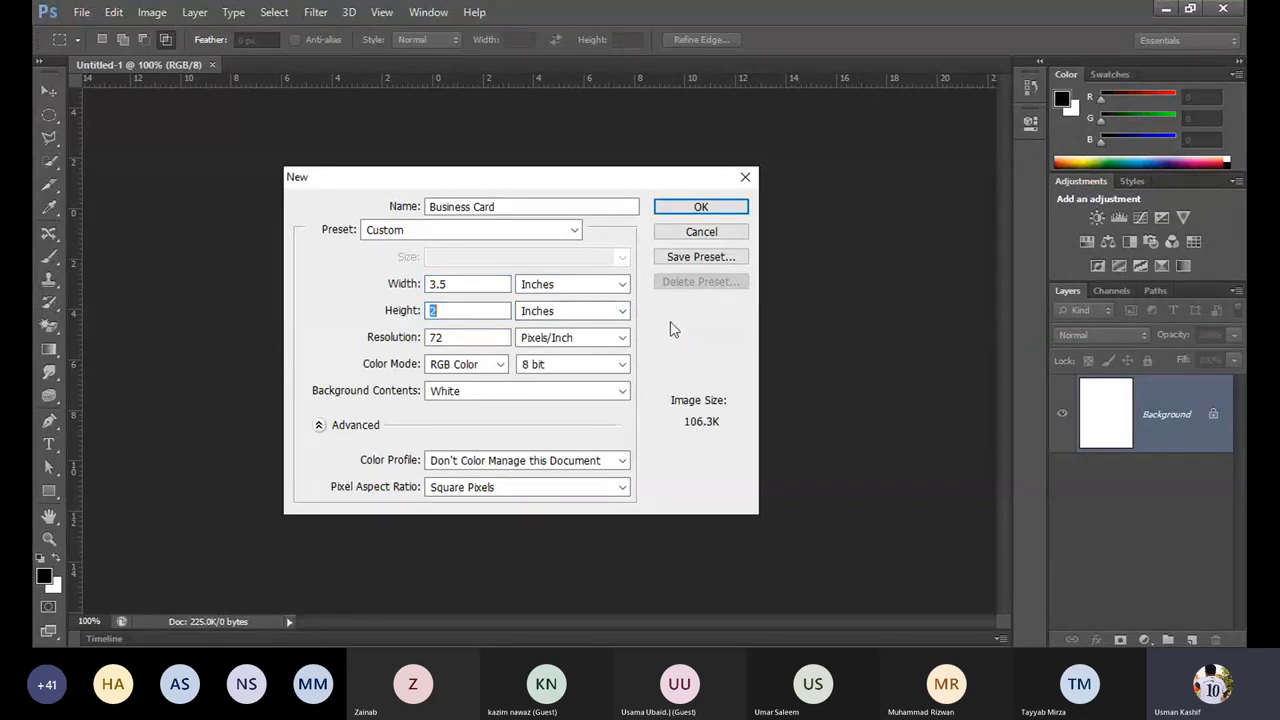
Step: Set the resolution to 300 pixels/inch and create the Business Card document
key("Tab")
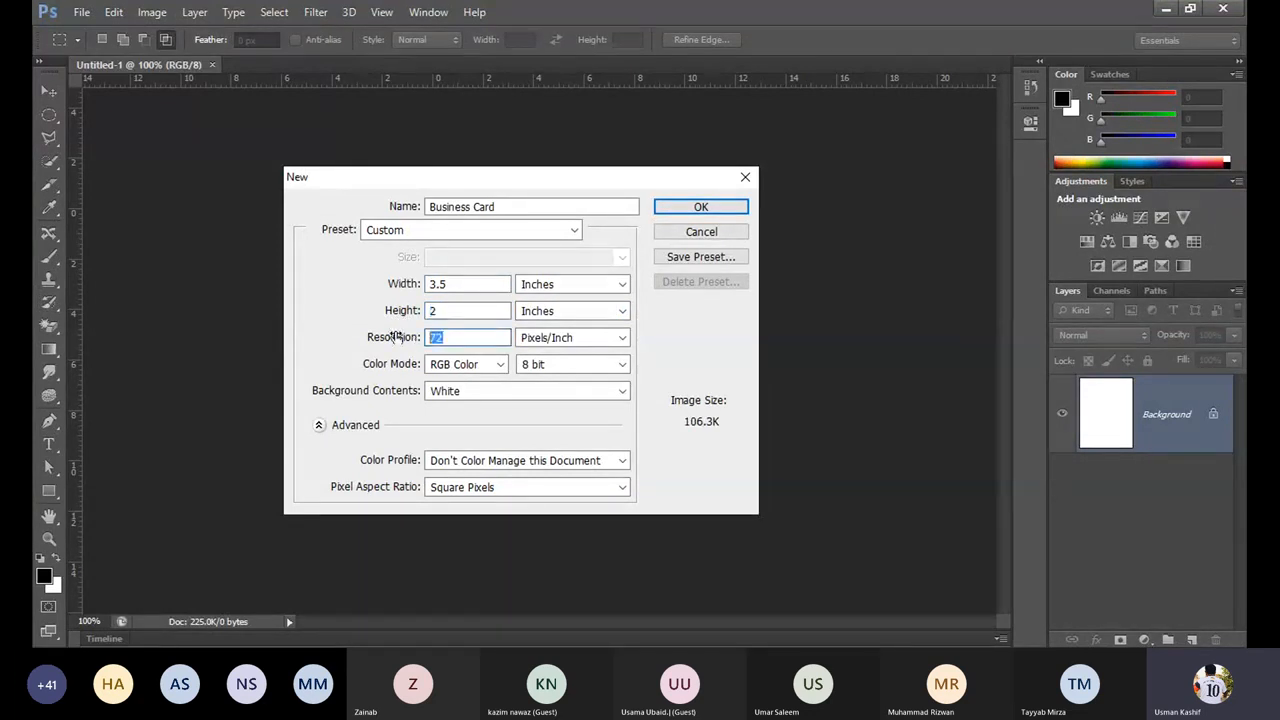
left_click(556, 350)
left_click(558, 354)
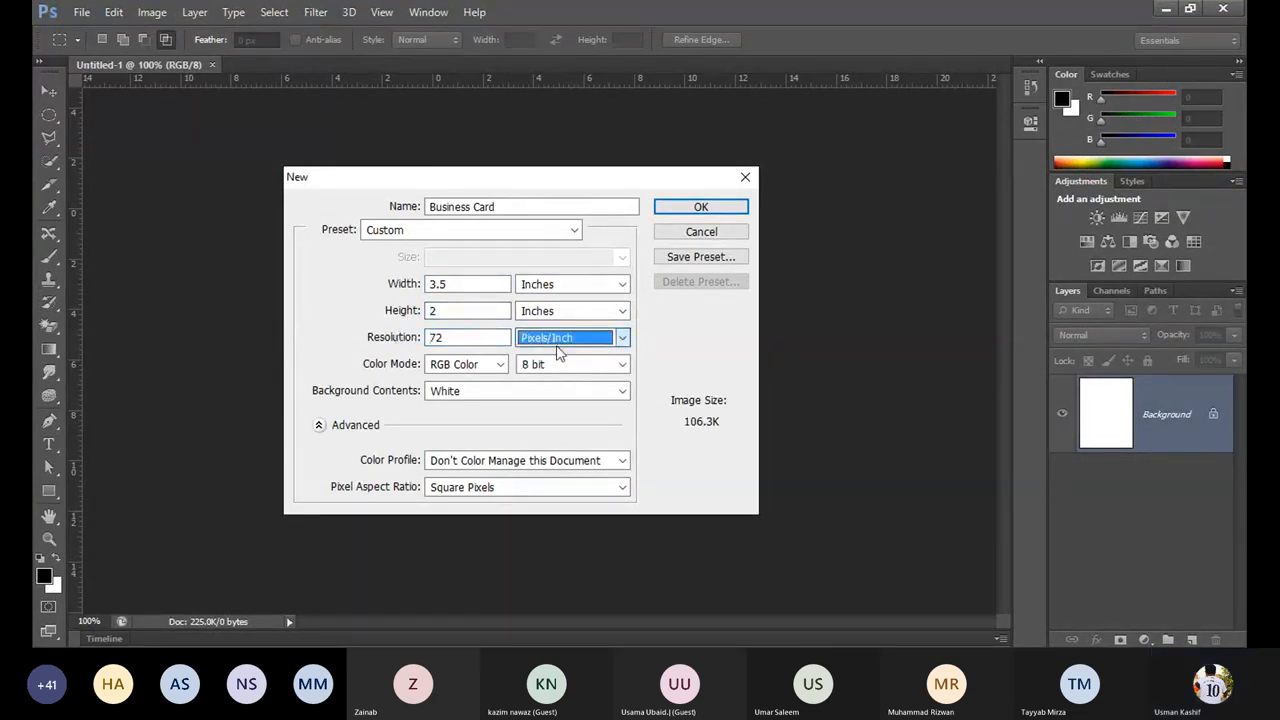
left_click(413, 338)
type("300")
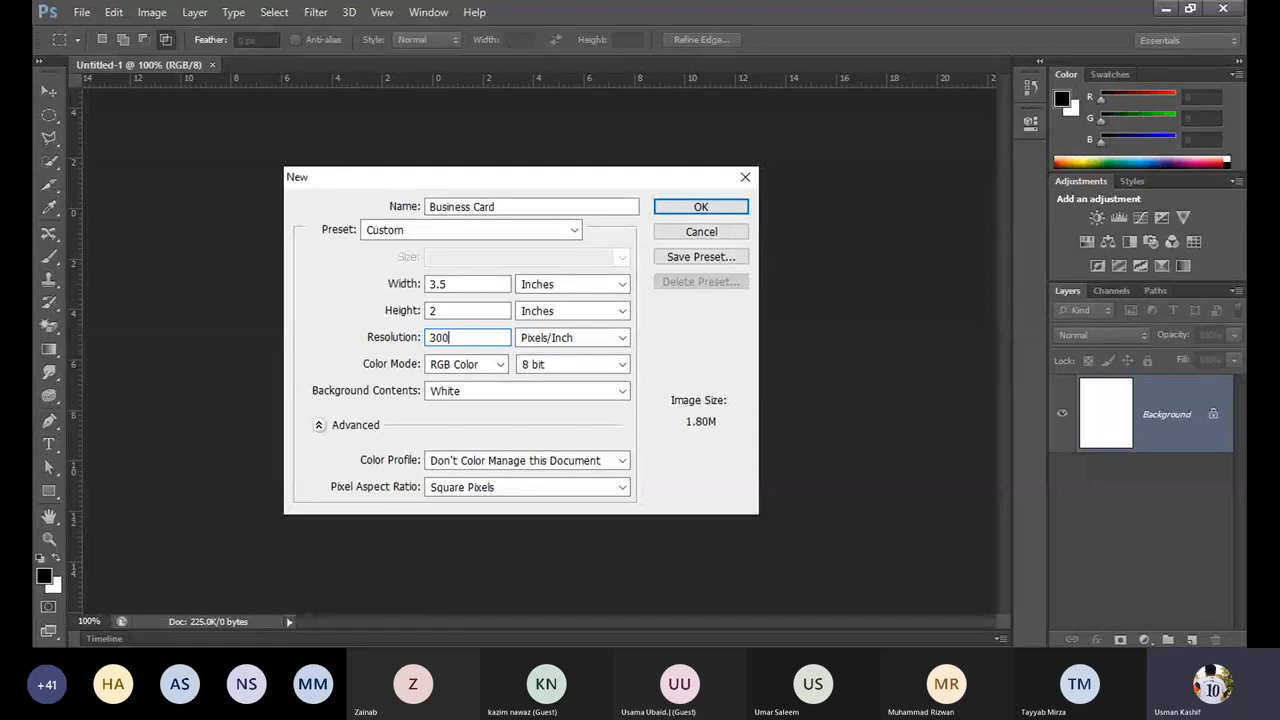
key("ctrl+a")
left_click(701, 208)
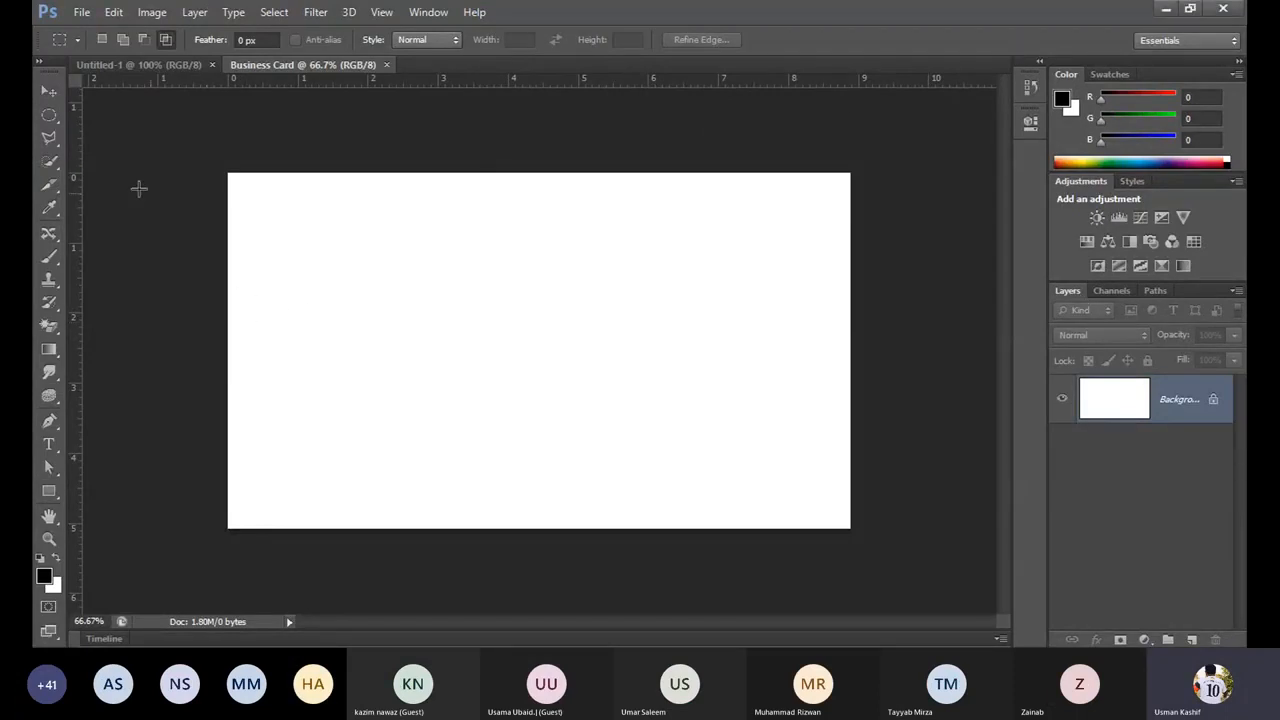
Step: Activate the Move tool and close the Untitled-1 document, keeping Business Card open
left_click(49, 91)
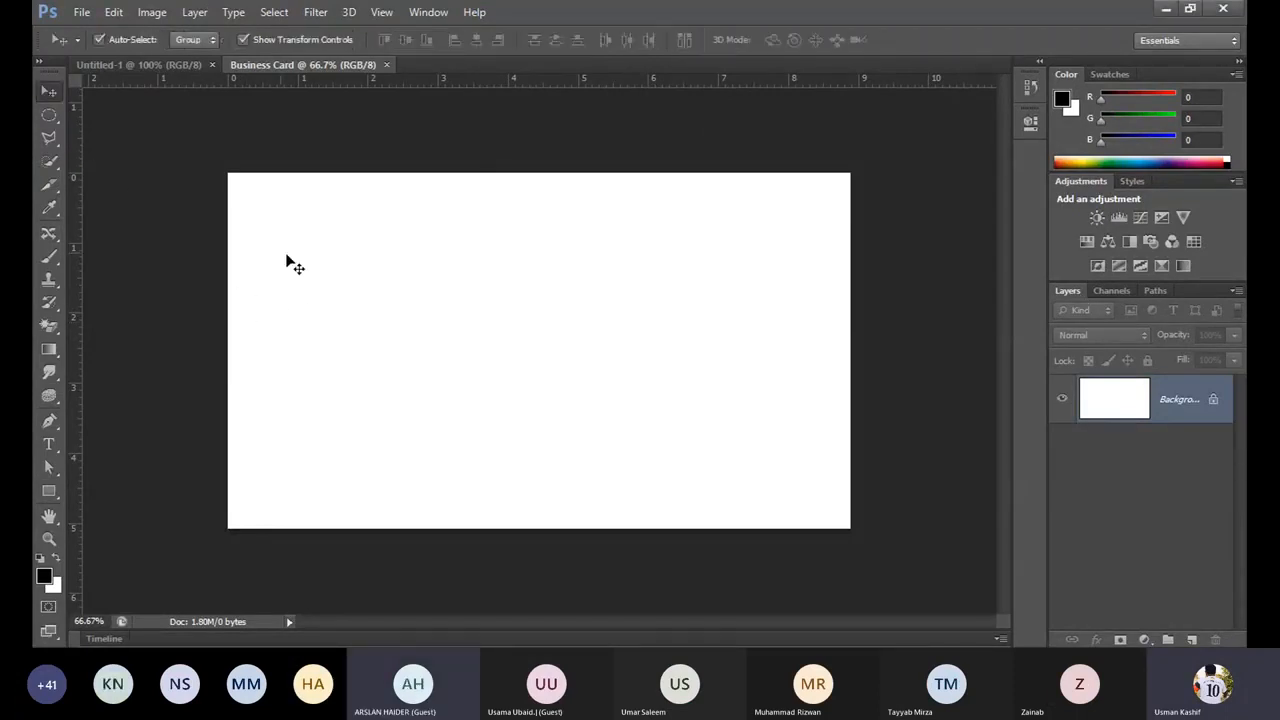
left_click(212, 64)
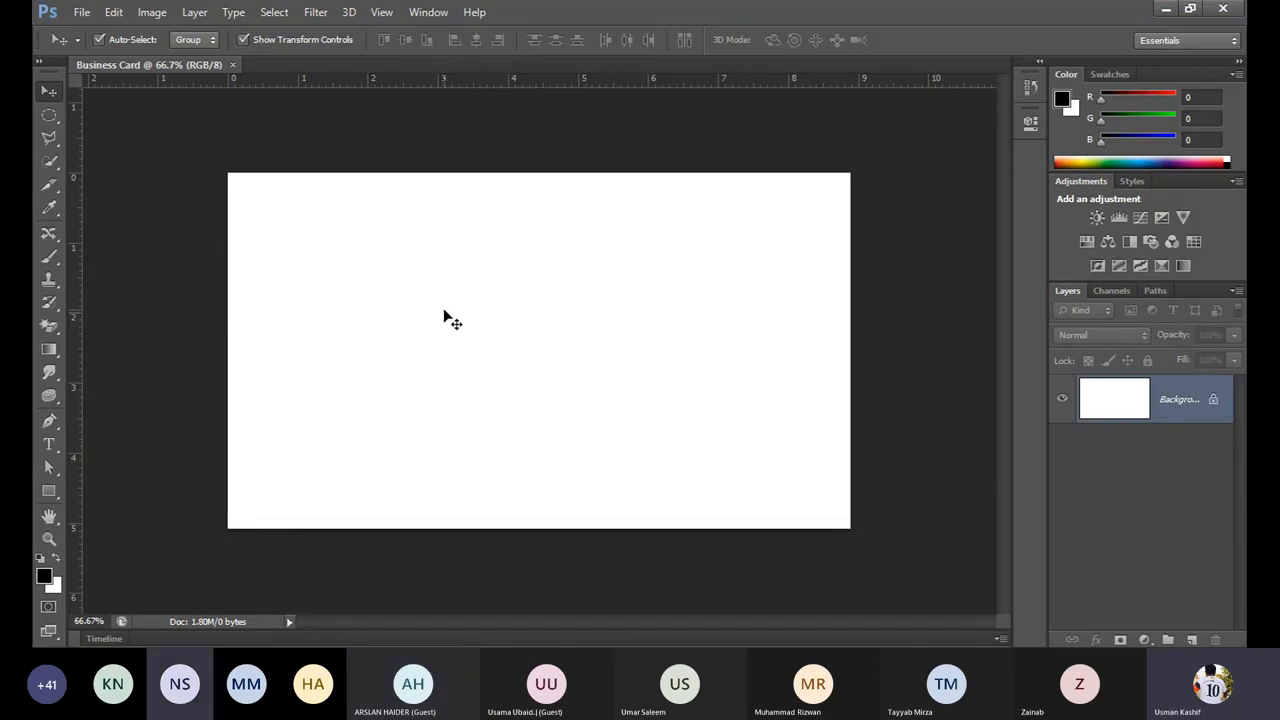
Step: Activate the Type tool and set the text color to black (000000)
left_click(48, 446)
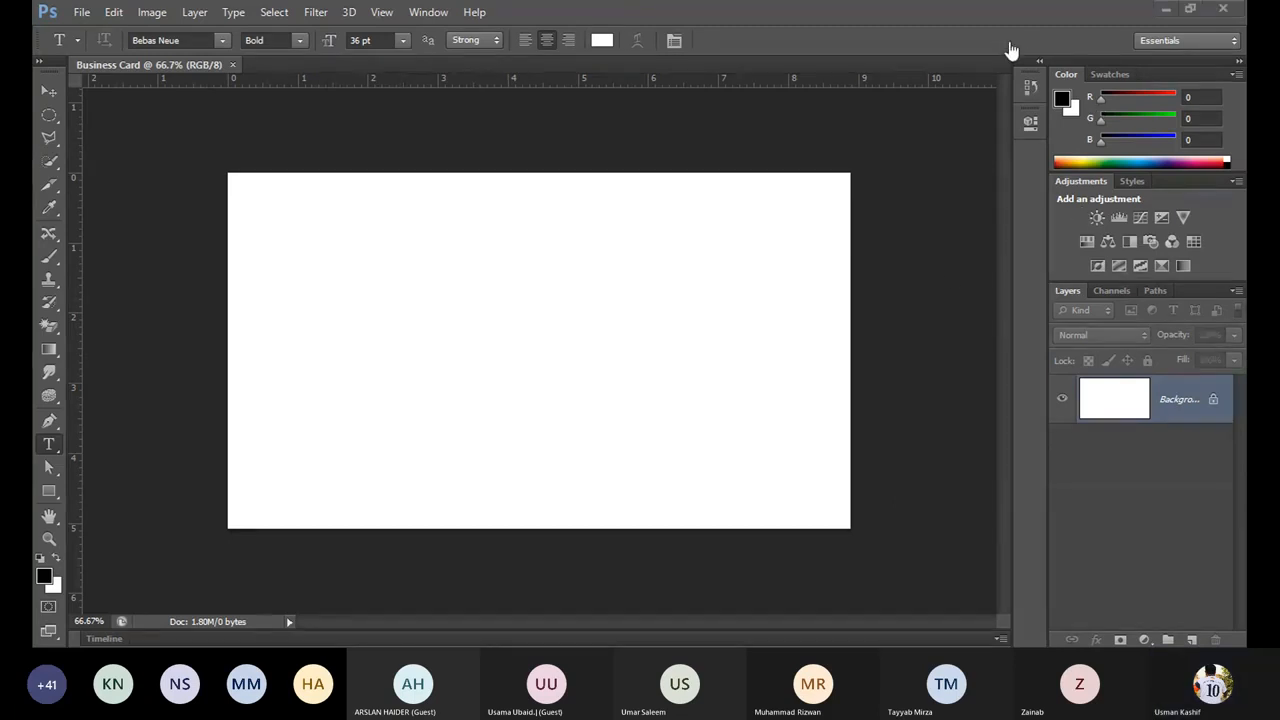
left_click(553, 238)
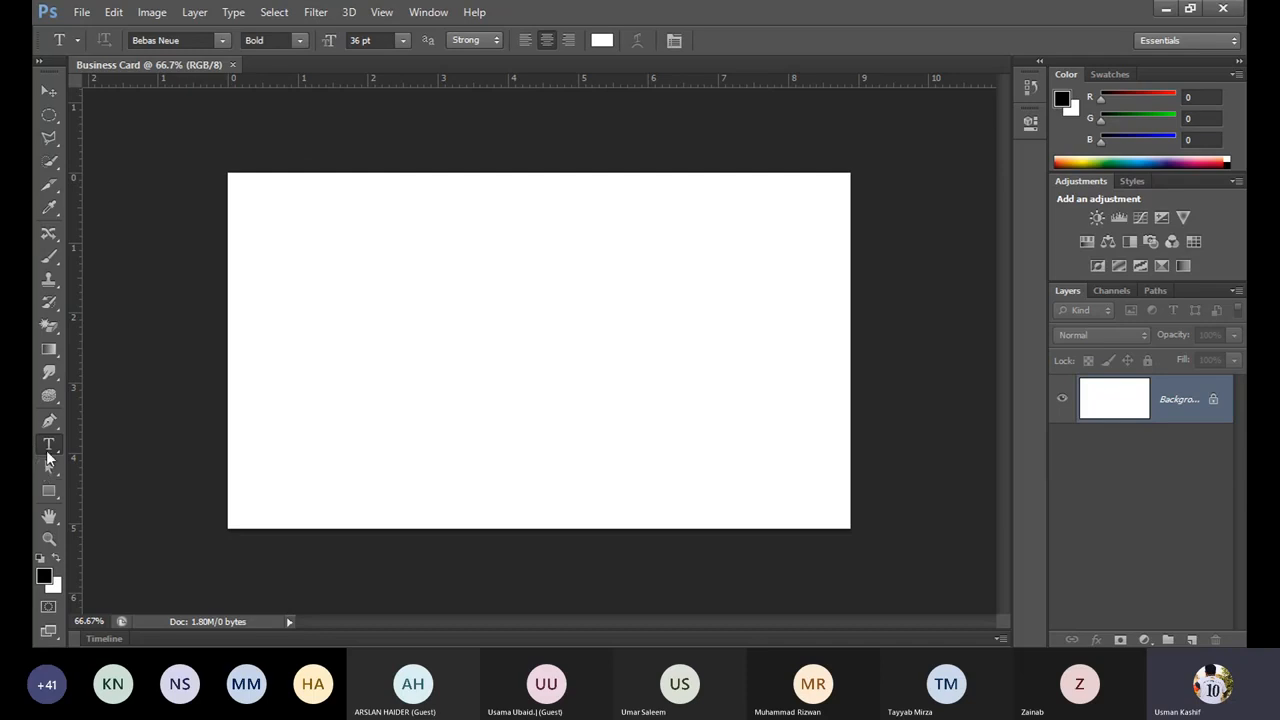
left_click(601, 40)
type("0")
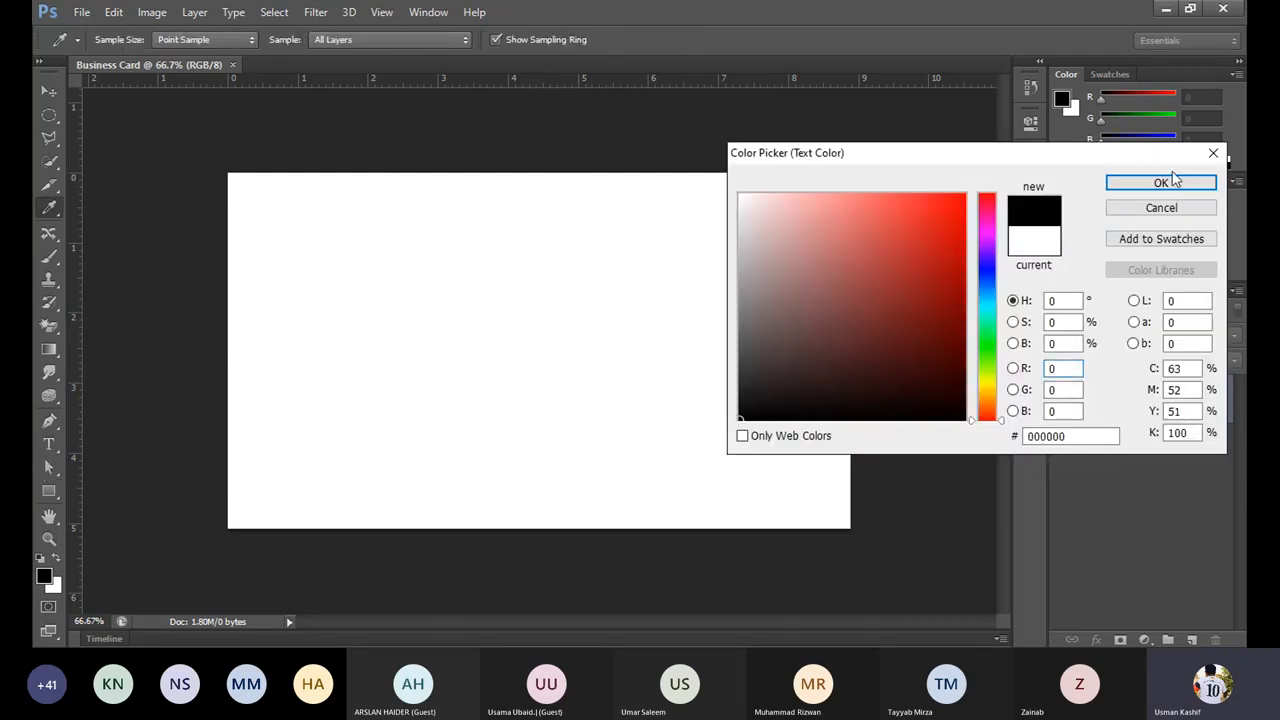
left_click(1162, 184)
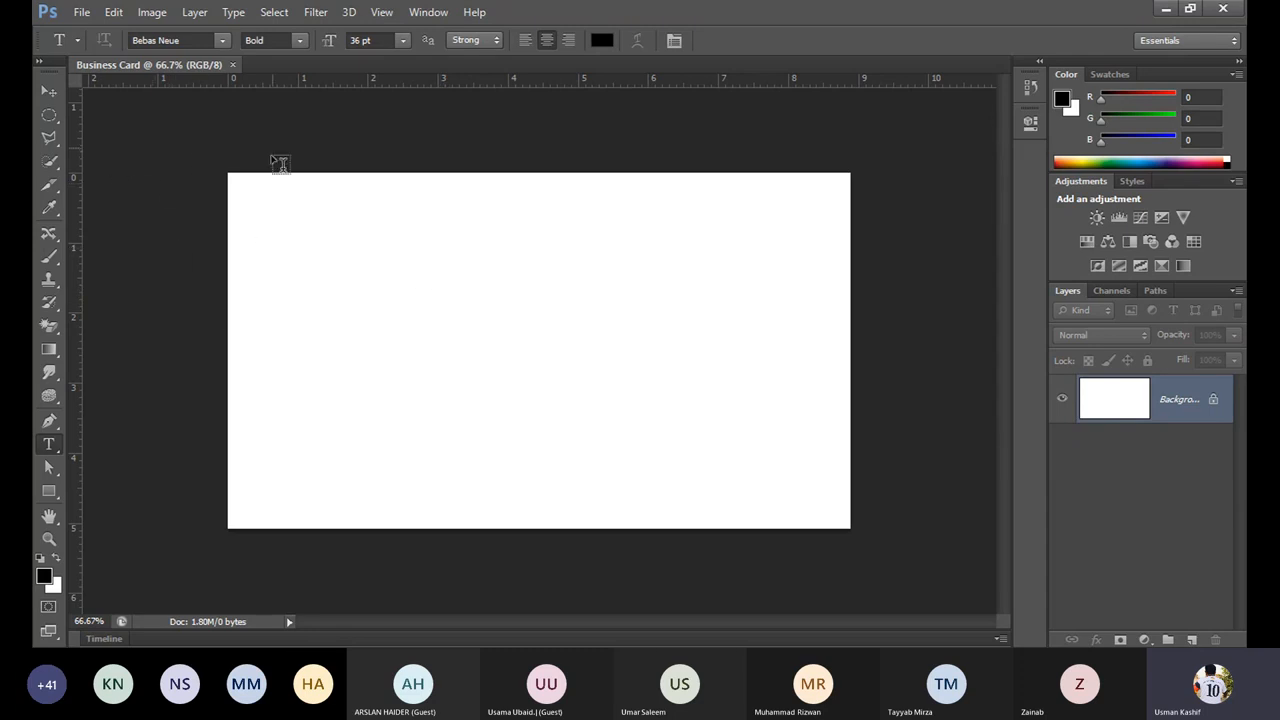
Step: Add the text "COLOR" at 18 pt in the upper-left area of the card and left-align it
left_click(318, 257)
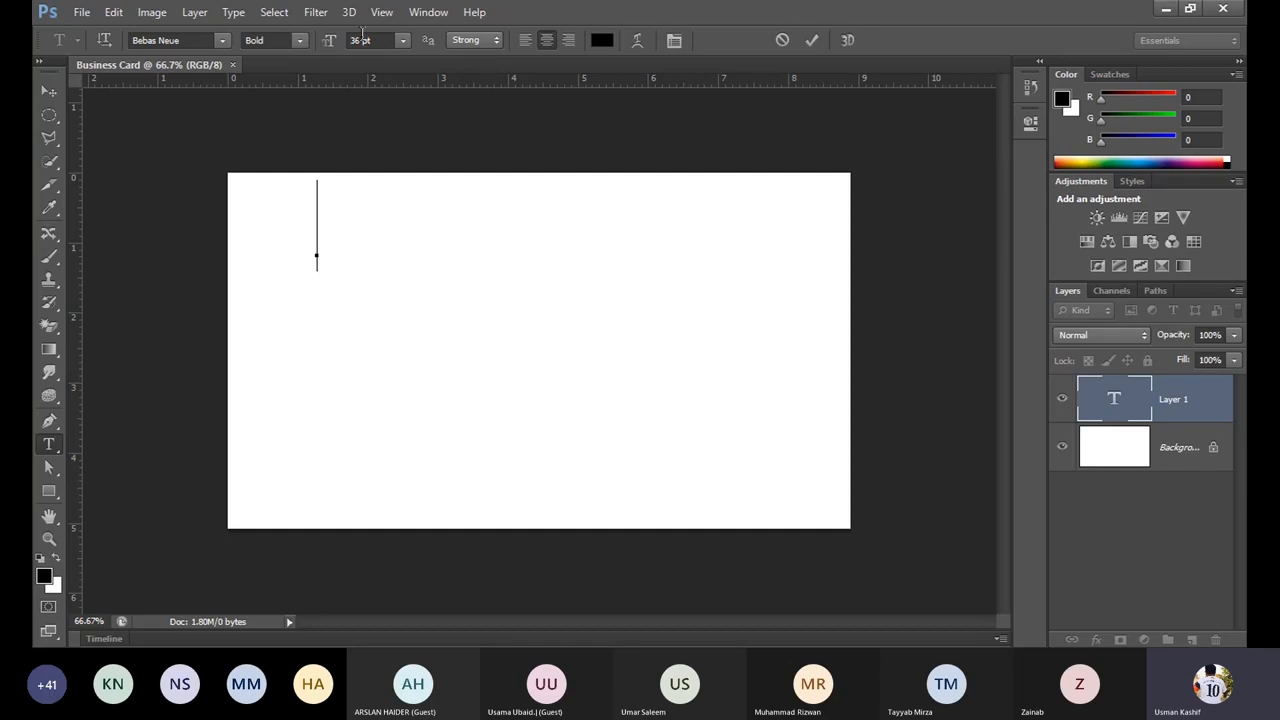
left_click(403, 41)
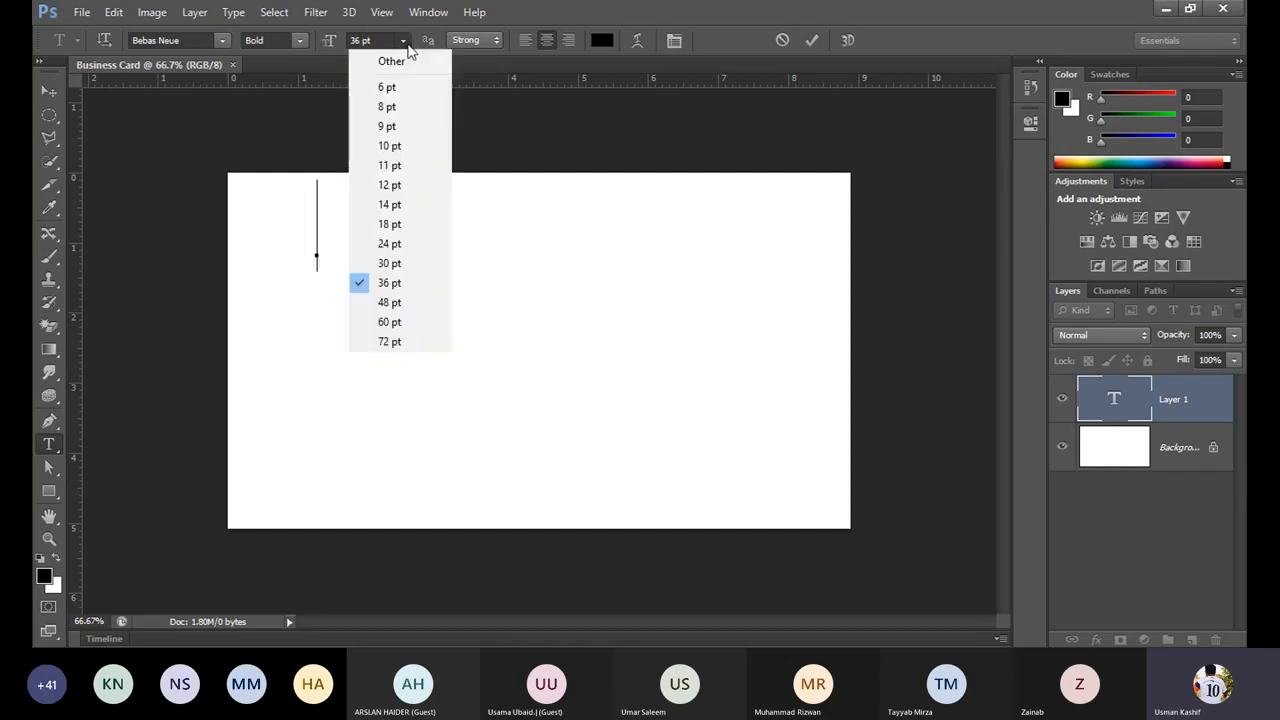
left_click(408, 224)
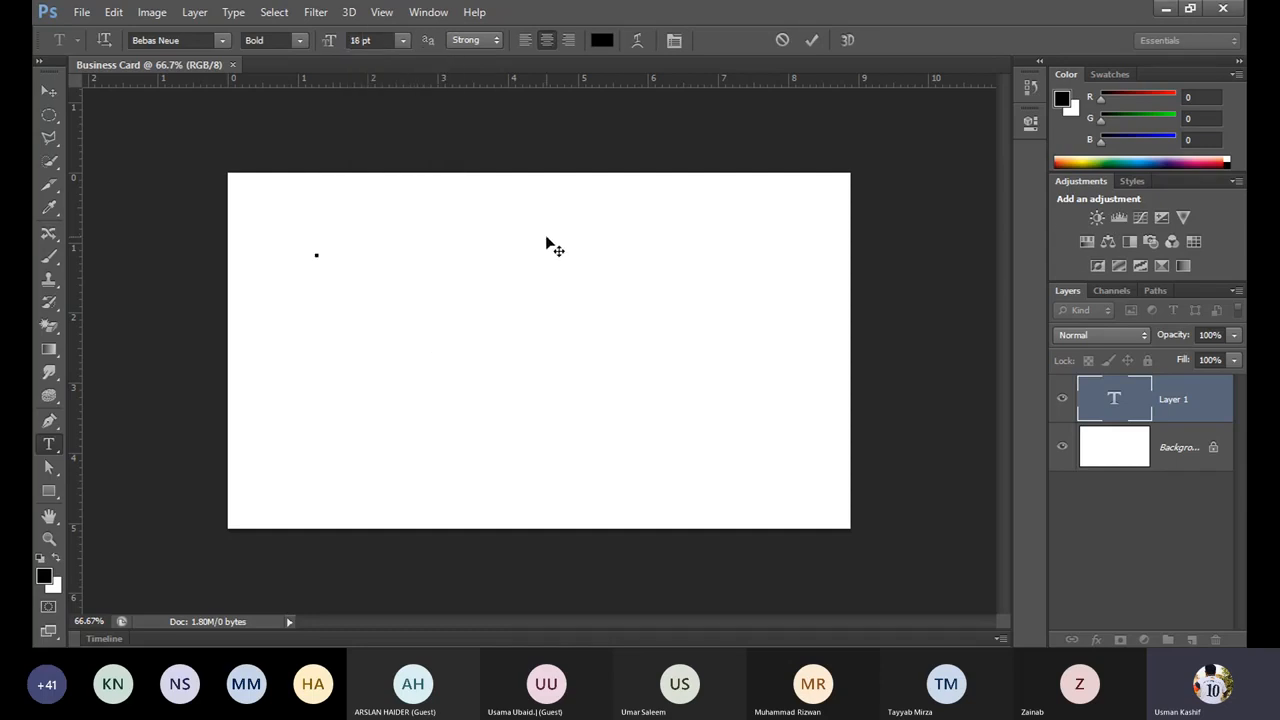
type("COLOR")
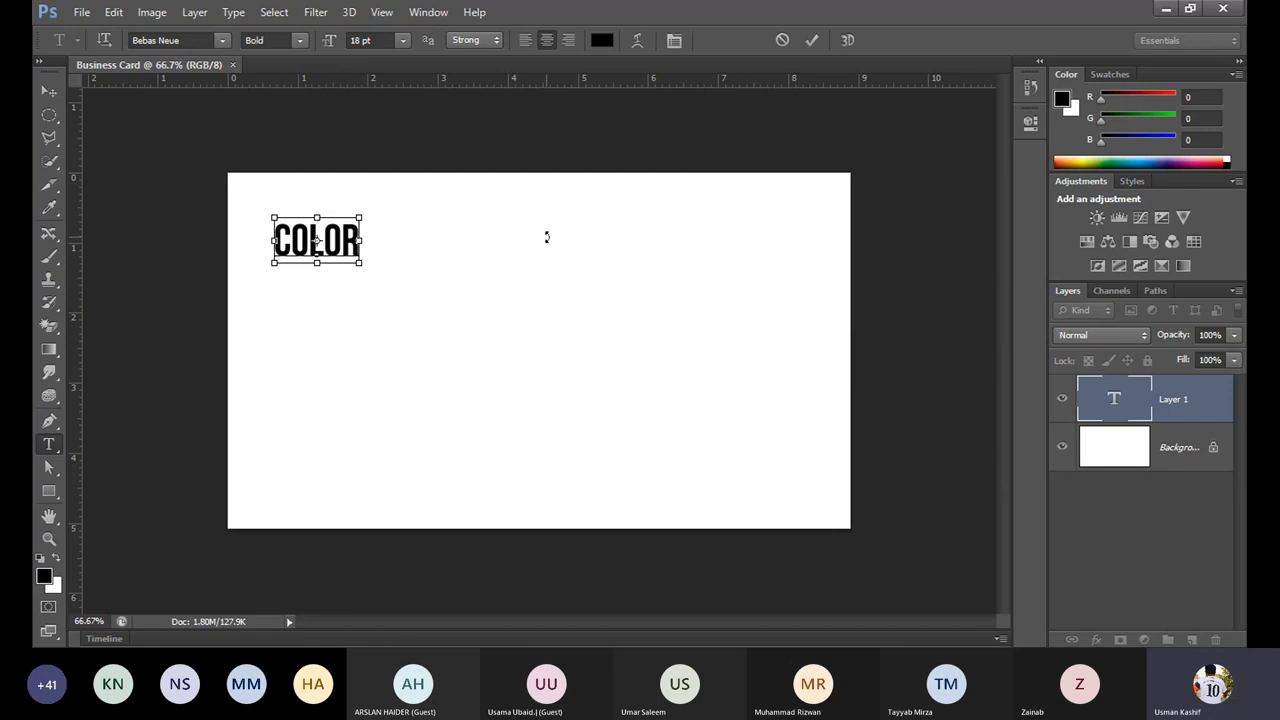
key("ctrl+a")
left_click(525, 40)
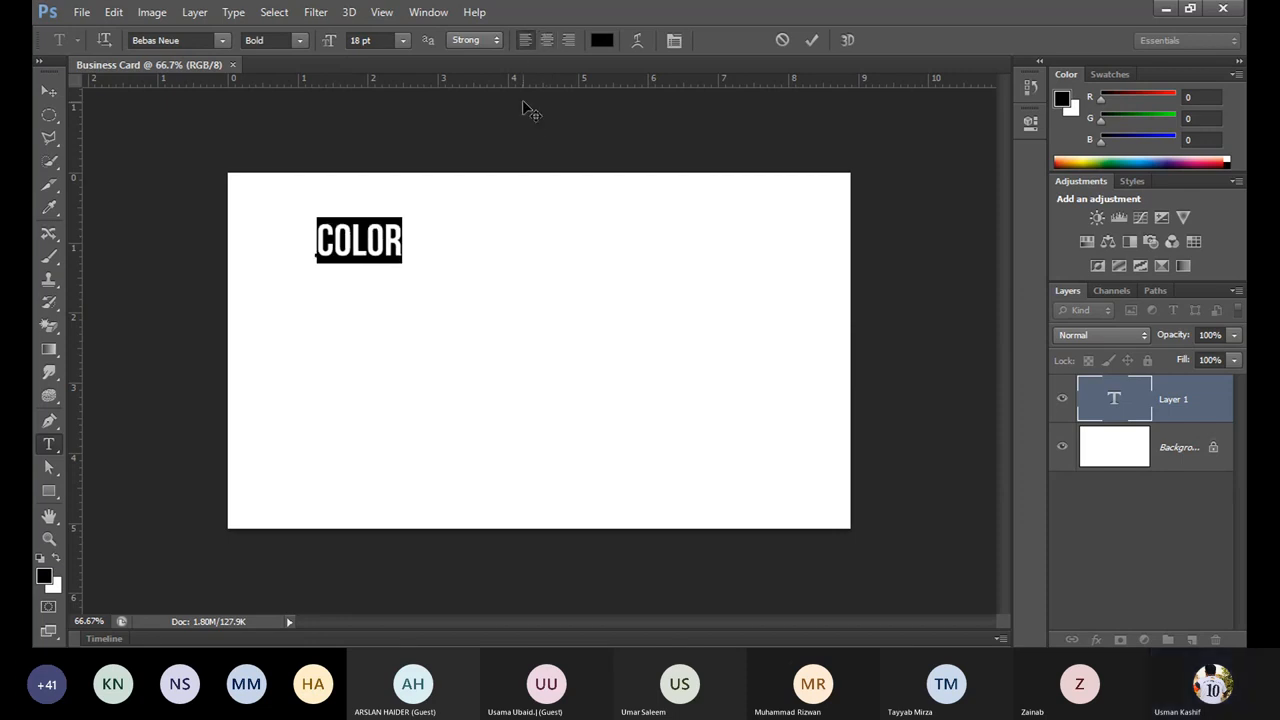
Step: Extend the heading text on the card to read "COLOR MODE : RGB / CMYK"
key("Right")
type("MODE ")
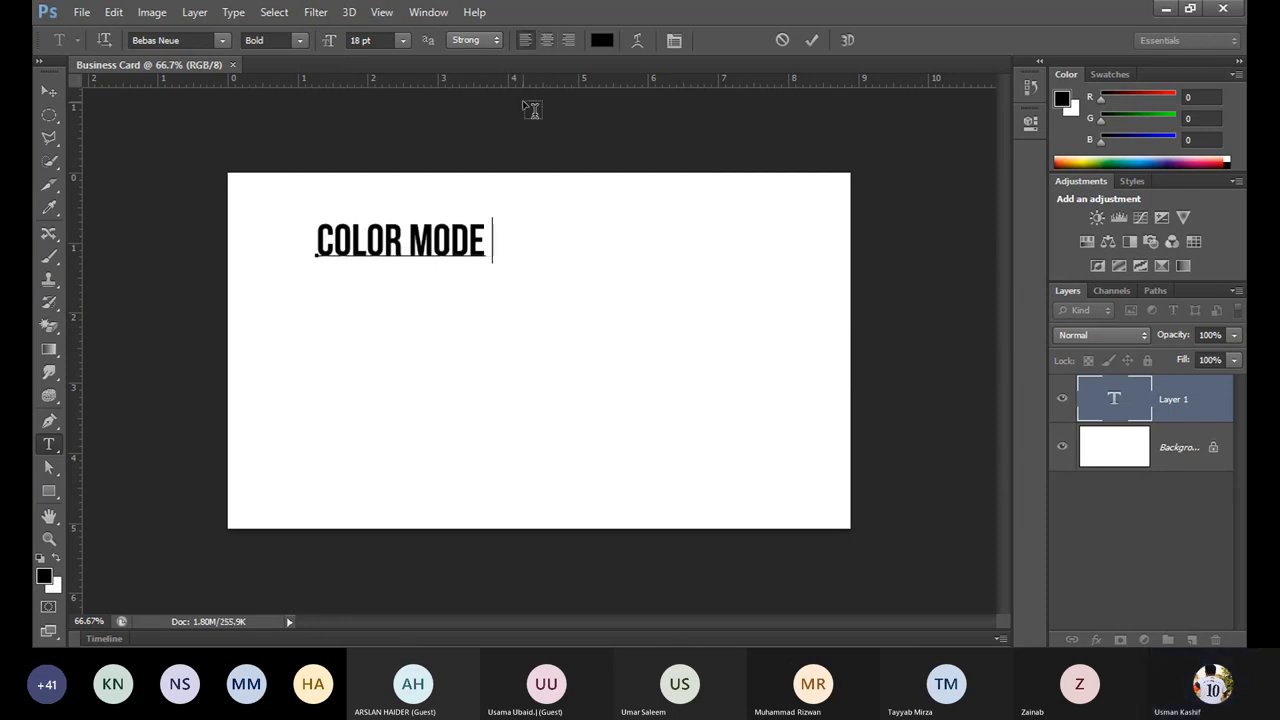
type(":")
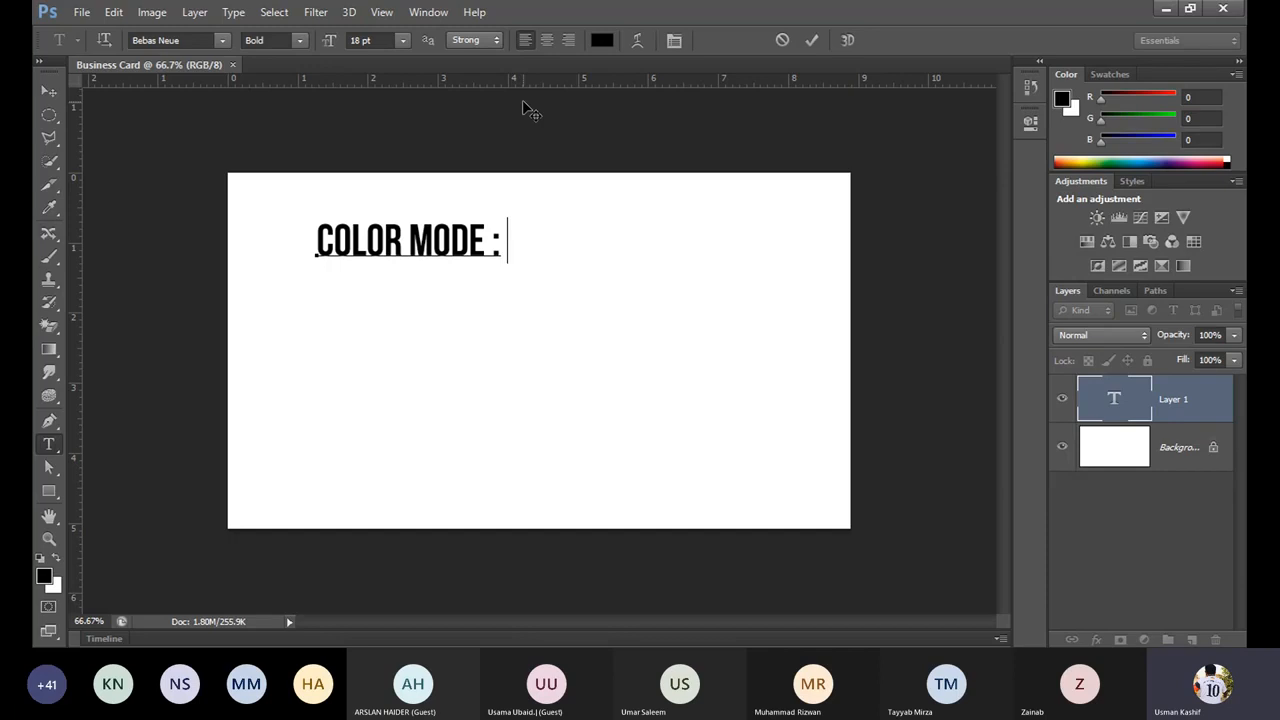
type(" RGB / C")
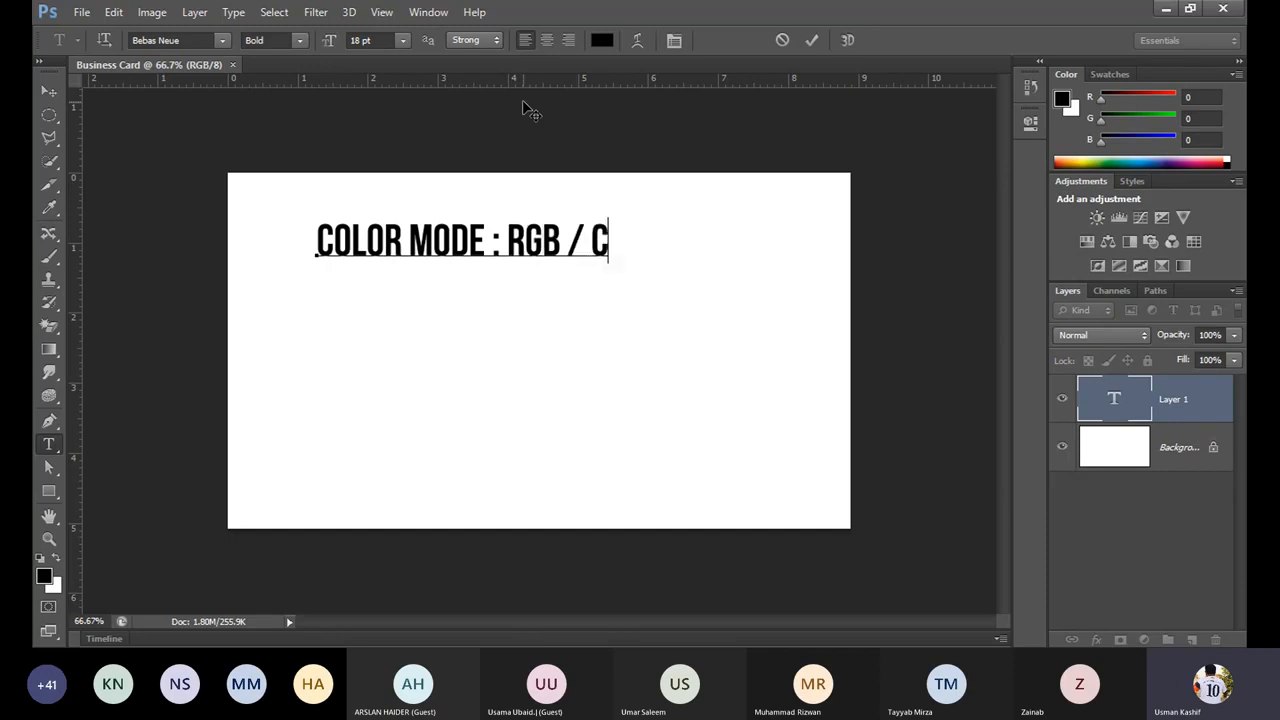
type("MYK")
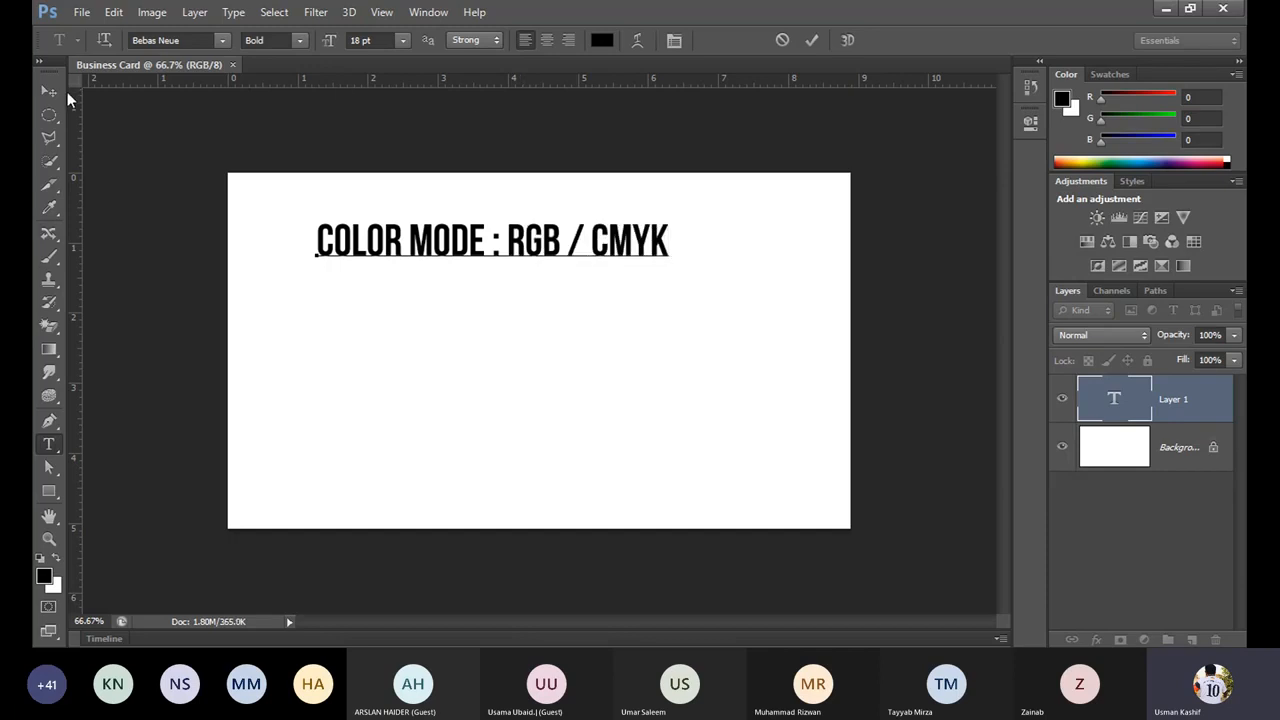
left_click(49, 91)
Step: Move the "COLOR MODE : RGB / CMYK" heading up and slightly right, close to the card's upper edge
left_click_drag(534, 254, 563, 224)
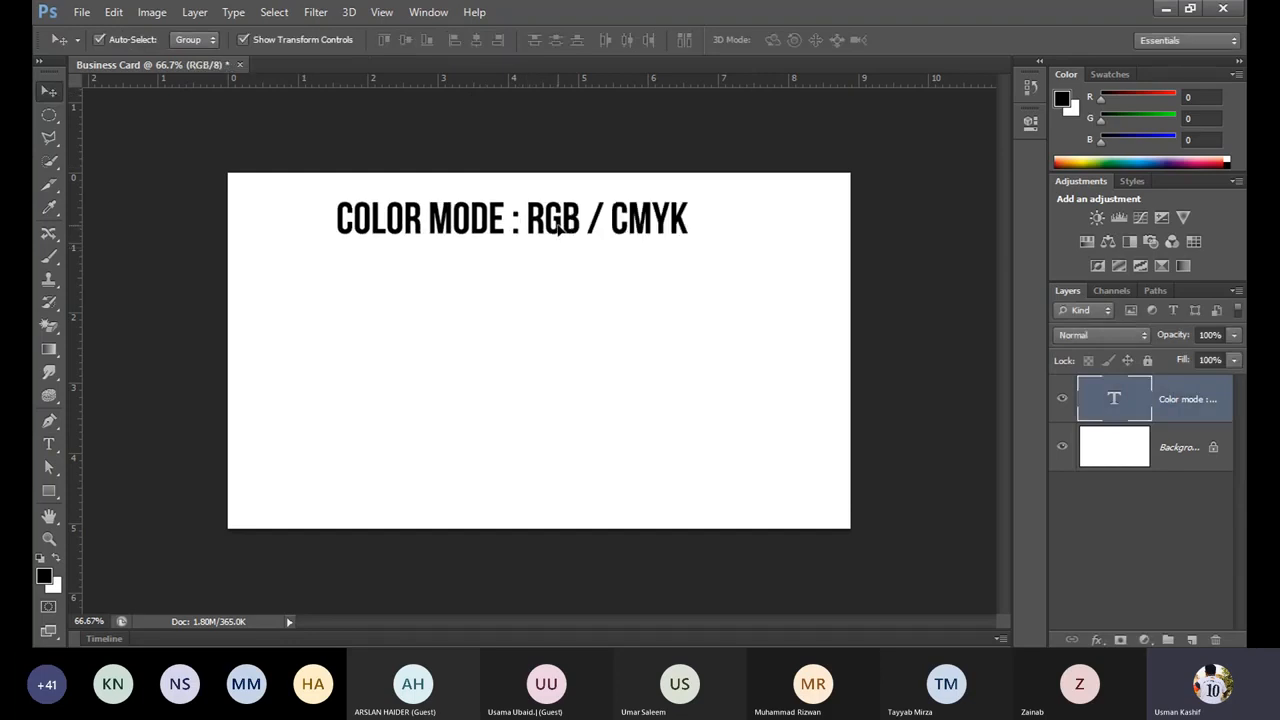
left_click(639, 293)
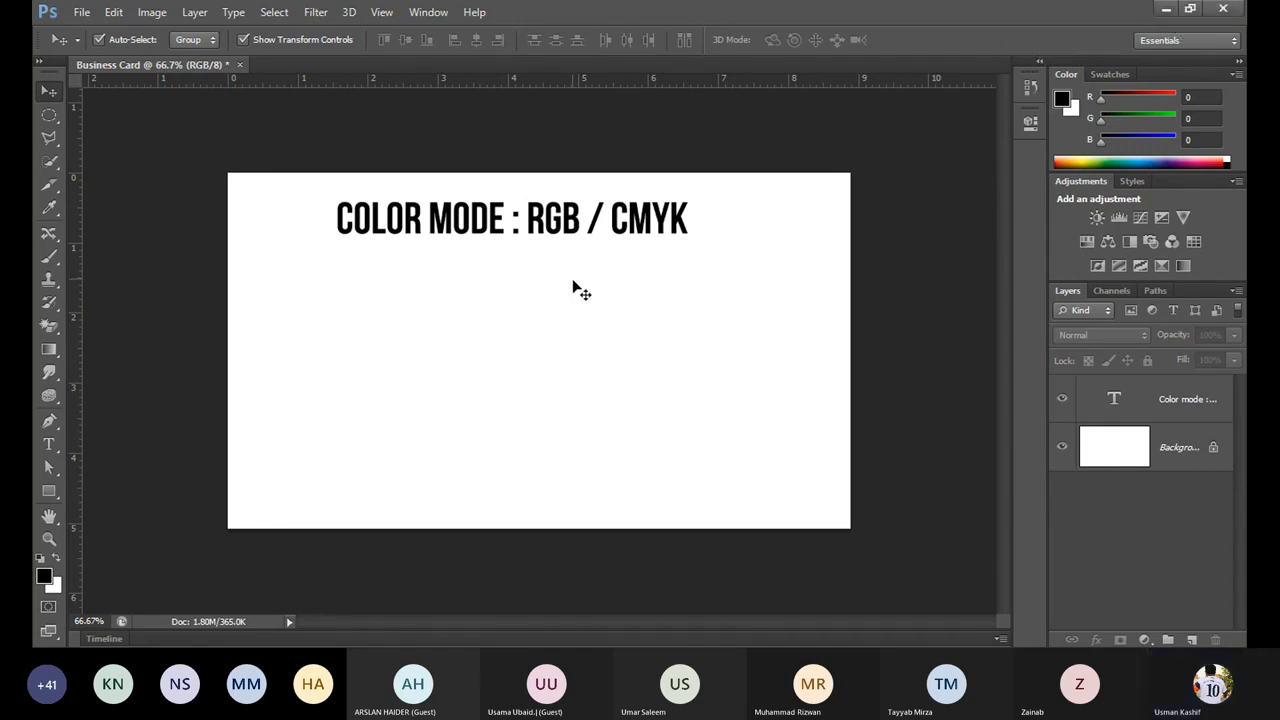
left_click_drag(562, 240, 566, 218)
left_click(631, 315)
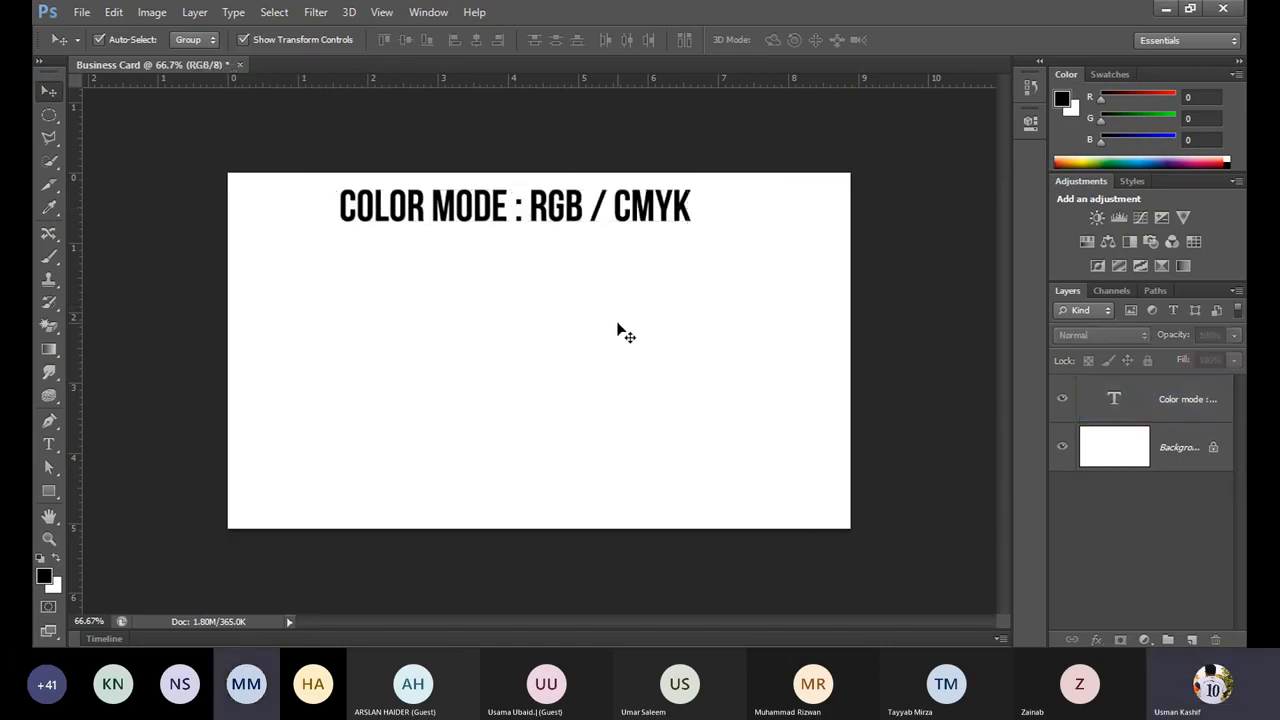
left_click(48, 447)
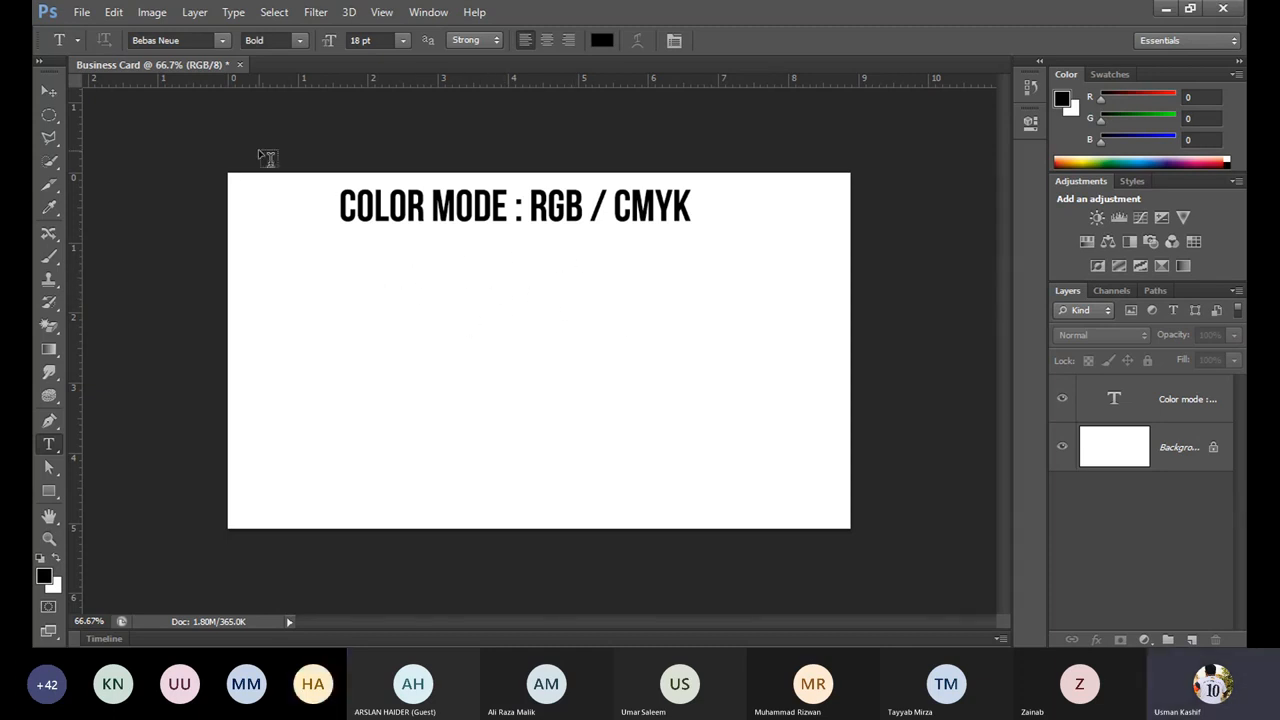
left_click(49, 91)
left_click_drag(503, 214, 500, 207)
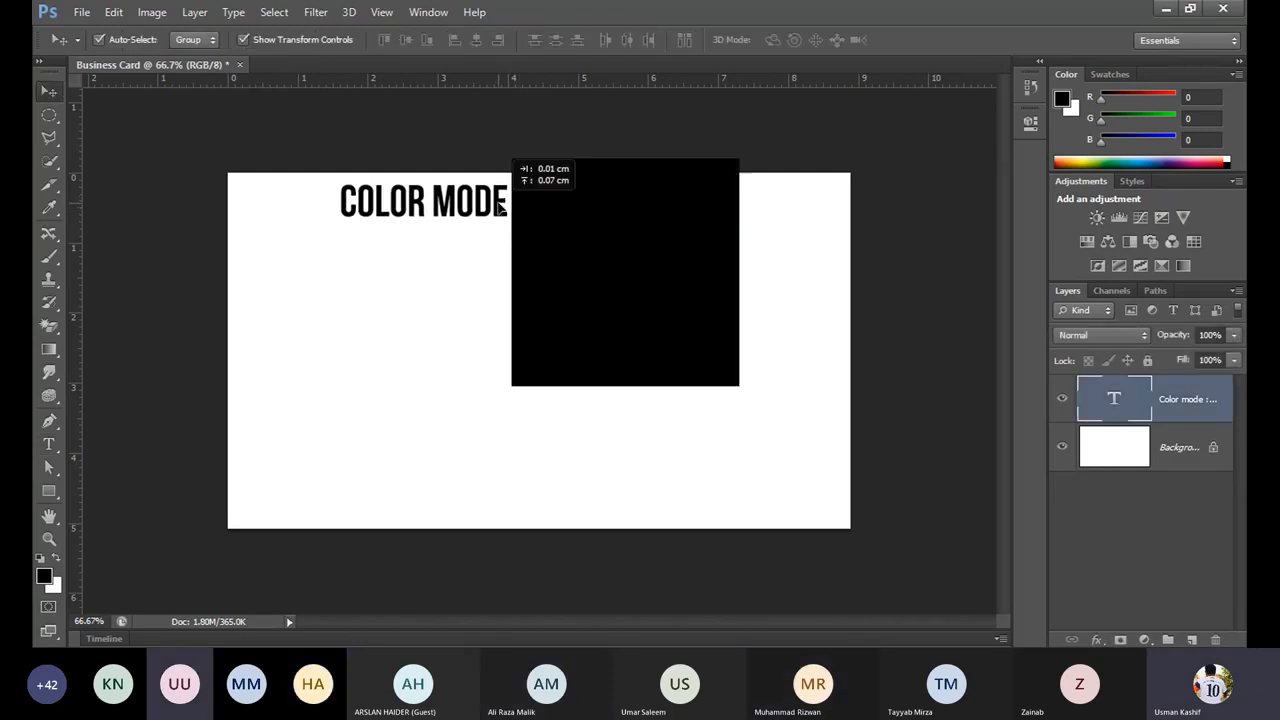
left_click_drag(501, 212, 502, 212)
left_click(433, 282)
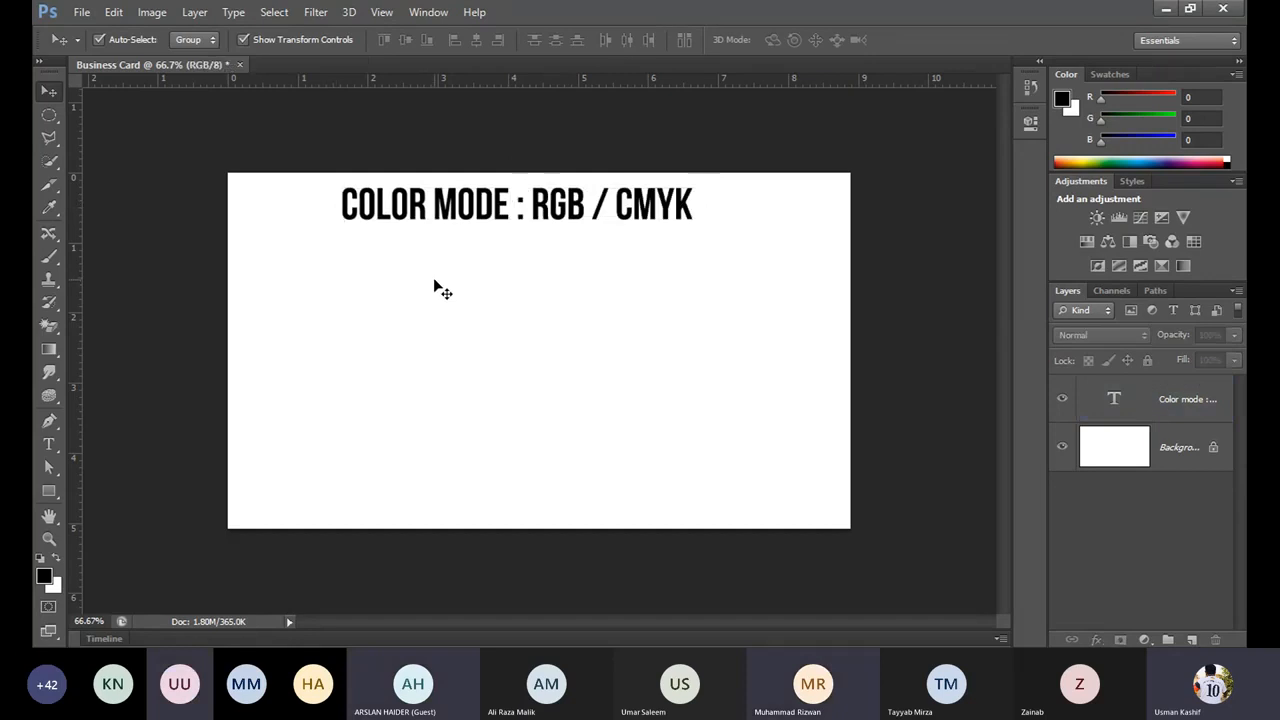
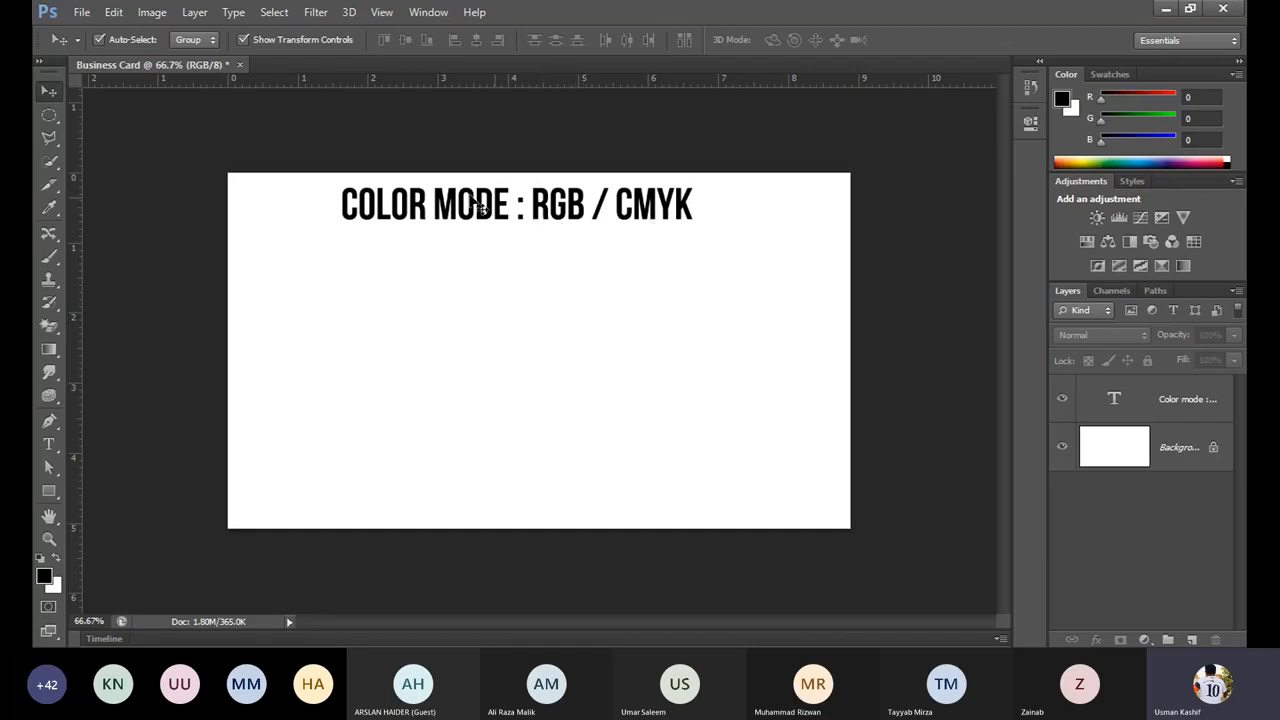
Step: Add a black text line "RGB = RED, GREEEN, BLUE" just below the heading
left_click(47, 446)
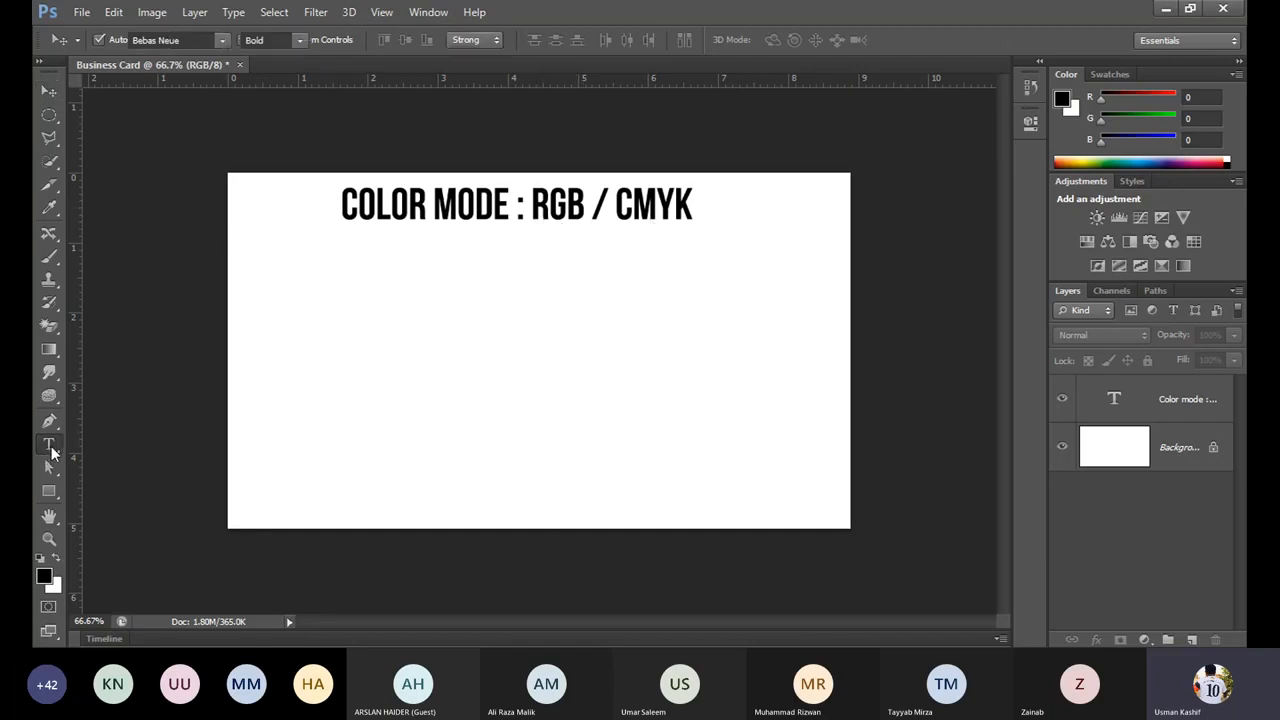
left_click(367, 274)
type("RG")
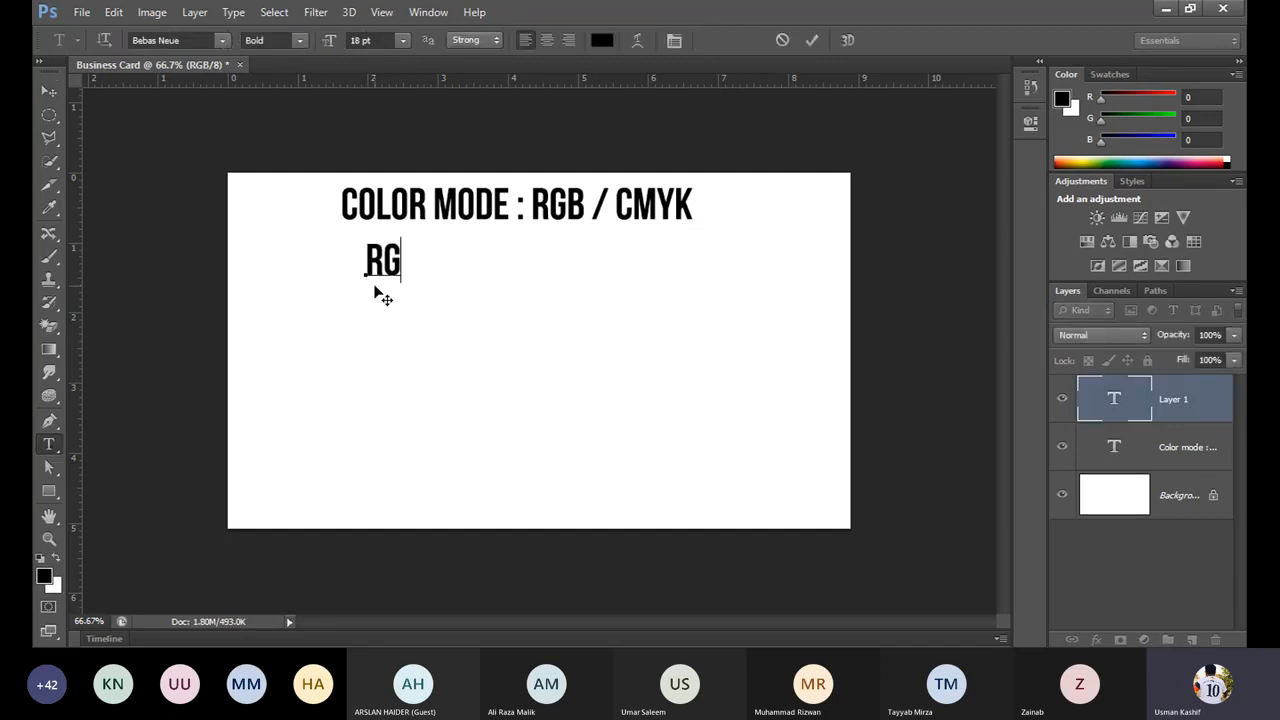
type("B = RED, G")
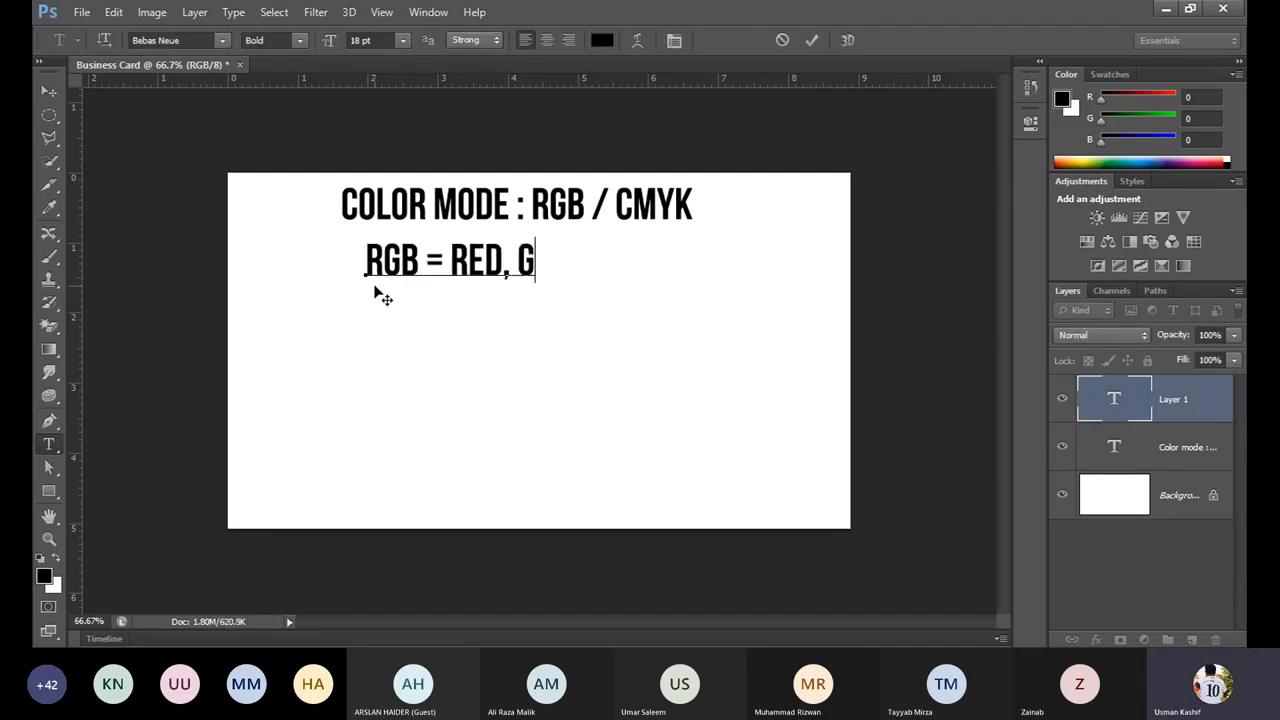
type("REEEN, BLUE")
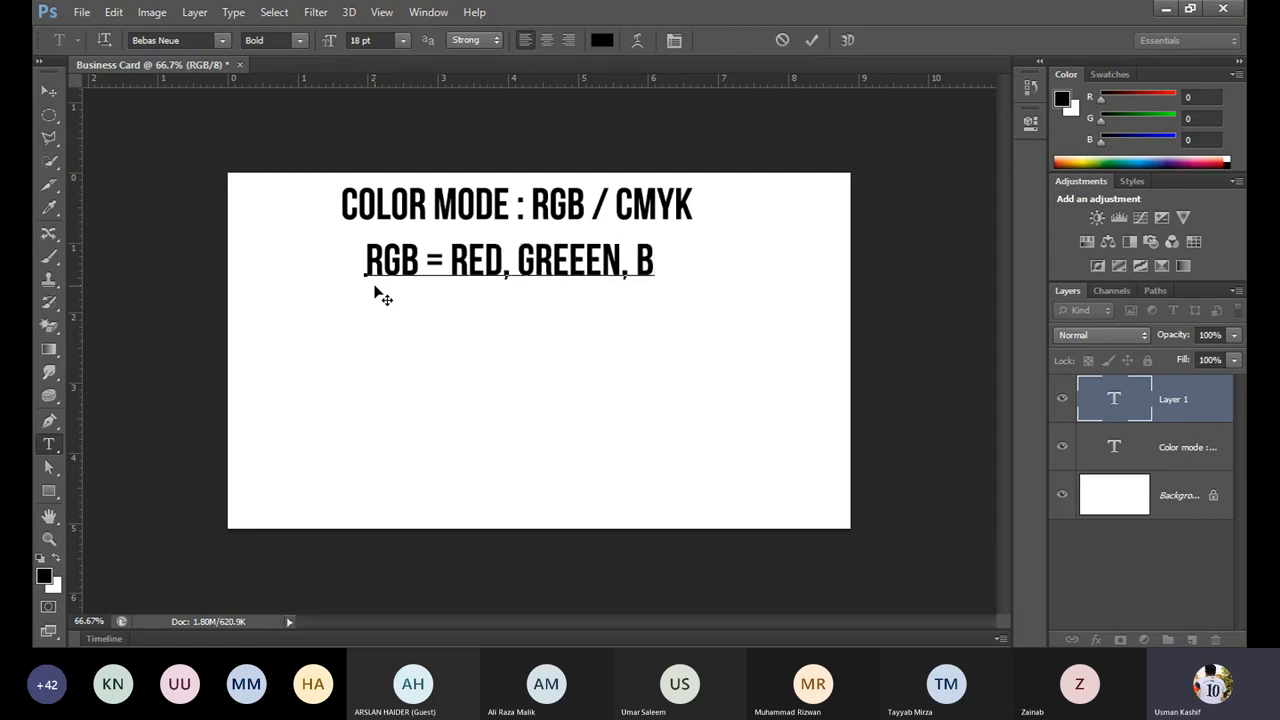
left_click(47, 90)
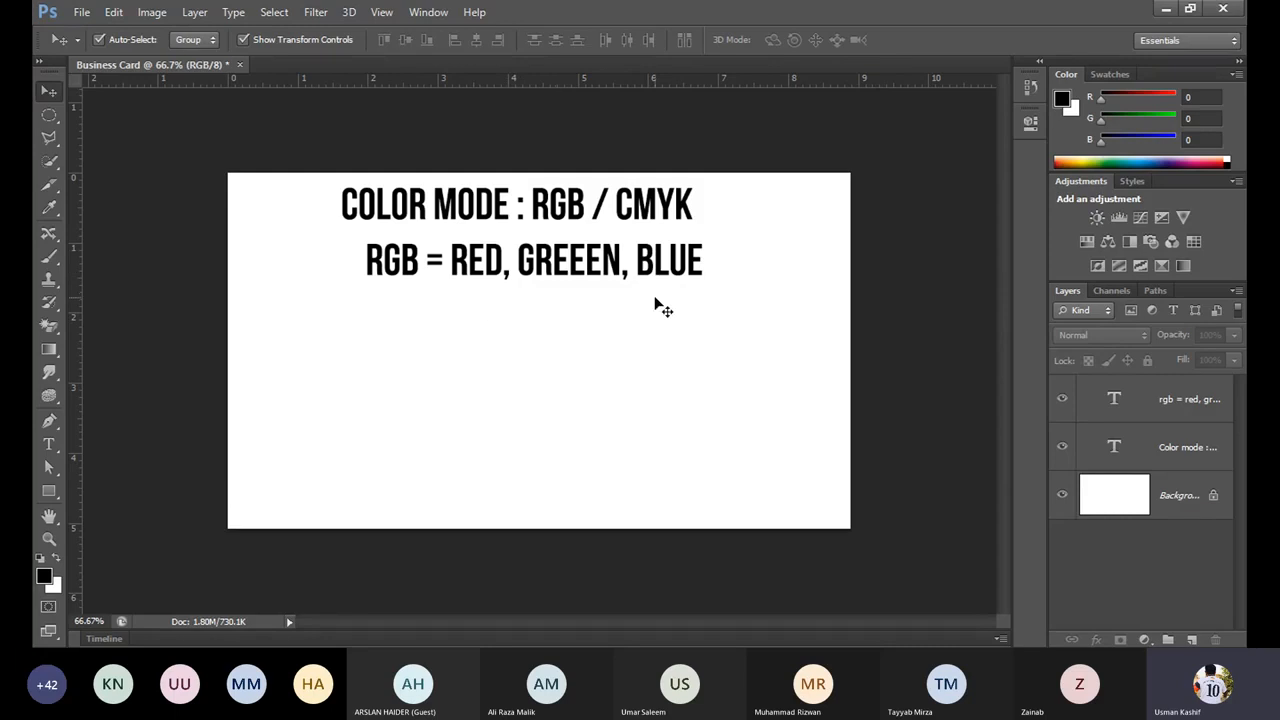
Step: Set the Type tool's text color to bright red (RGB 226, 10, 10)
left_click(48, 443)
left_click(598, 42)
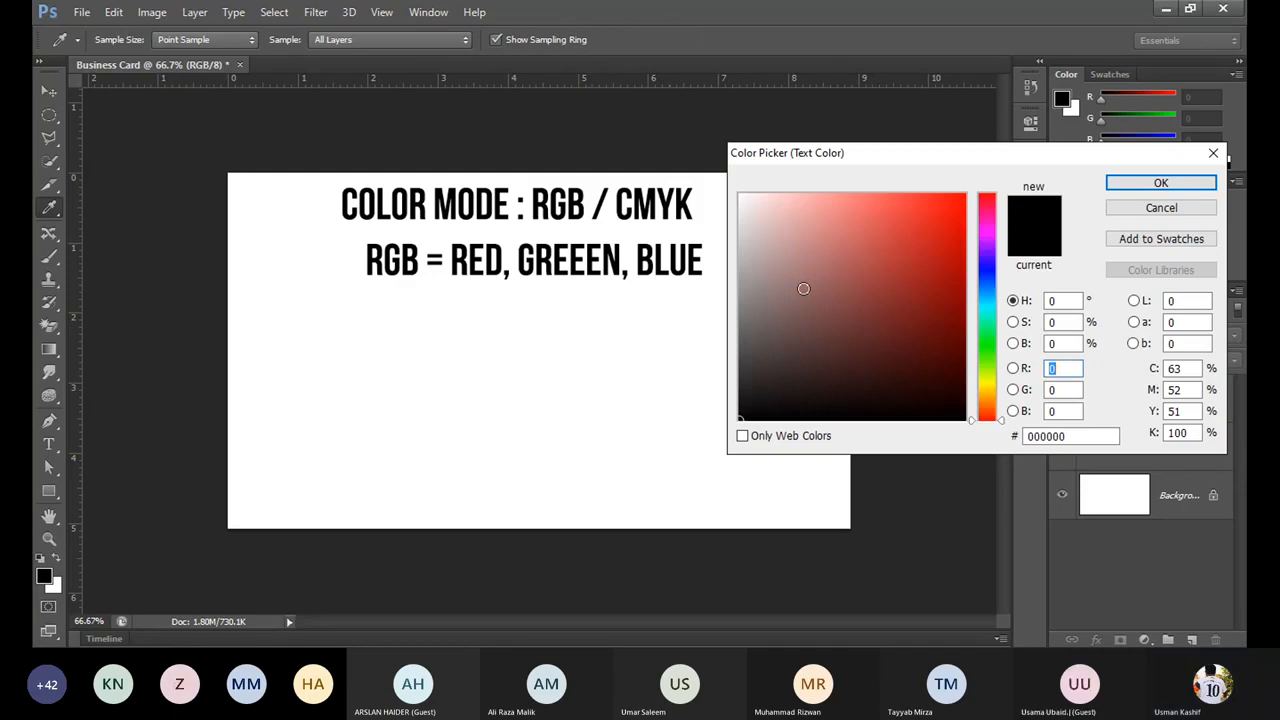
type("187")
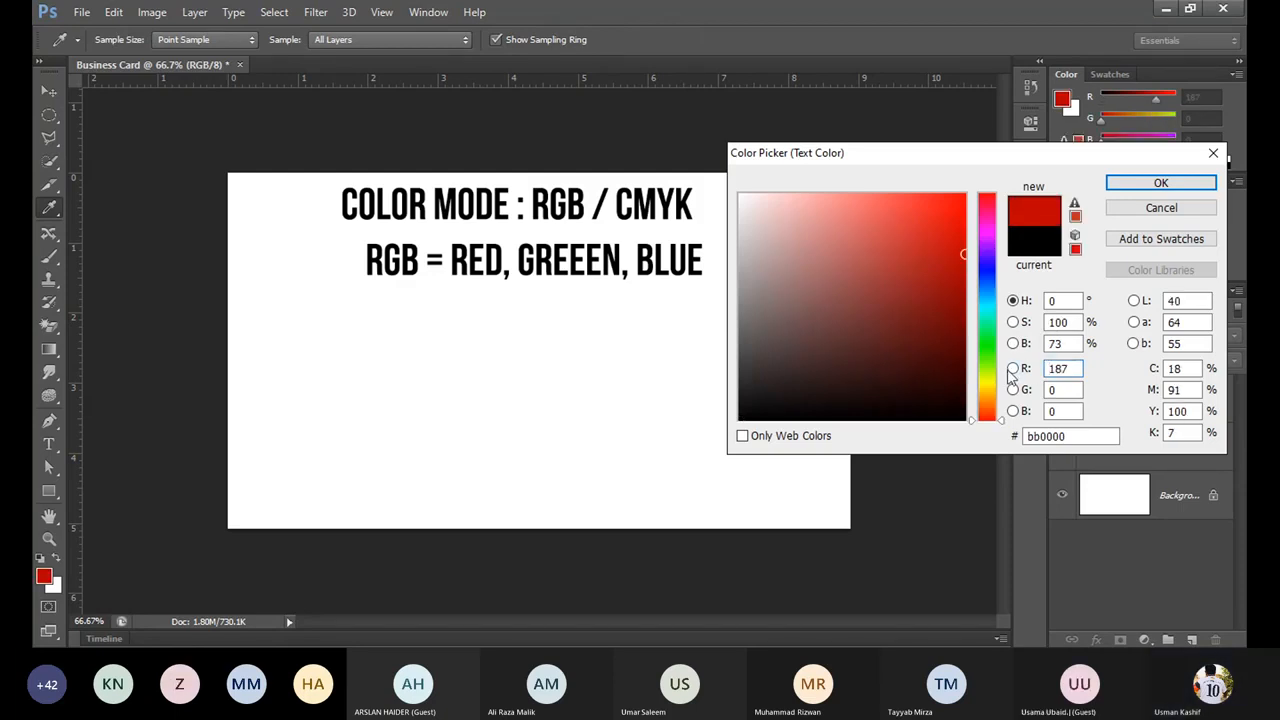
left_click(1013, 368)
left_click(1013, 300)
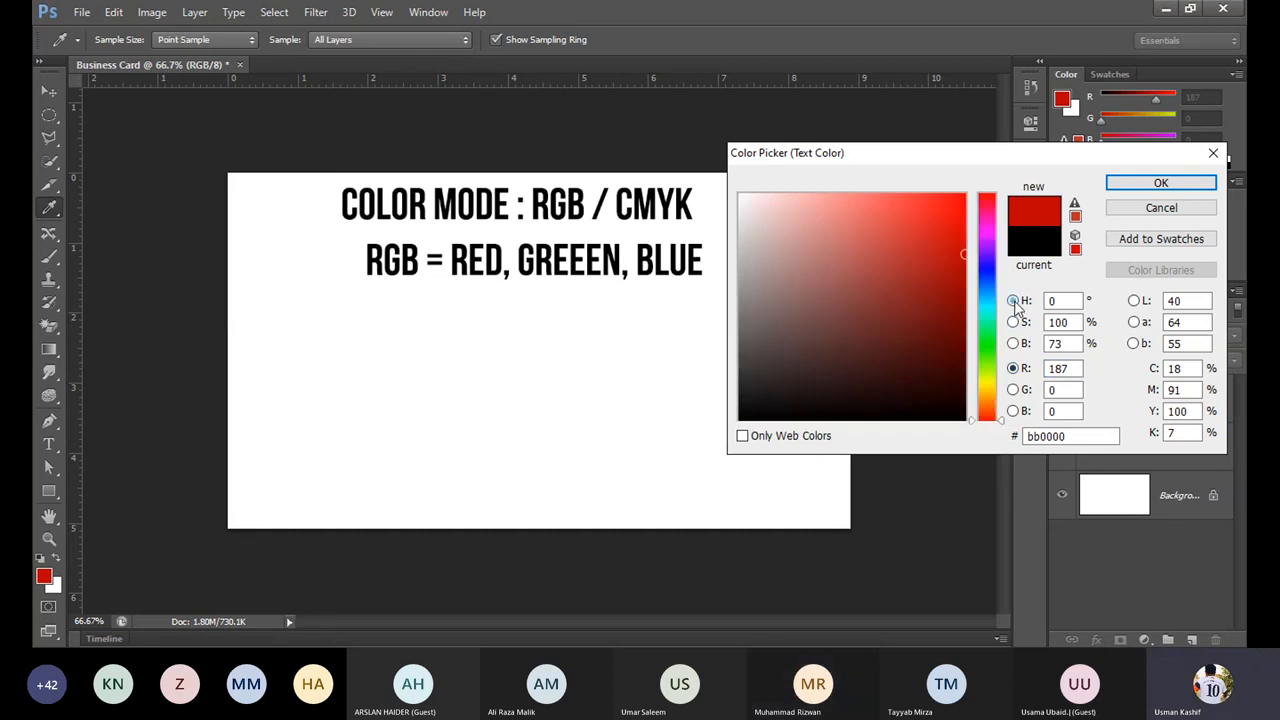
left_click(956, 219)
left_click(1161, 183)
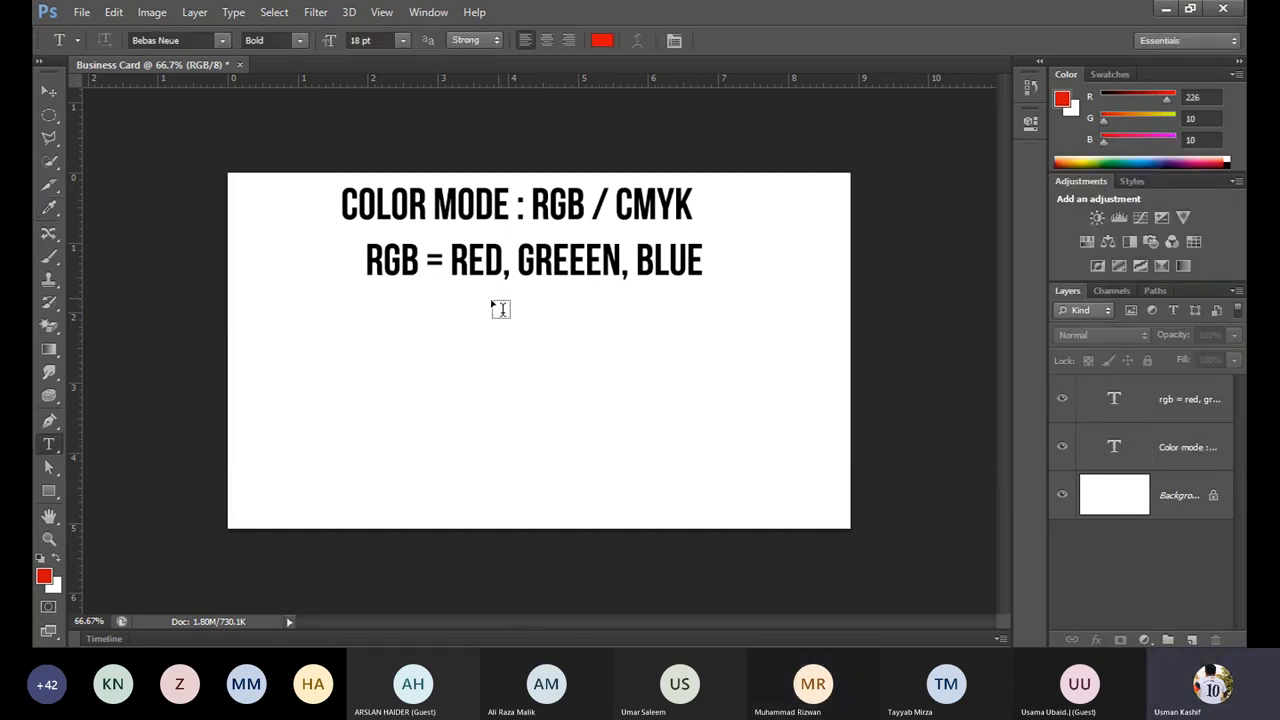
Step: Add the red text line "DIGITAL SCREEN / DIGITAL MEDIA" below the RGB line
left_click(491, 316)
type("(")
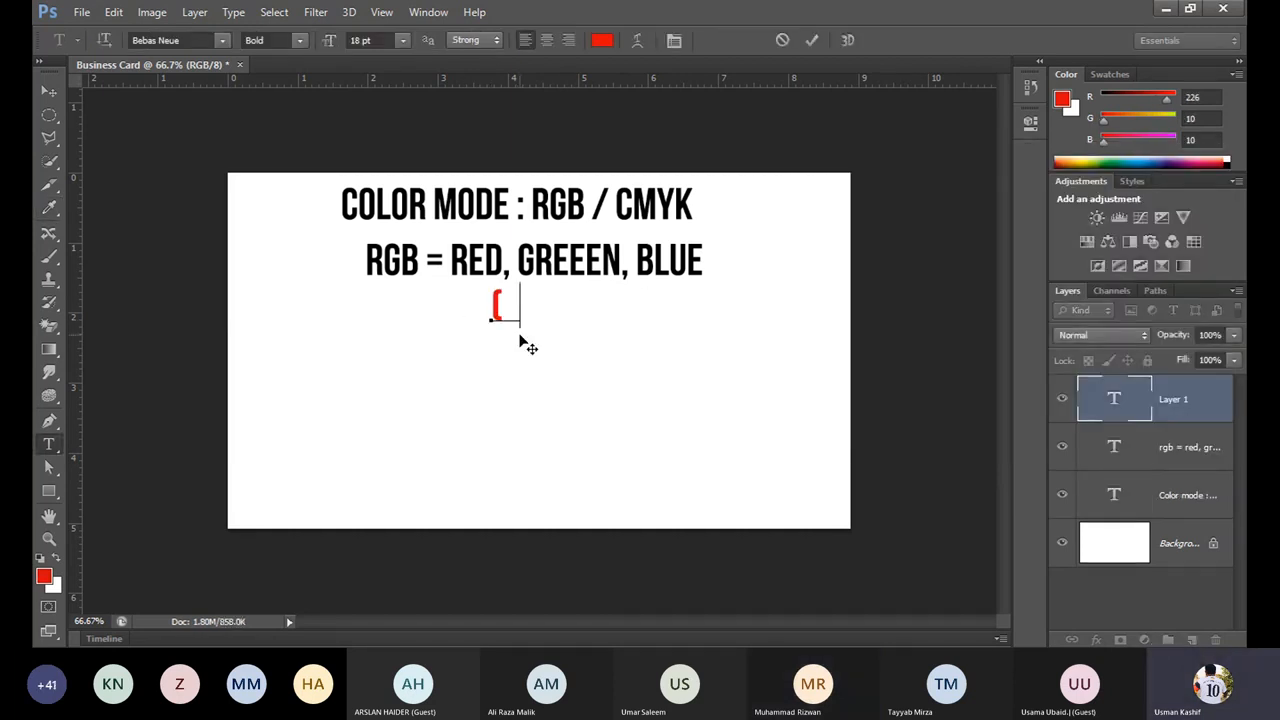
type("digital s")
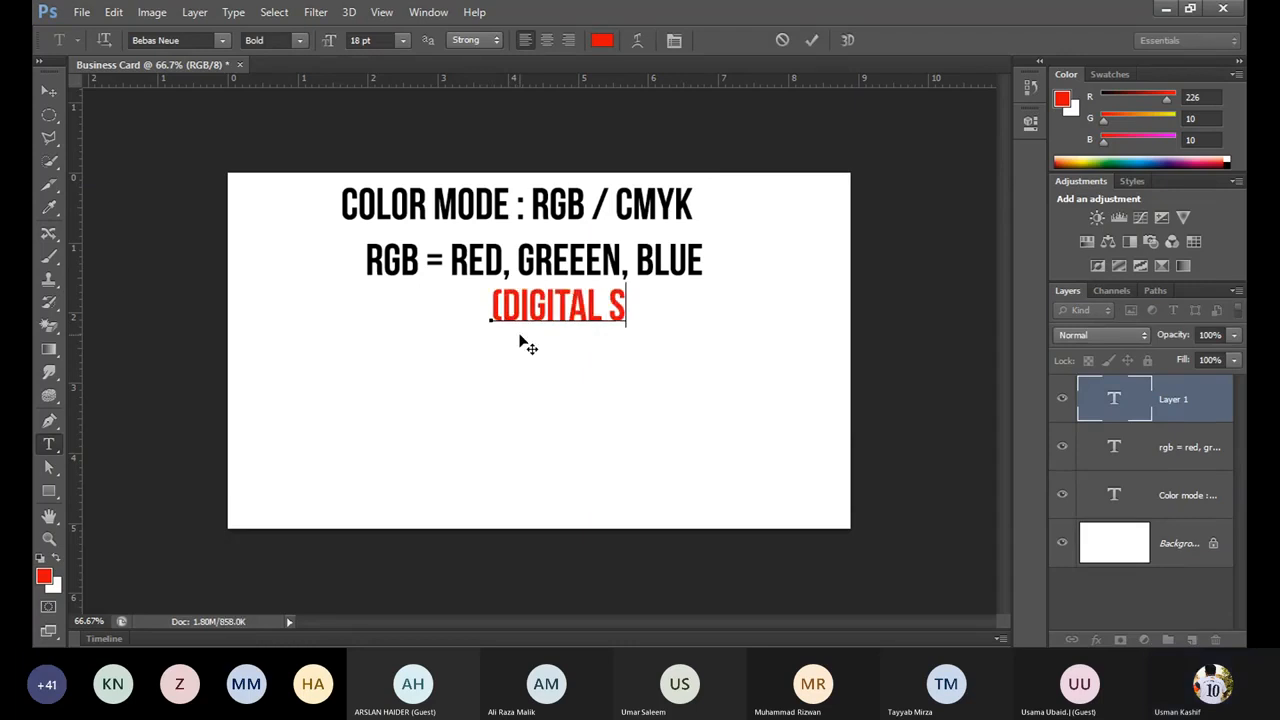
key("BackSpace")
key("BackSpace")
key("BackSpace")
key("BackSpace")
key("BackSpace")
key("Home")
key("Delete")
key("End")
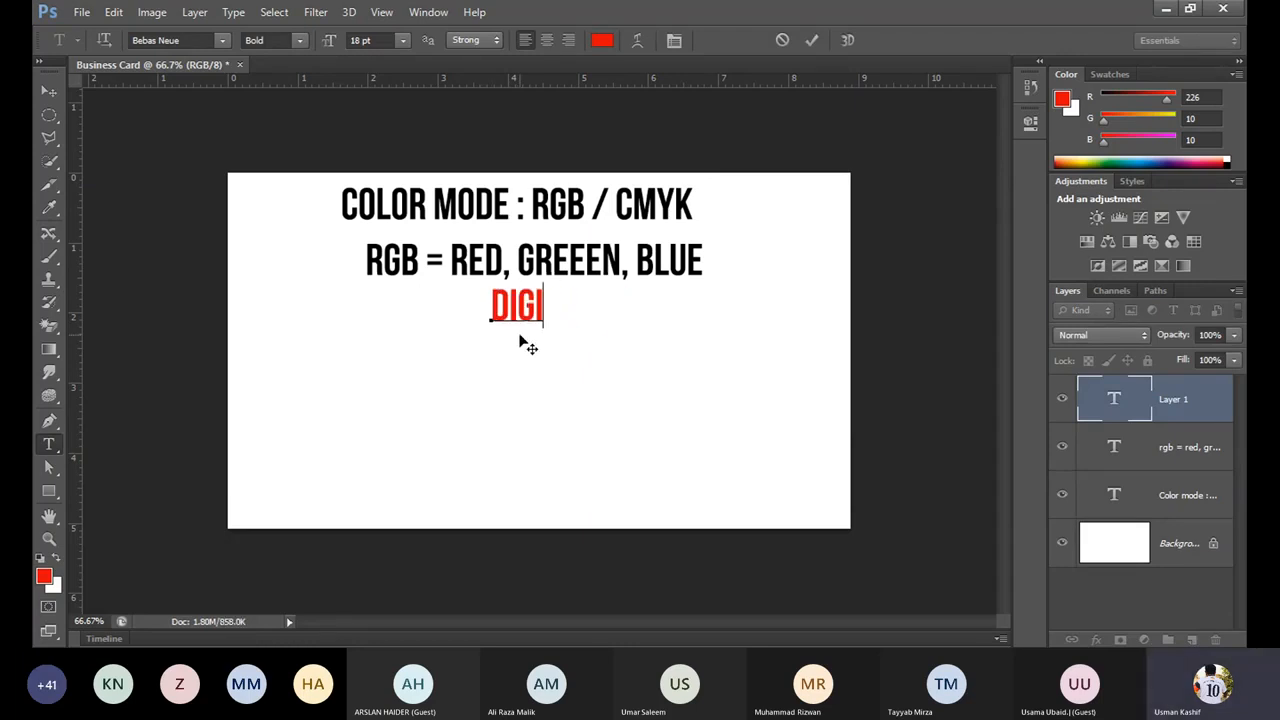
type("tal screen /")
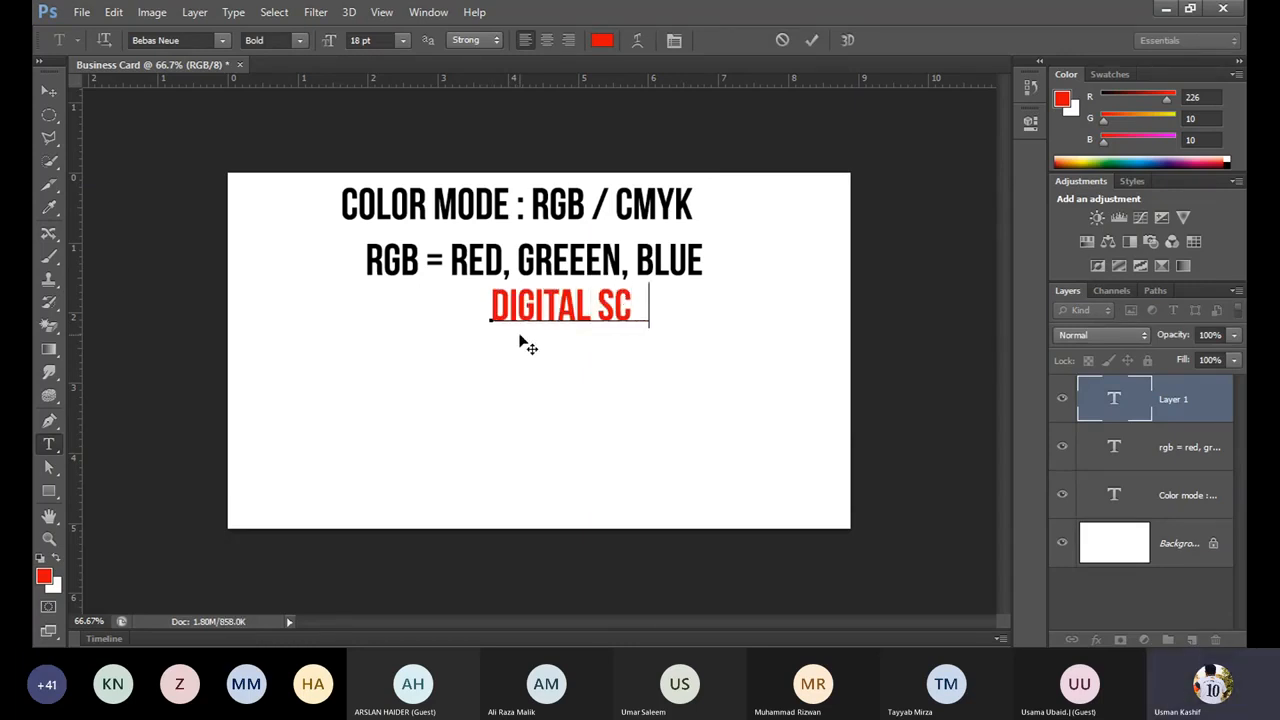
type(" did")
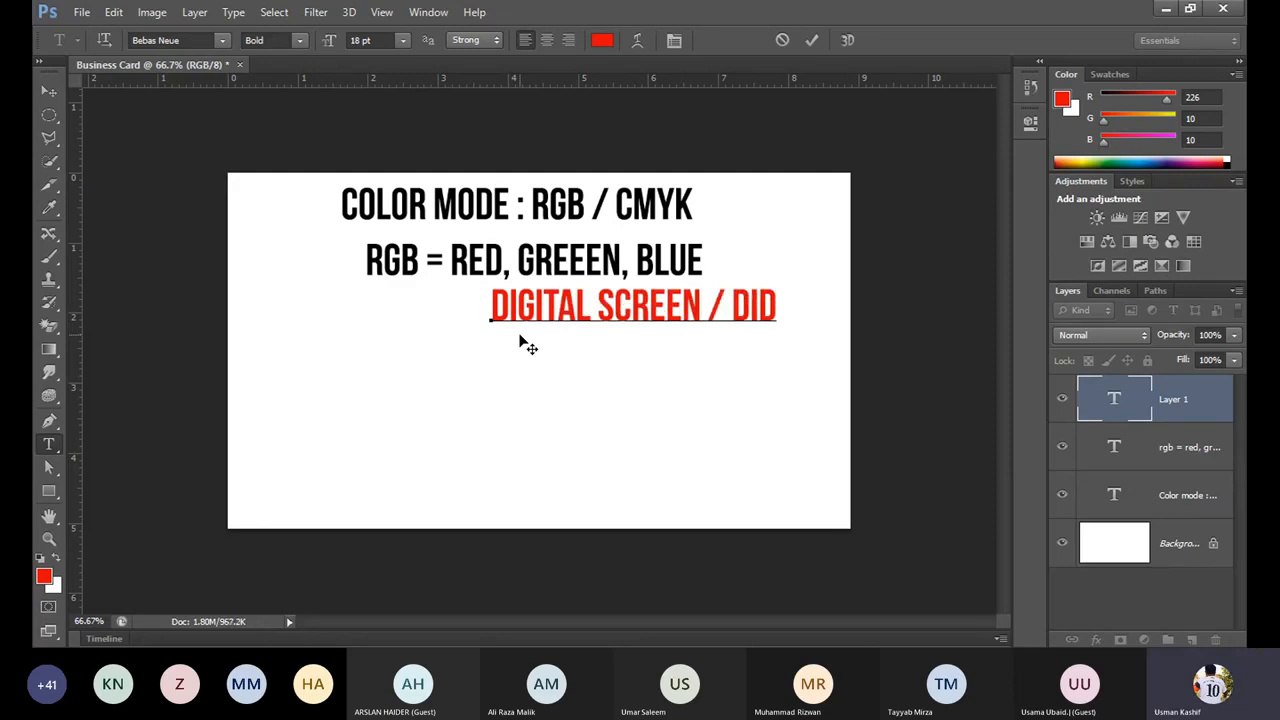
key("BackSpace")
type("gital m")
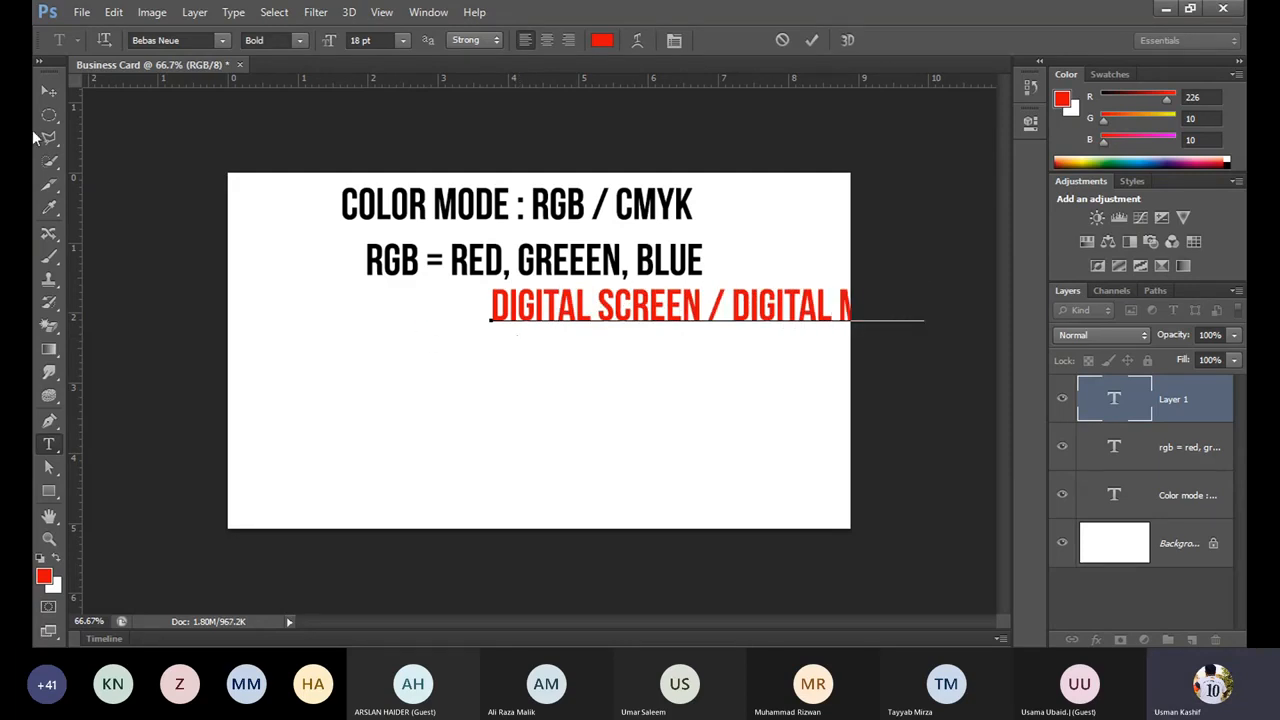
left_click(42, 90)
Step: Move the red line left to sit roughly centered on the card and nudge the RGB line slightly right above it
left_click_drag(640, 305, 487, 310)
left_click_drag(482, 310, 468, 318)
left_click(650, 372)
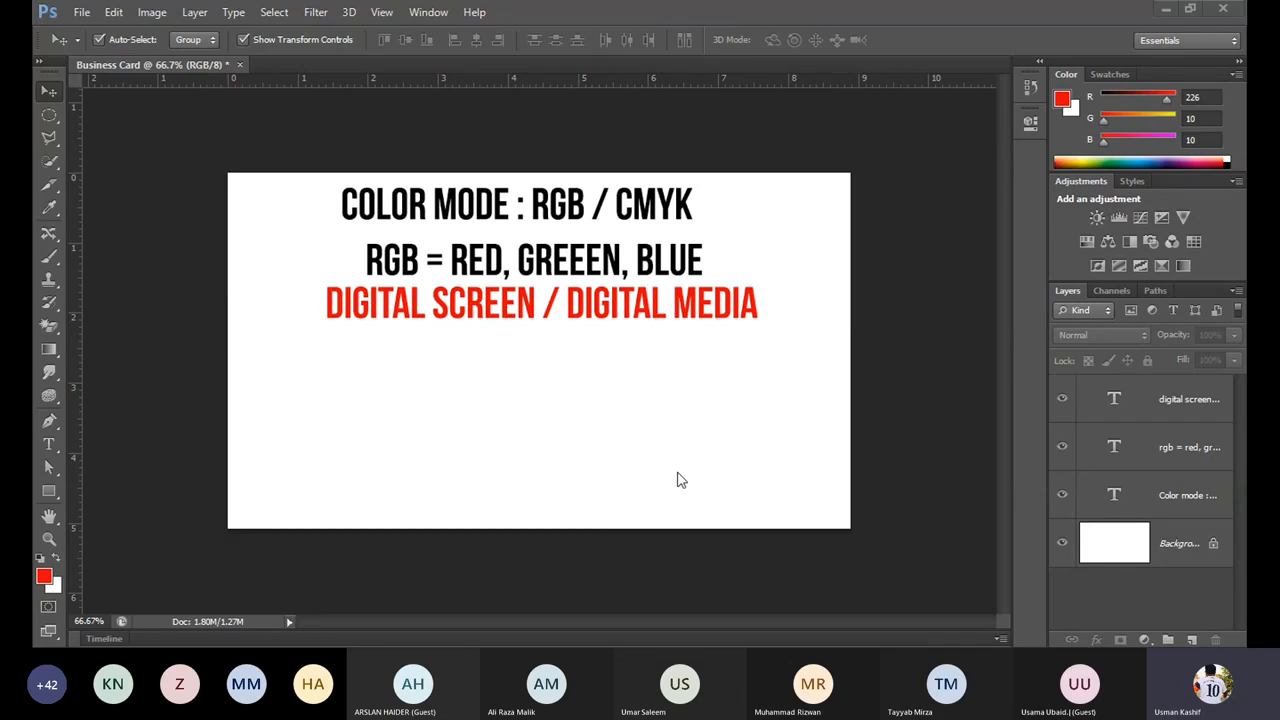
mouse_move(413, 266)
left_mouse_down()
mouse_move(416, 249)
mouse_move(417, 261)
left_mouse_up()
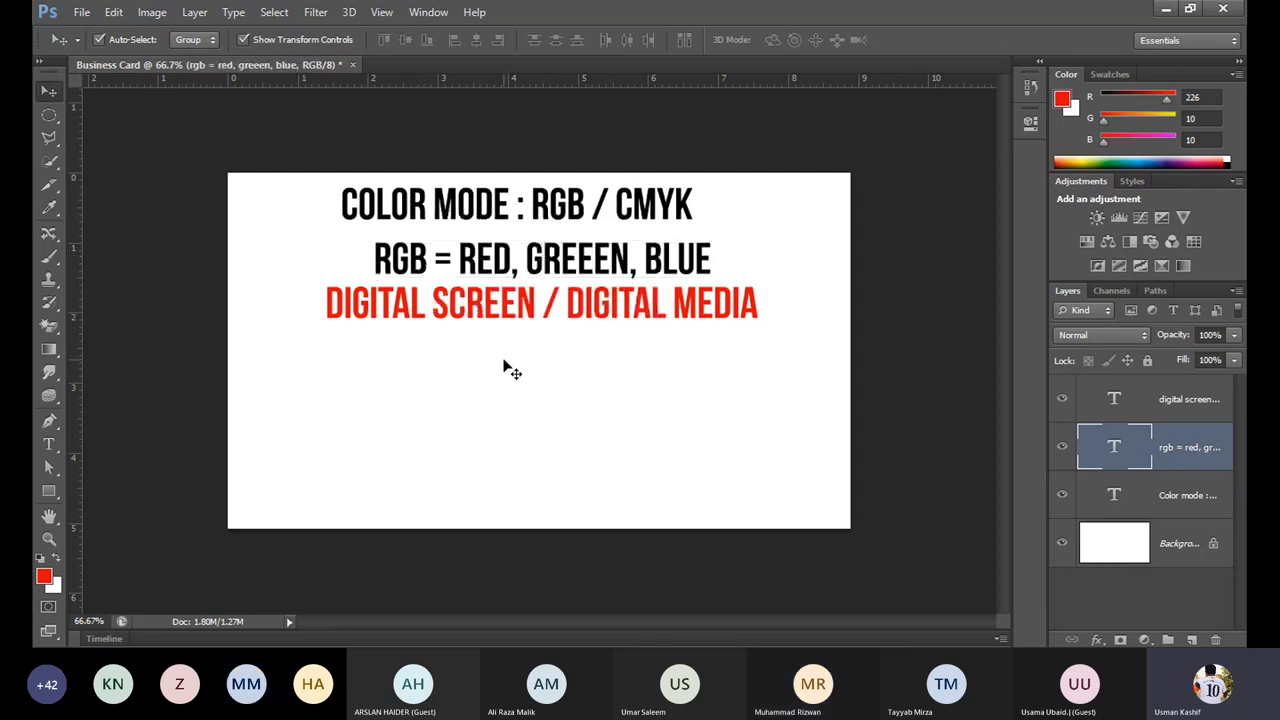
Step: Duplicate the RGB line and the red line lower on the card, and replace "RGB" with "CMYK" in the copy
left_click_drag(503, 366, 578, 388)
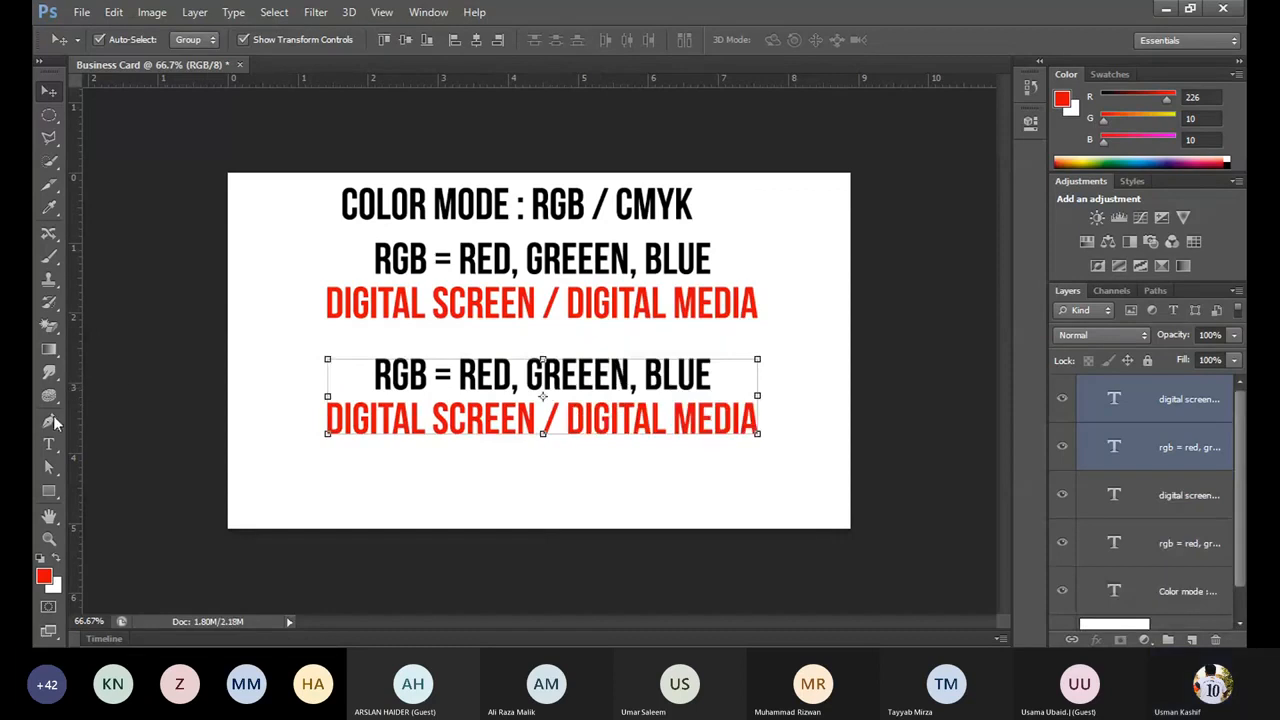
left_click(48, 443)
left_click(403, 372)
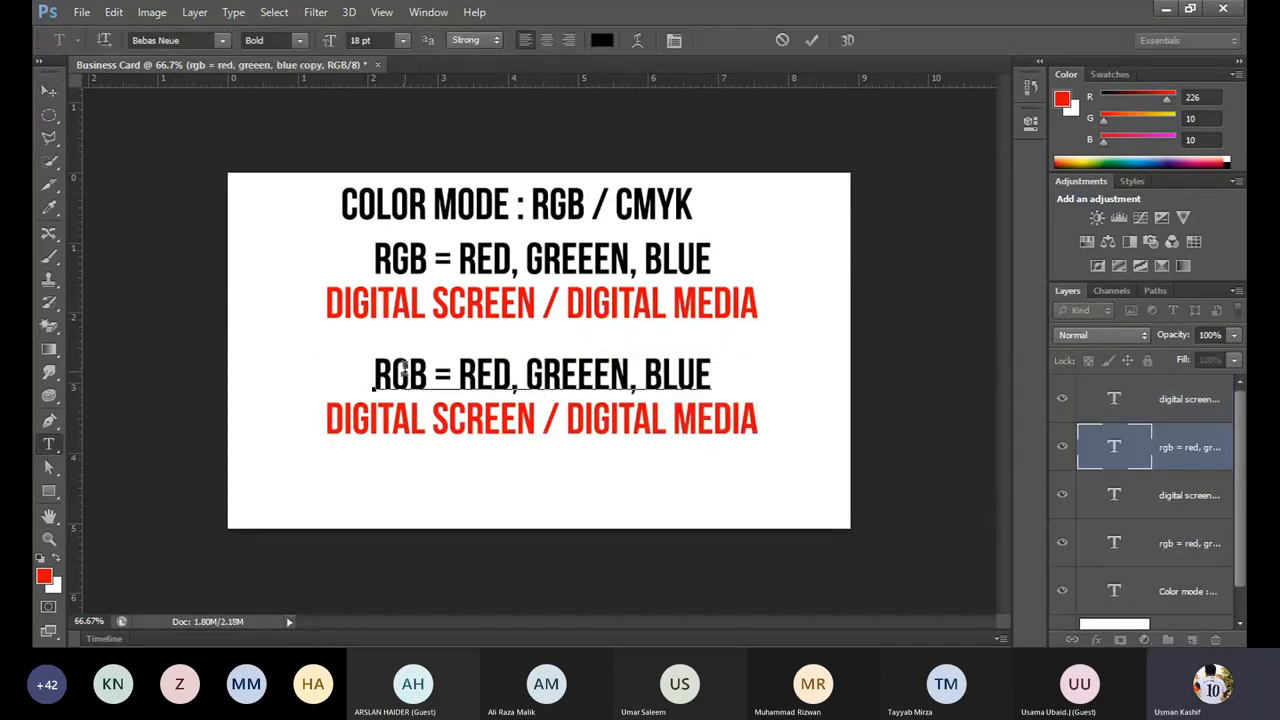
key("shift+Left")
key("shift+Left")
key("shift+Left")
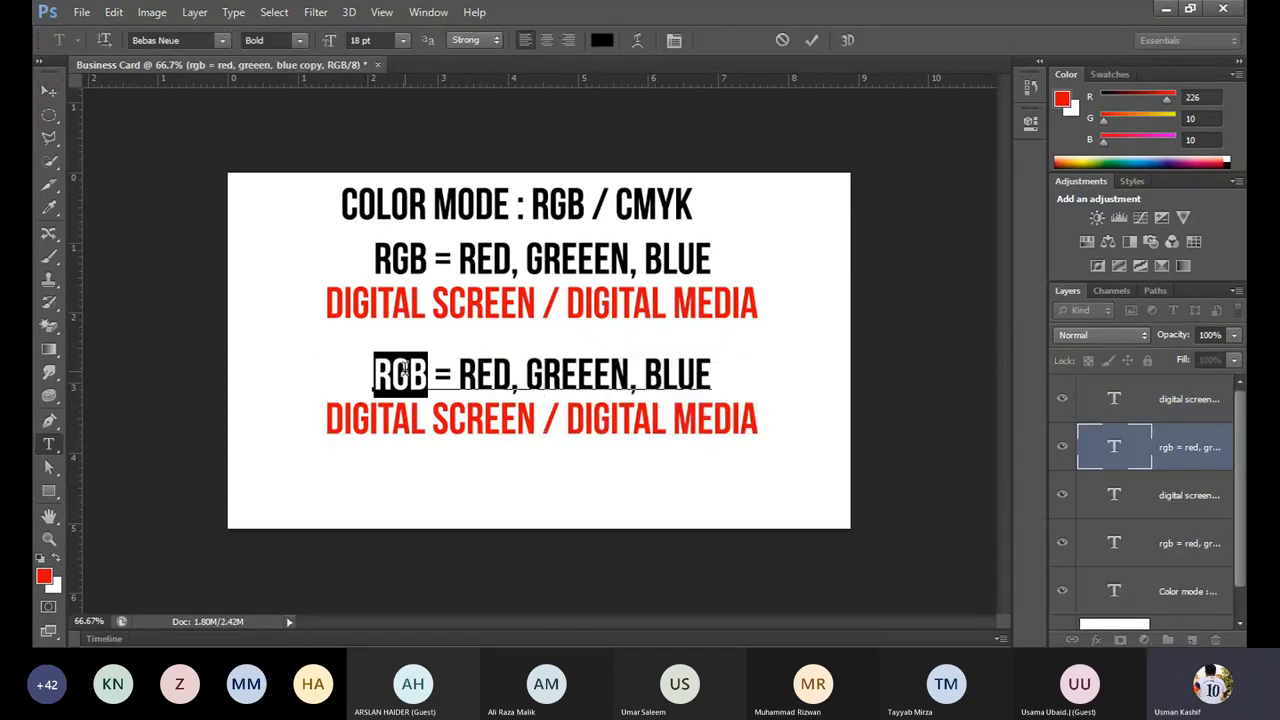
type("CMYK")
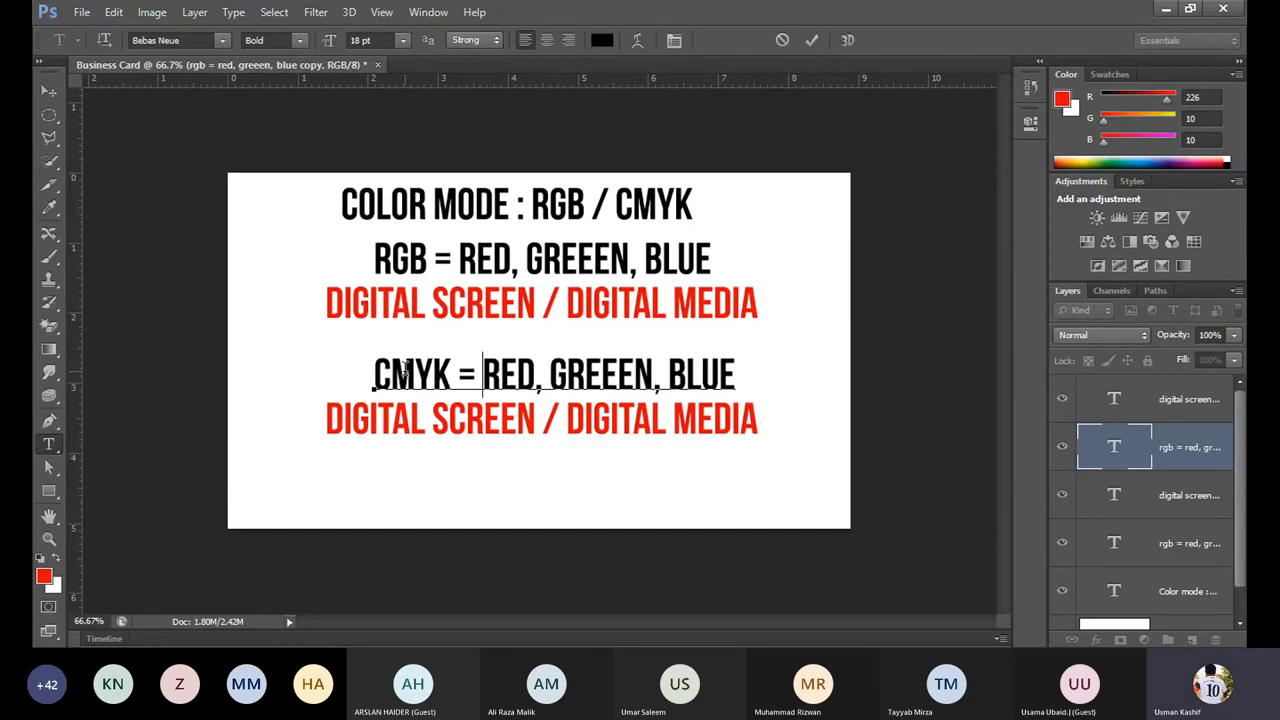
Step: Replace the color names in the CMYK line with "CYAN , MAGENDA, YELLOW, BLACK" and move the line left to fit on the card
key("shift+Right")
key("shift+Right")
key("shift+Right")
key("shift+Right")
key("shift+Right")
key("shift+Right")
key("shift+Right")
key("shift+Right")
key("shift+Right")
key("shift+Right")
key("shift+Right")
key("shift+Right")
key("shift+Right")
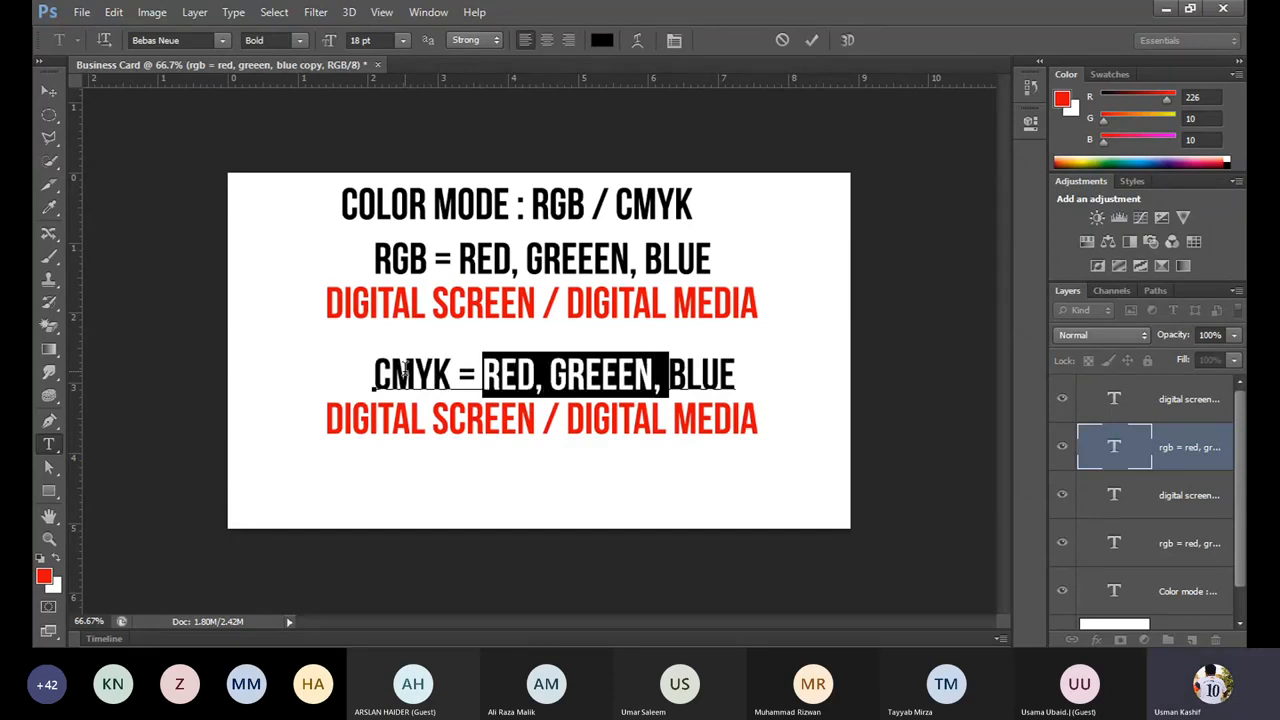
key("shift+Right")
key("shift+Right")
key("shift+Right")
key("shift+Right")
type("CYAN ")
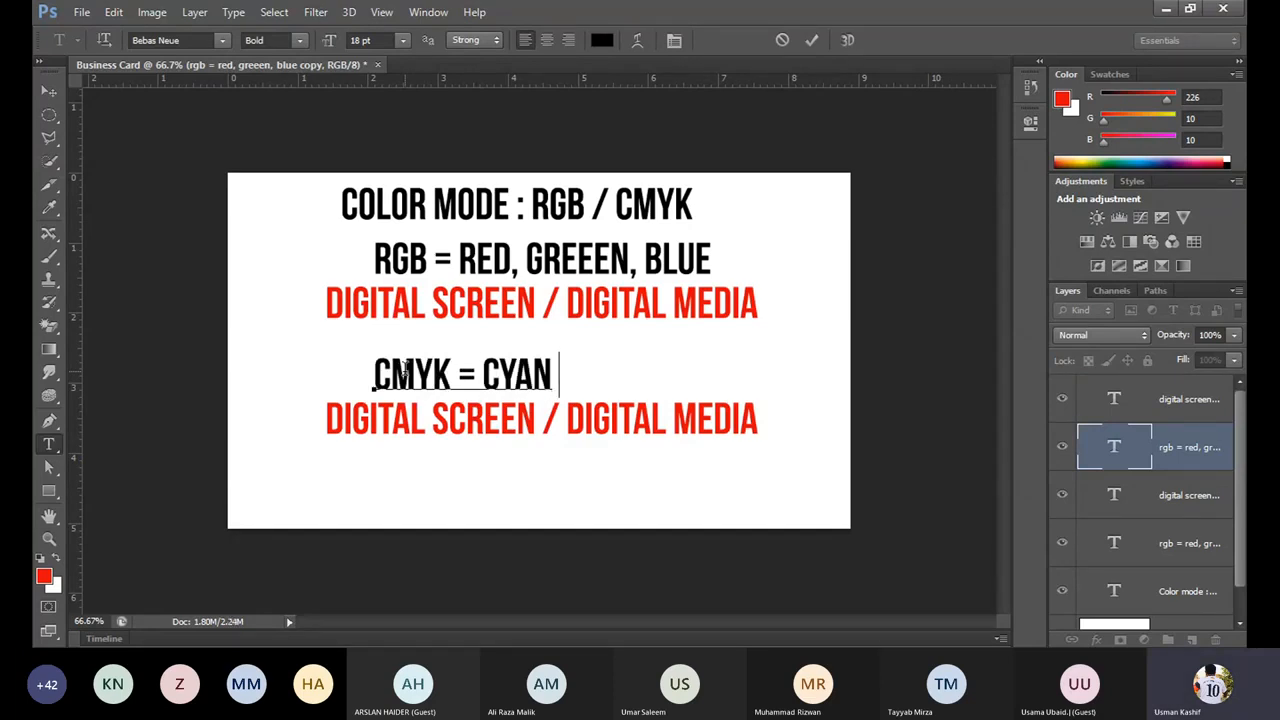
type(", MAGENDA, ")
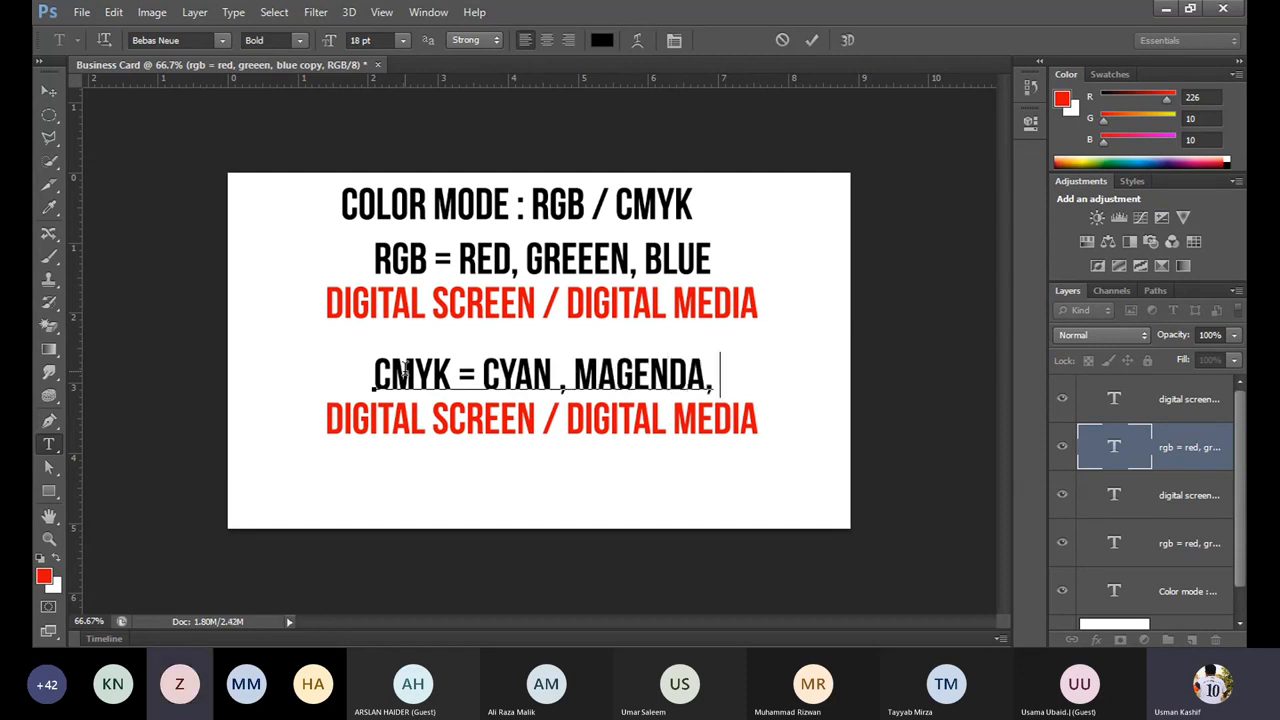
type("YELLOW, B")
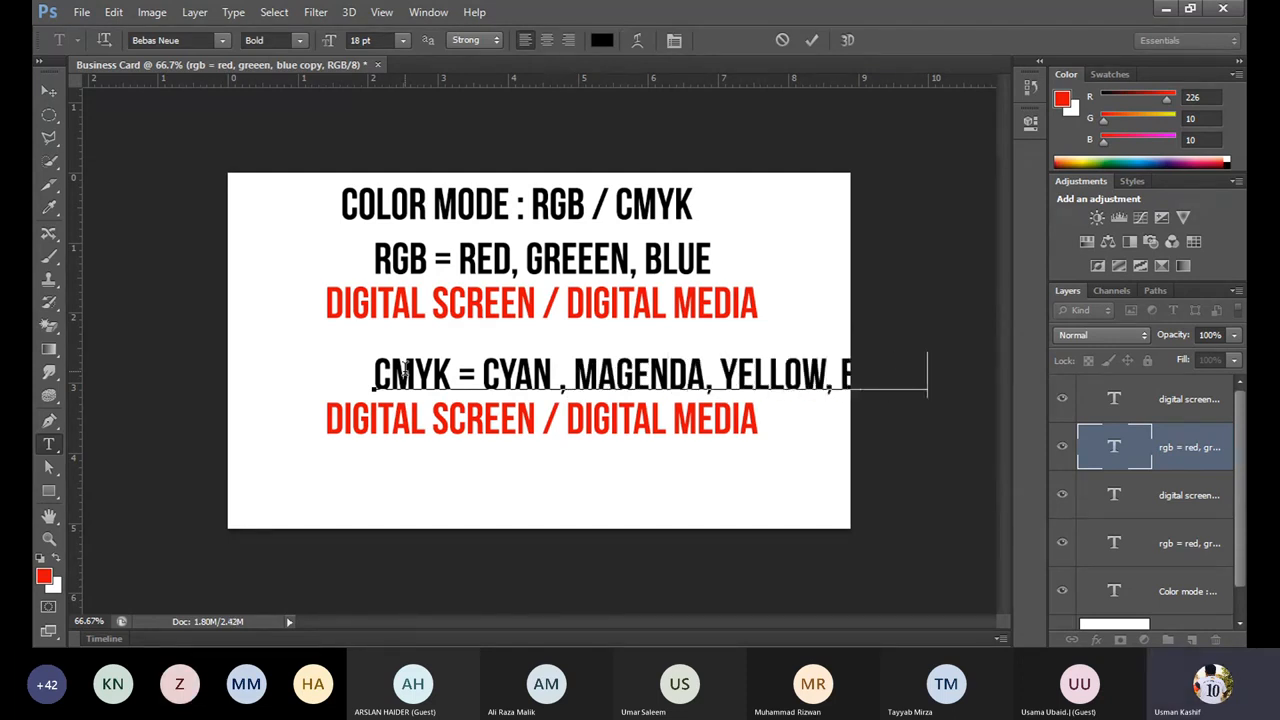
left_click(48, 90)
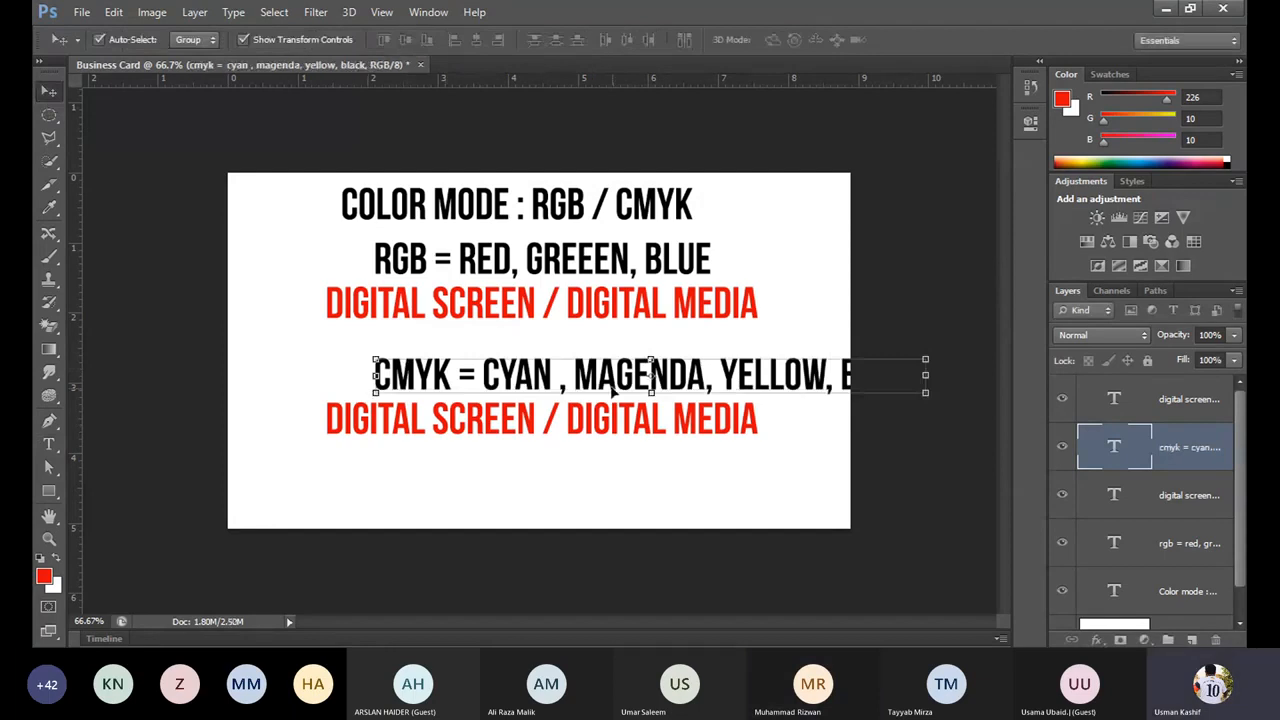
left_click_drag(631, 380, 522, 376)
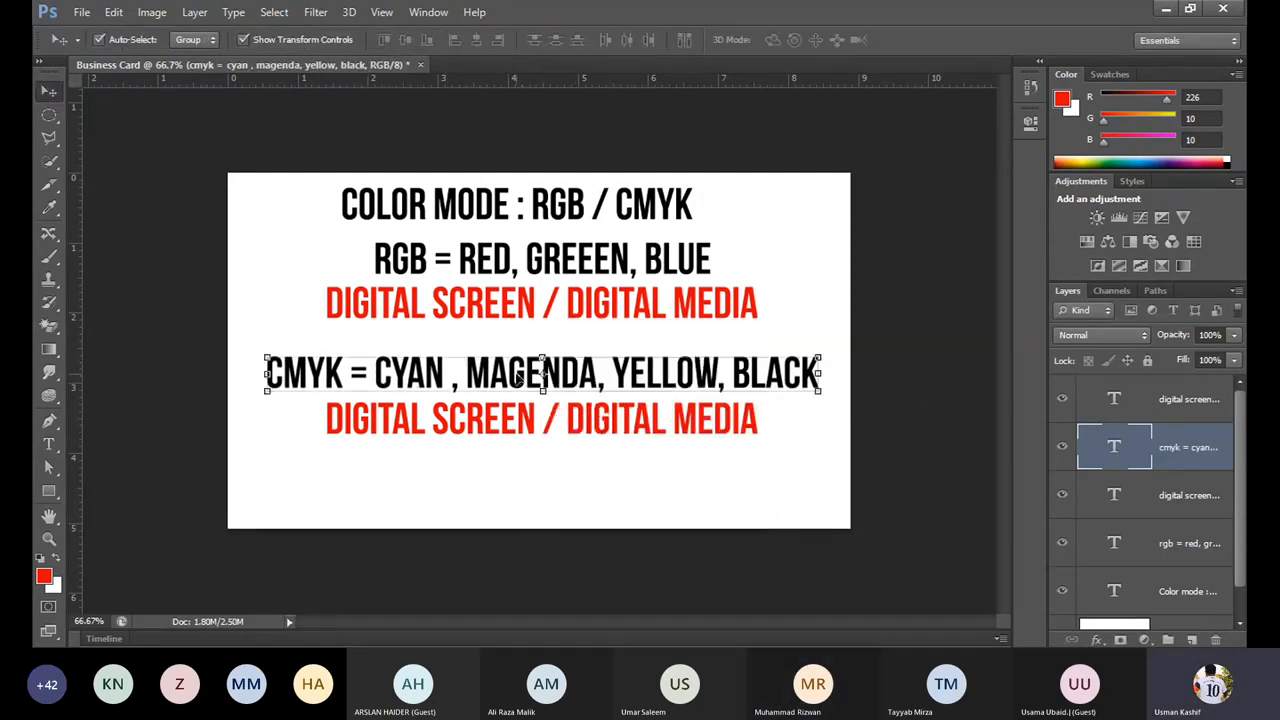
Step: Replace the red line under the CMYK line with "PRINT MEDIA" and move it right to sit roughly centered
left_click(50, 443)
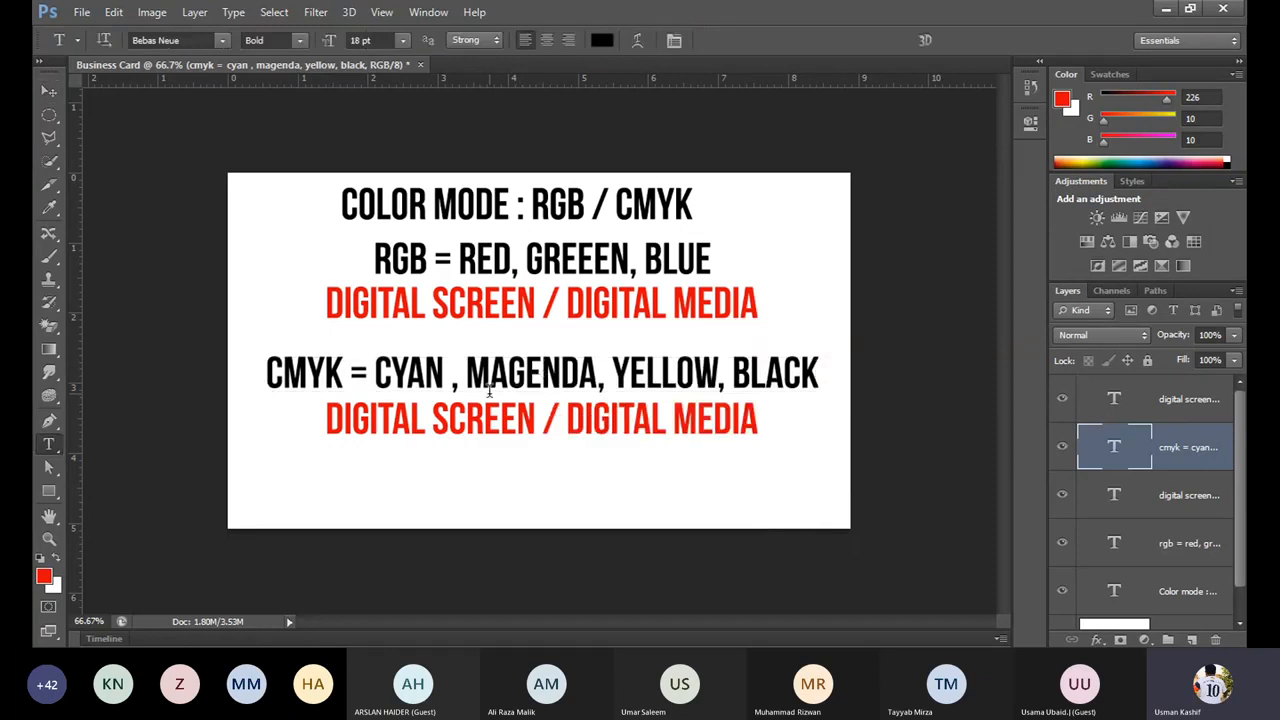
triple_click(490, 418)
type("print media")
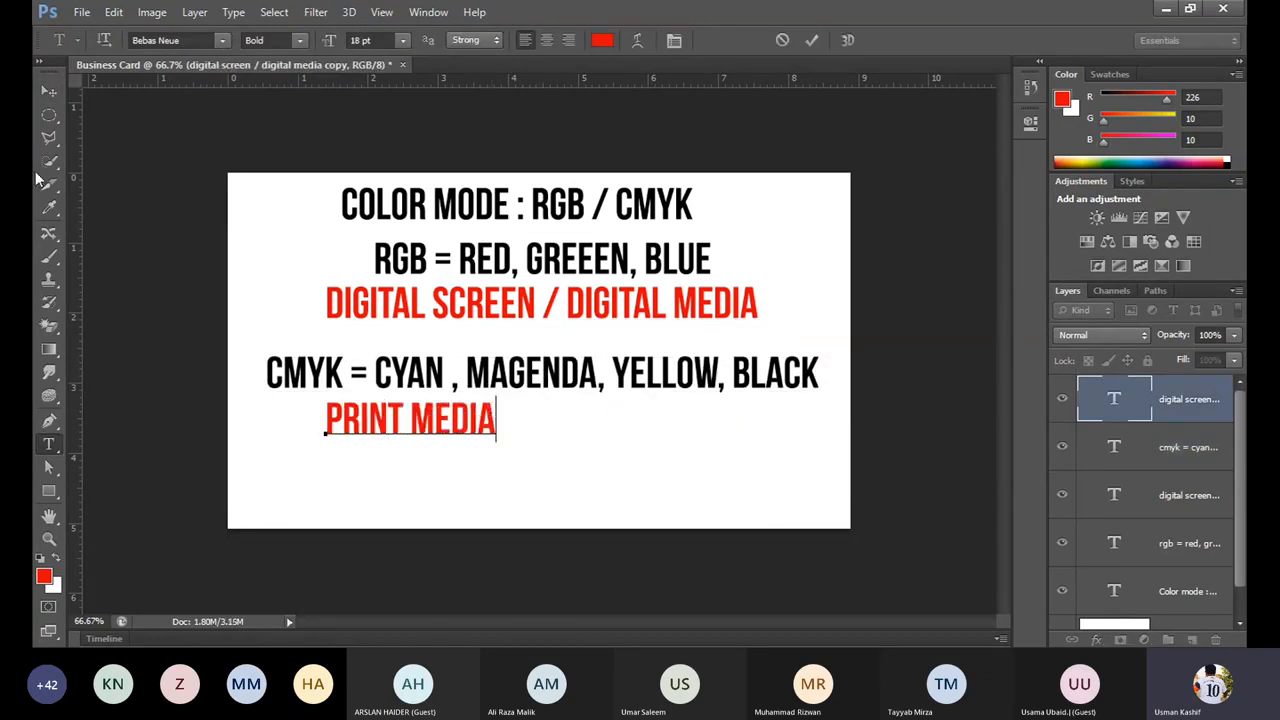
left_click(50, 88)
left_click_drag(437, 425, 557, 427)
Step: Align all five text lines by their horizontal centers and shift the whole group slightly down on the card
left_click_drag(588, 510, 498, 120)
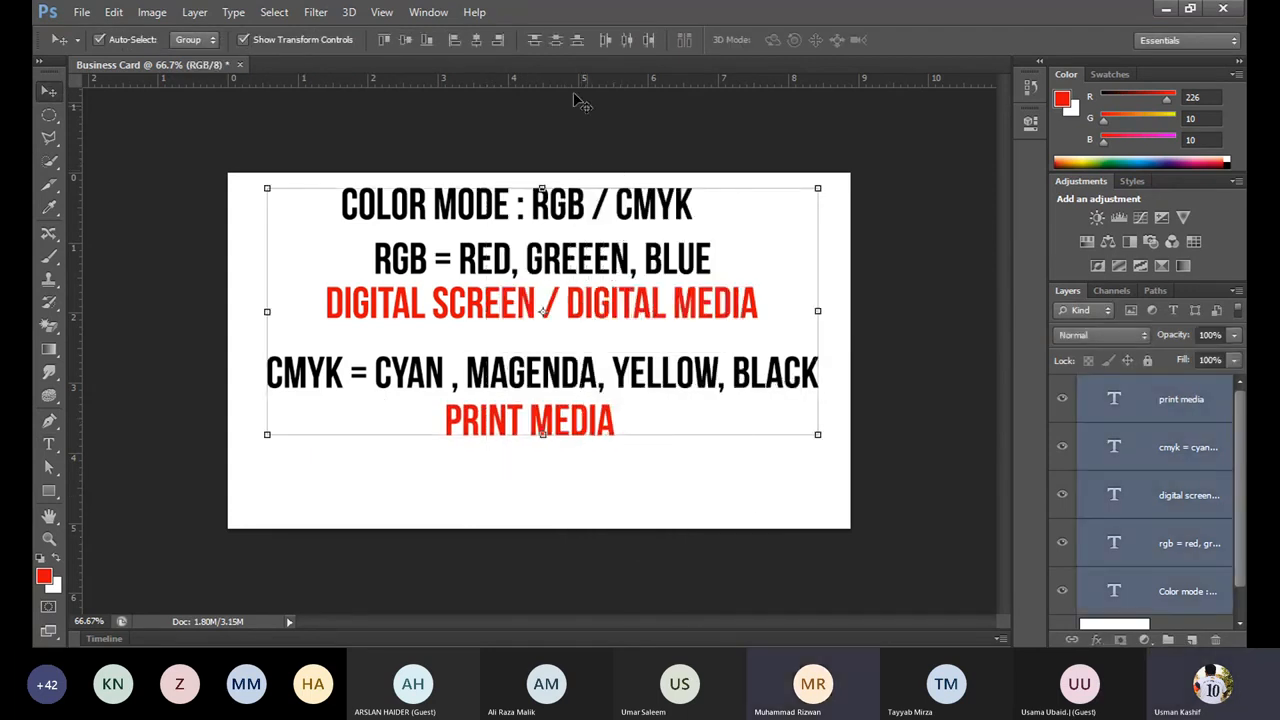
left_click(477, 40)
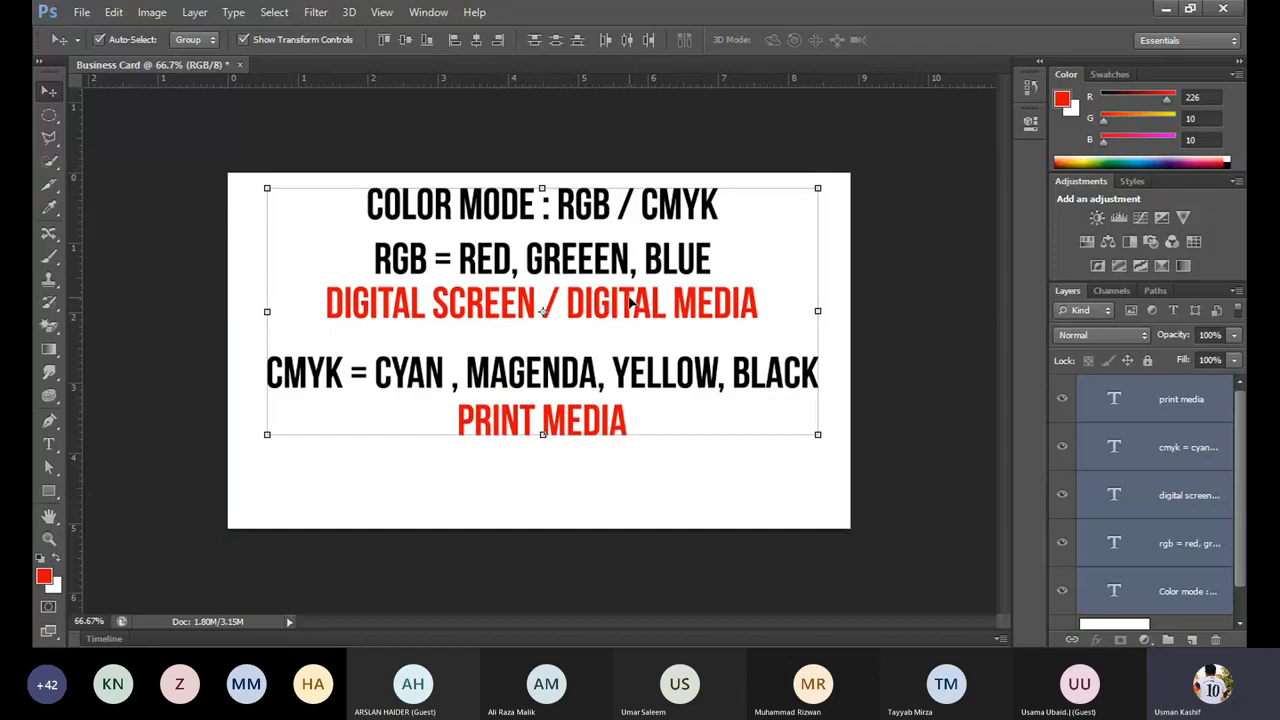
mouse_move(632, 311)
left_mouse_down()
mouse_move(643, 326)
mouse_move(630, 340)
mouse_move(614, 293)
left_mouse_up()
left_click(705, 492)
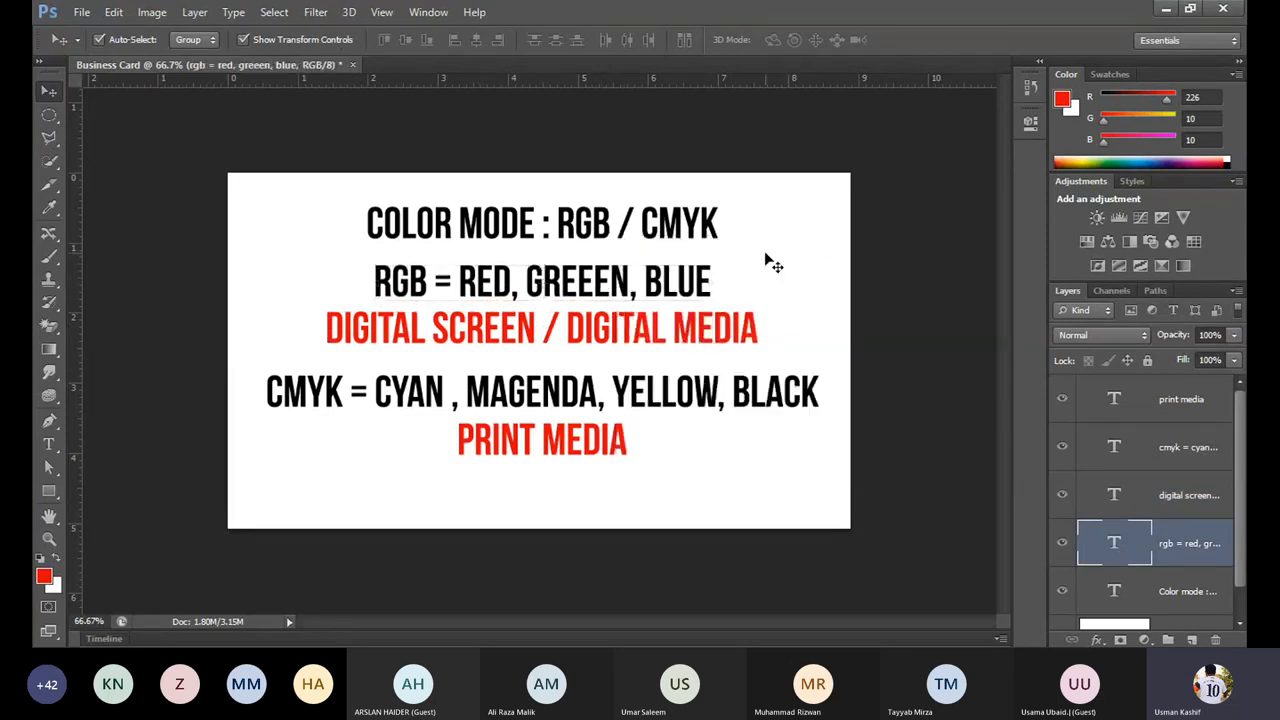
left_click(768, 262)
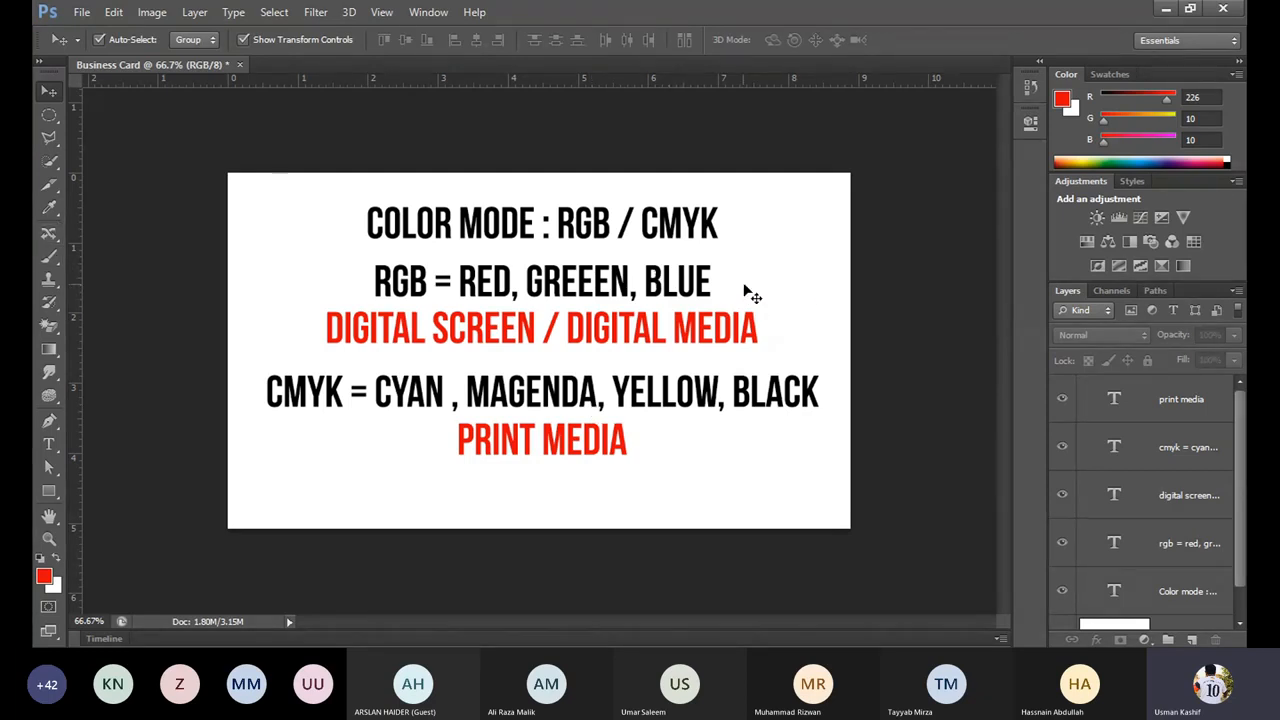
left_click_drag(760, 286, 457, 309)
left_click_drag(830, 368, 396, 406)
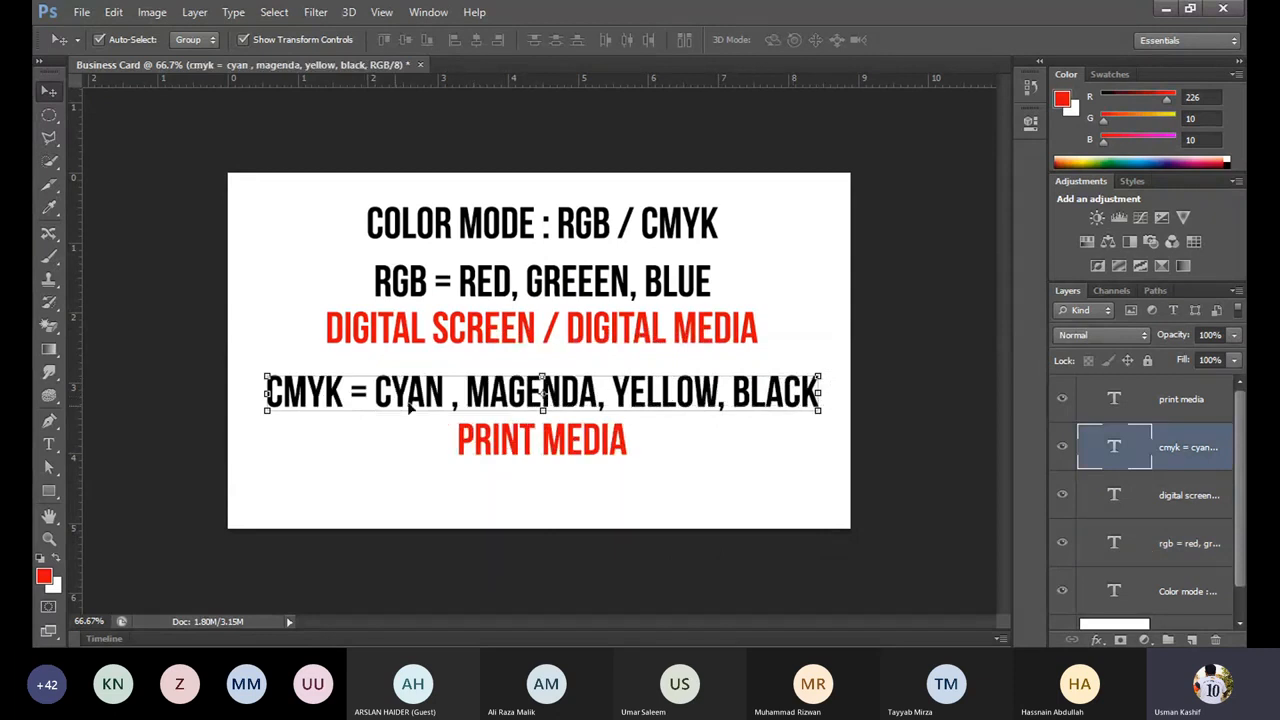
left_click_drag(770, 290, 455, 306)
left_click_drag(845, 361, 370, 410)
left_click(366, 489)
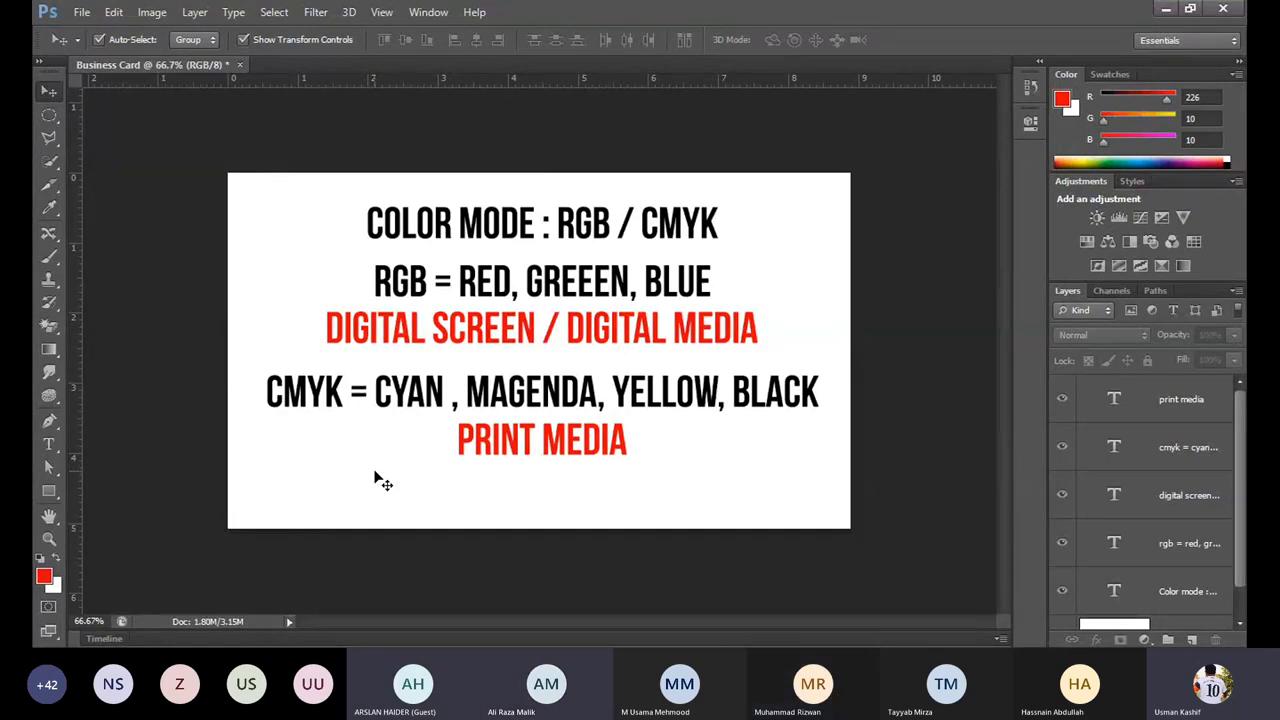
left_click_drag(822, 200, 548, 503)
left_click(606, 506)
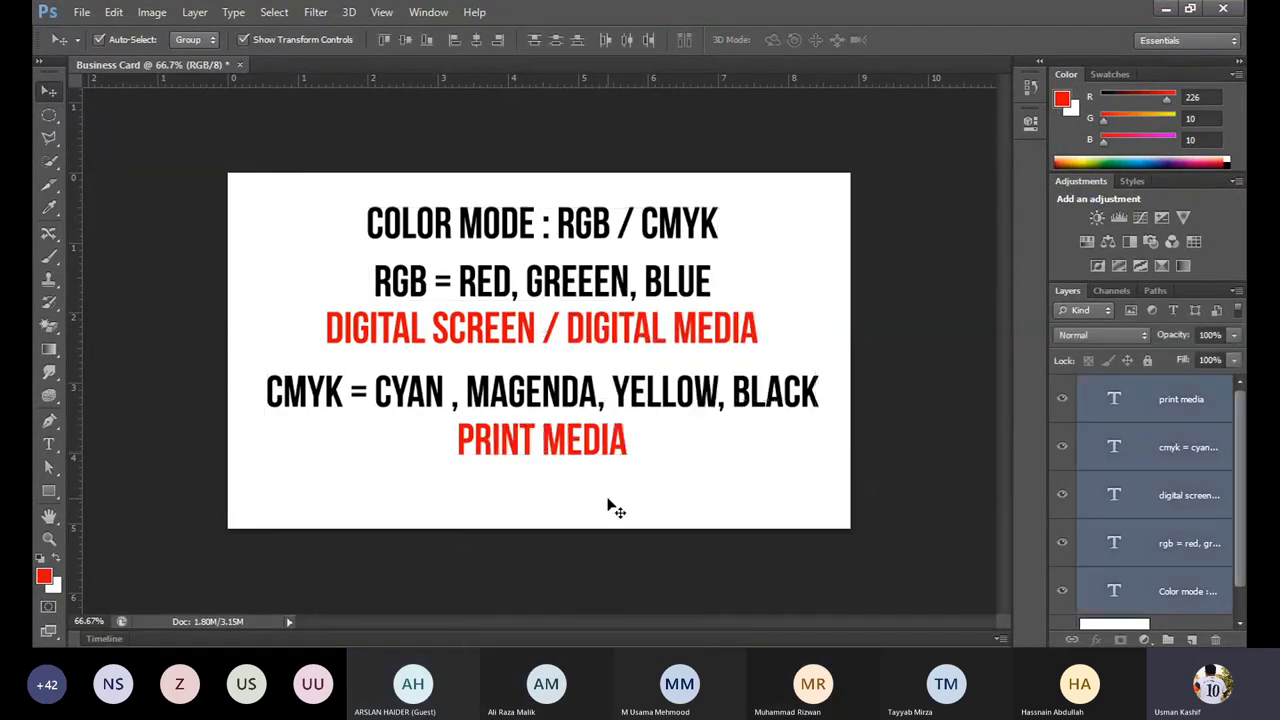
Step: Nudge the red "DIGITAL SCREEN / DIGITAL MEDIA" and "PRINT MEDIA" lines slightly down to even out the line spacing
left_click_drag(514, 334, 513, 343)
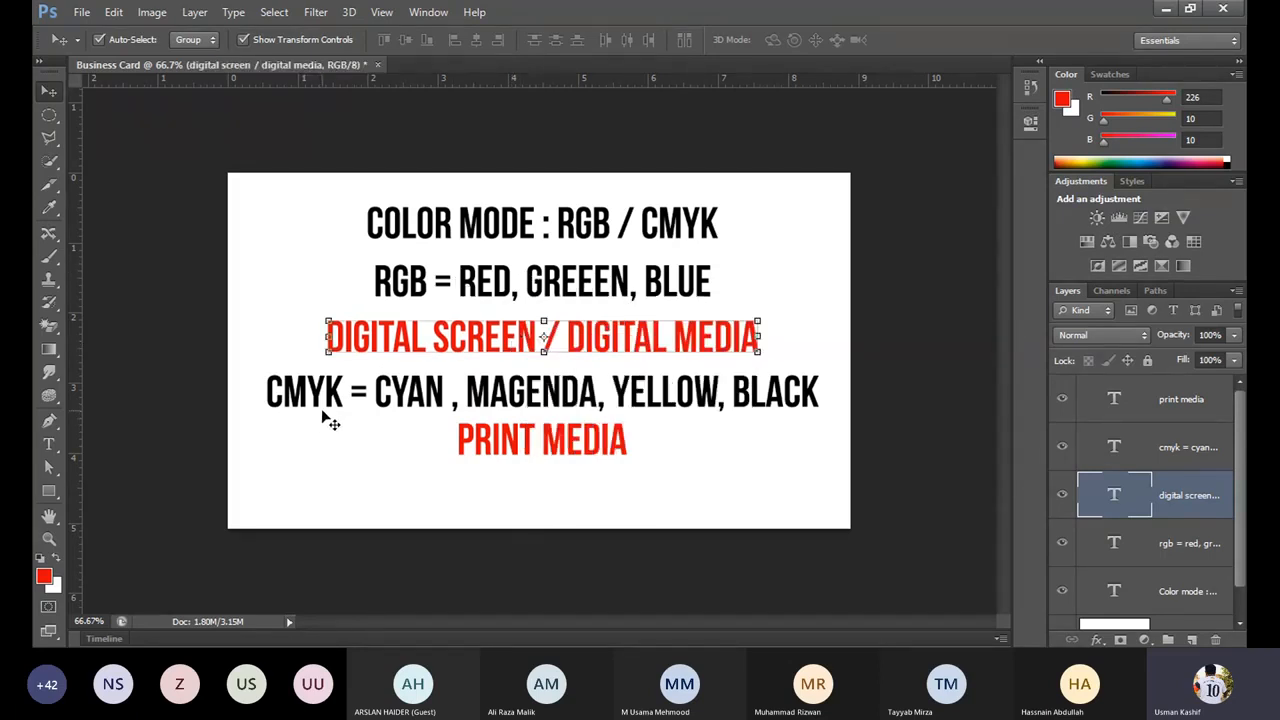
left_click(718, 460)
left_click_drag(560, 452, 565, 275)
left_click(650, 490)
left_click(646, 512)
left_click_drag(646, 492, 552, 170)
left_click(676, 508)
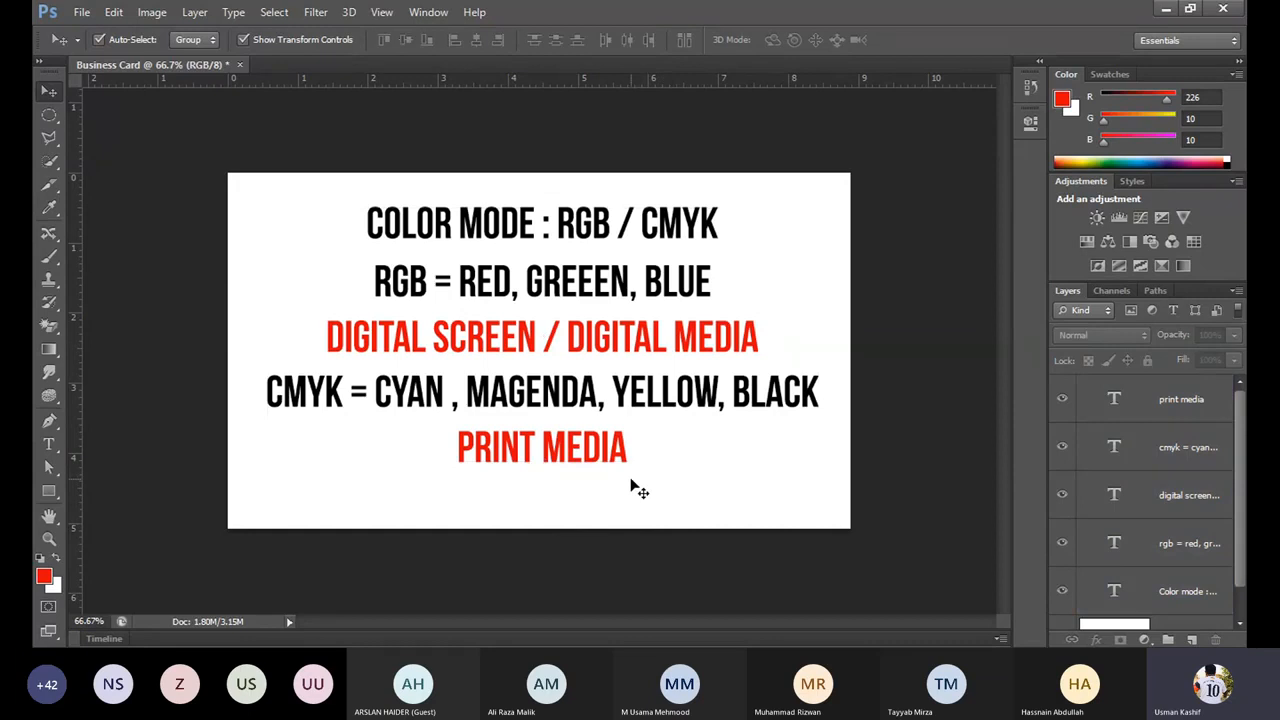
Step: Delete the four text lines below the "COLOR MODE : RGB / CMYK" heading and move the heading to the card's left middle area
left_click_drag(645, 488, 565, 285)
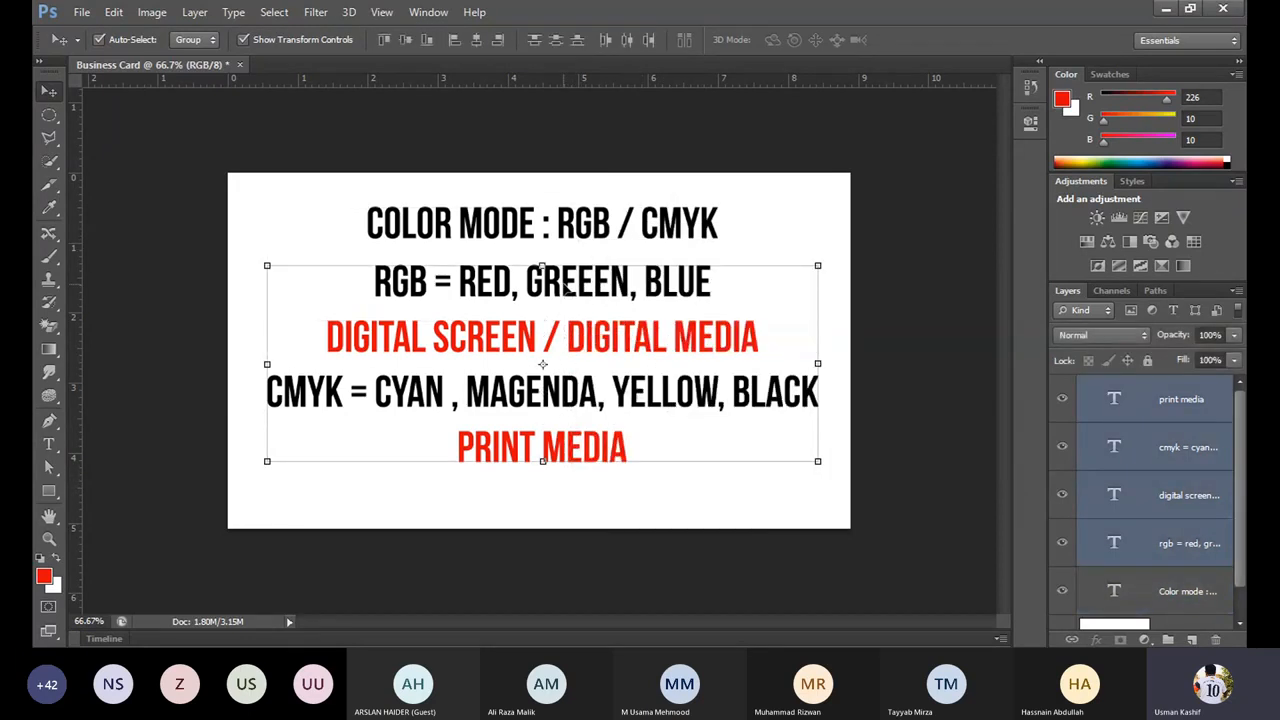
key("Delete")
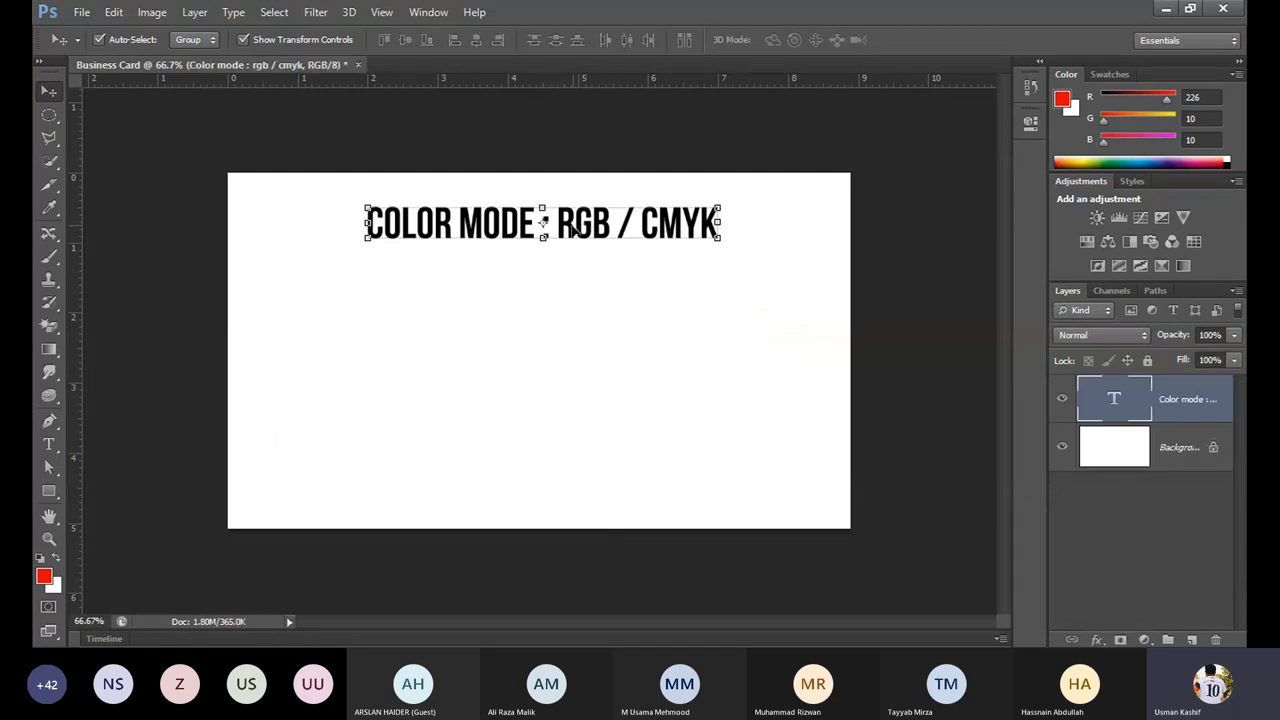
left_click_drag(571, 235, 482, 354)
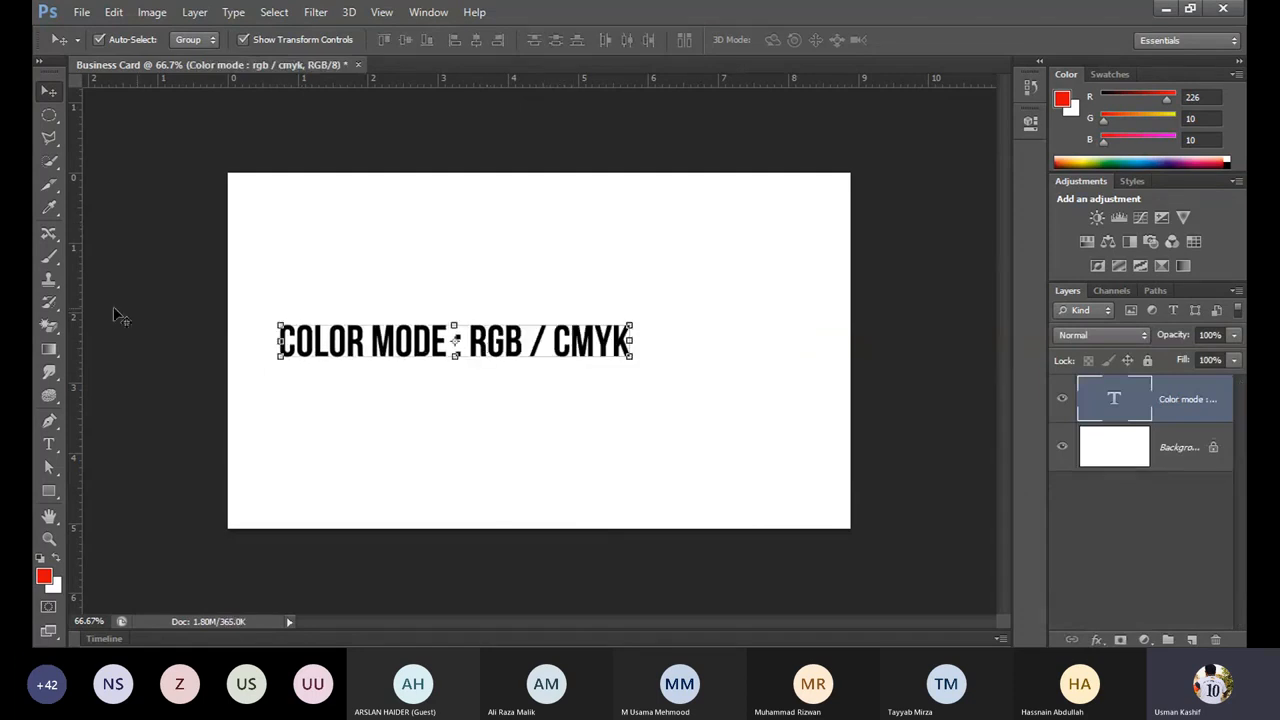
Step: Replace the entire heading text with "RESOLUTION"
left_click(50, 444)
left_click(573, 341)
triple_click(573, 341)
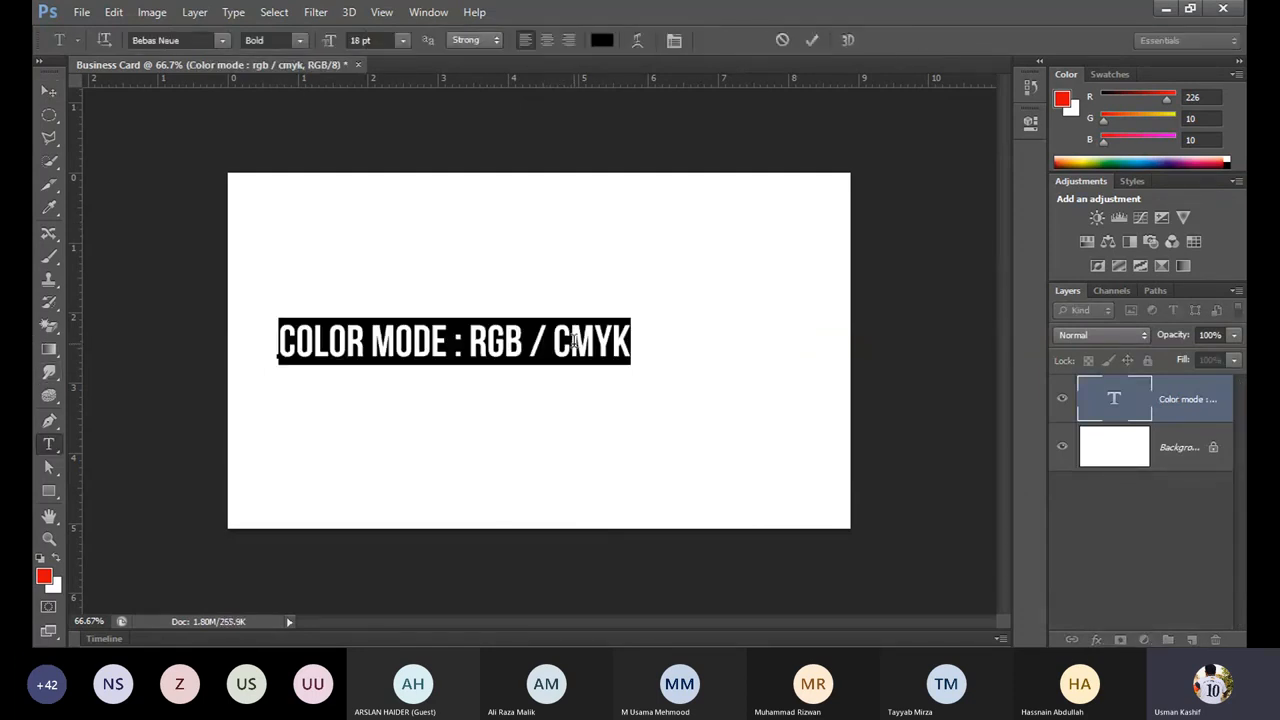
left_click(573, 341)
type("RES")
key("ctrl+a")
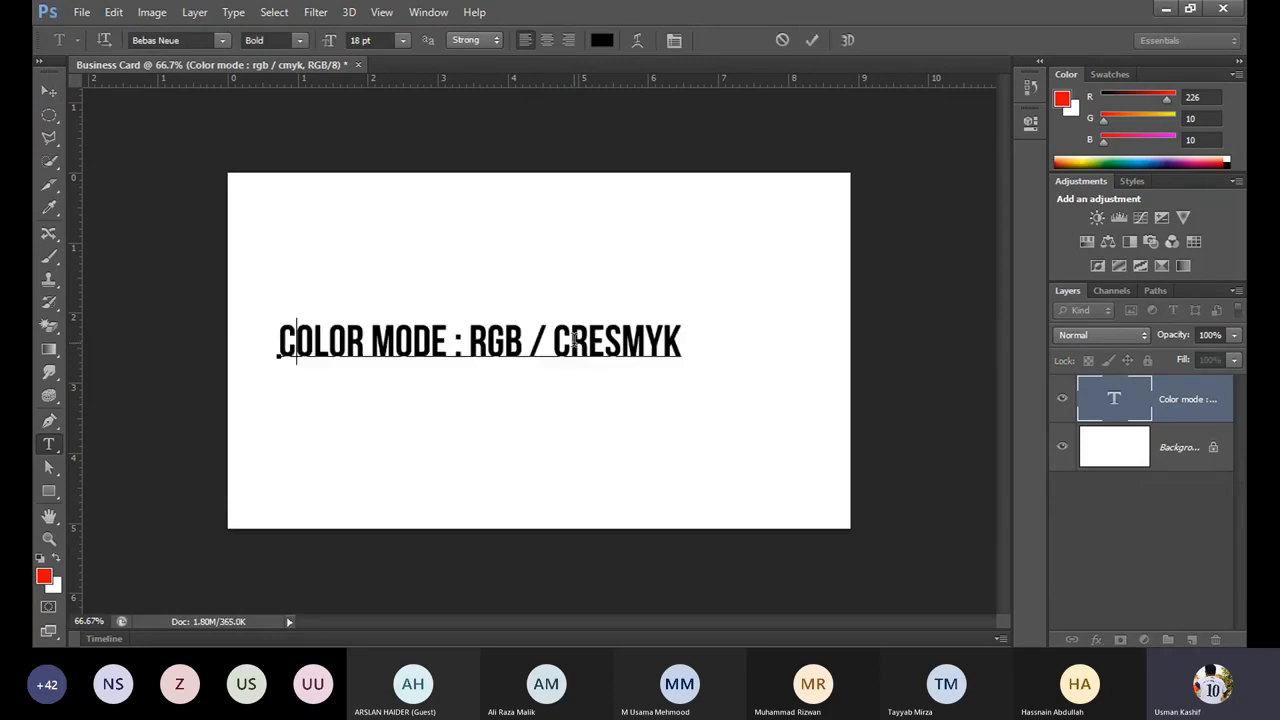
type("REOLU")
key("BackSpace")
key("BackSpace")
key("BackSpace")
type("S")
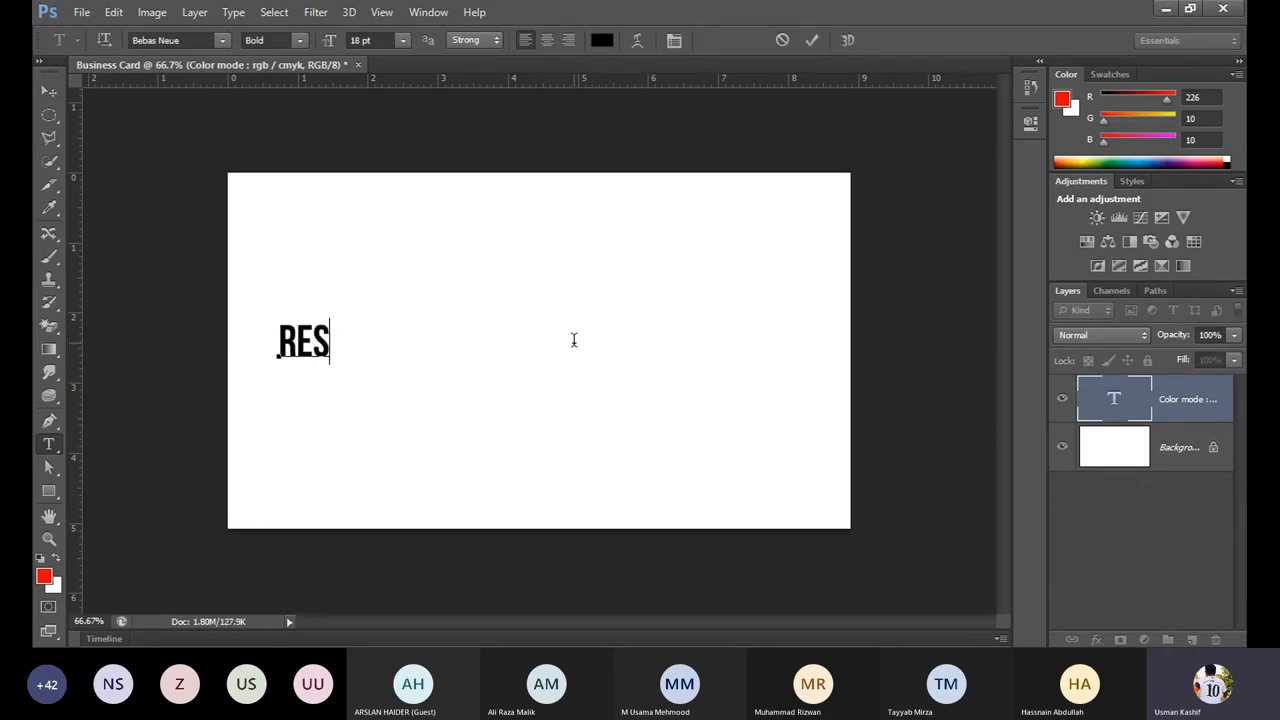
type("OLUTION")
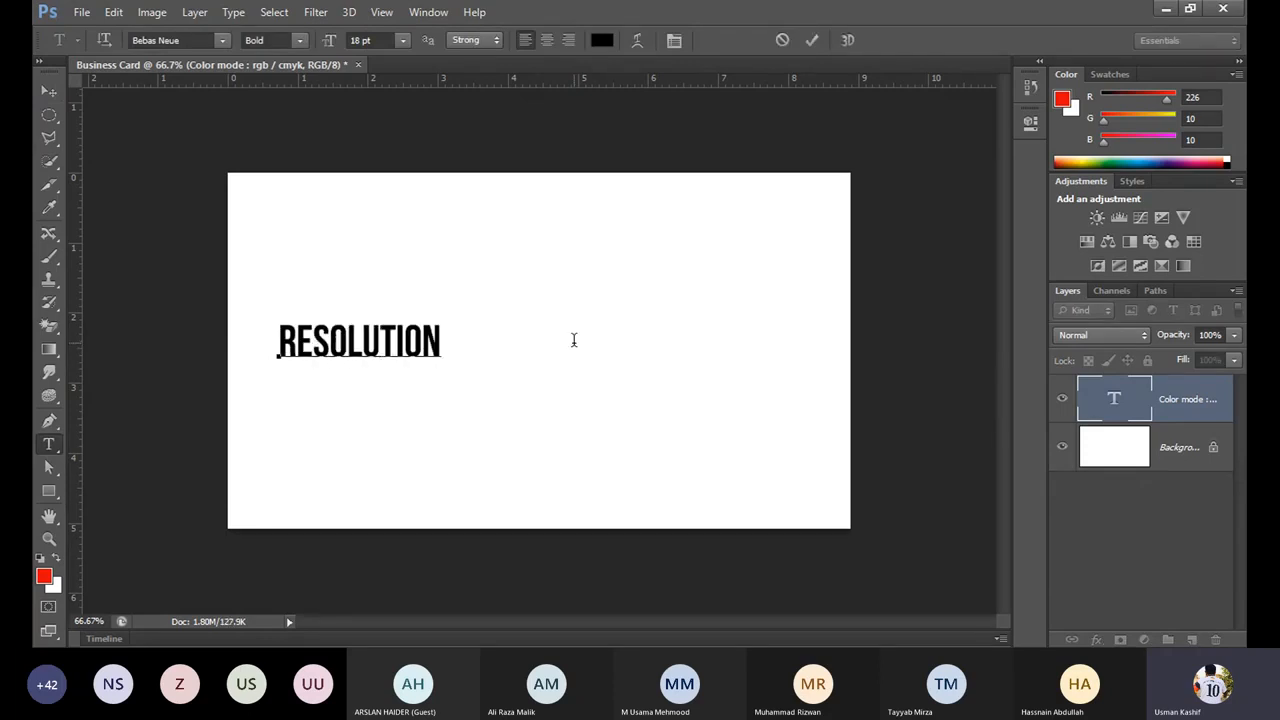
Step: Scale the "RESOLUTION" heading up to about three times its size and place it centered near the card's top edge
left_click(48, 92)
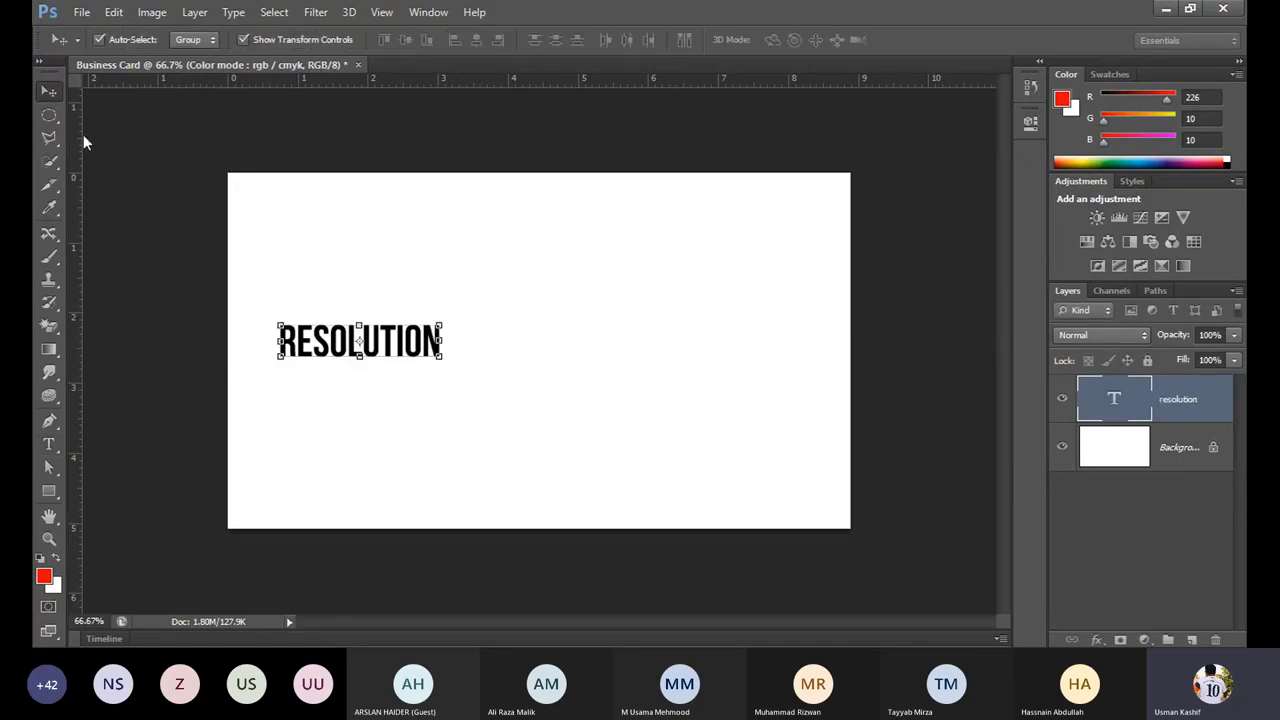
left_click_drag(440, 357, 755, 452)
left_click_drag(569, 410, 592, 262)
key("Return")
left_click(600, 412)
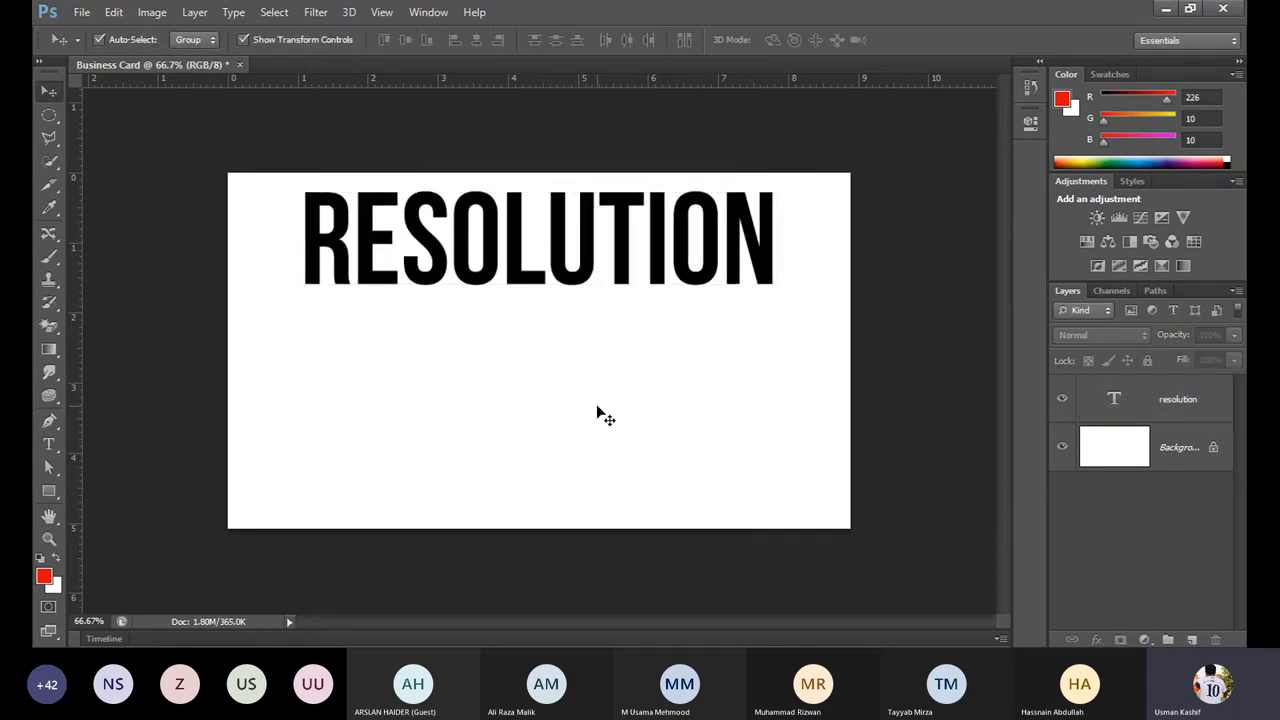
Step: Add an 18 pt black text line "DIGITAL MEDIA : 72 PPI" below the heading
left_click(48, 444)
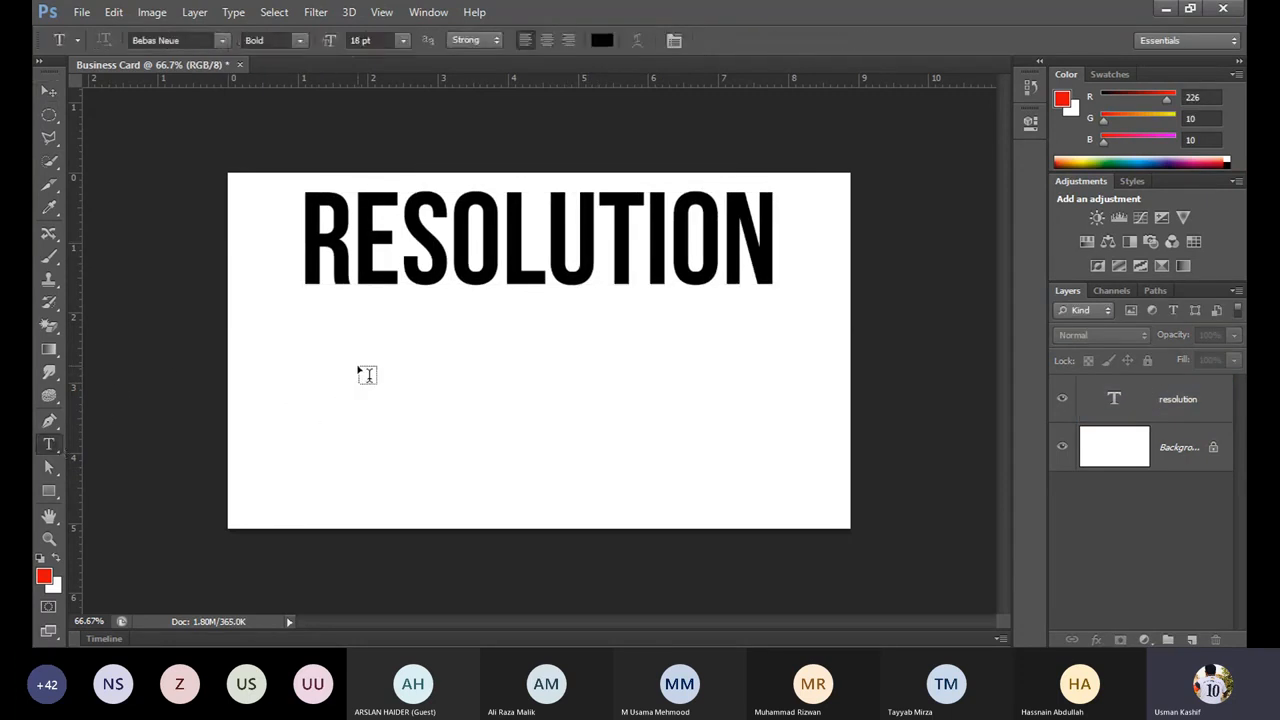
left_click(315, 369)
type("DIG")
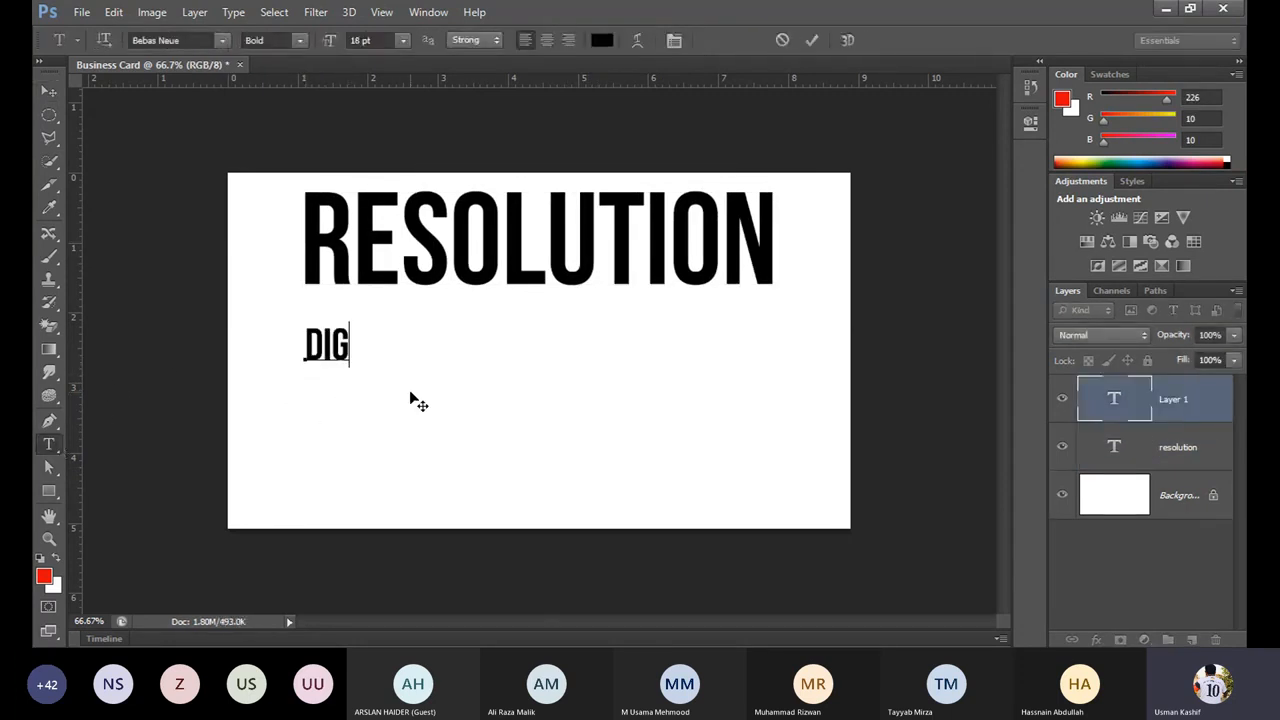
type("ITAL EMDIA")
key("BackSpace")
key("BackSpace")
key("BackSpace")
key("BackSpace")
key("BackSpace")
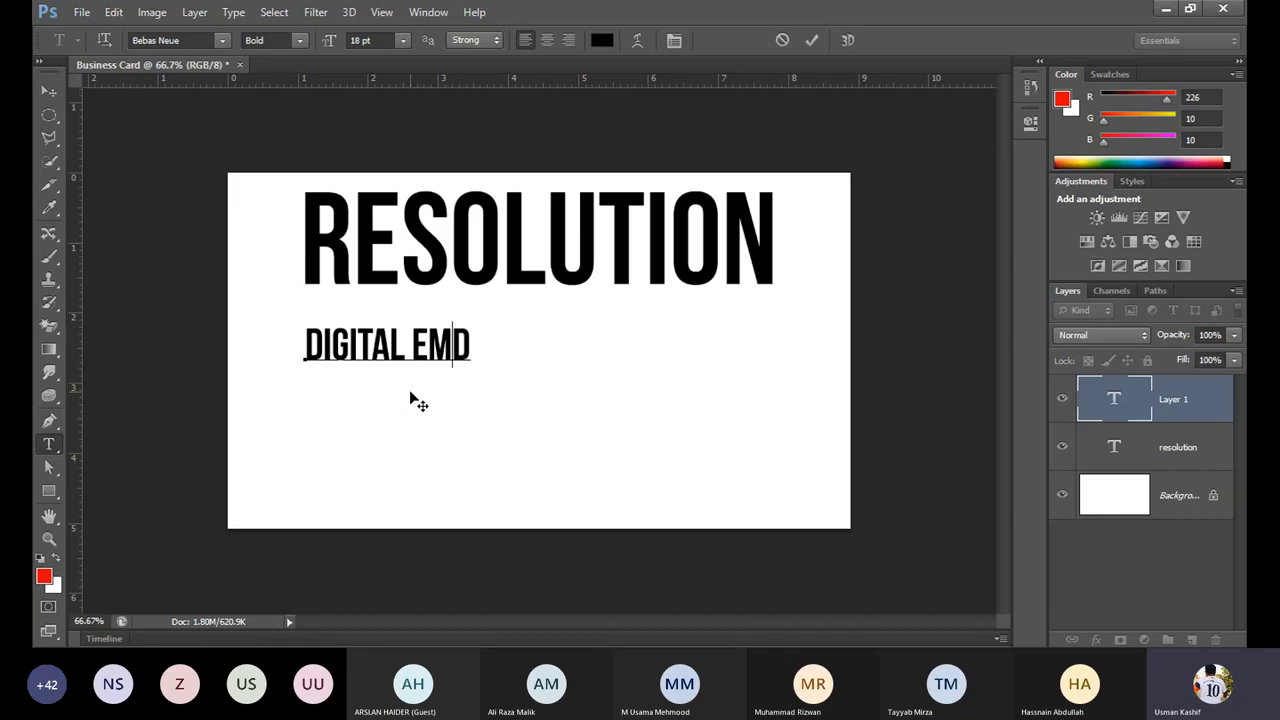
type("MEDIA ")
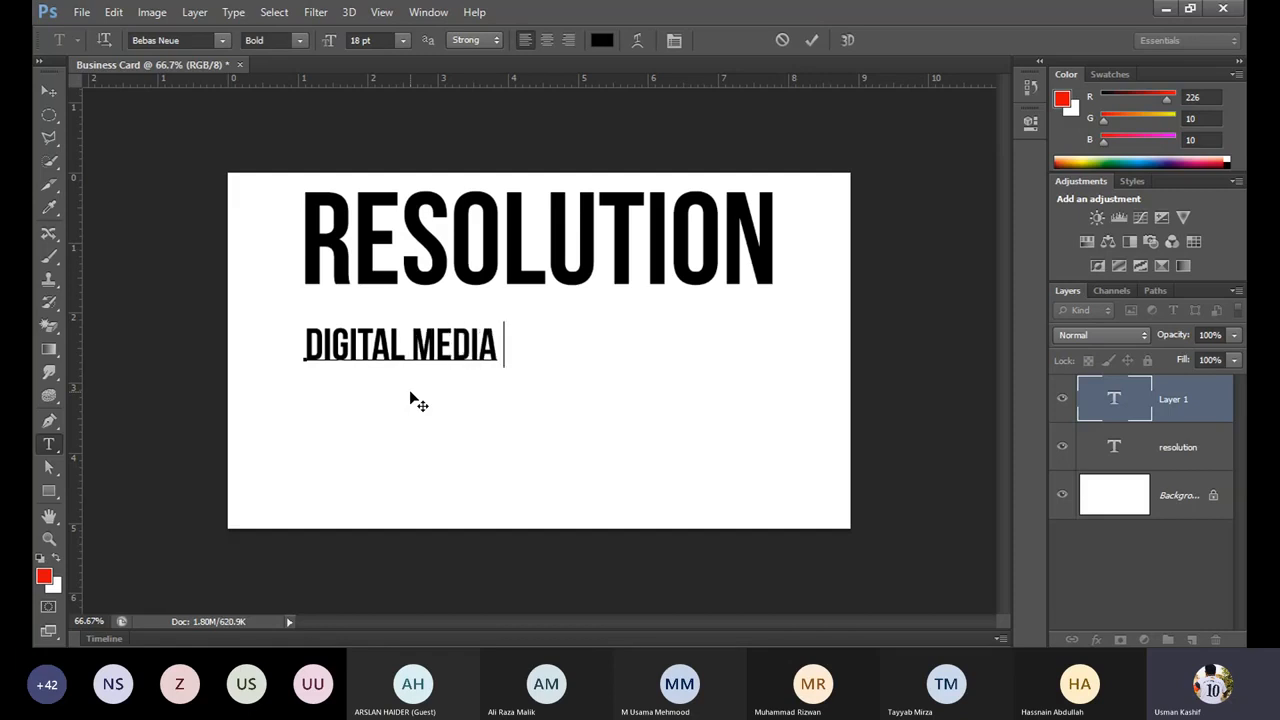
type(": 72 PPI")
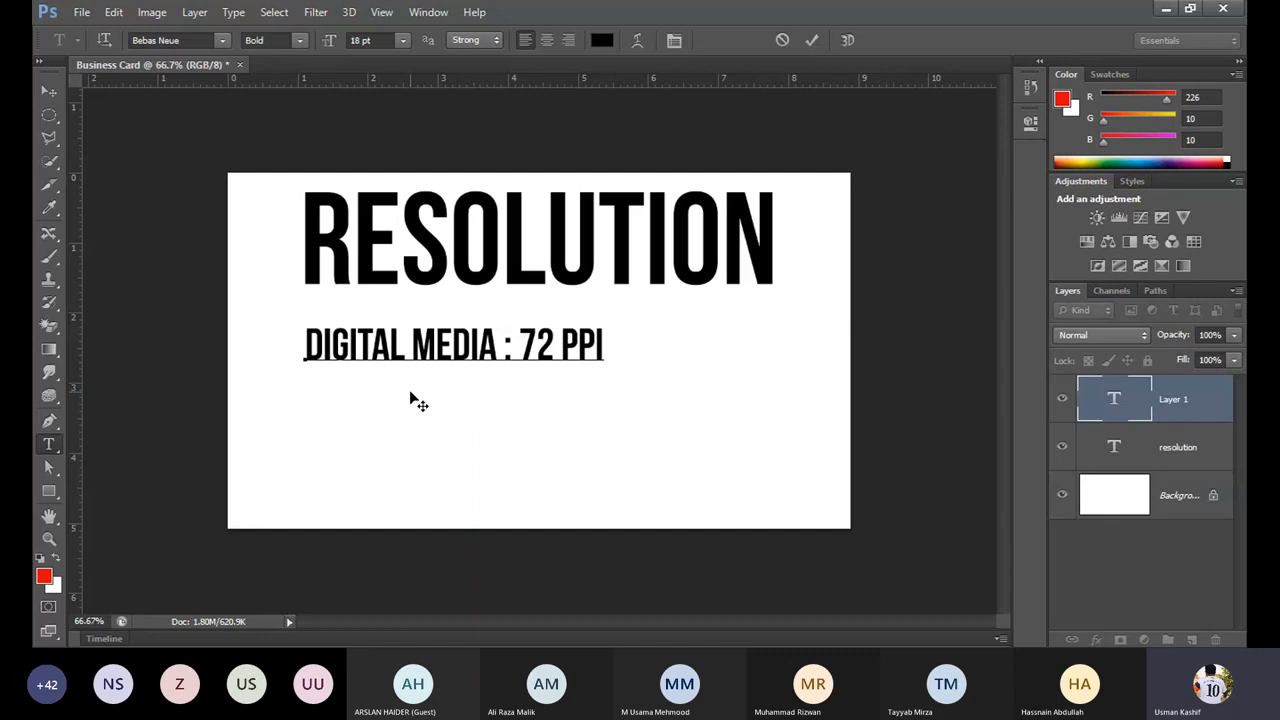
Step: Add the line "PRINT MEDIA : 300 PPI" to the same text block, leaving a blank line above it
key("Return")
type("PR INT MEDIA")
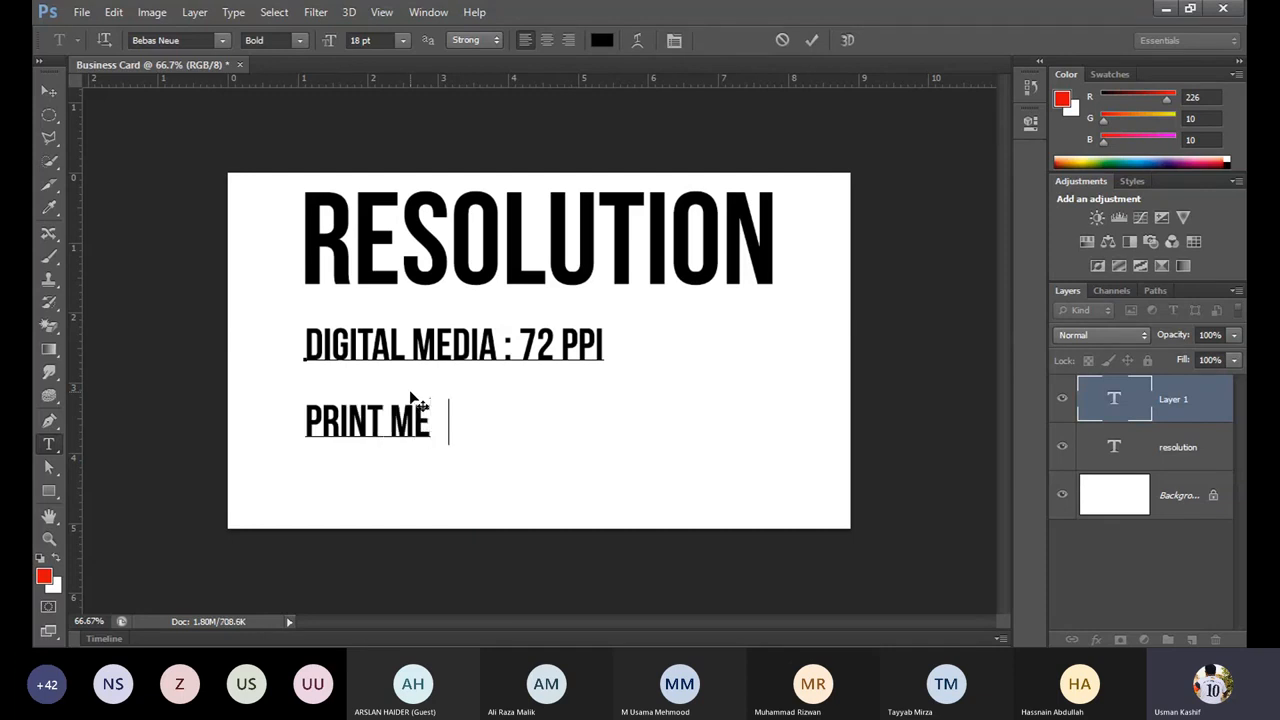
type(": 300PPI")
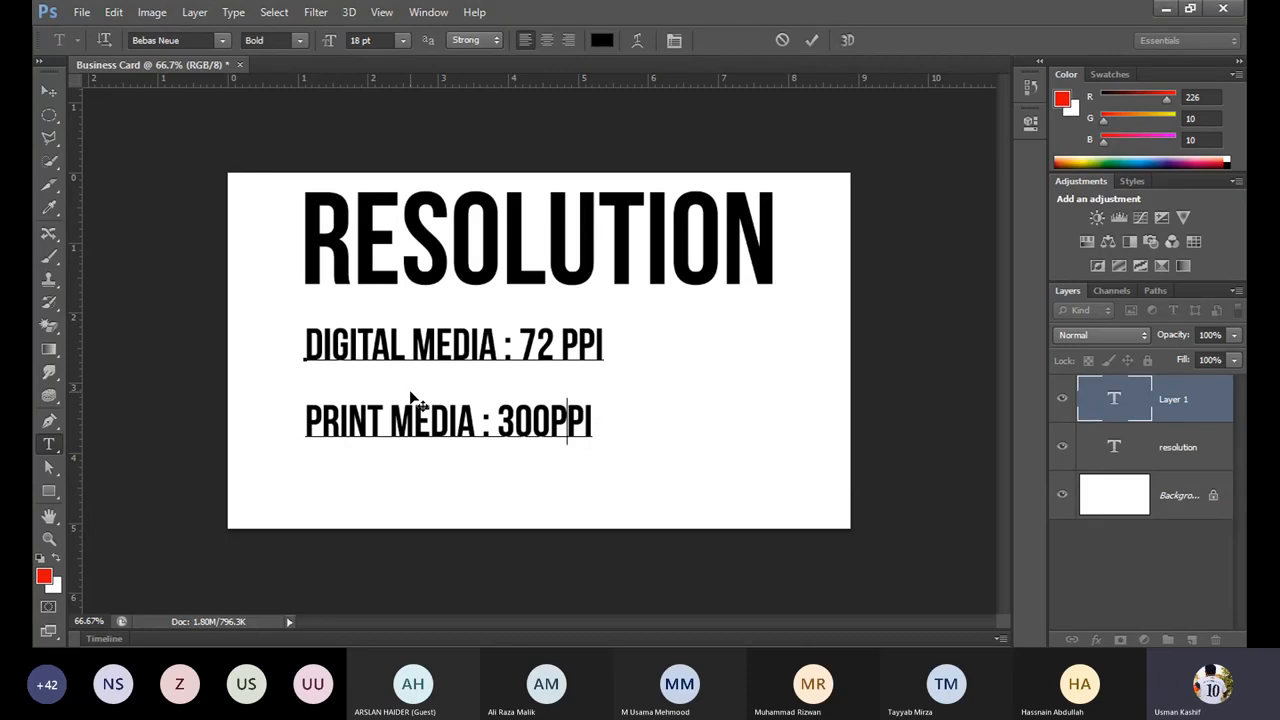
key("Left")
Step: Move the two-line media text block right and slightly up, roughly centered under the "RESOLUTION" heading
left_click(48, 92)
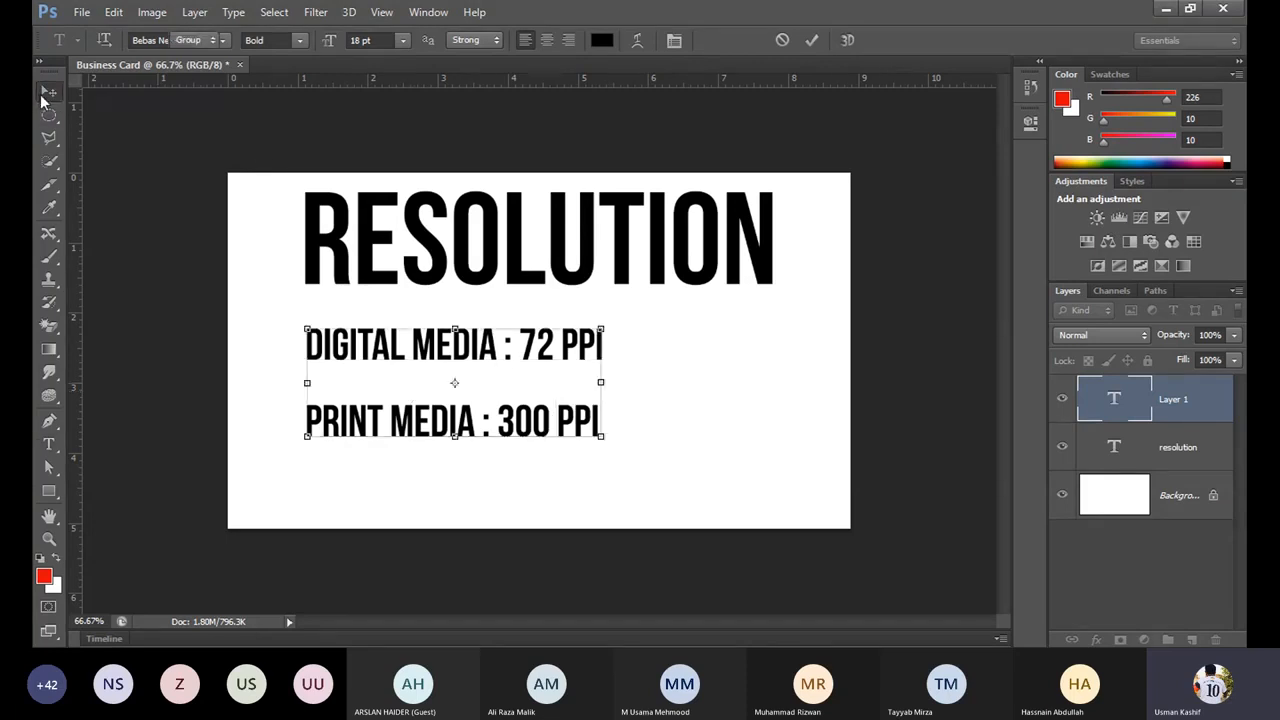
left_click_drag(580, 422, 646, 398)
left_click(746, 369)
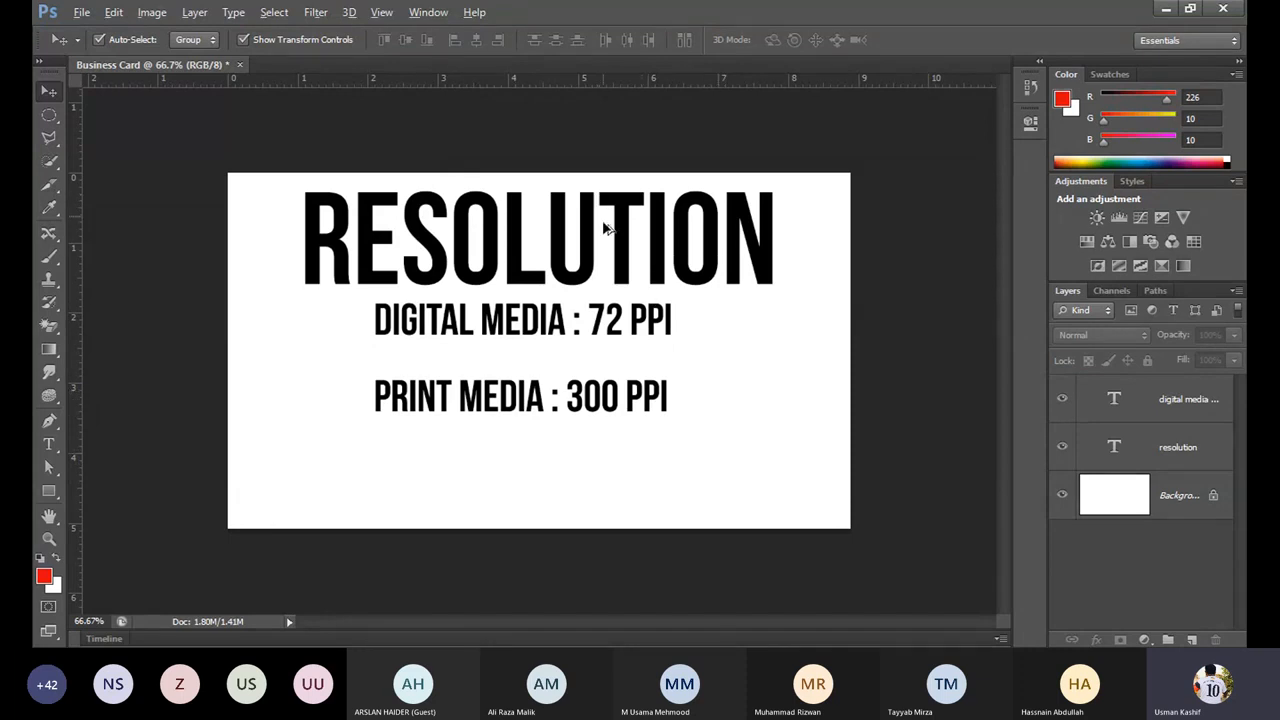
Step: Examine the pixel grid and edge pixels of the "RESOLUTION" heading's letters up close, then compare with the whole card
scroll(605, 212, "up", 5)
scroll(605, 210, "up", 10)
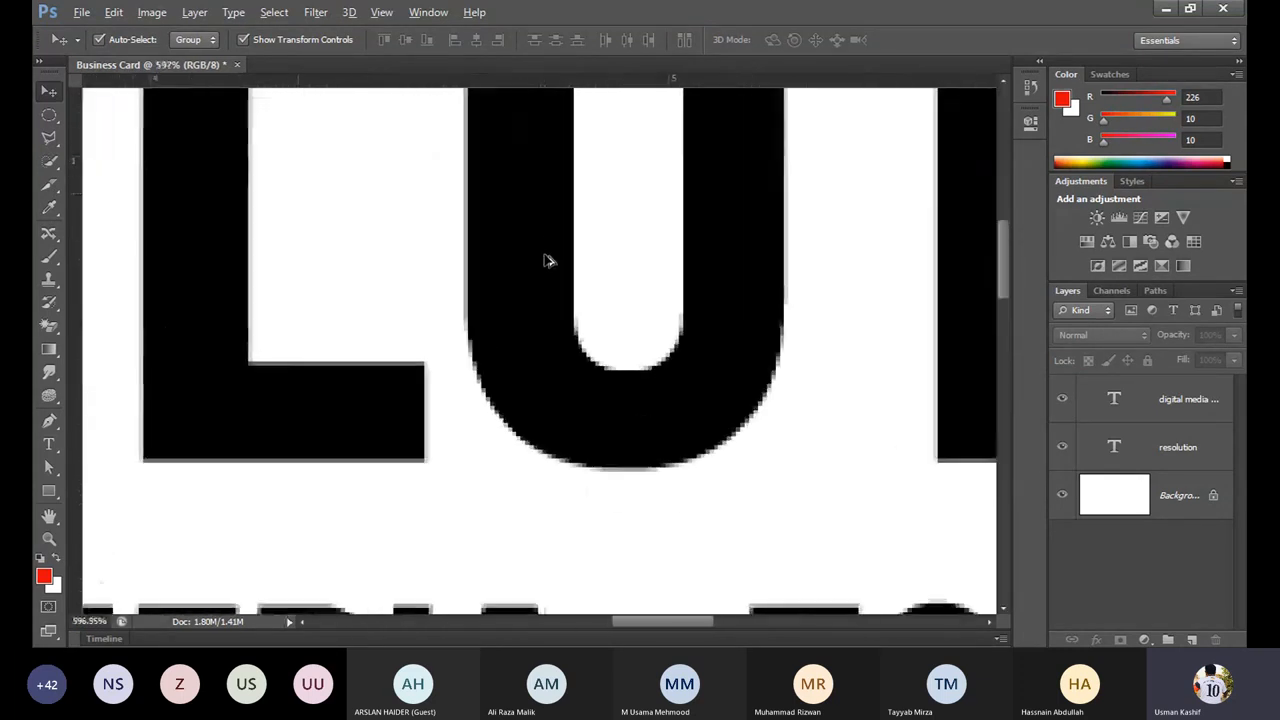
scroll(556, 287, "up", 3)
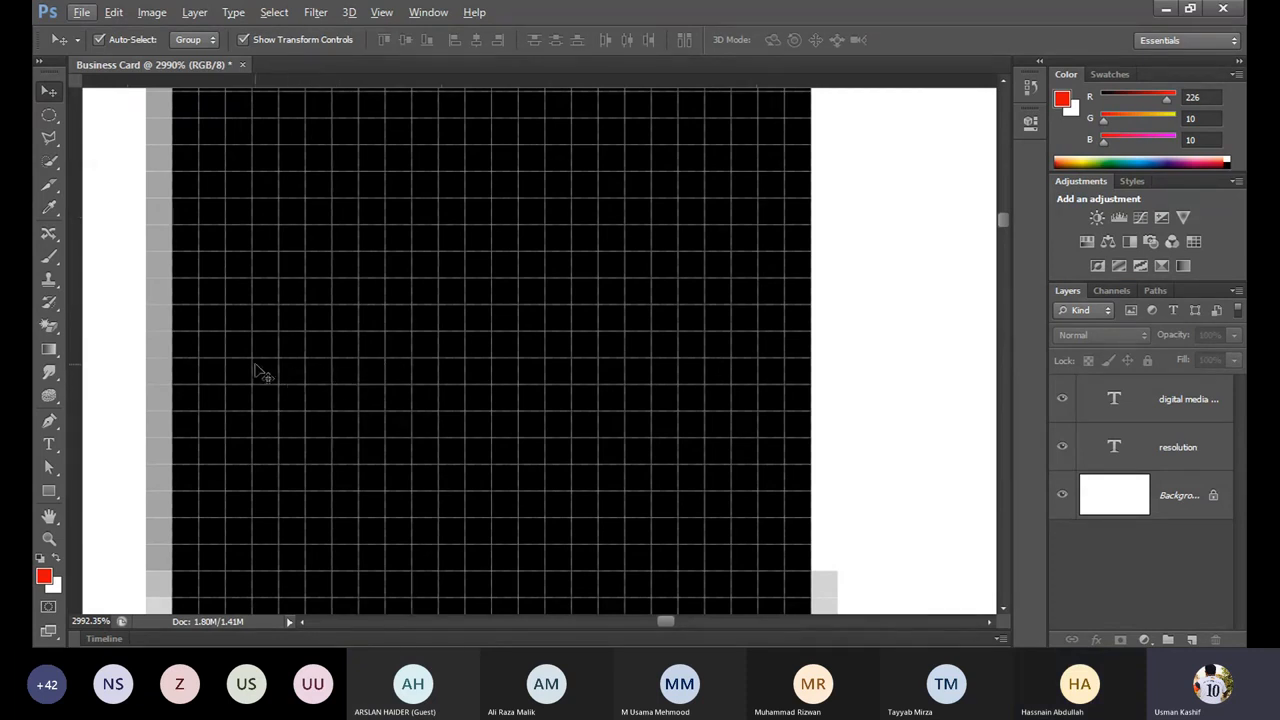
scroll(495, 380, "down", 2)
scroll(495, 380, "down", 2)
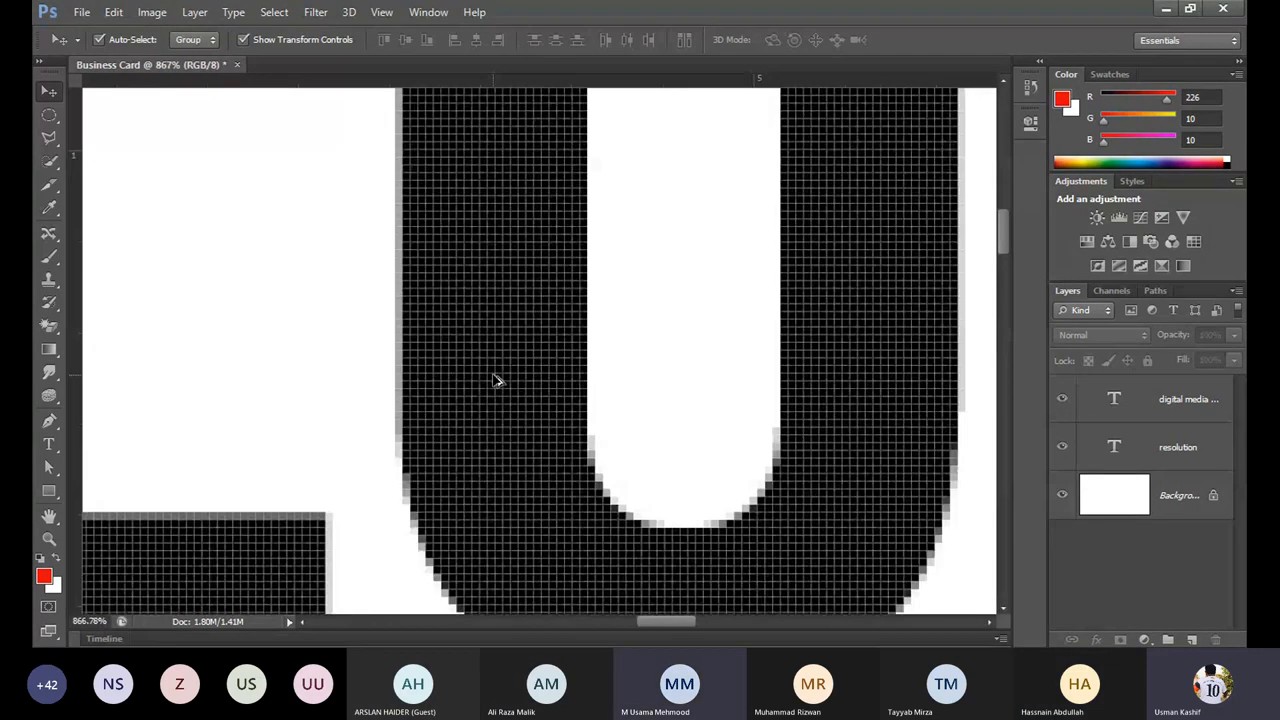
scroll(495, 380, "up", 1)
scroll(495, 380, "down", 3)
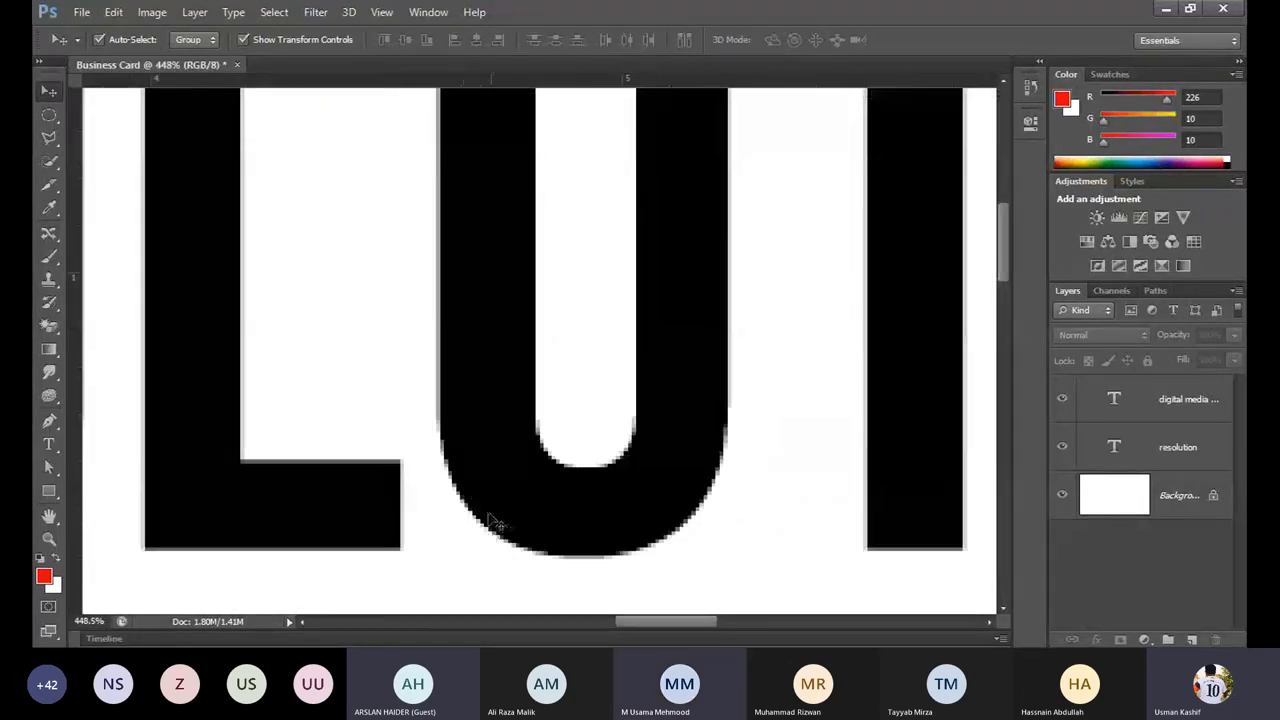
scroll(510, 475, "up", 2)
scroll(512, 472, "up", 2)
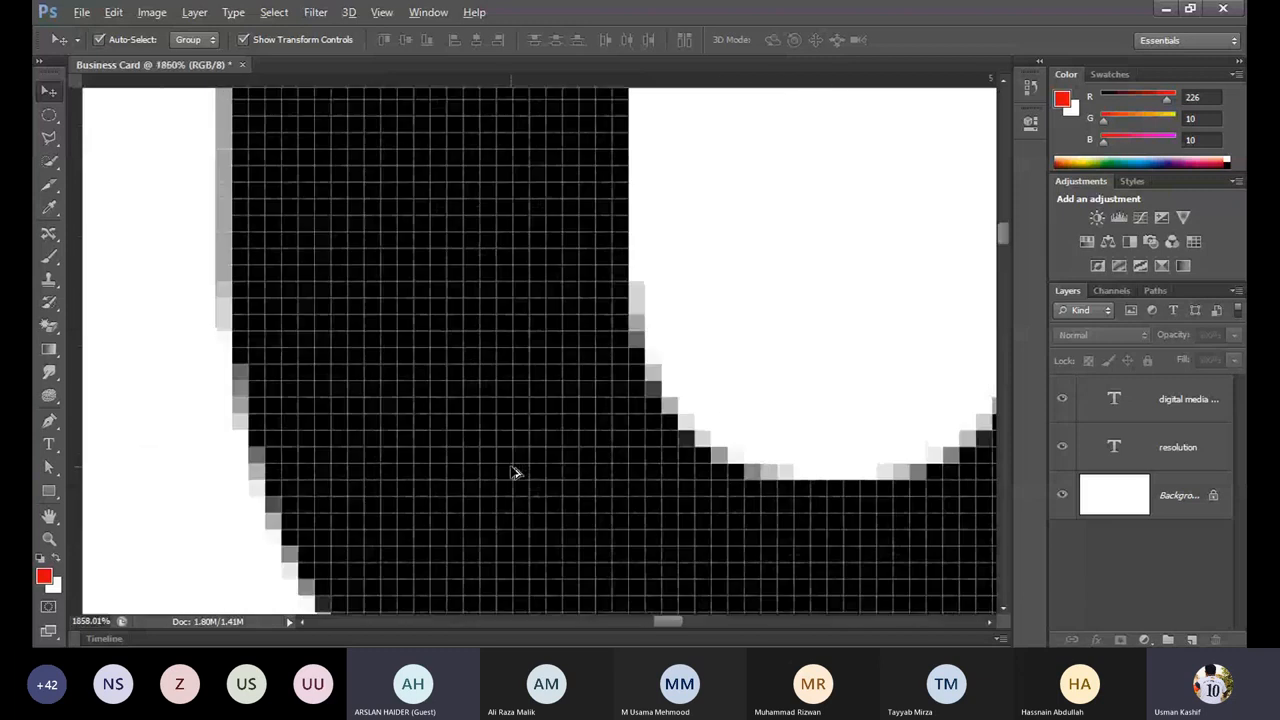
scroll(512, 472, "down", 4)
scroll(512, 472, "down", 5)
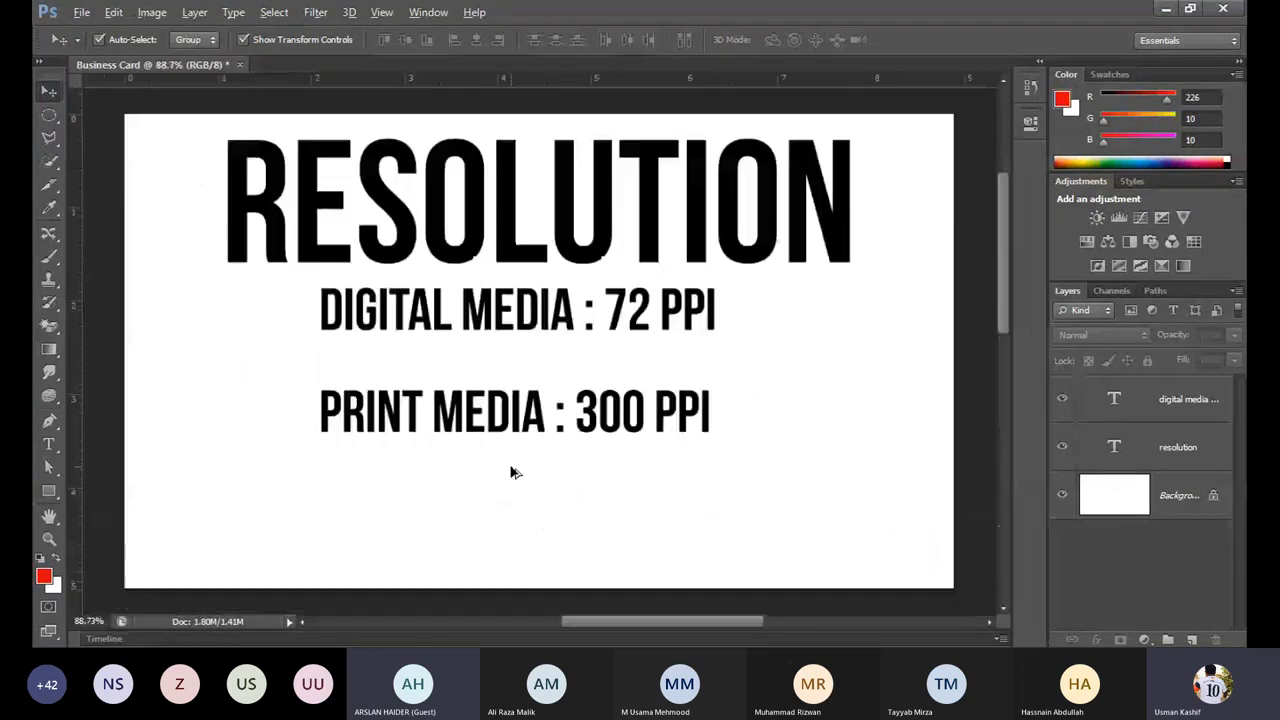
scroll(620, 436, "up", 1)
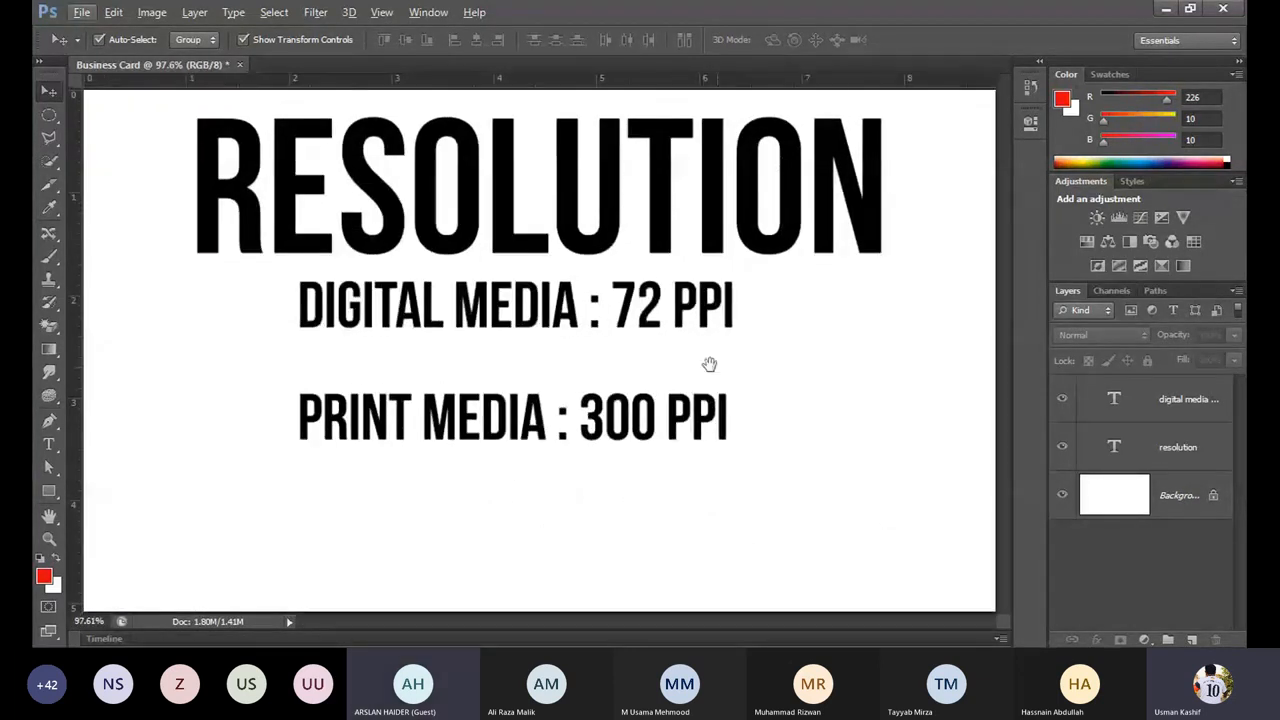
scroll(632, 405, "down", 3)
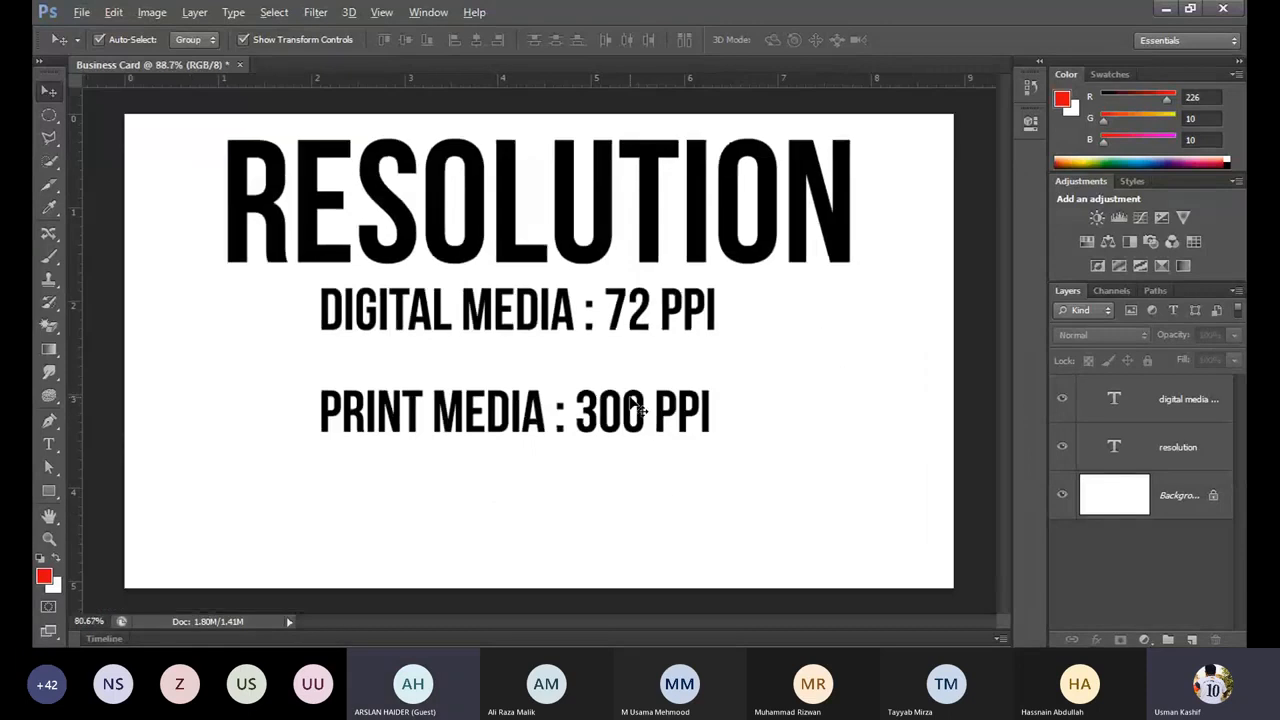
scroll(632, 404, "up", 2)
key("alt")
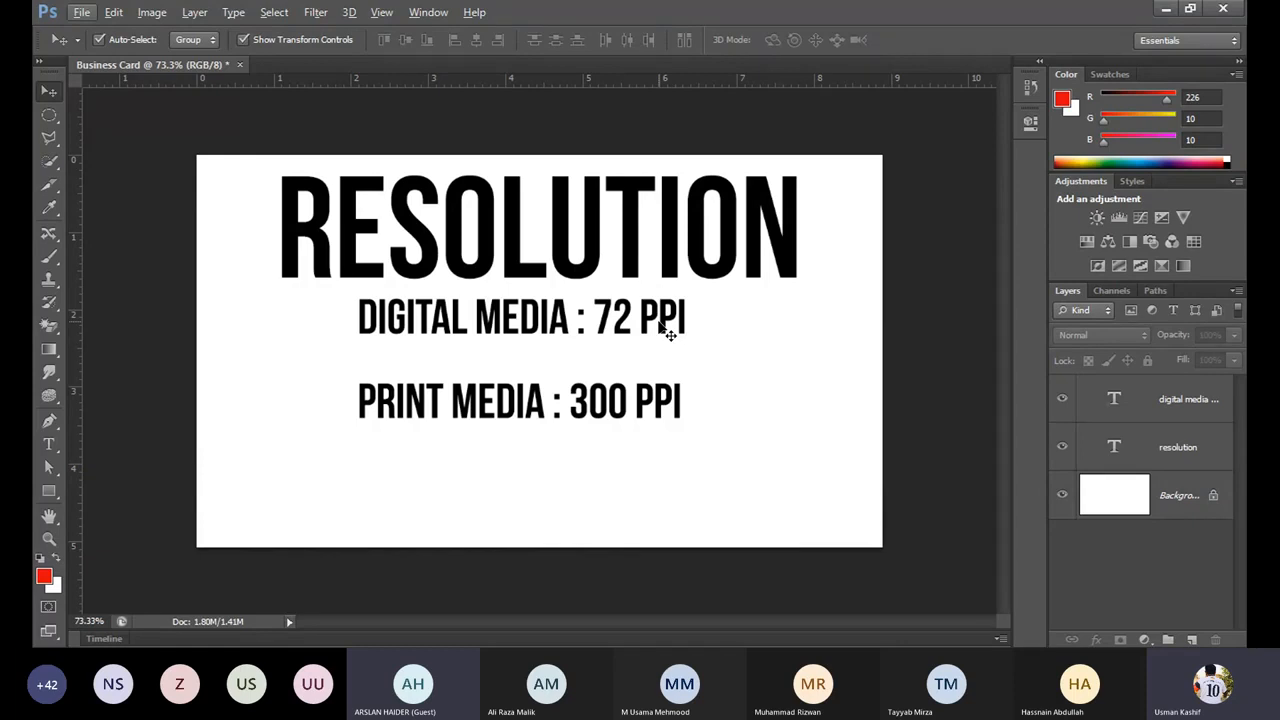
Step: Nudge the two-line media text block slightly down and to the left beneath the "RESOLUTION" heading
left_click_drag(634, 407, 626, 402)
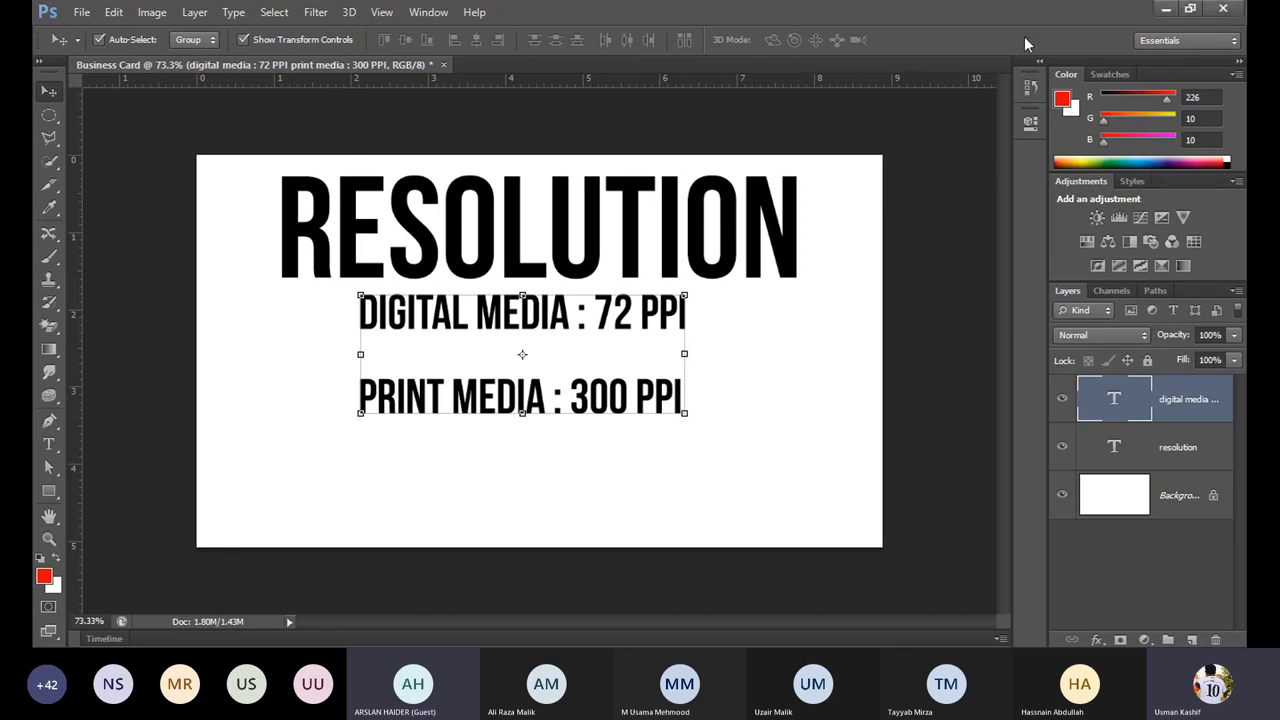
left_click(826, 375)
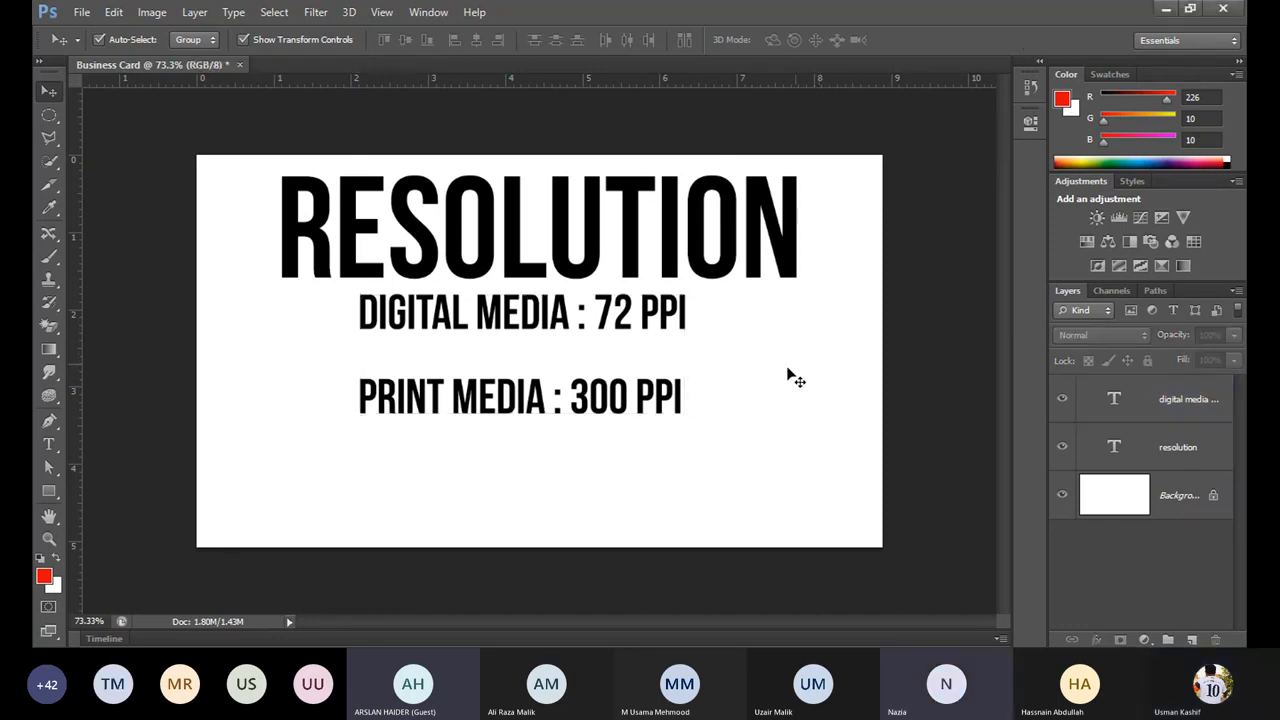
left_click(630, 399)
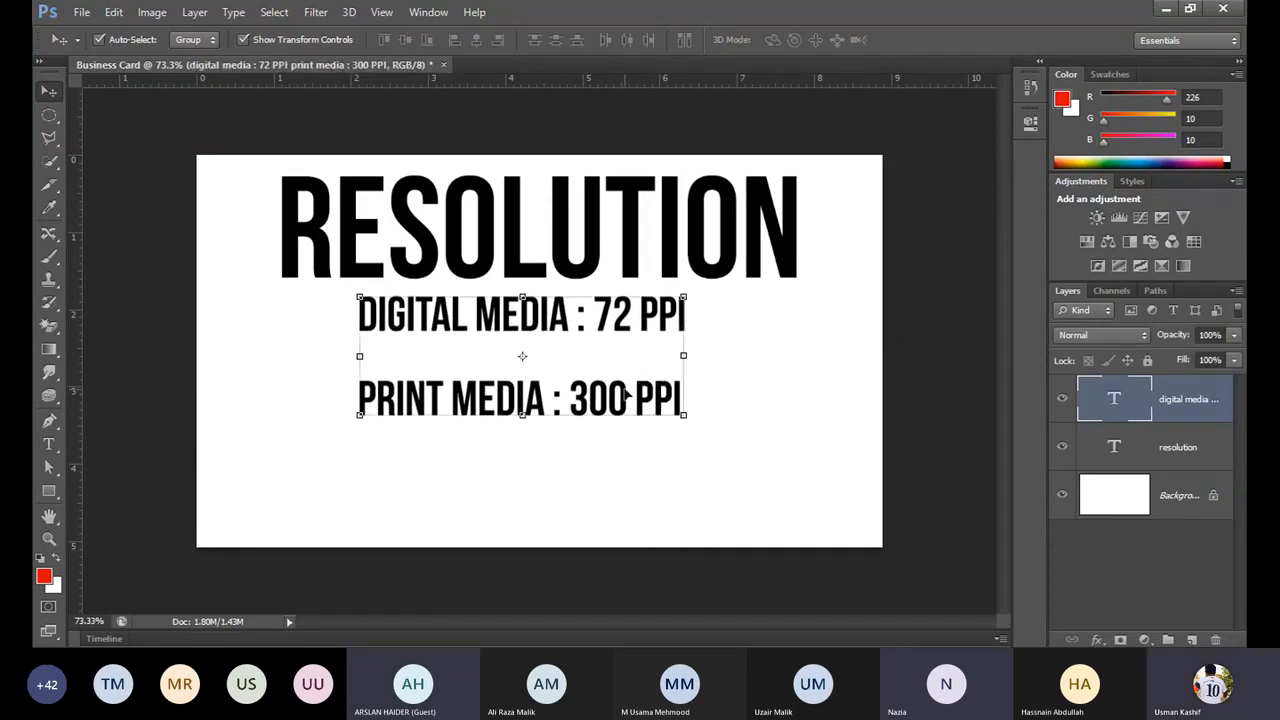
left_click(730, 351)
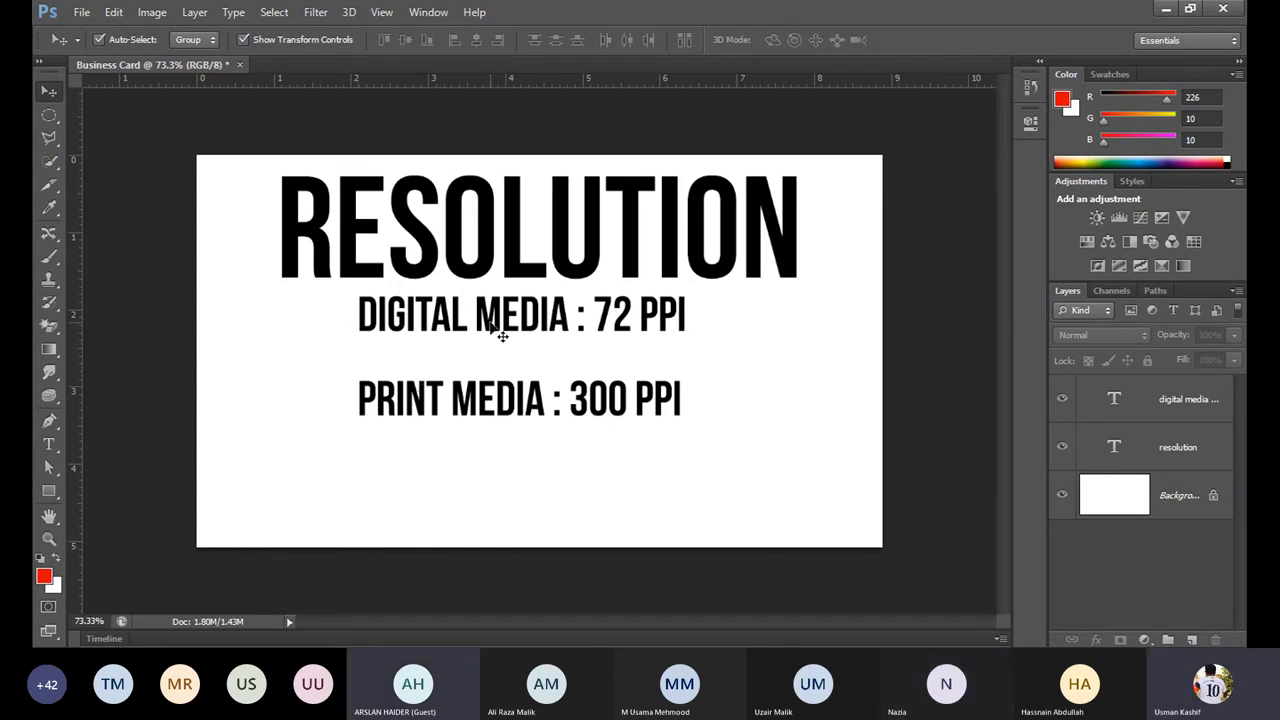
left_click_drag(535, 333, 526, 336)
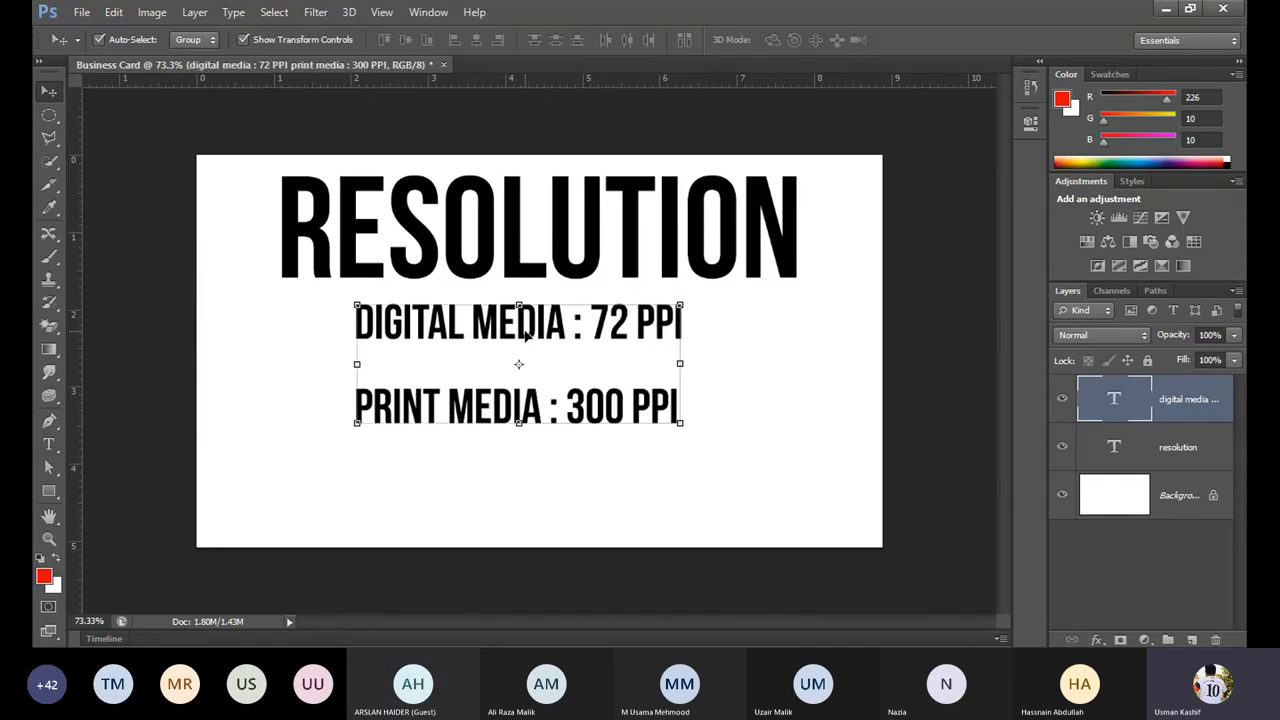
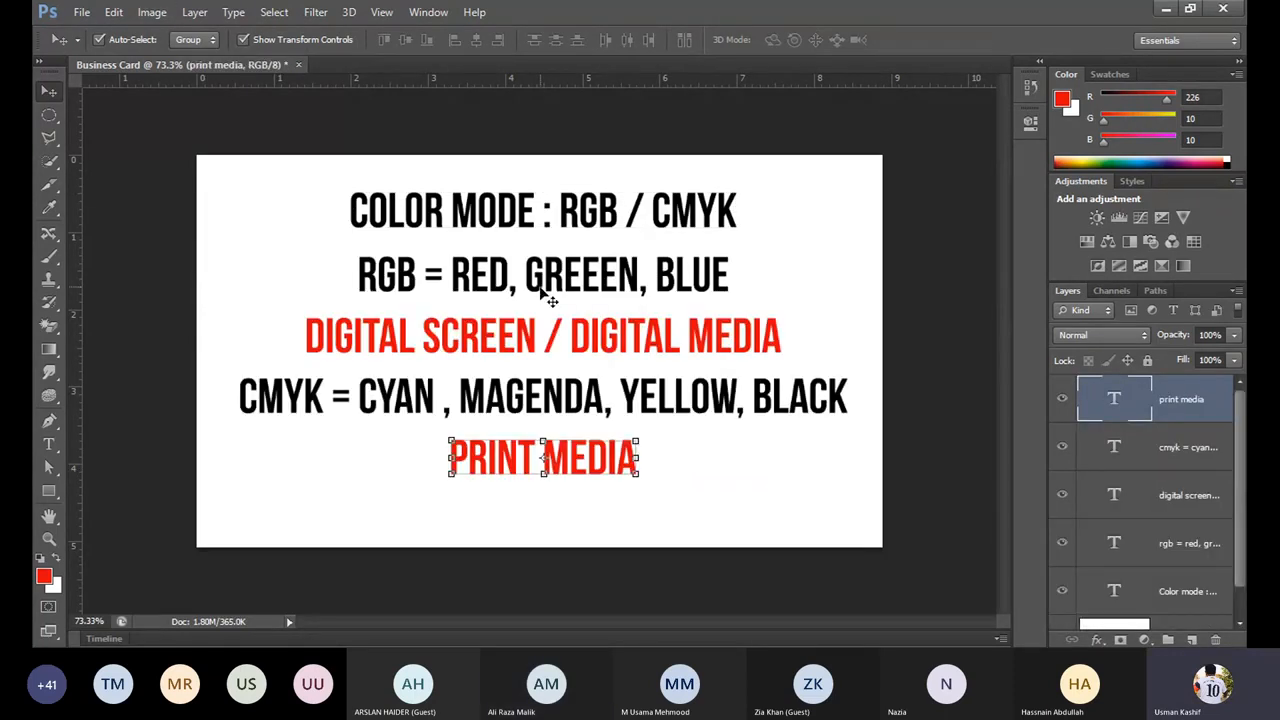
left_click(175, 162)
left_click_drag(178, 162, 665, 420)
left_click(152, 12)
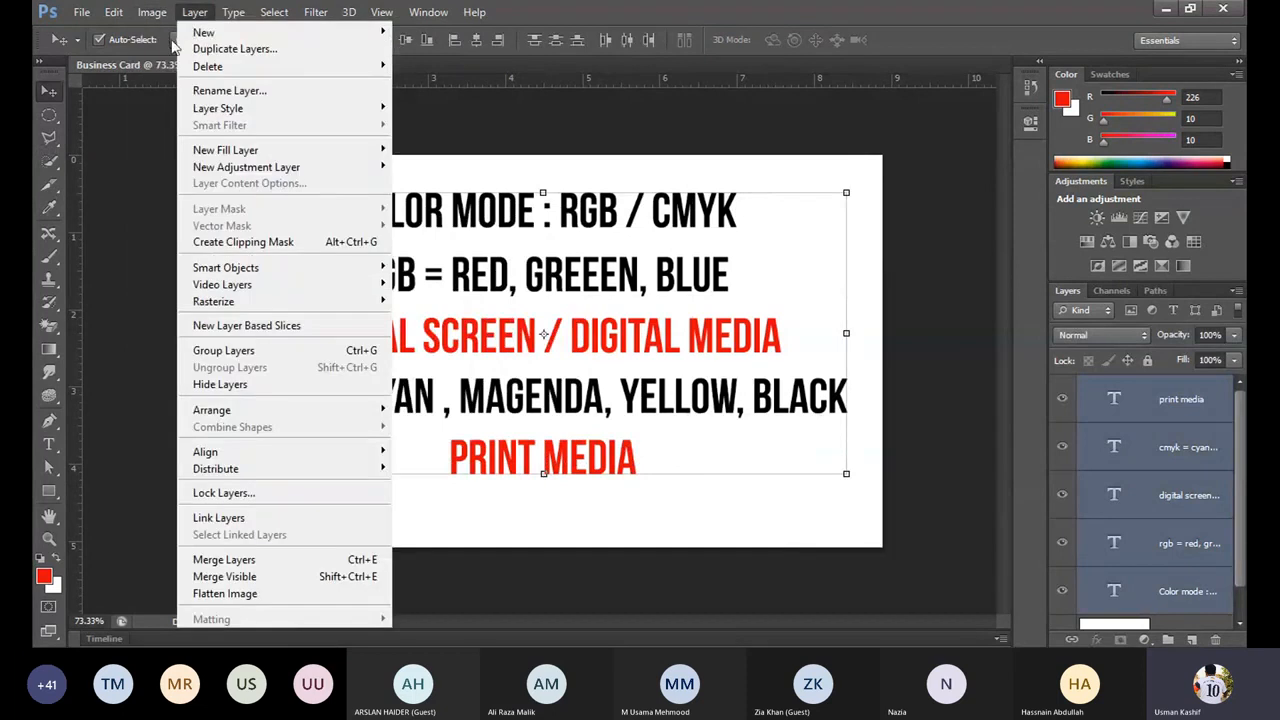
mouse_move(110, 14)
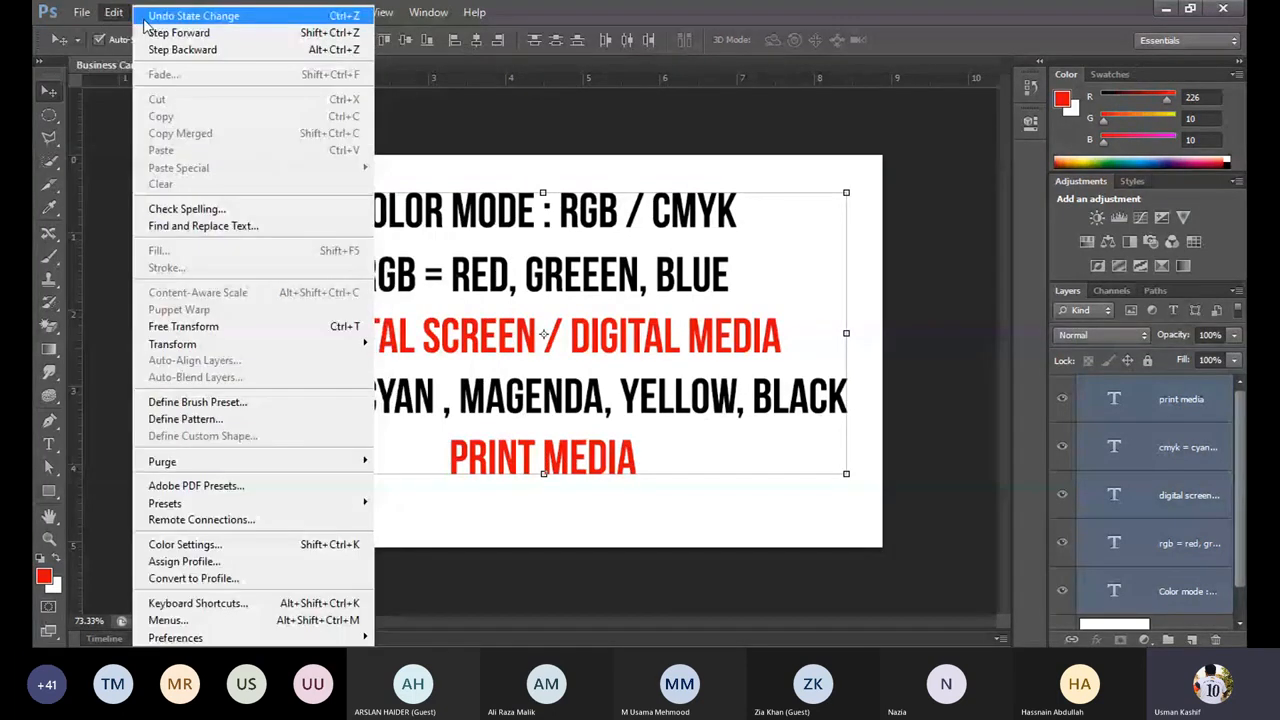
mouse_move(150, 14)
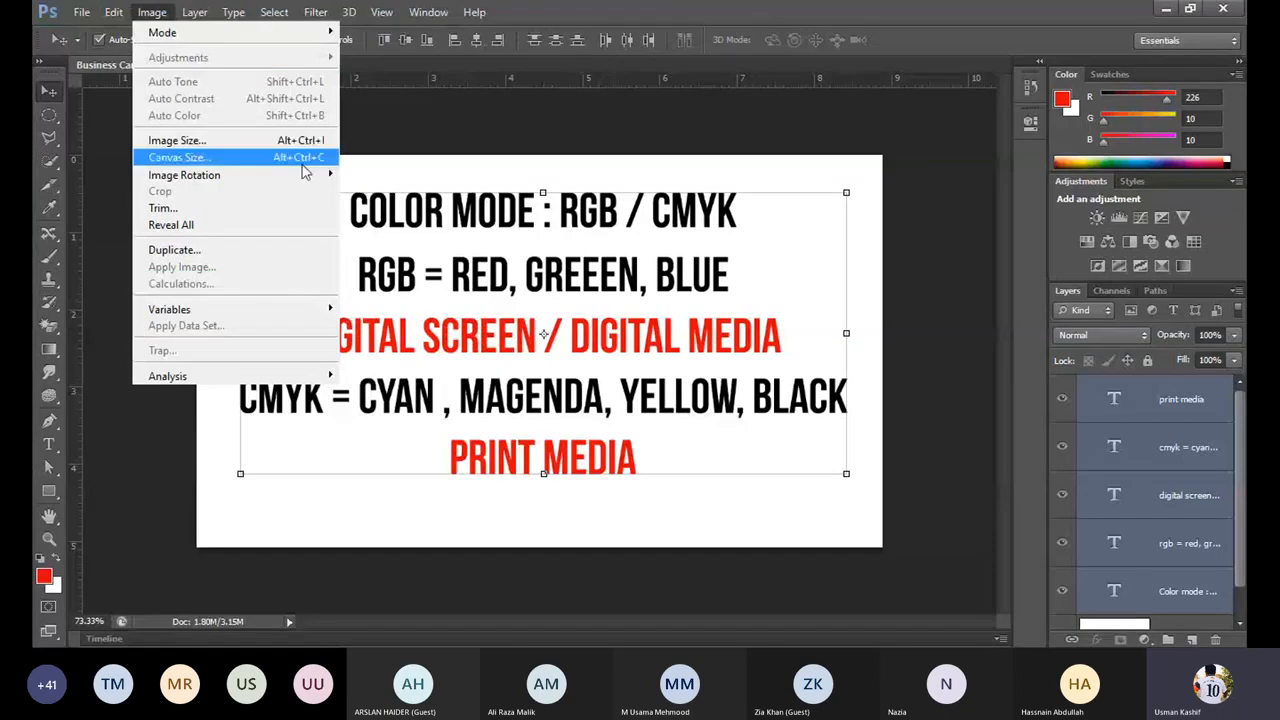
mouse_move(278, 185)
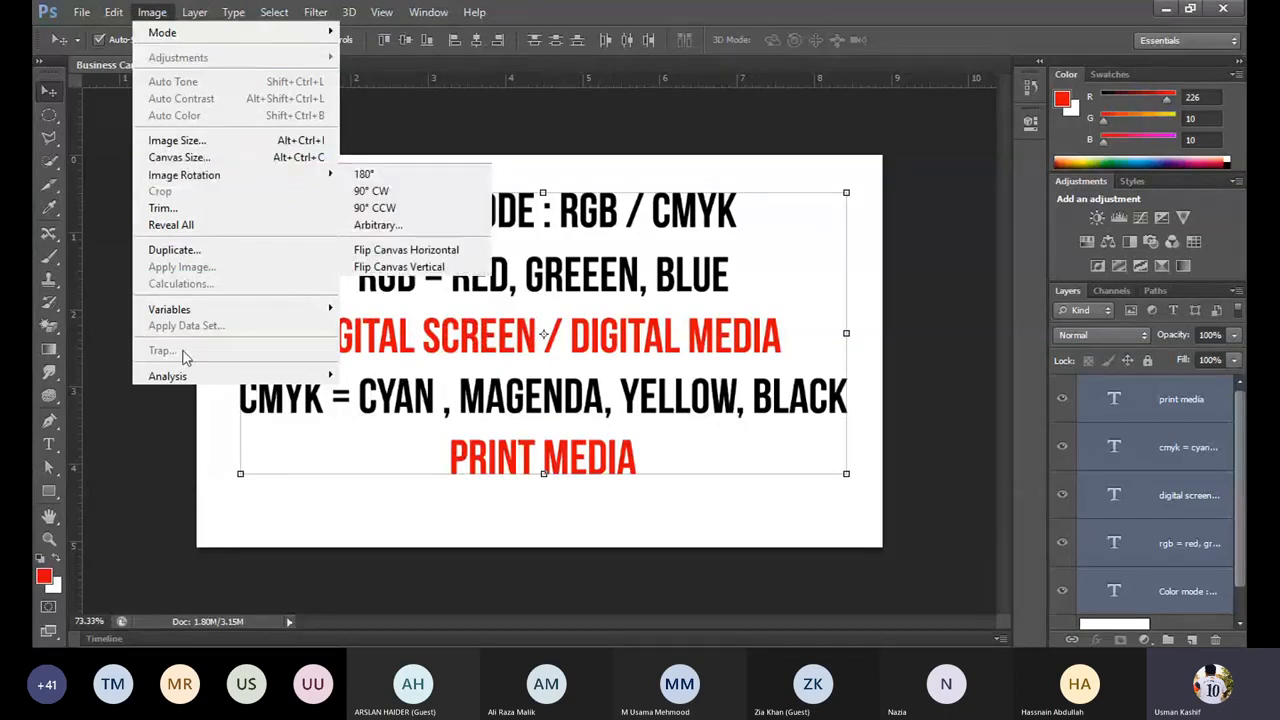
left_click(162, 470)
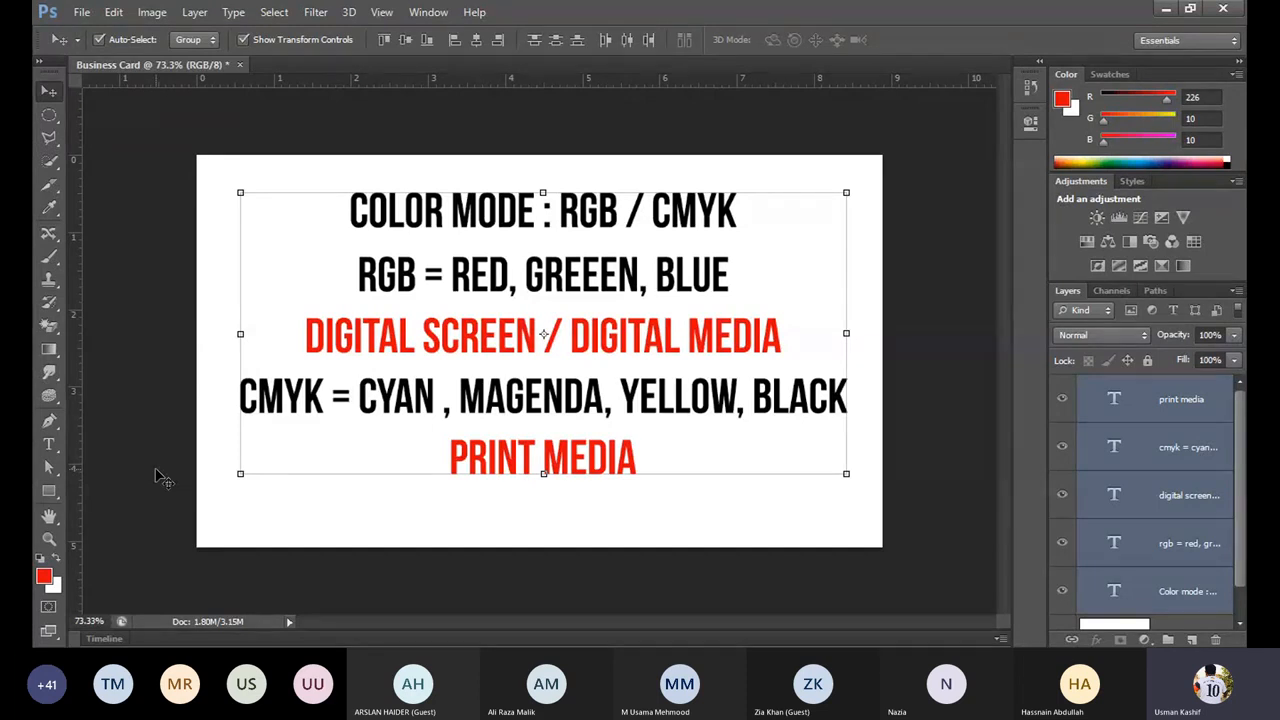
left_click(493, 538)
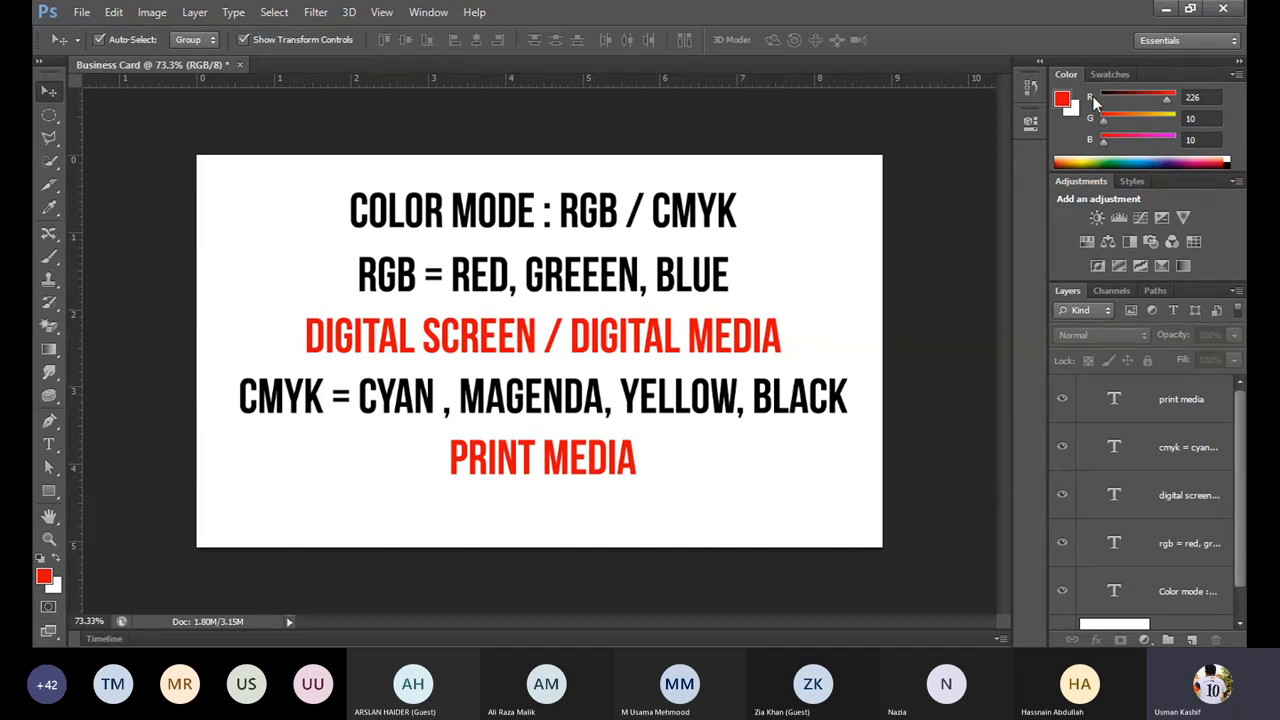
left_click(1172, 98)
left_click(725, 215)
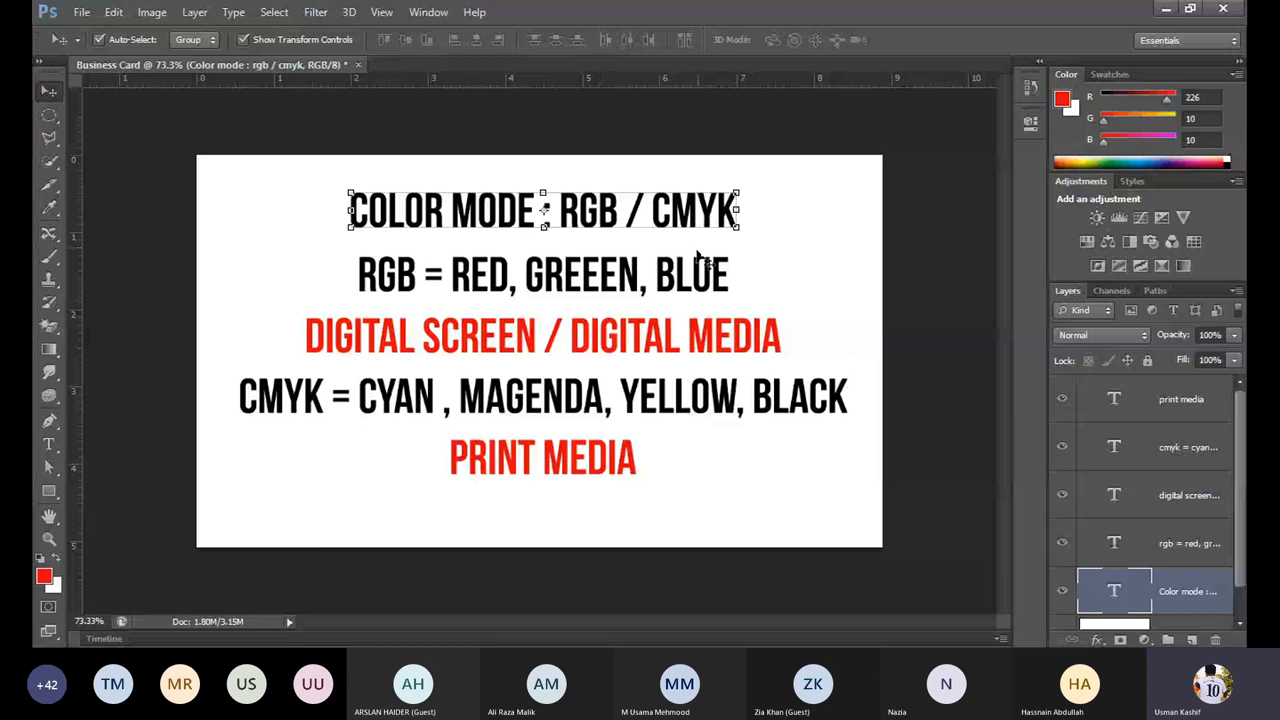
left_click(703, 283)
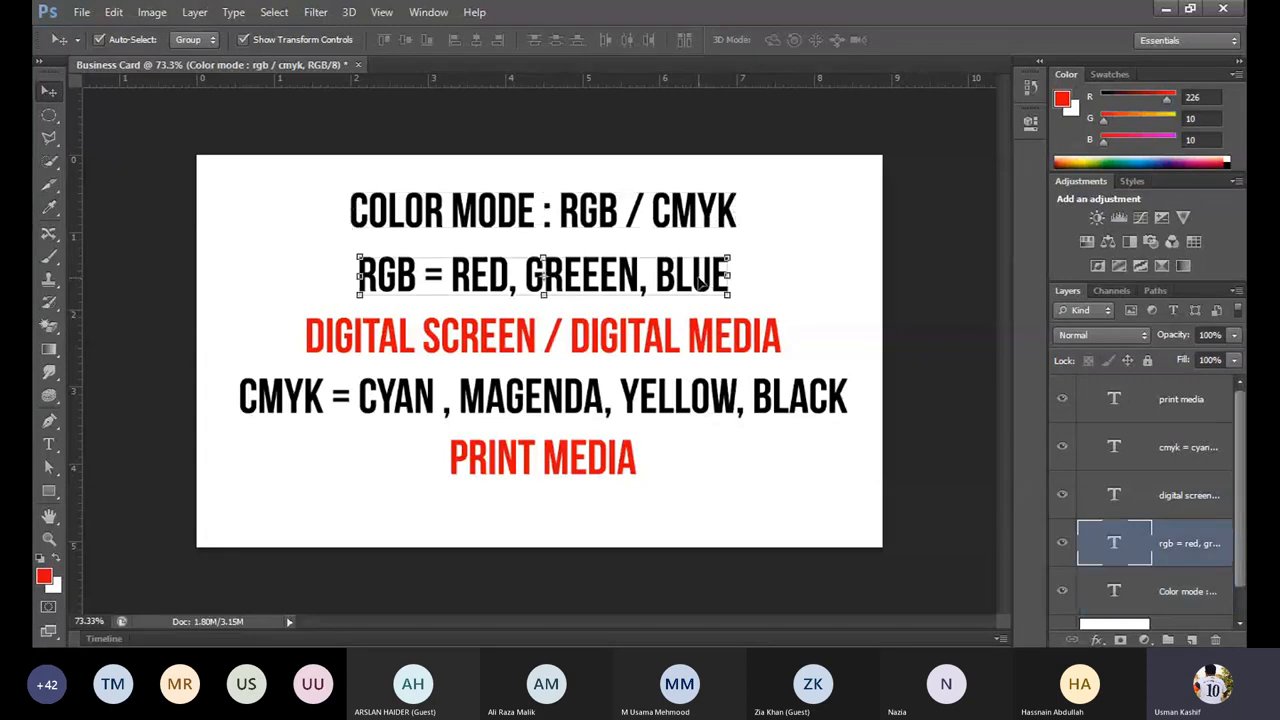
left_click(663, 342)
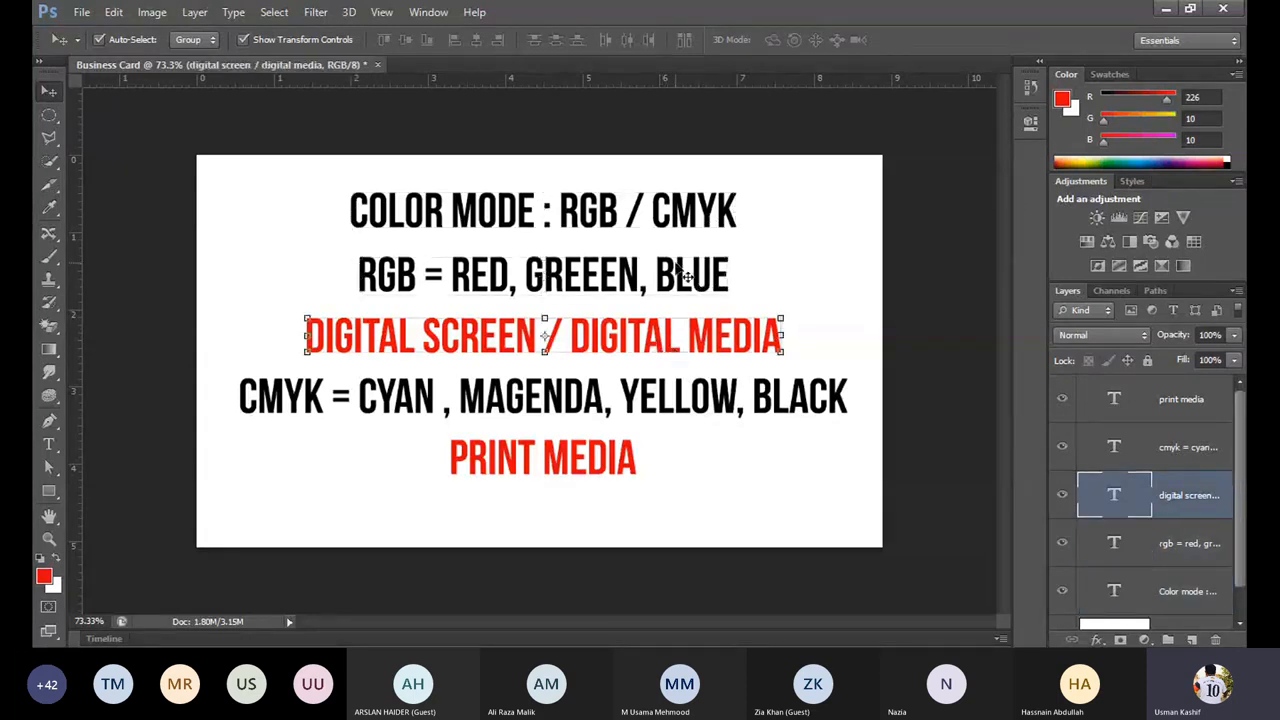
left_click(808, 198)
left_click_drag(808, 198, 530, 477)
left_click(641, 515)
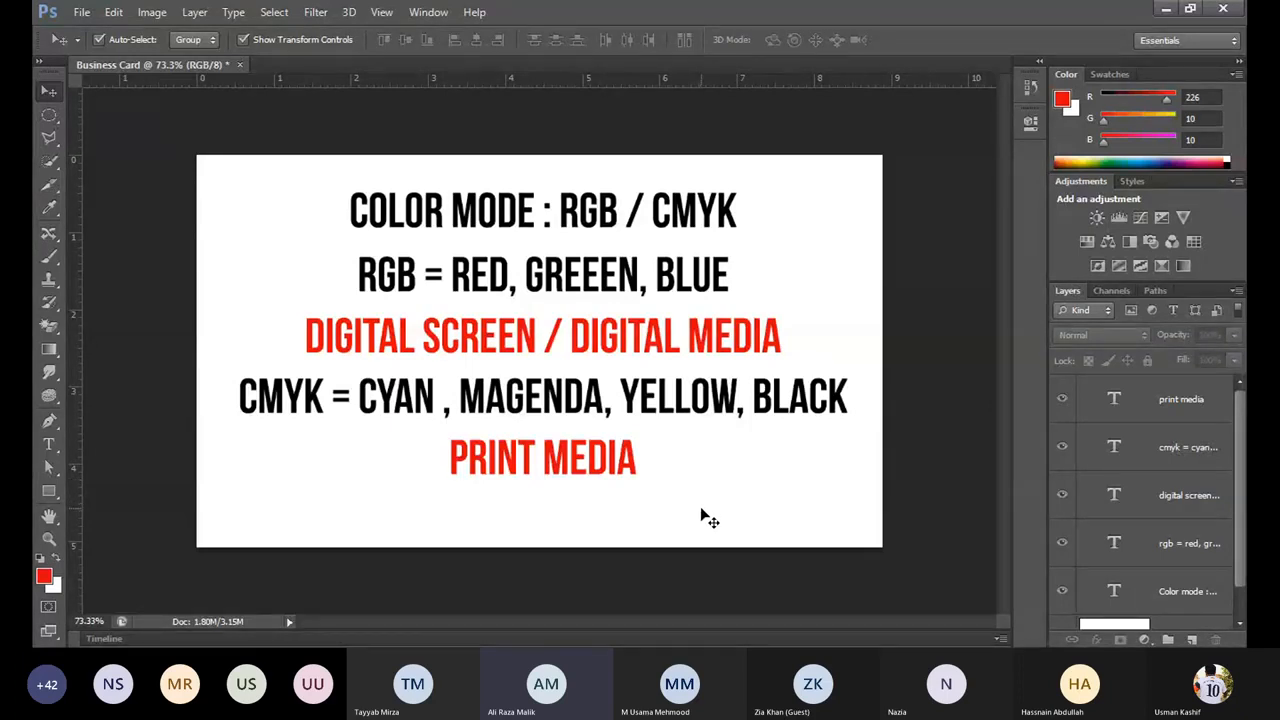
Step: Delete all five color mode text layers together, from the "COLOR MODE : RGB / CMYK" heading to the red "PRINT MEDIA" line
left_click_drag(700, 524, 531, 231)
left_click(660, 523)
mouse_move(862, 524)
left_mouse_down()
mouse_move(337, 280)
mouse_move(245, 172)
mouse_move(206, 163)
mouse_move(370, 256)
mouse_move(716, 412)
mouse_move(842, 532)
left_mouse_up()
left_click_drag(858, 533, 862, 532)
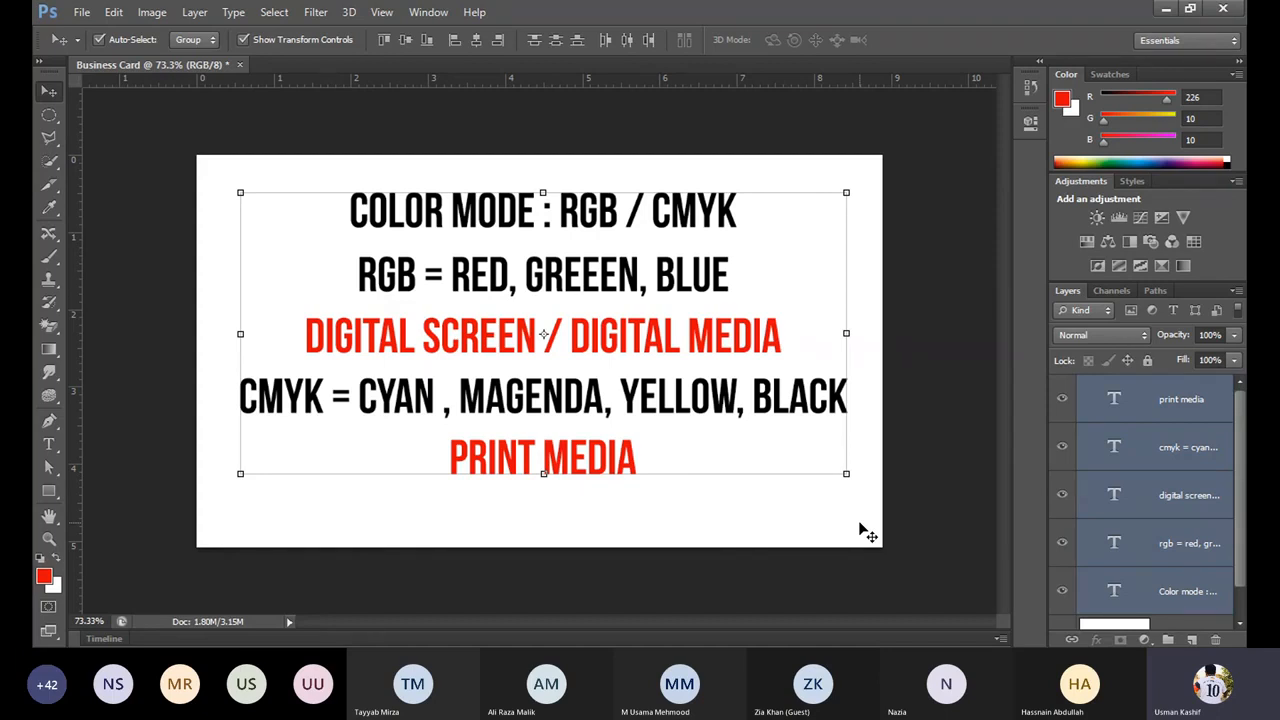
key("Delete")
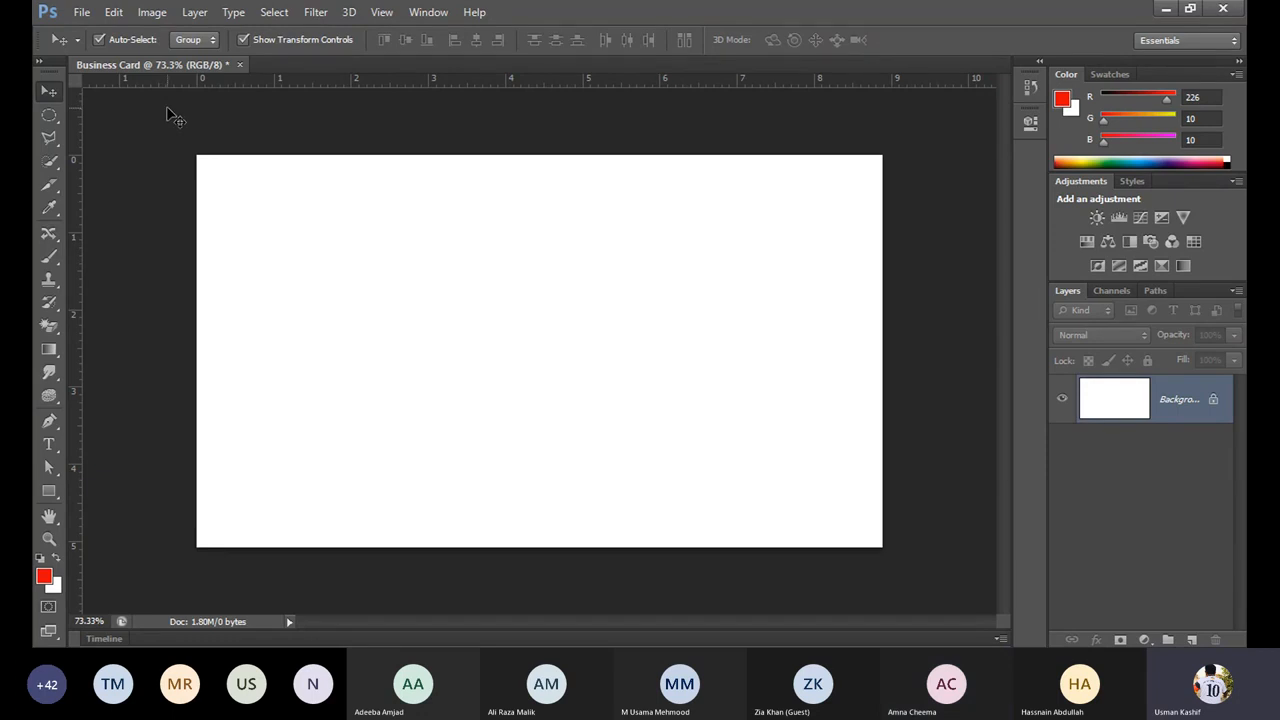
Step: Start setting up a new document with the Business Card preset
left_click(77, 15)
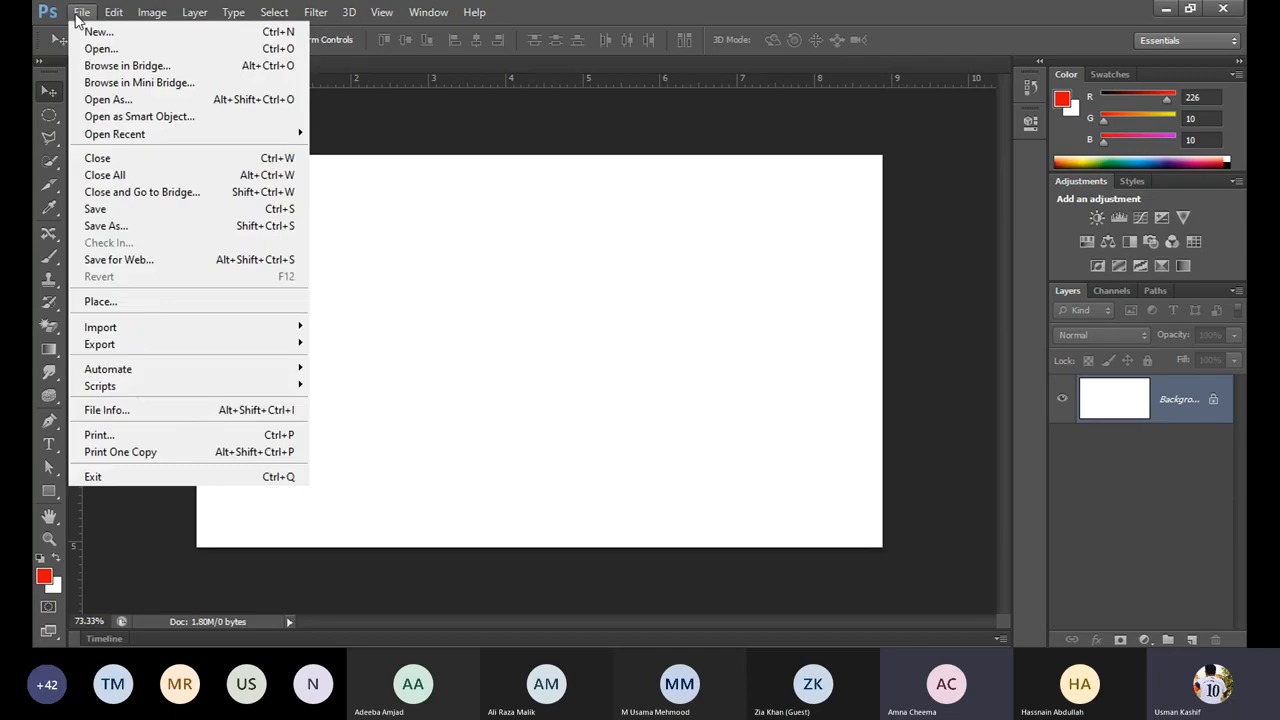
left_click(91, 33)
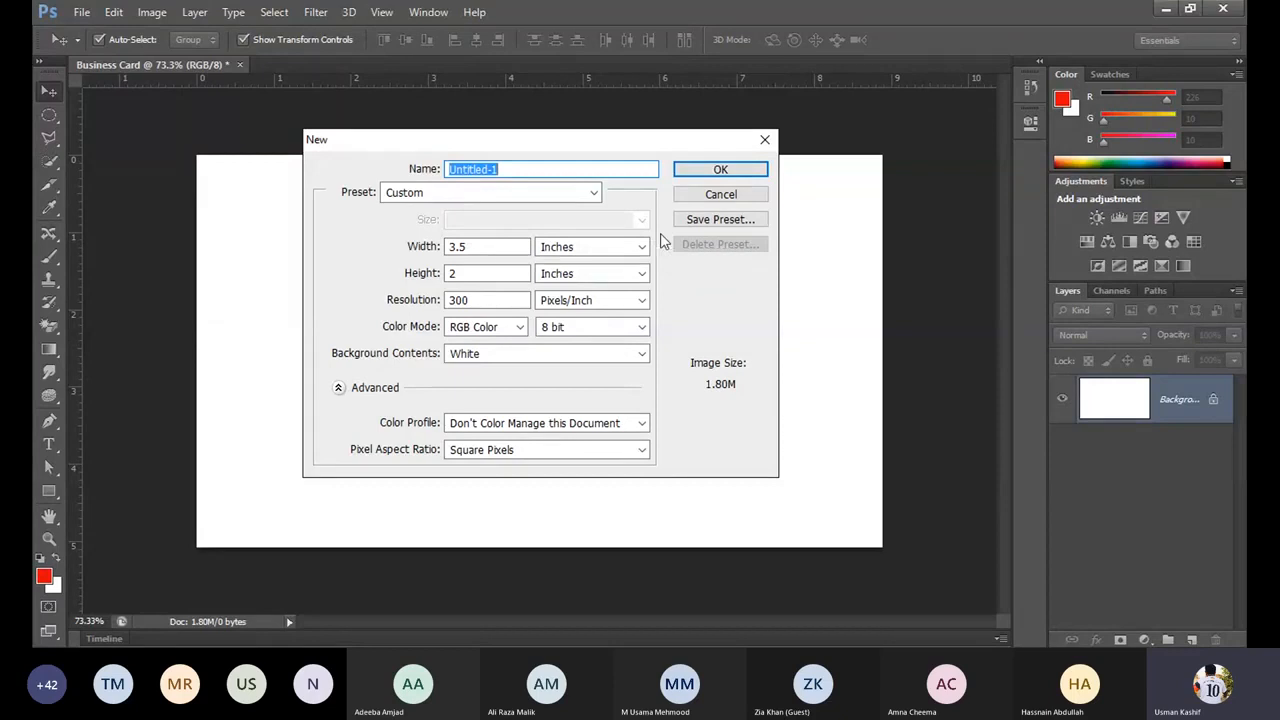
left_click(449, 198)
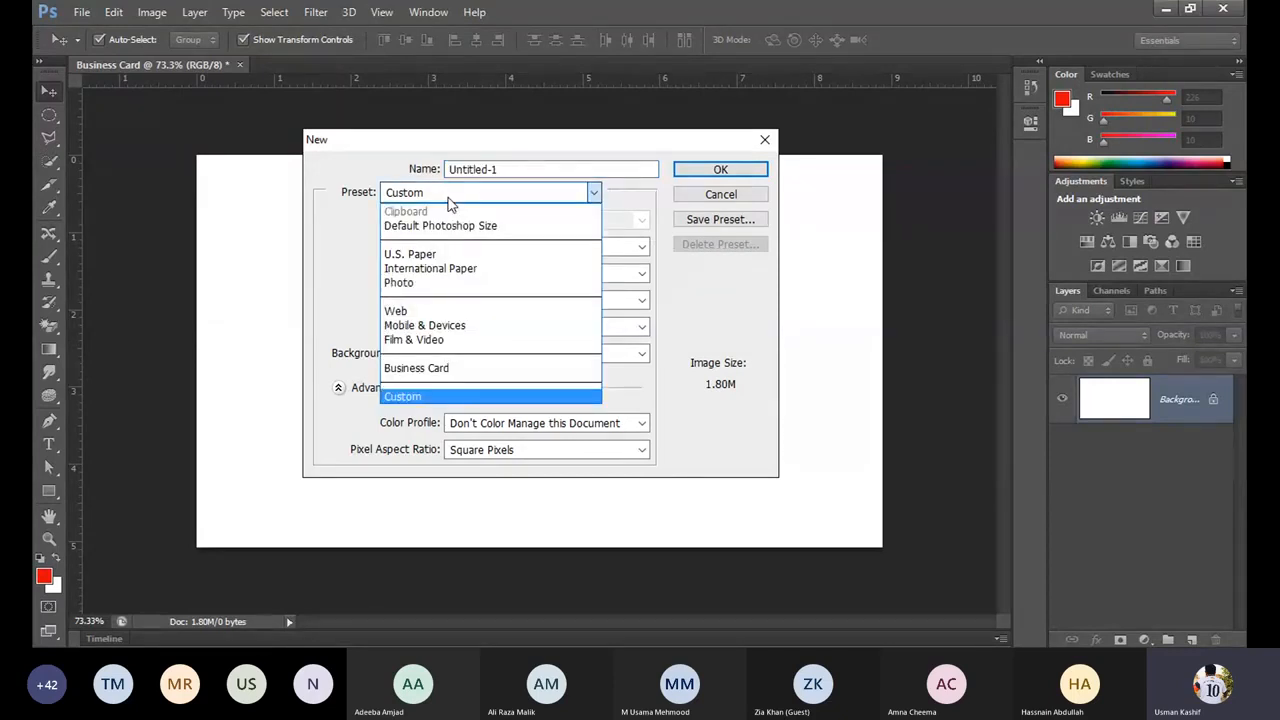
left_click(438, 370)
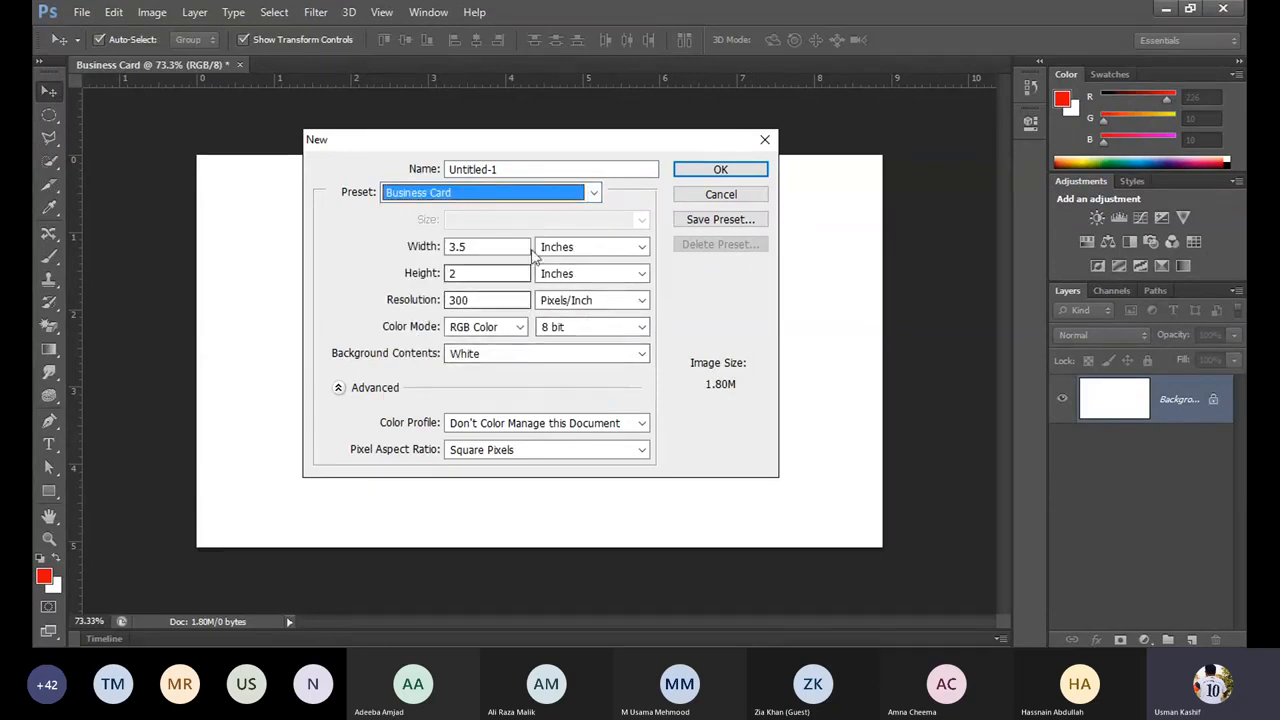
Step: Switch the new document's preset from Business Card to Web
left_click(594, 192)
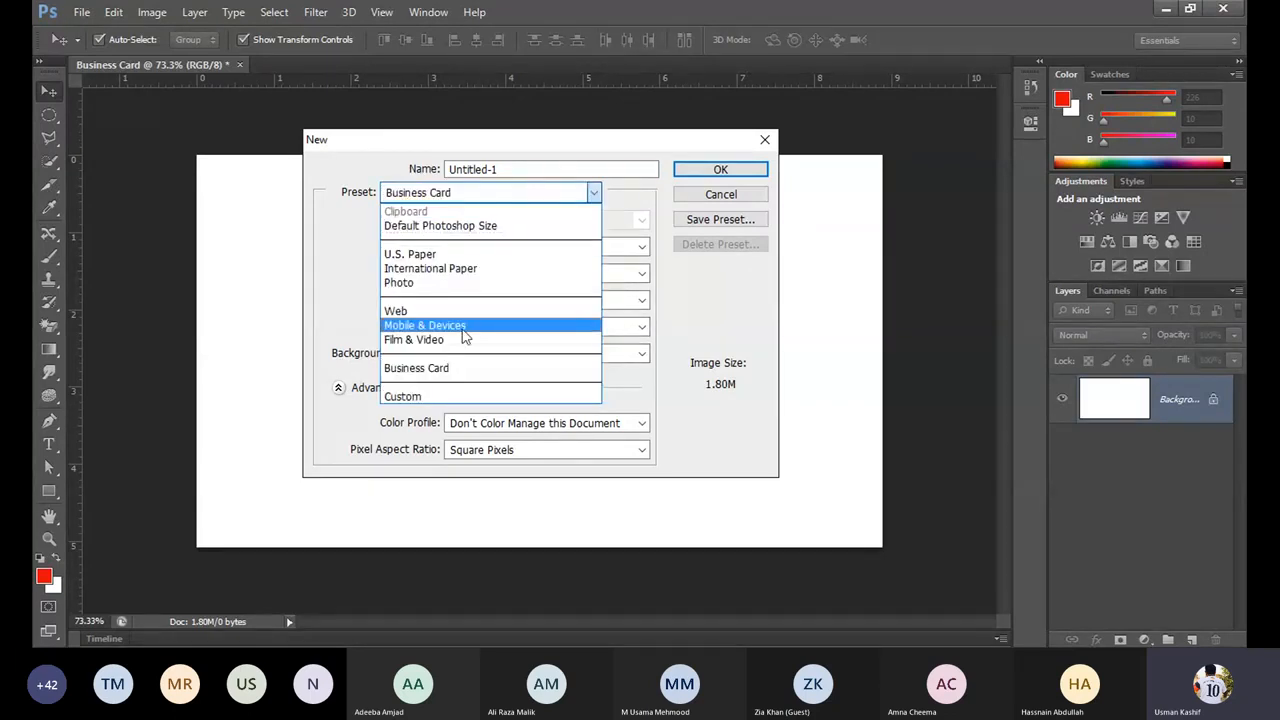
left_click(466, 311)
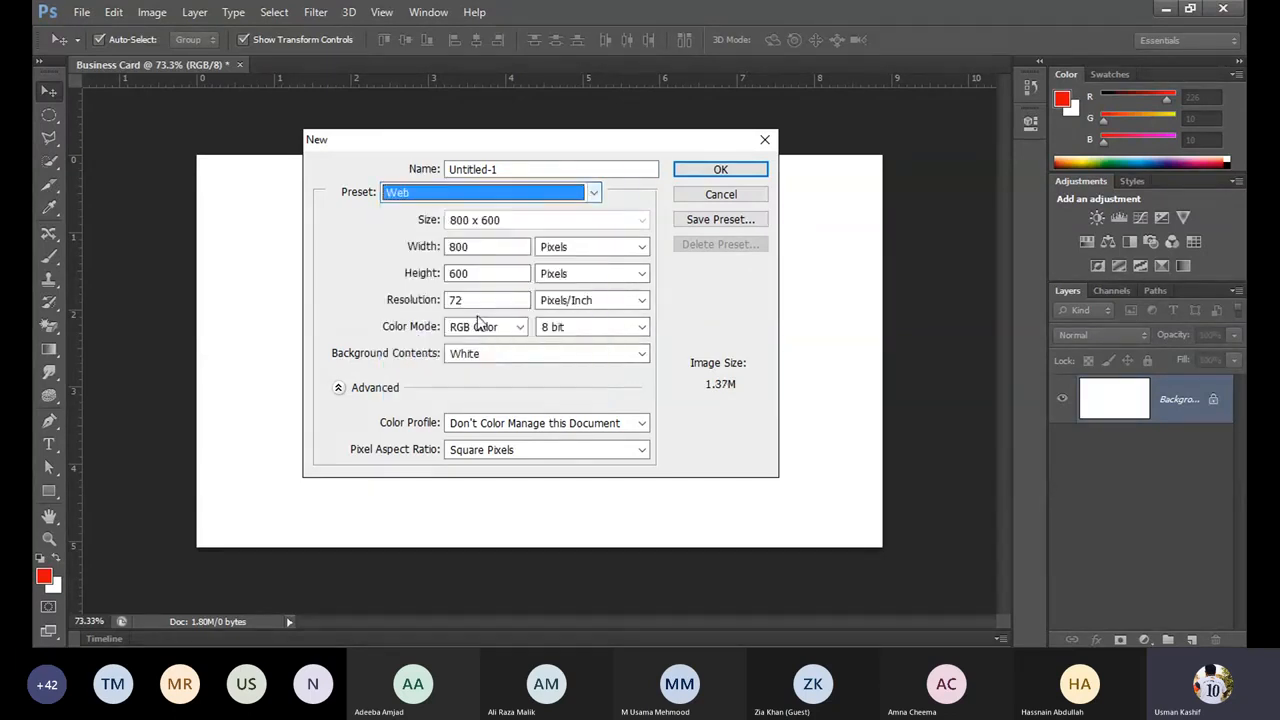
left_click(460, 188)
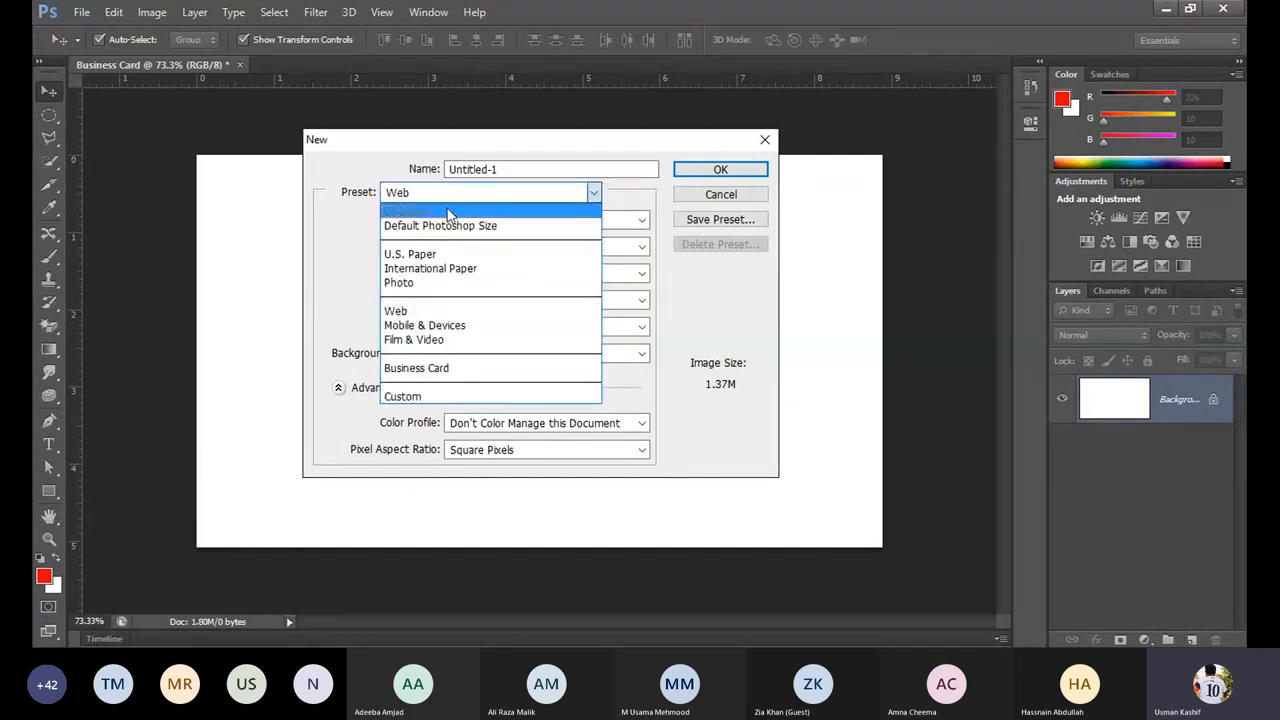
left_click(449, 215)
Step: Set the new document's width to 1200 pixels and its height to 750 pixels
left_click(490, 247)
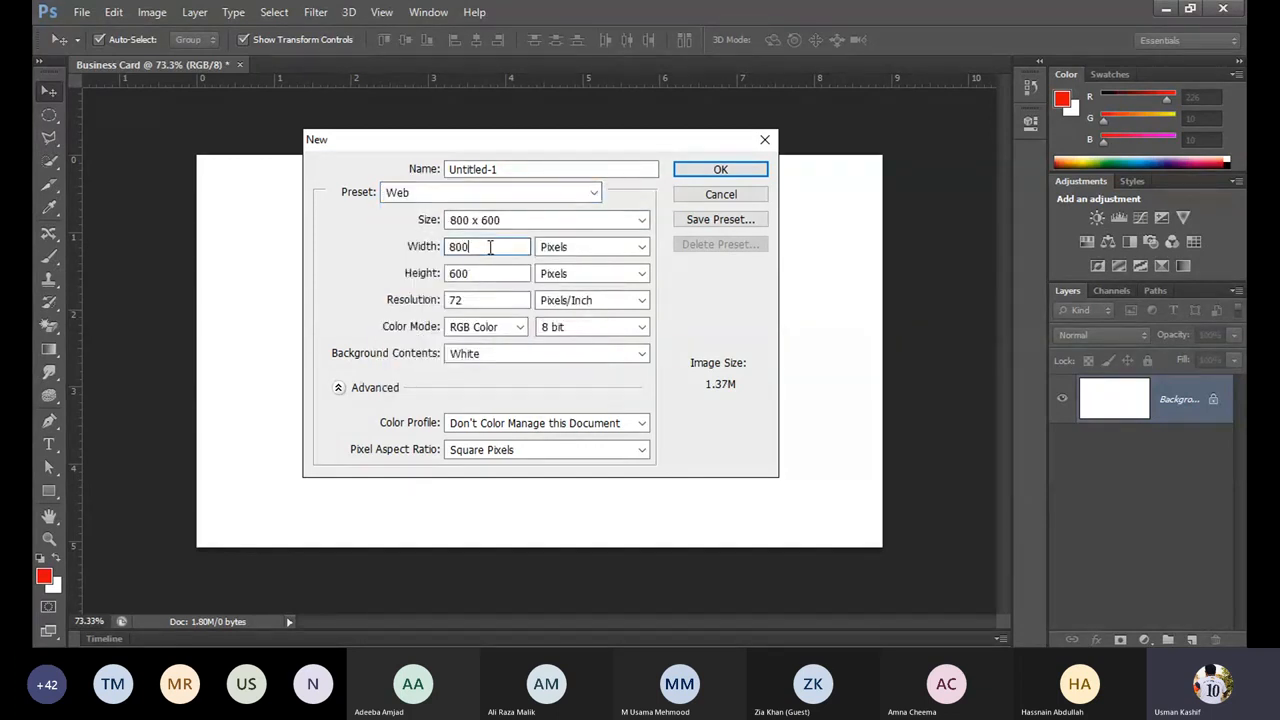
left_click_drag(490, 247, 426, 260)
type("120")
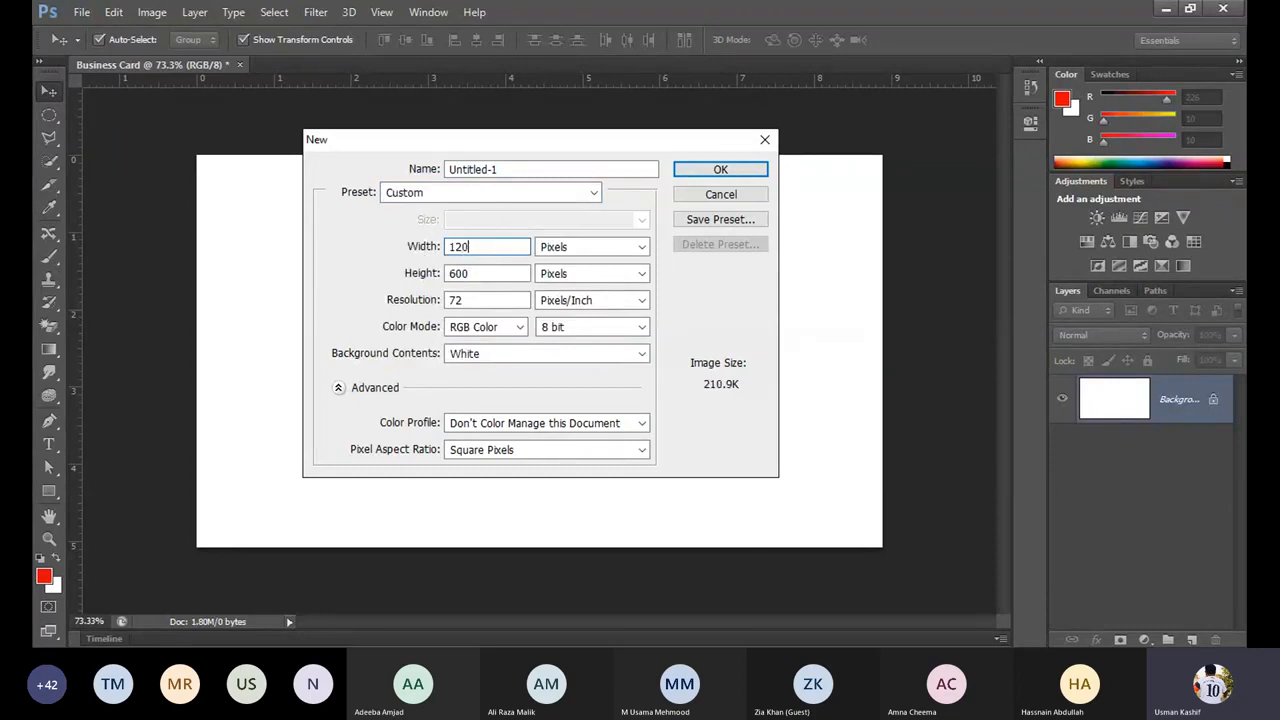
type("0")
key("Tab")
type("7")
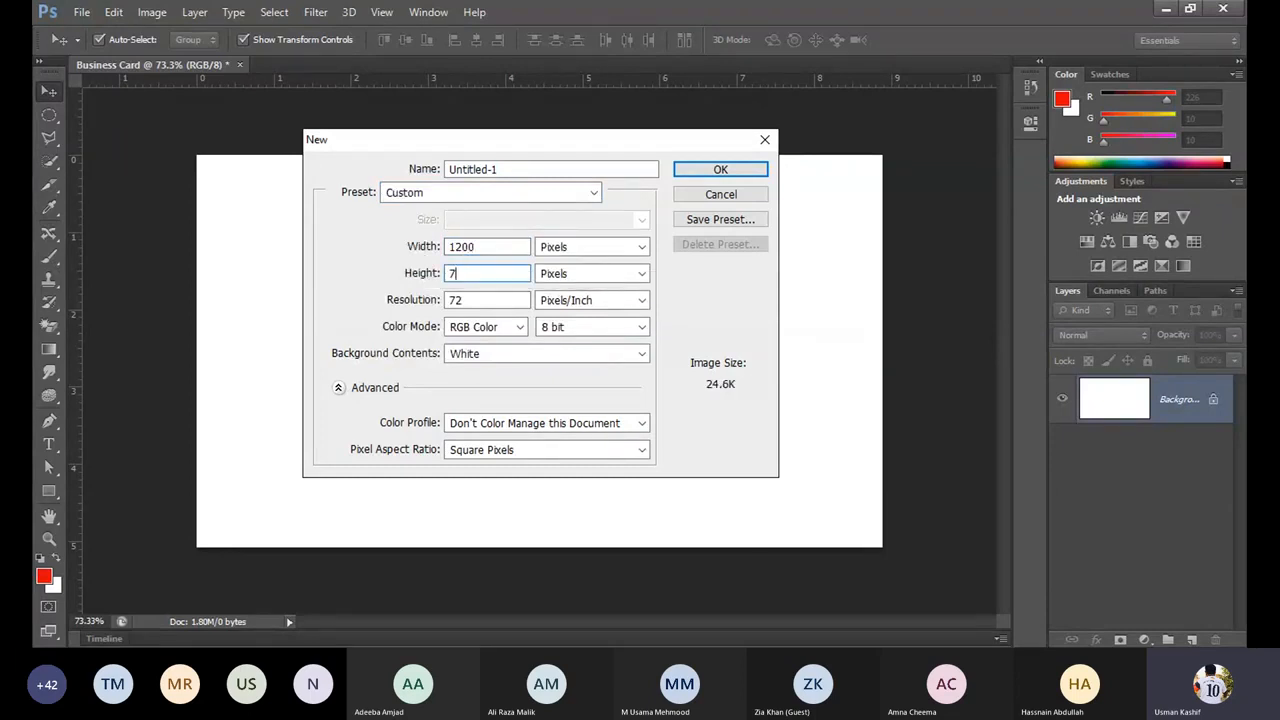
type("50")
Step: Try CMYK Color as the color mode, set it back to RGB Color, and create the document
left_click(463, 305)
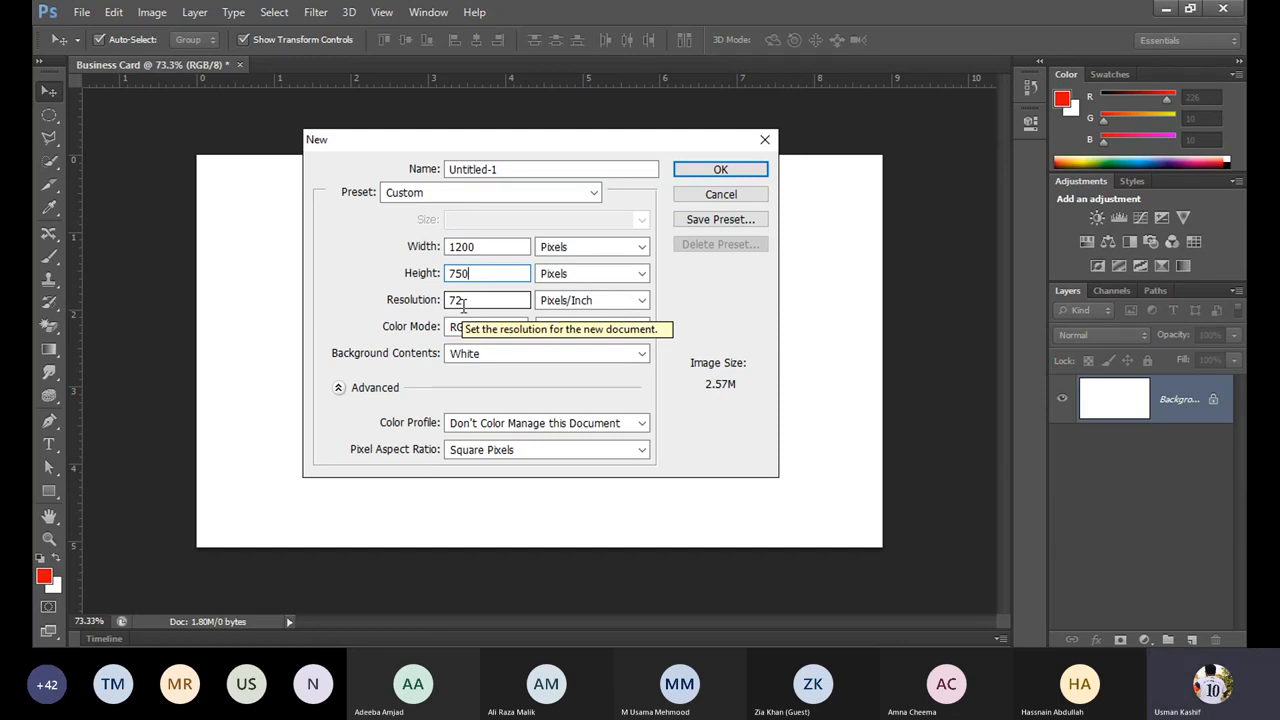
key("ctrl+a")
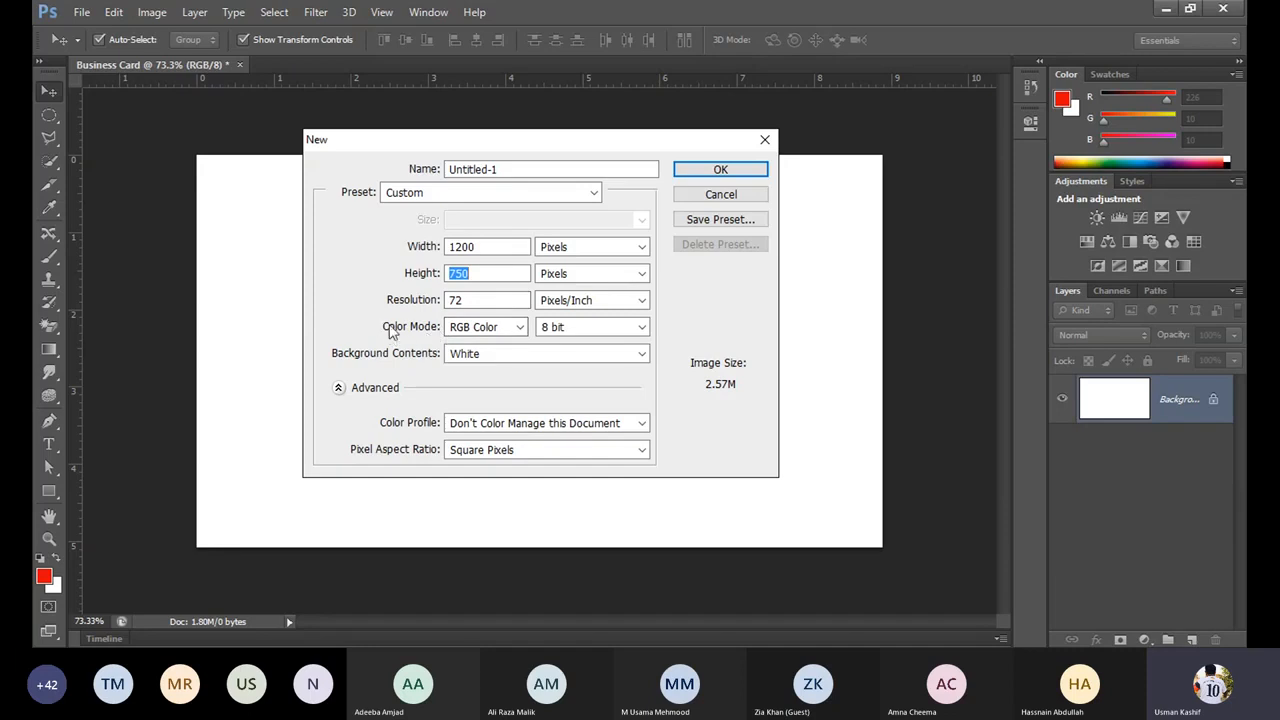
left_click(483, 333)
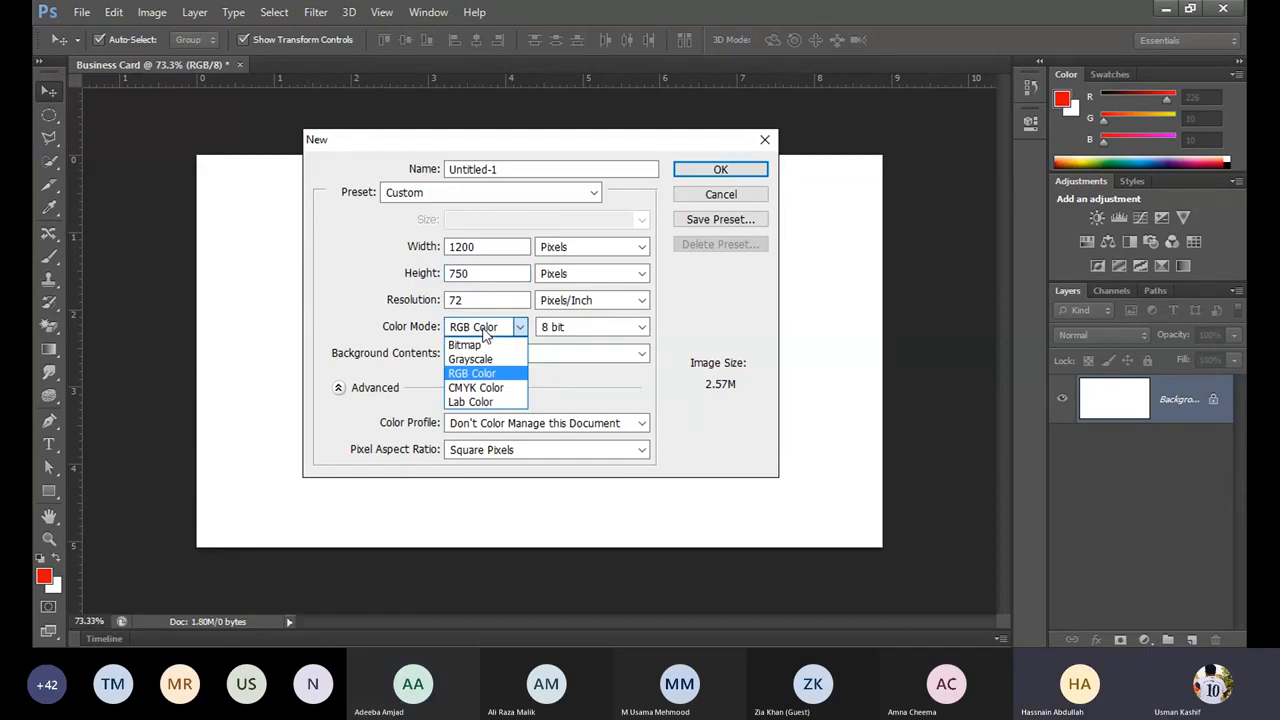
left_click(488, 389)
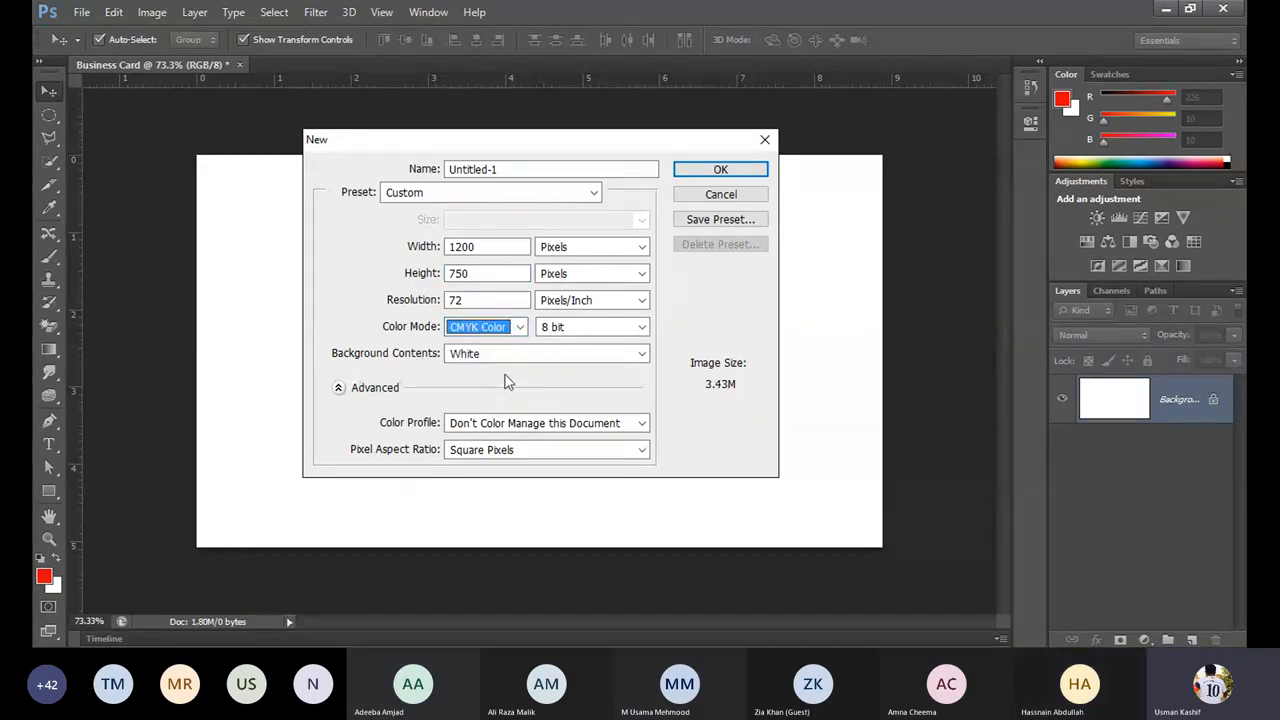
left_click(519, 327)
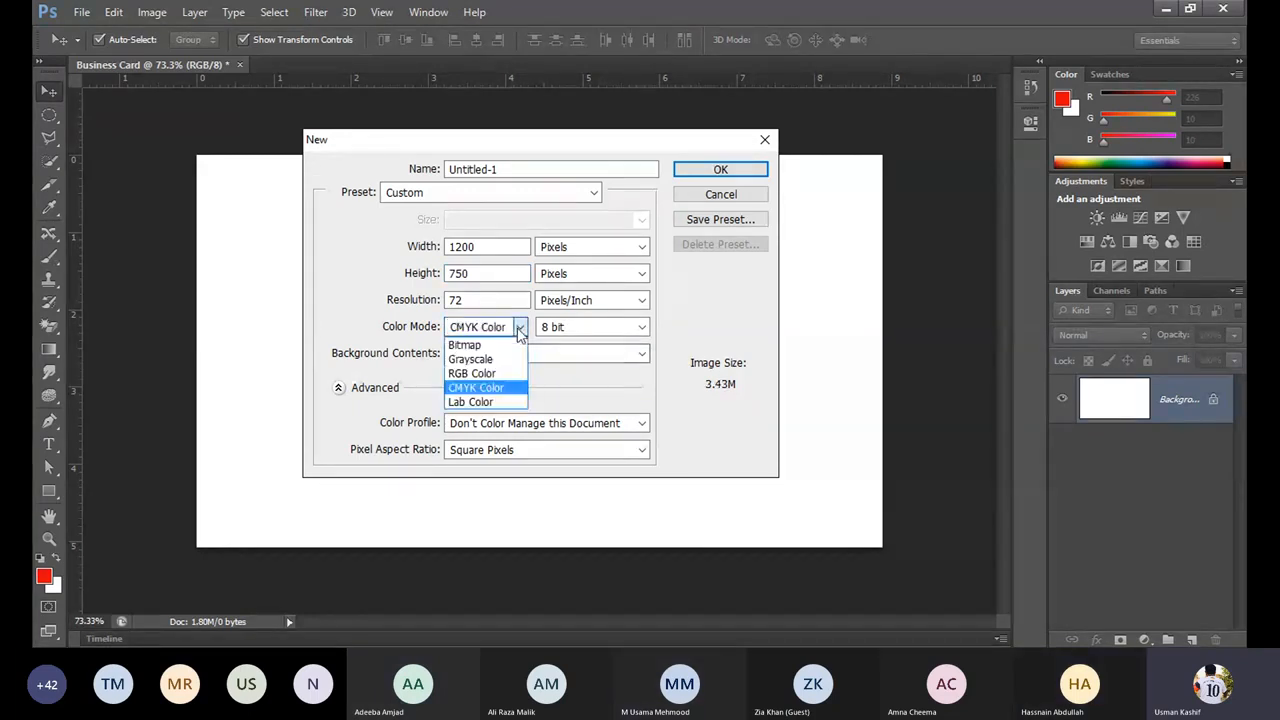
left_click(494, 374)
left_click(748, 175)
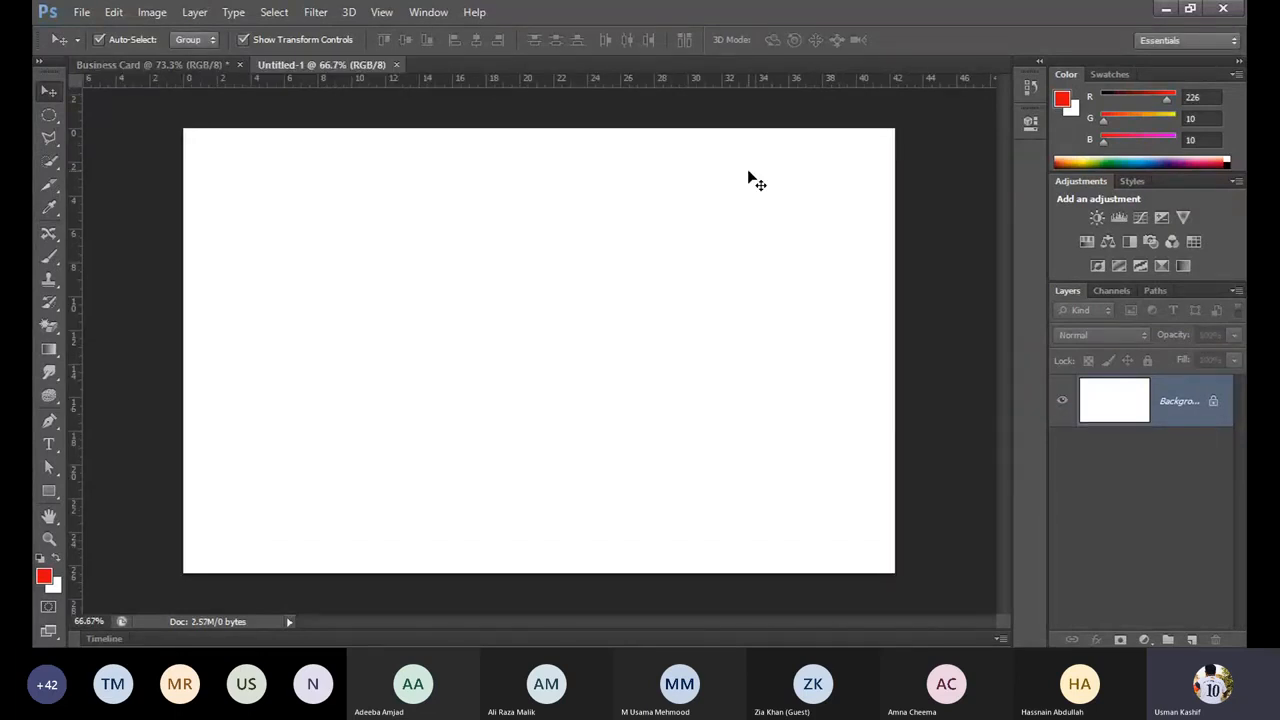
Step: Create another new document from the Business Card preset with the color mode set to CMYK Color
left_click(82, 12)
left_click(98, 33)
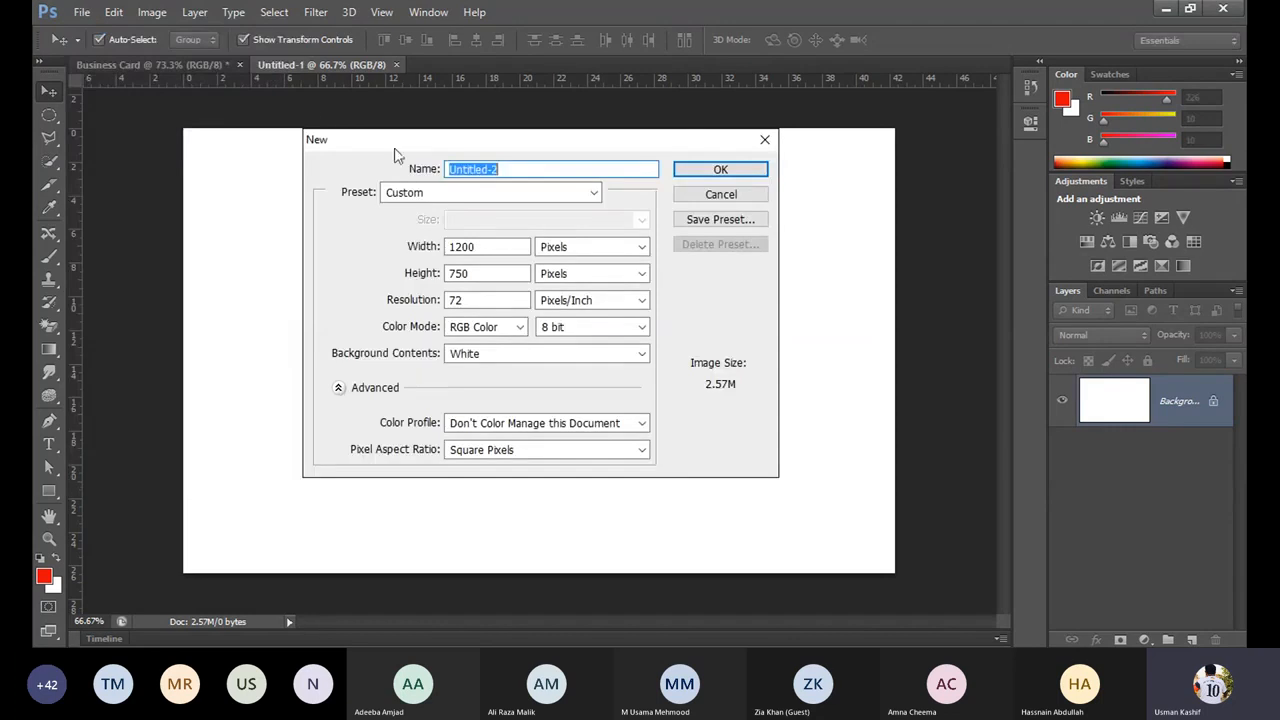
left_click(512, 196)
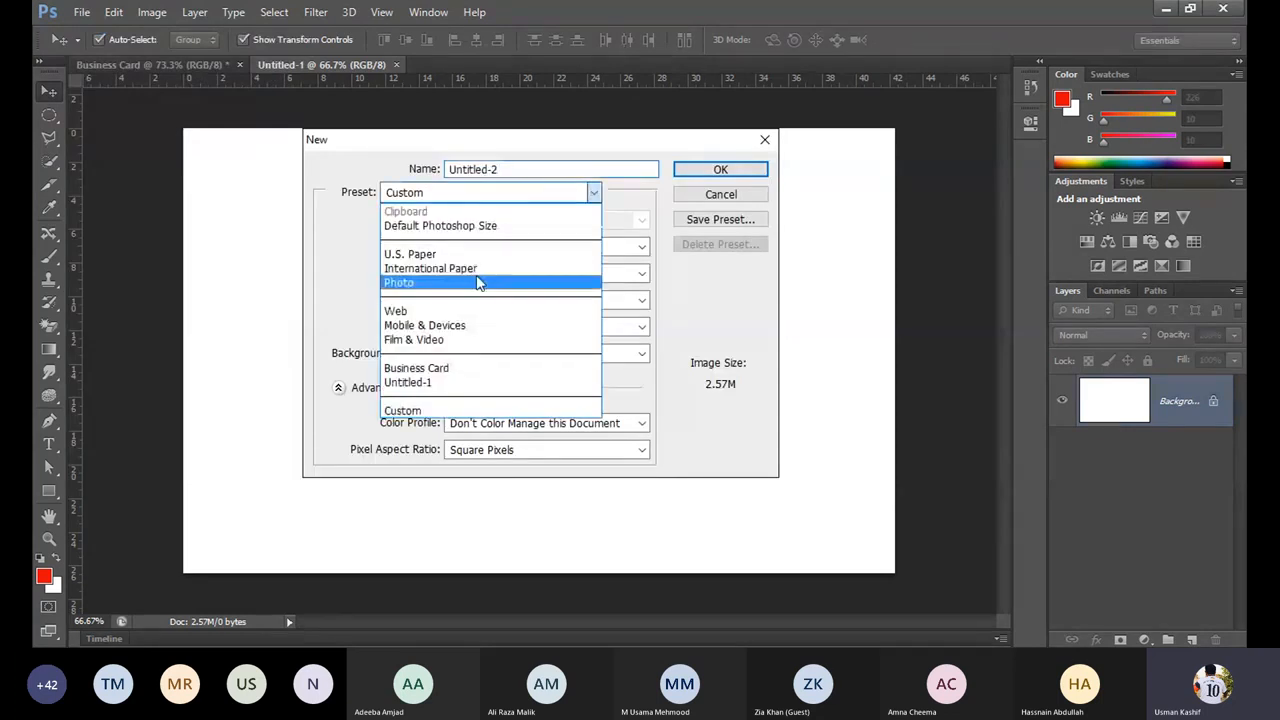
left_click(443, 369)
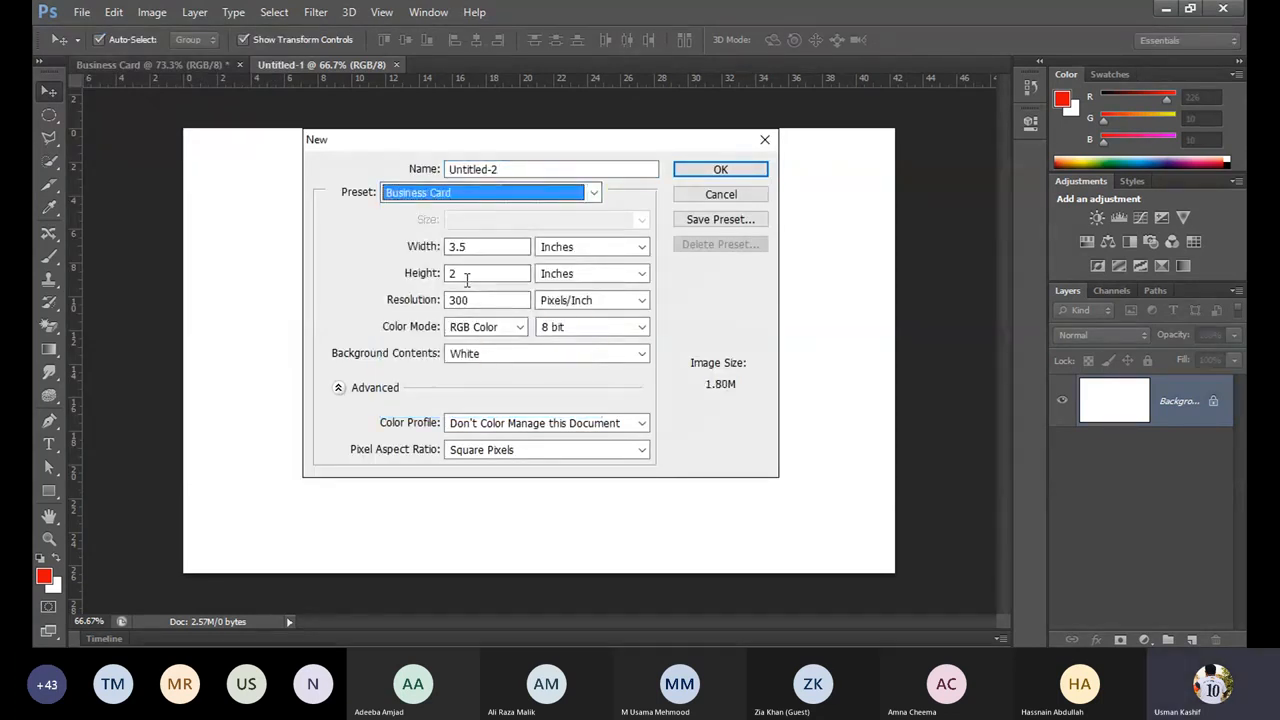
left_click_drag(472, 300, 422, 296)
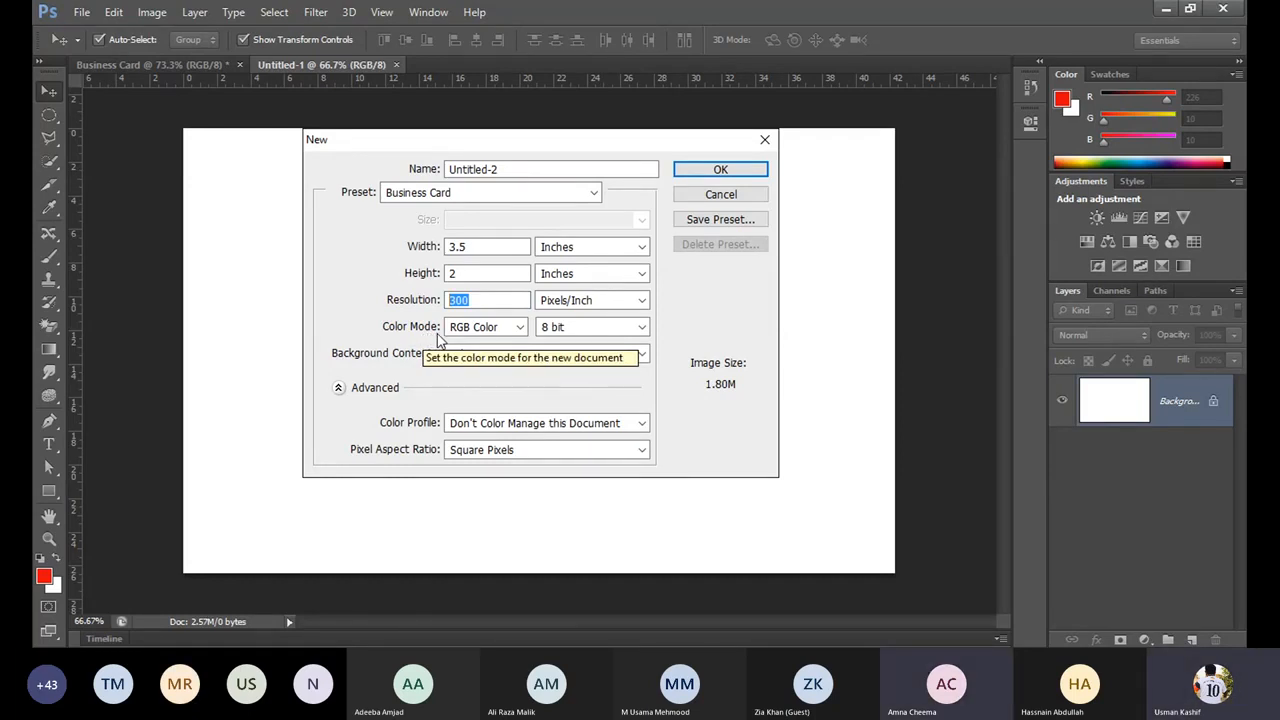
left_click(476, 330)
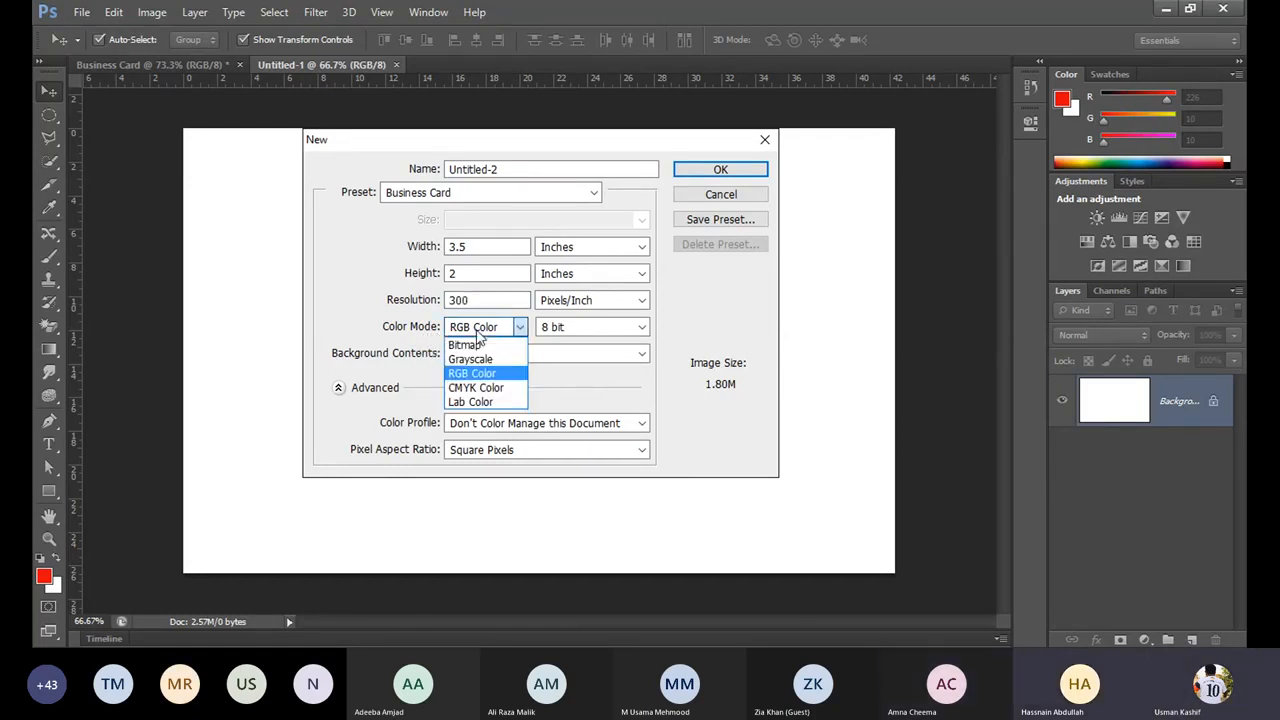
left_click(485, 388)
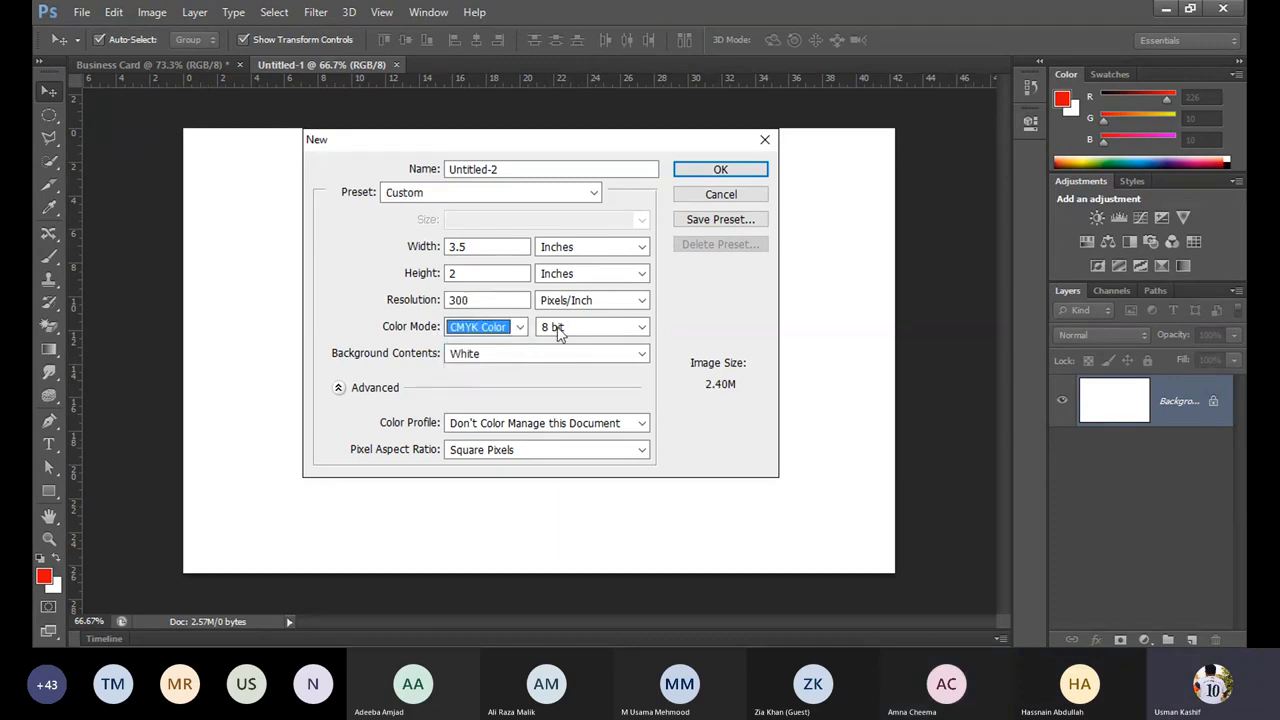
left_click(728, 172)
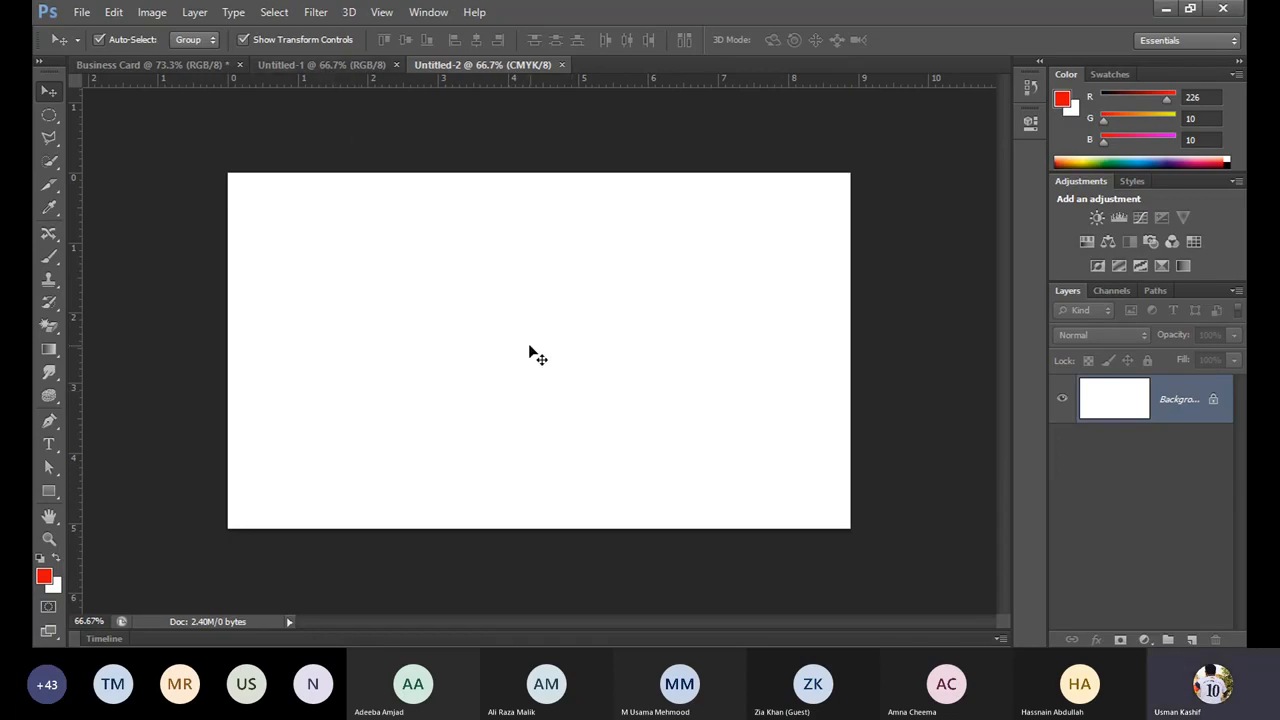
Step: Inspect the foreground color's RGB and CMYK values in the color picker for both the RGB and the CMYK document
left_click(357, 64)
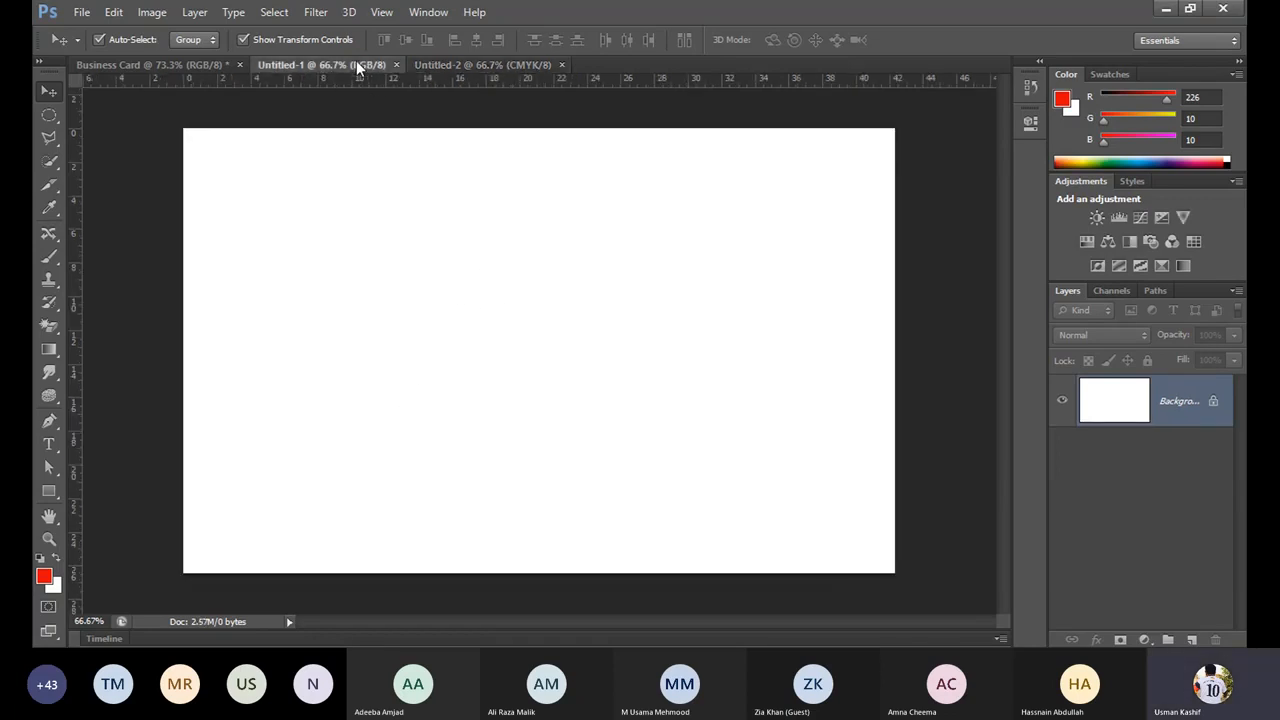
left_click(45, 577)
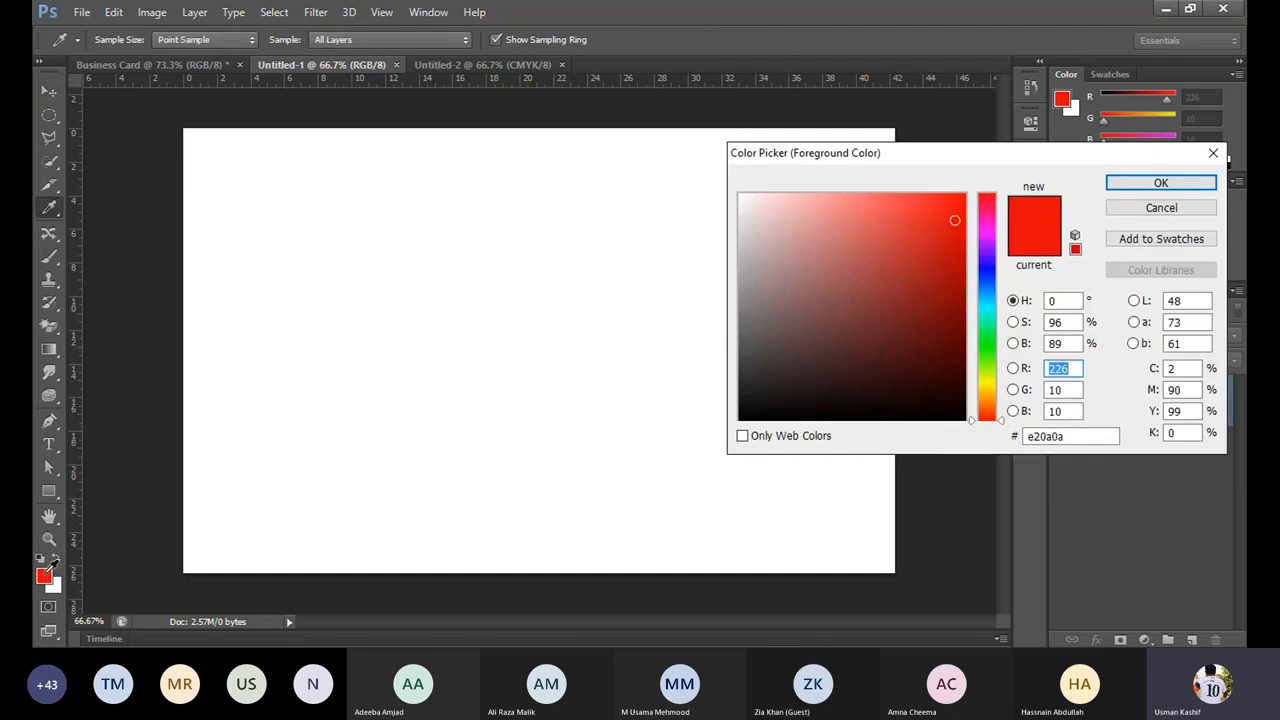
left_click(1160, 182)
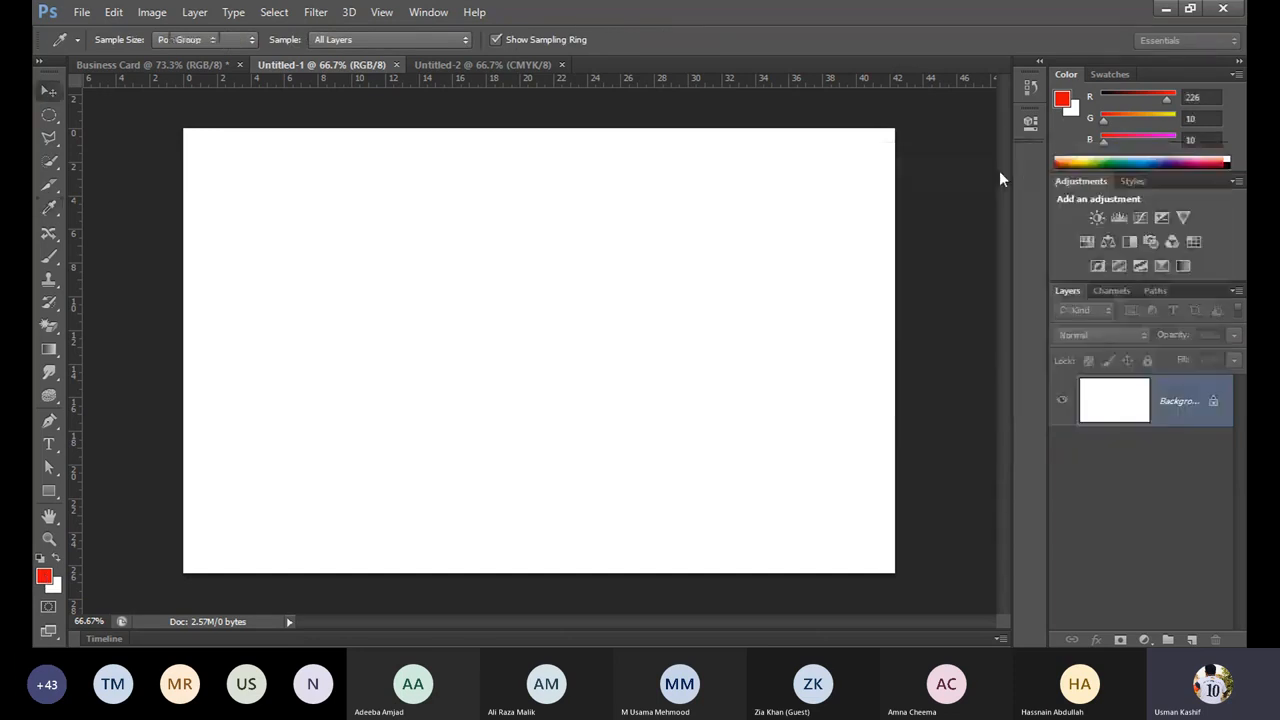
left_click(480, 64)
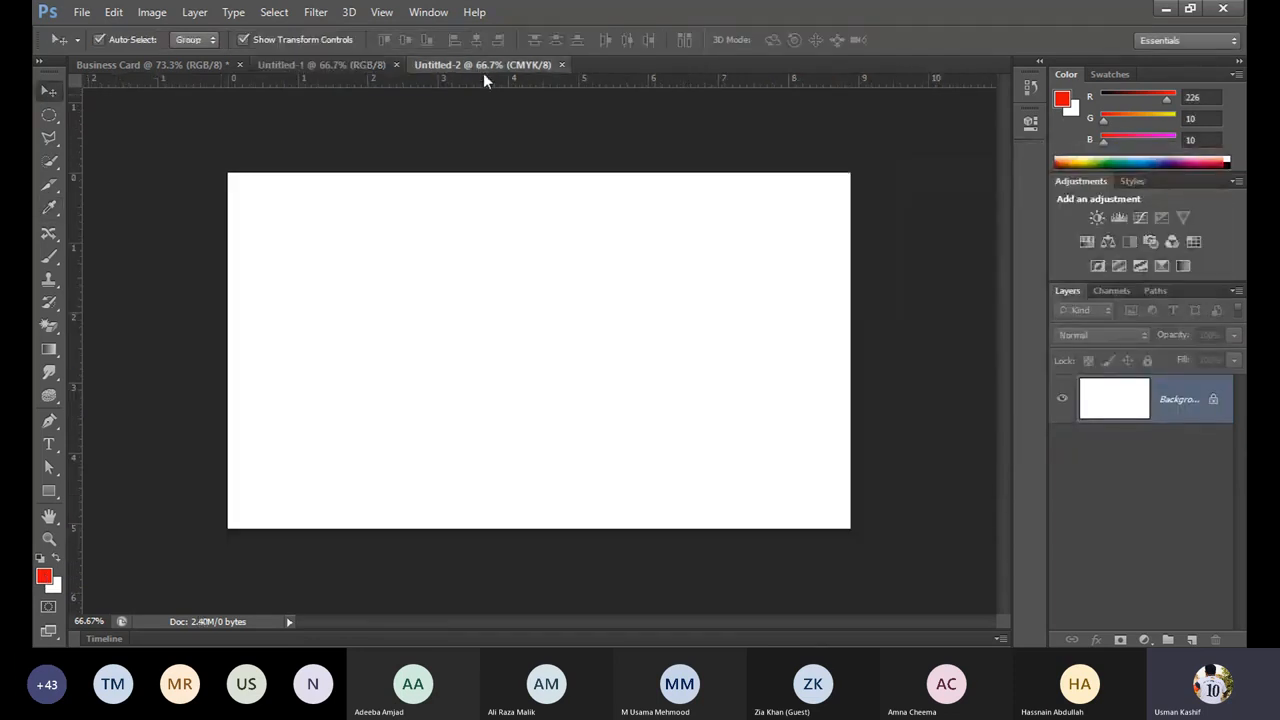
left_click(45, 577)
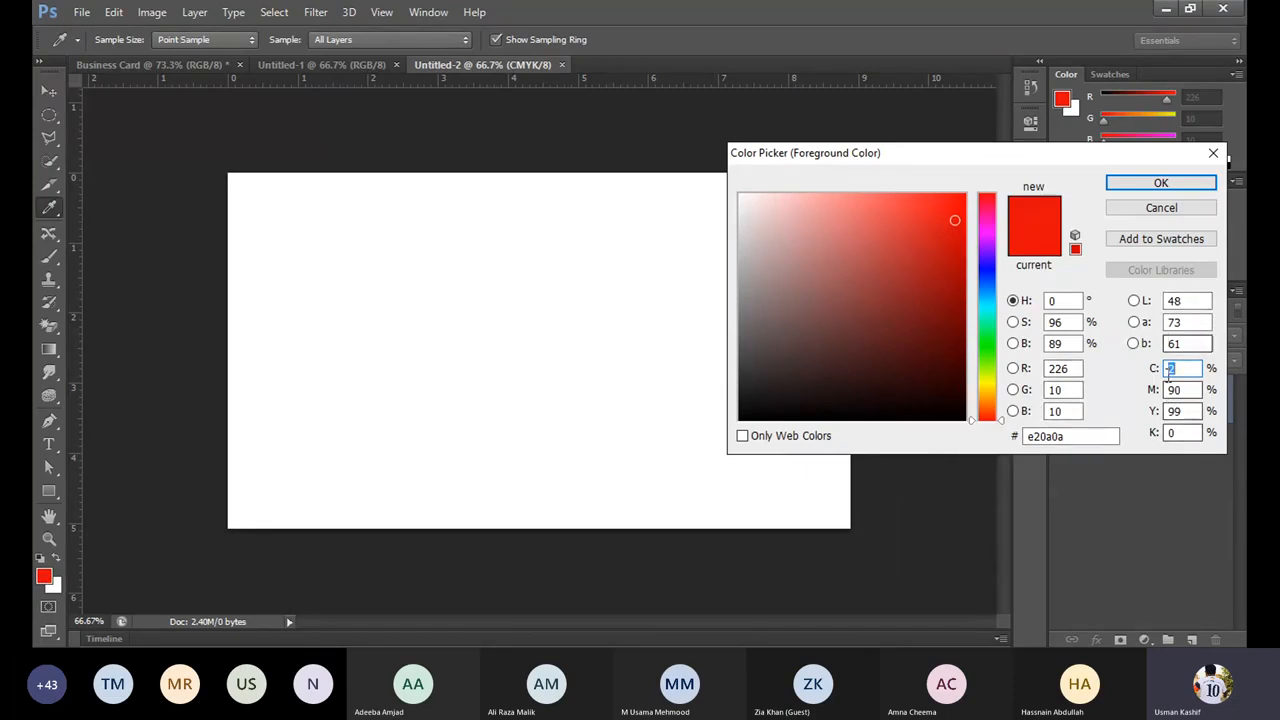
left_click(1155, 208)
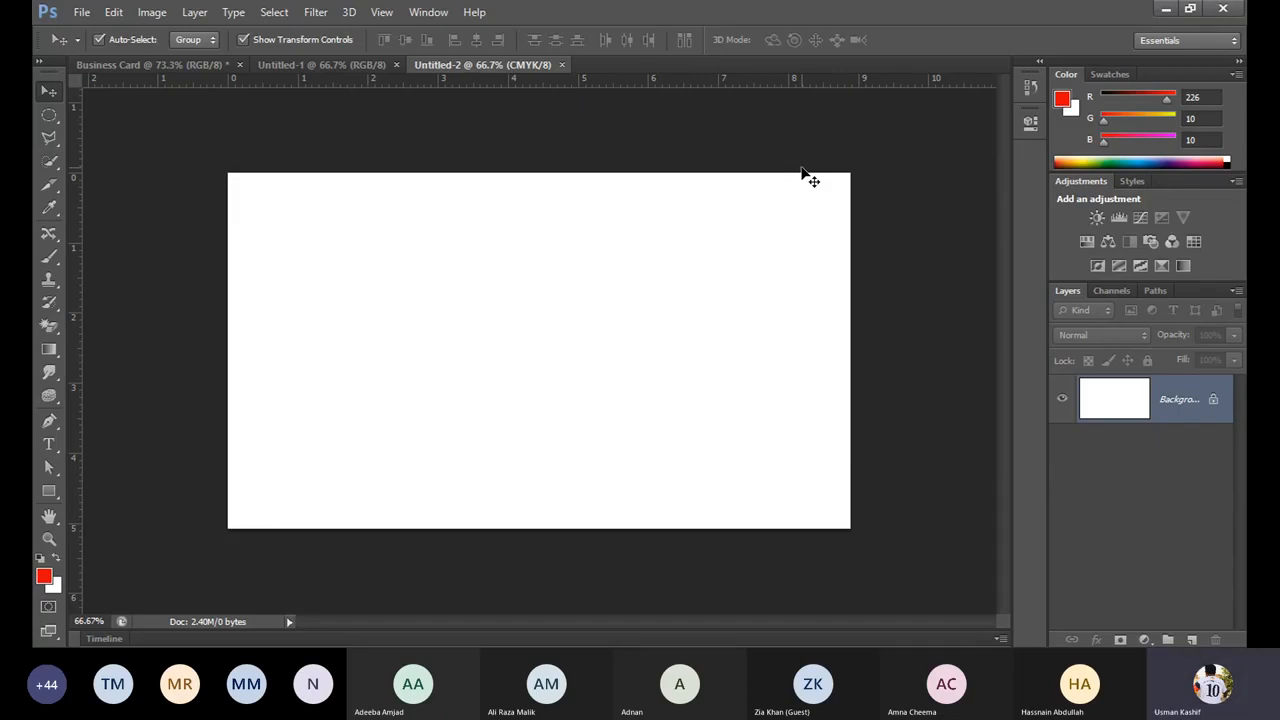
Step: Draw two small red rectangles side by side in the CMYK document's upper area and delete them both
left_click(48, 491)
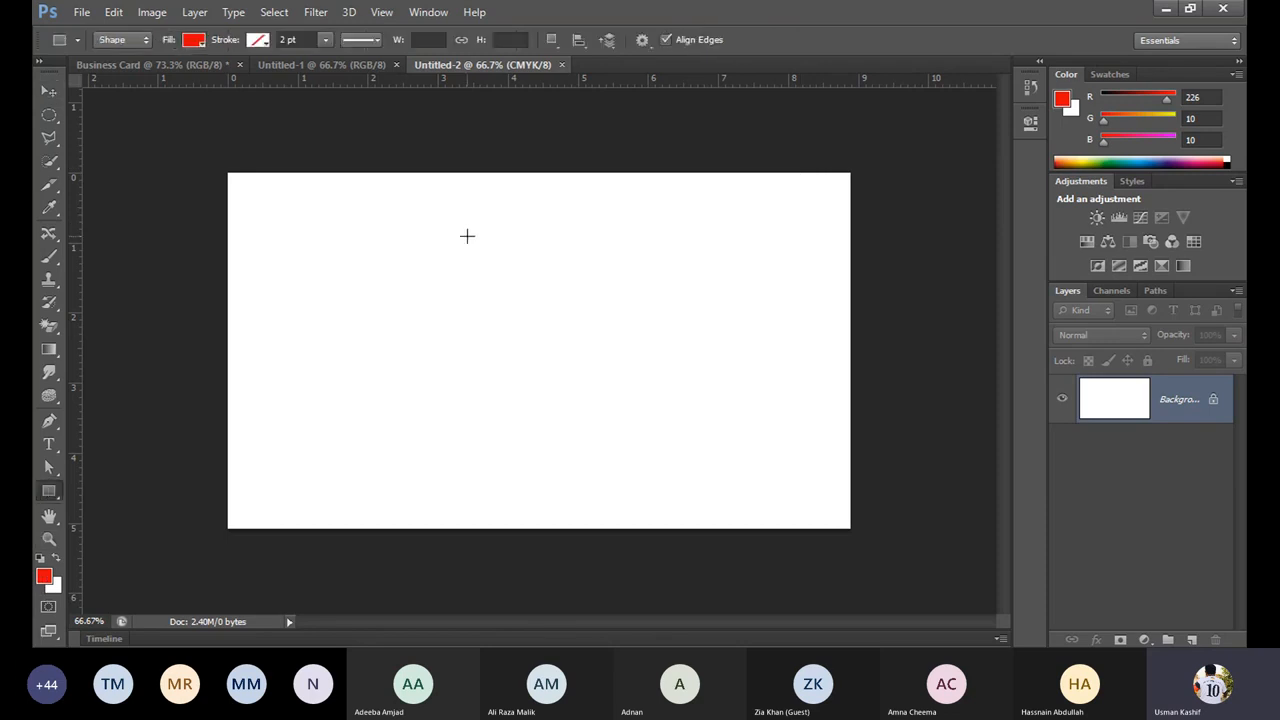
mouse_move(478, 247)
left_mouse_down()
mouse_move(467, 238)
mouse_move(508, 248)
left_mouse_up()
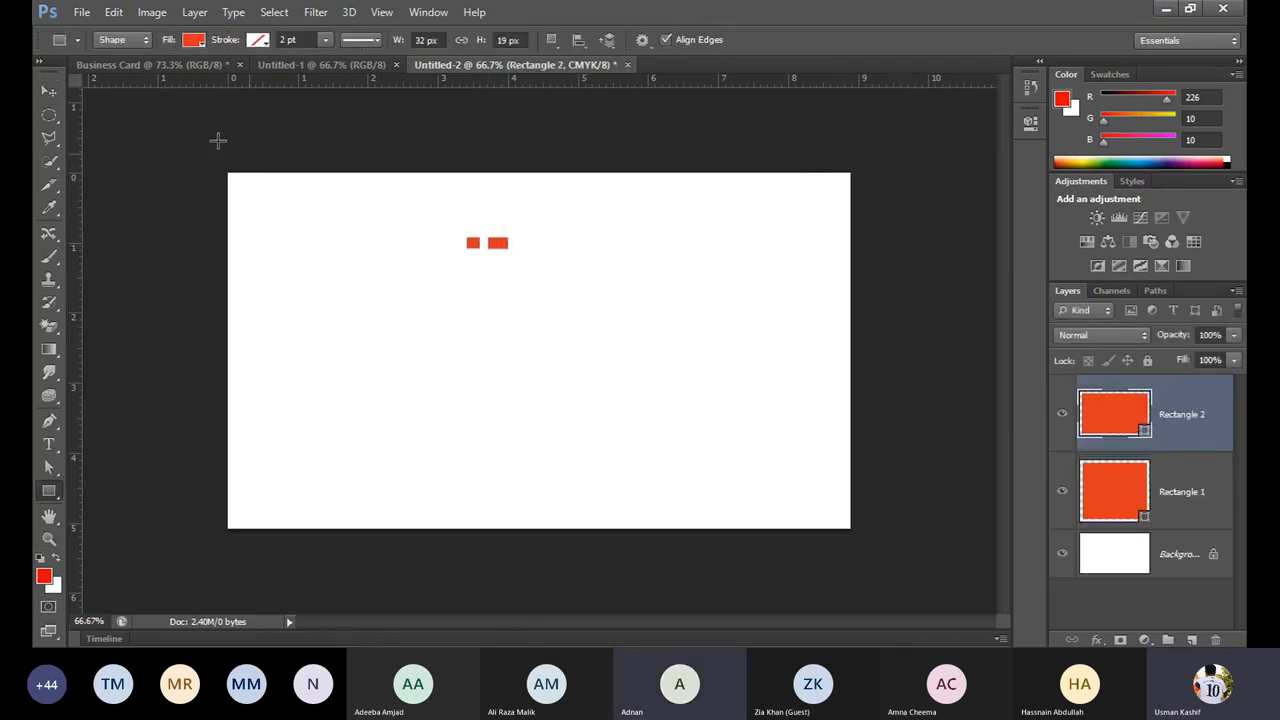
left_click(48, 90)
left_click_drag(434, 220, 571, 317)
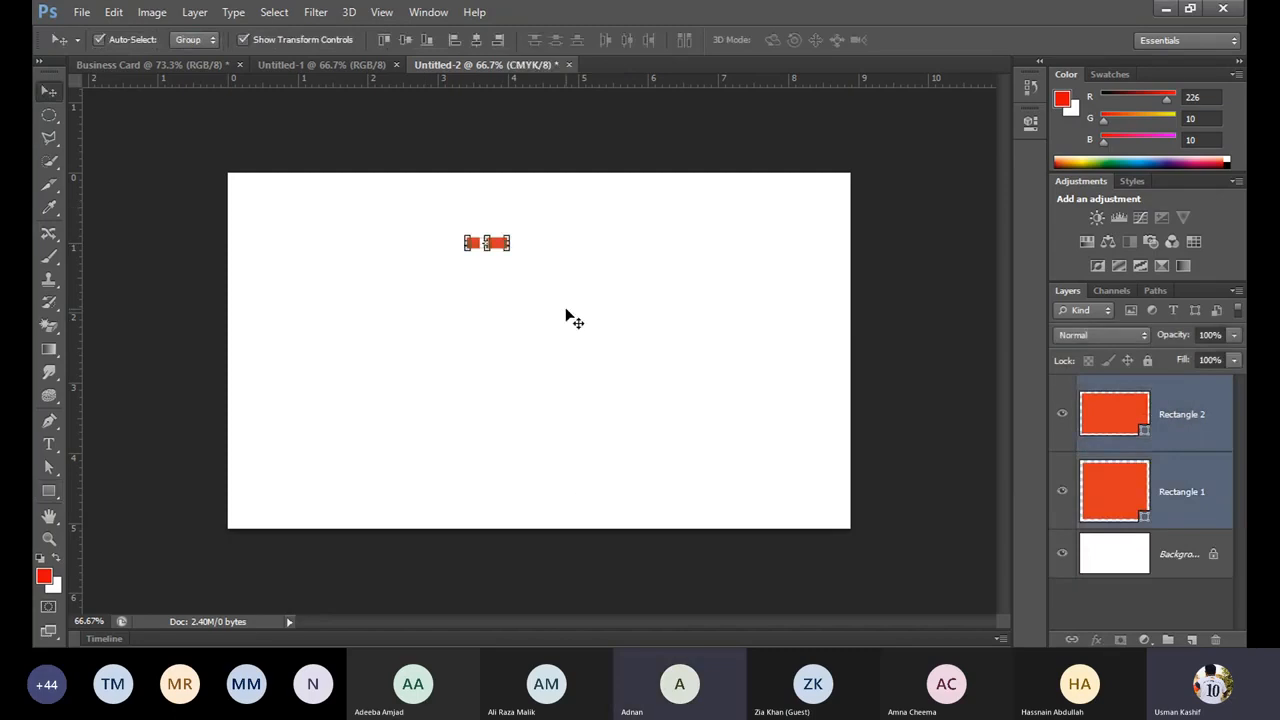
key("Delete")
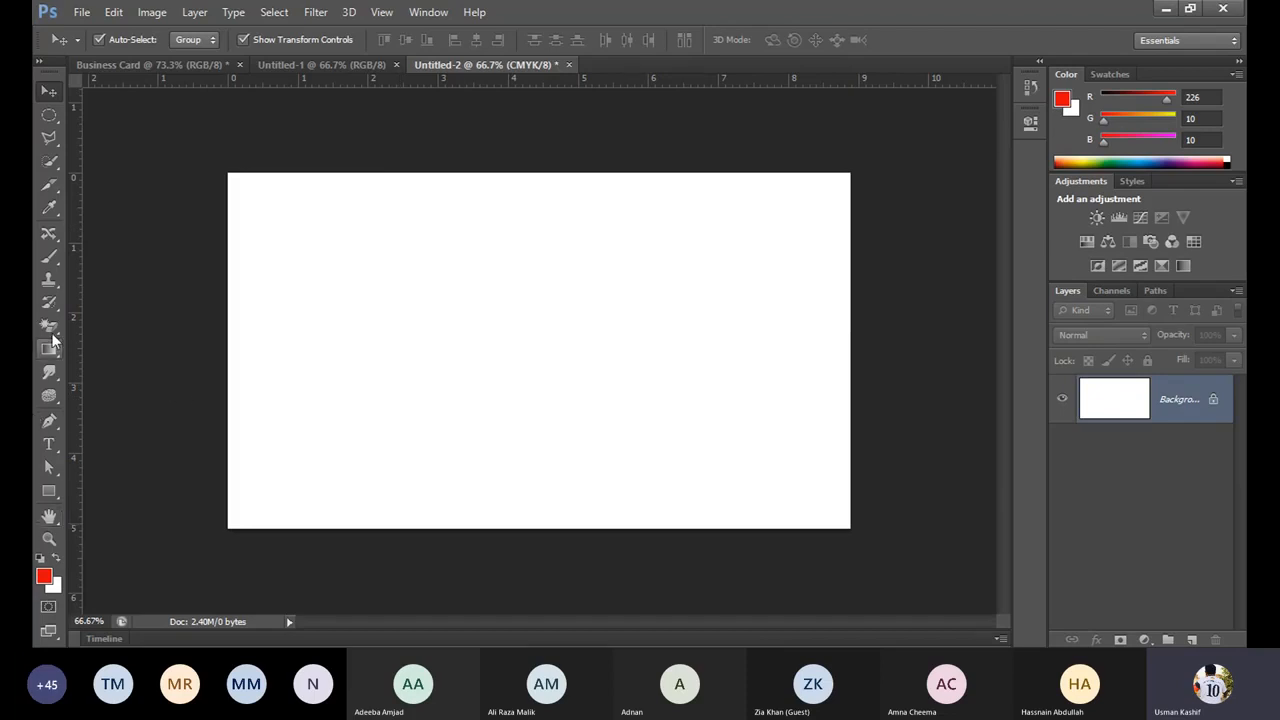
Step: Draw a red square about 2.2 cm wide on the left half of the card and duplicate it onto the right half
left_click(45, 489)
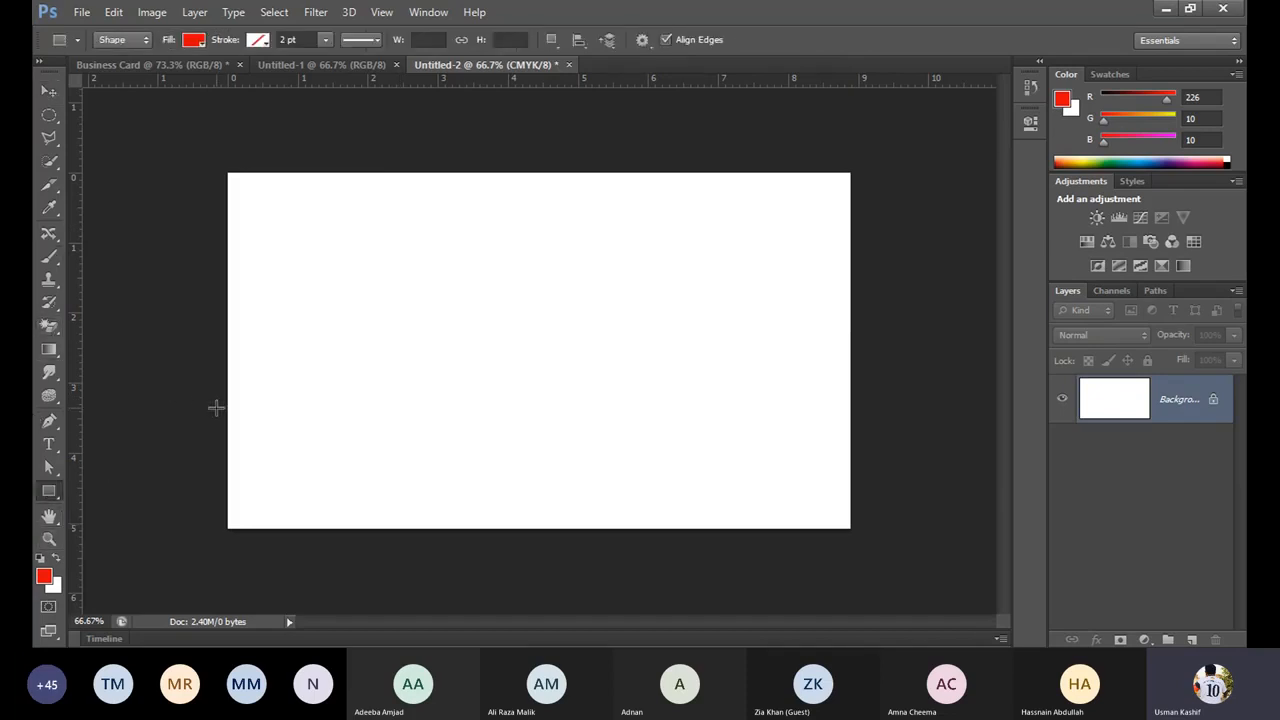
left_click_drag(284, 224, 688, 353)
key("v")
left_click_drag(350, 177, 670, 350)
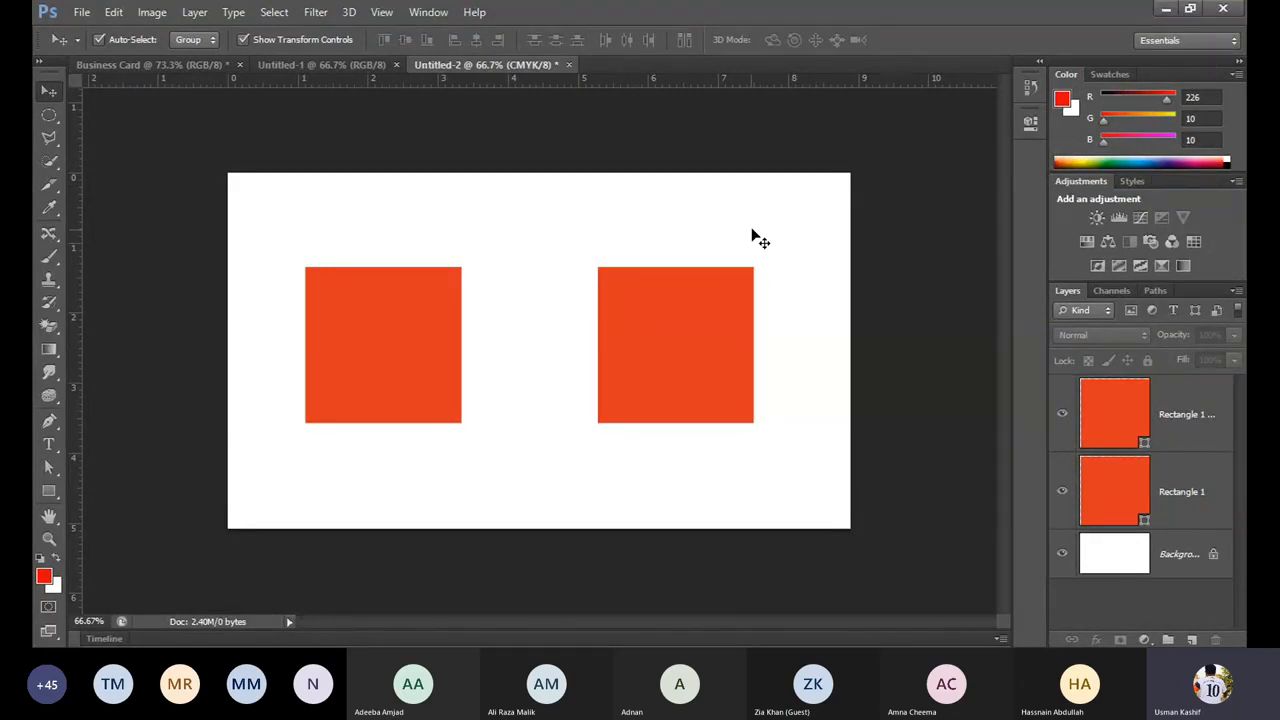
Step: Select both large red squares together and delete them from the CMYK document
left_click_drag(815, 230, 693, 483)
left_click(694, 494)
left_click(598, 350)
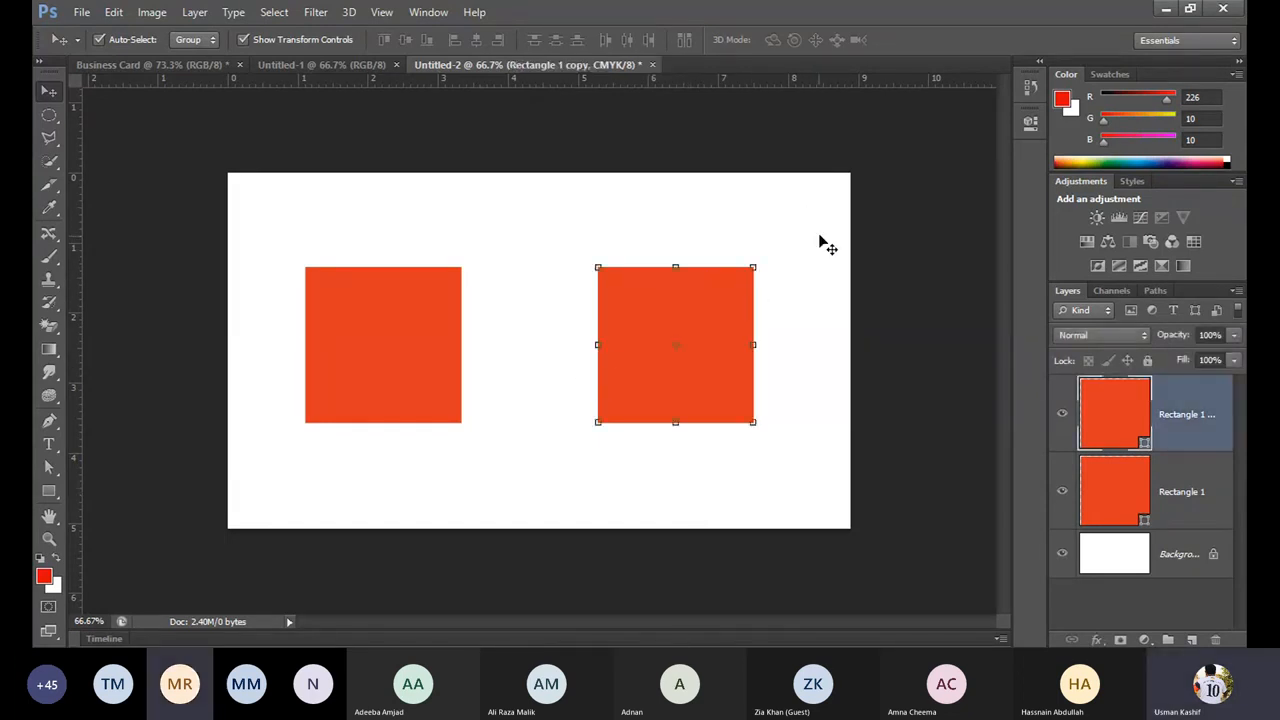
left_click_drag(820, 245, 300, 487)
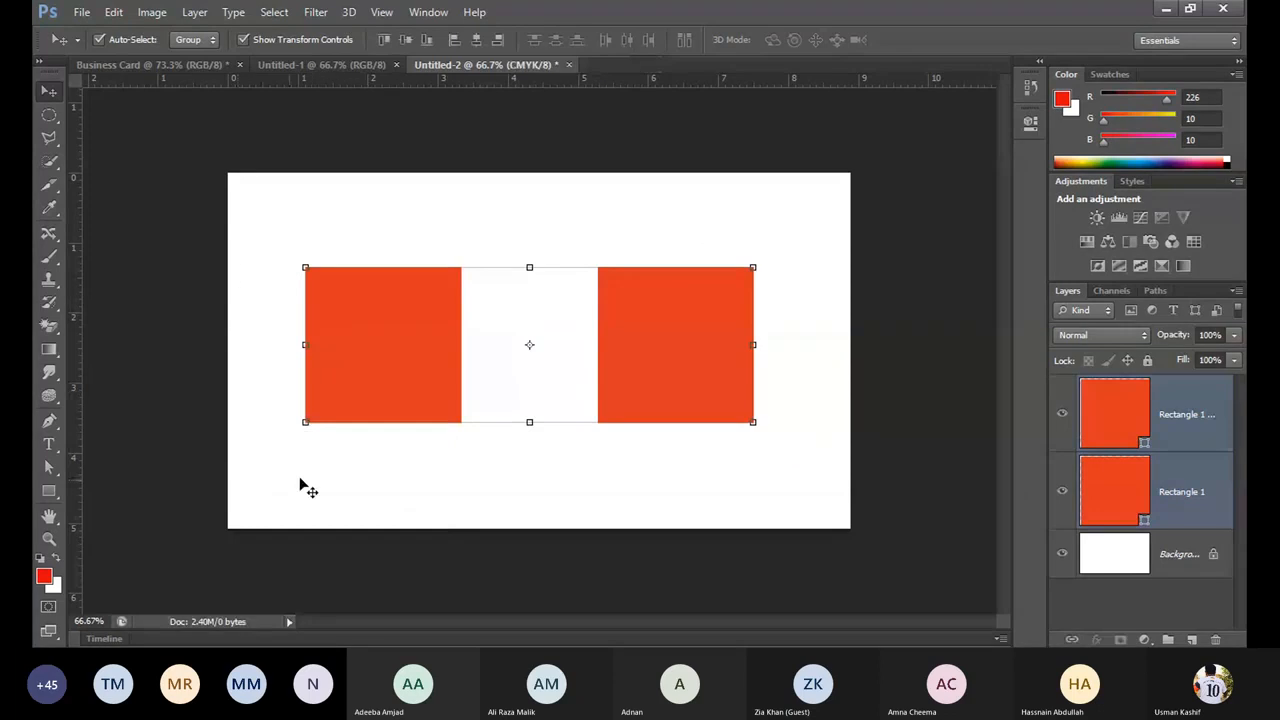
left_click(709, 506)
left_click_drag(775, 488, 280, 416)
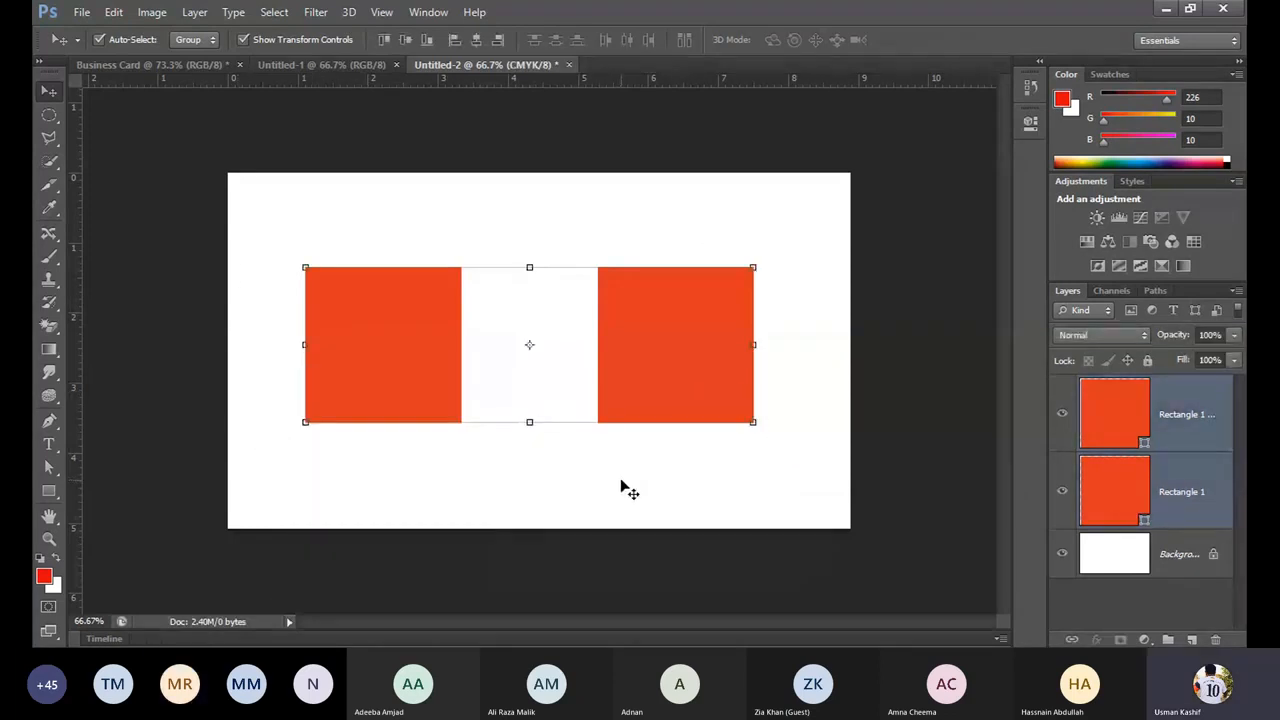
key("Delete")
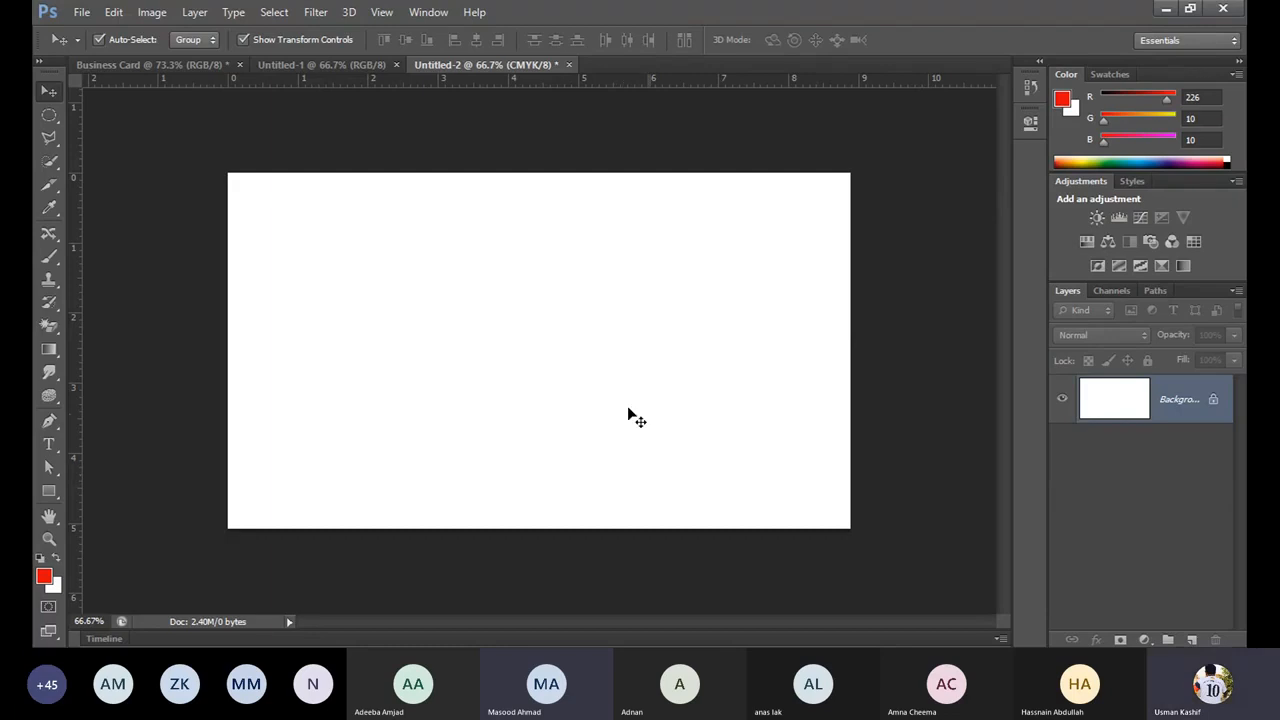
Step: Close the documents Untitled-1 and Untitled-2 without saving, leaving only Business Card open
left_click(395, 64)
left_click(411, 65)
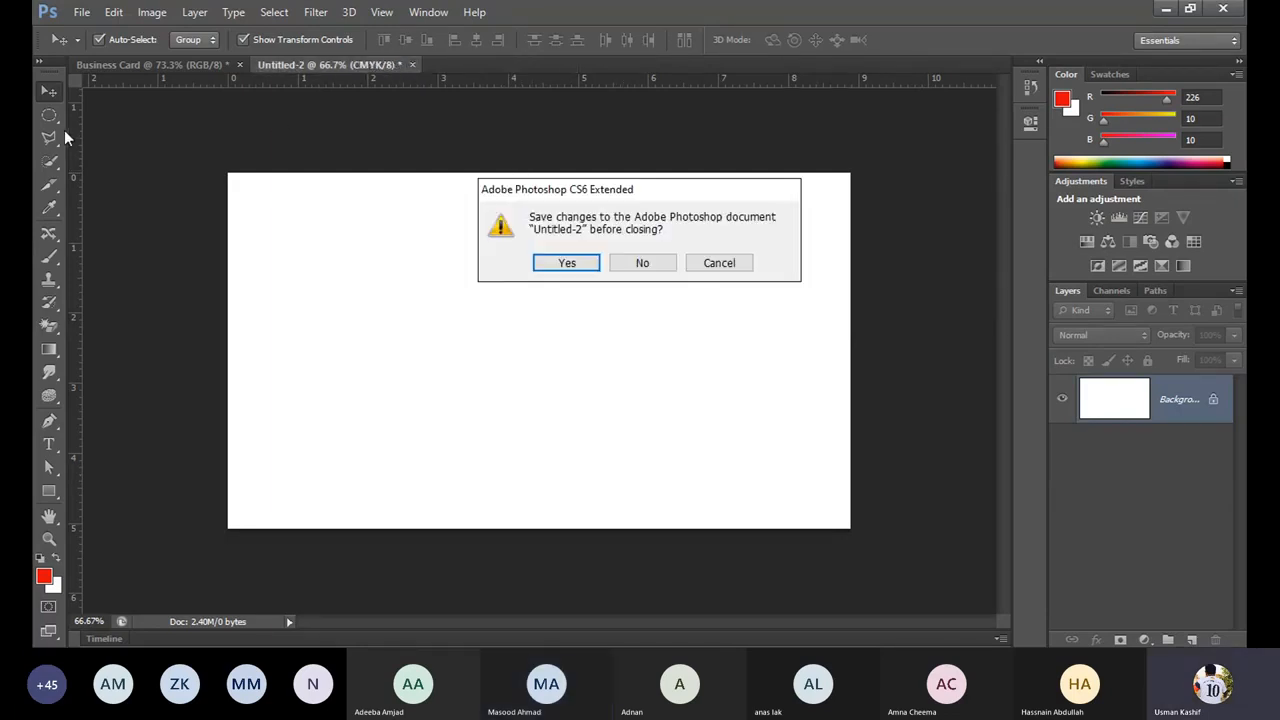
left_click(643, 262)
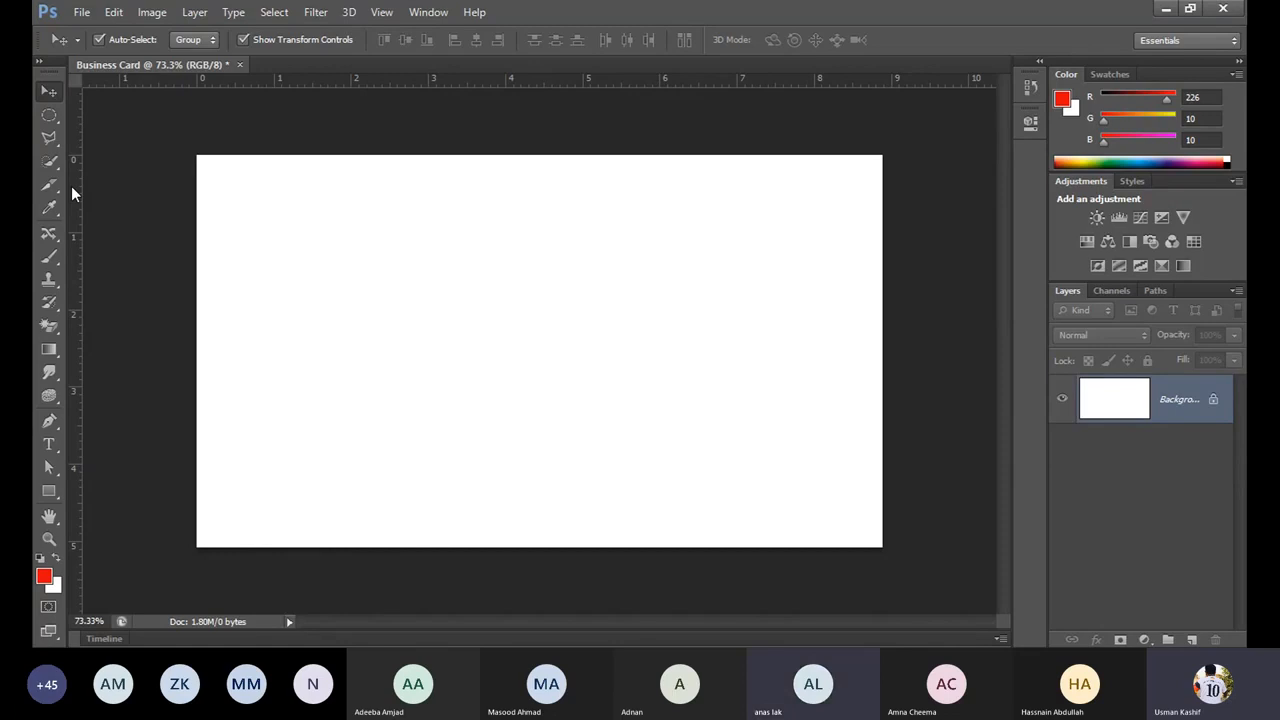
Step: Review the size, resolution and color mode settings for a new document and cancel without creating it
left_click(93, 37)
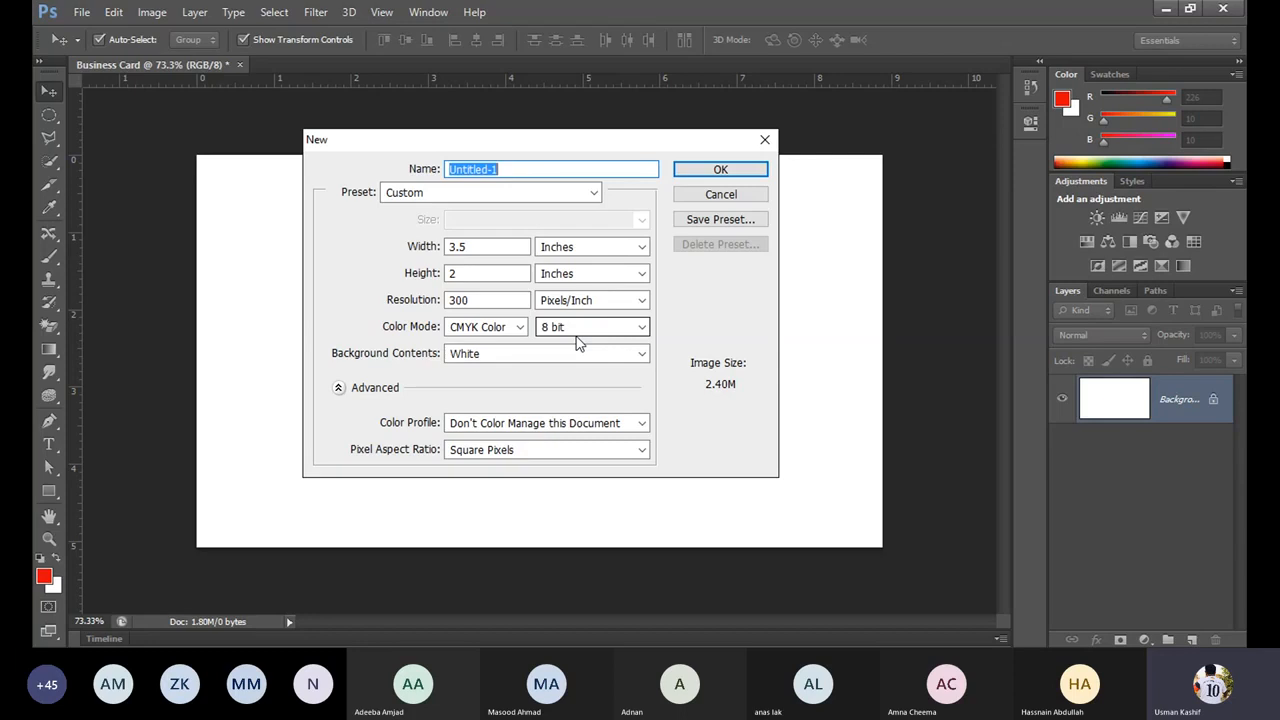
left_click(756, 194)
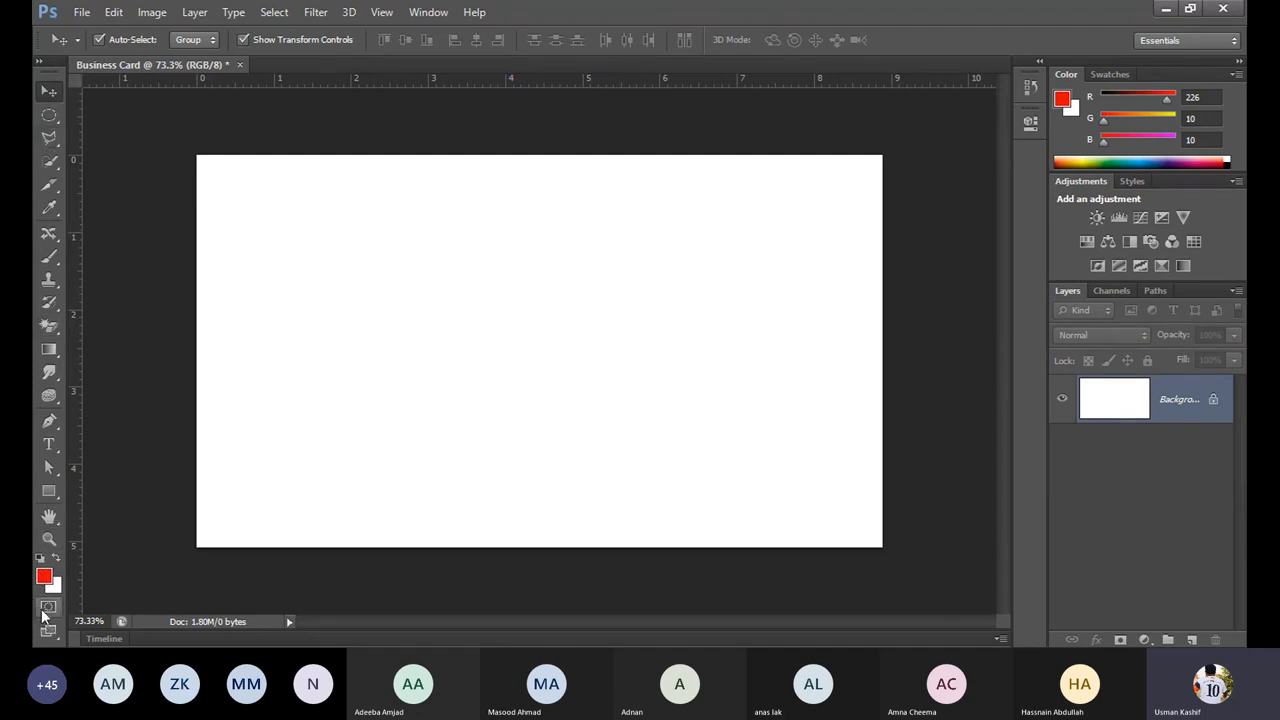
Step: Switch the toolbox between two-column and single-column layout twice, ending with a single column
left_click(41, 64)
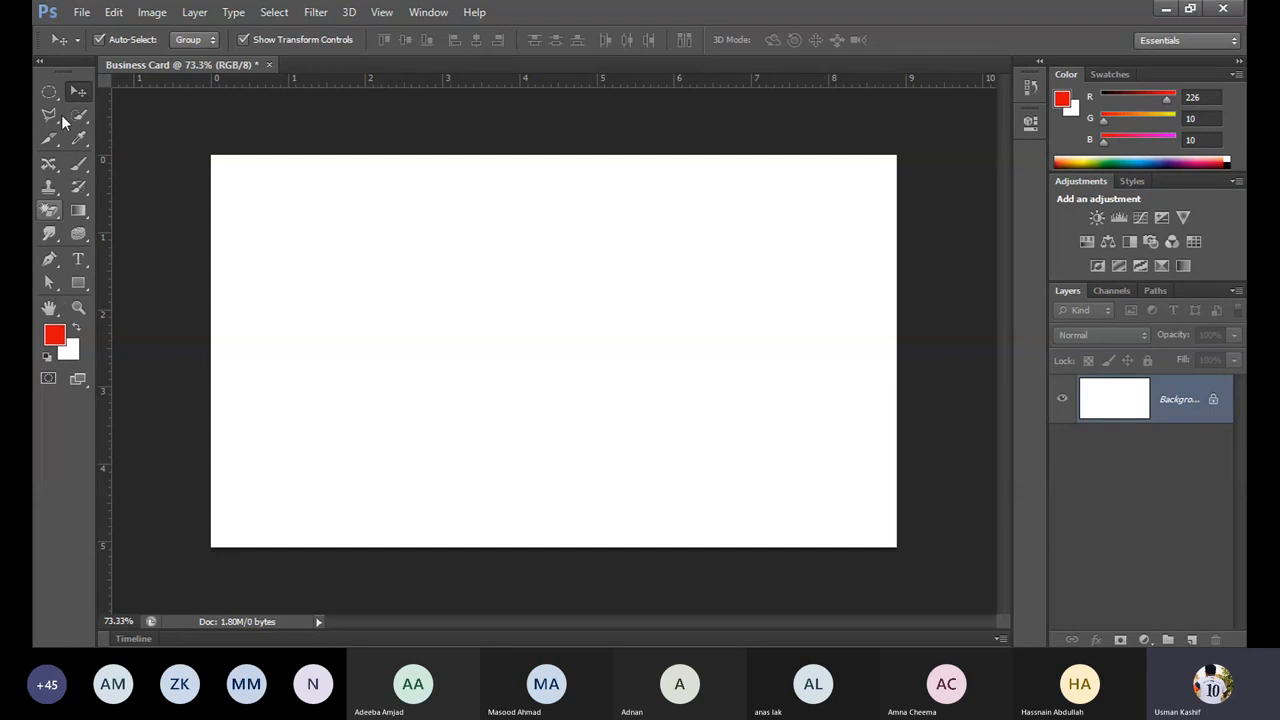
left_click(41, 64)
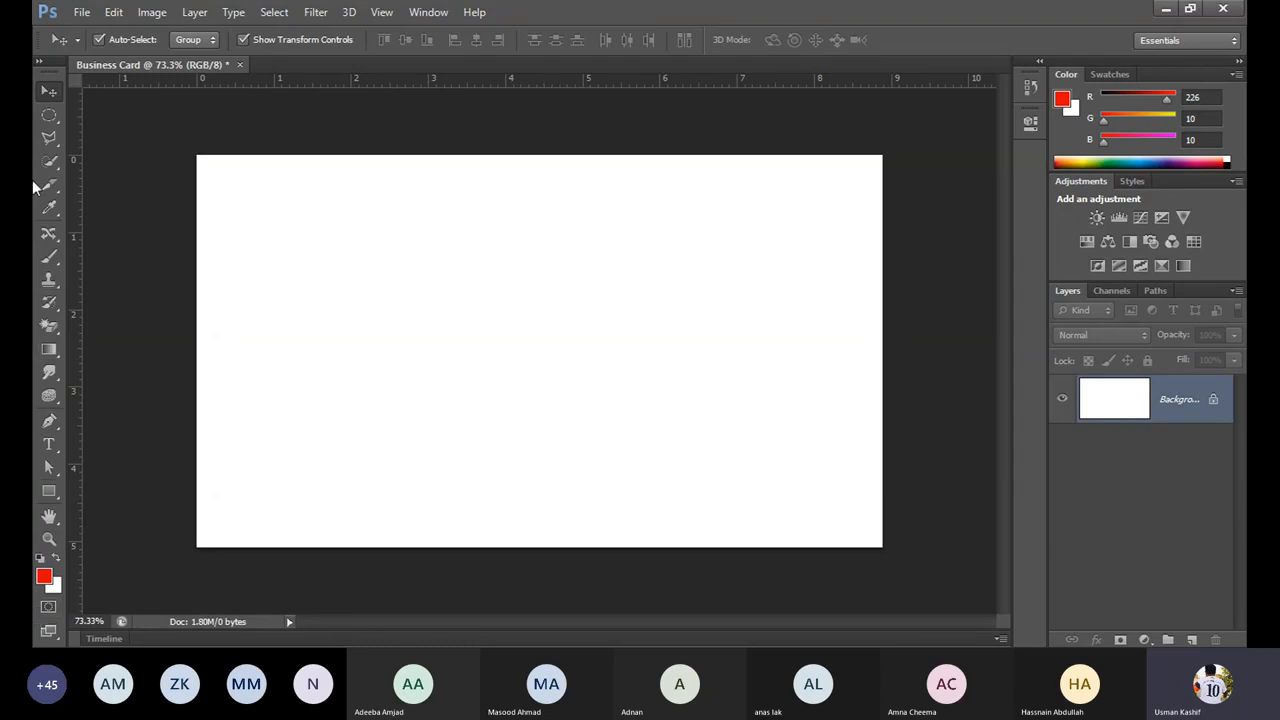
left_click(41, 64)
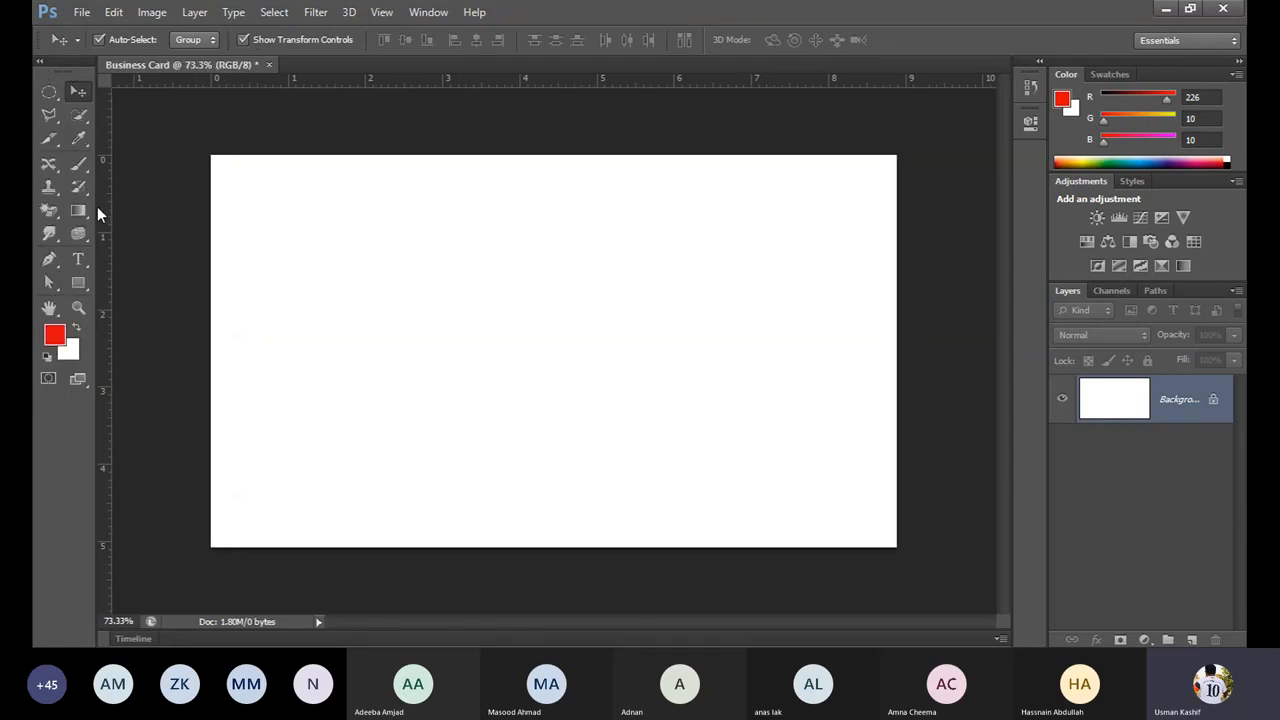
left_click(41, 63)
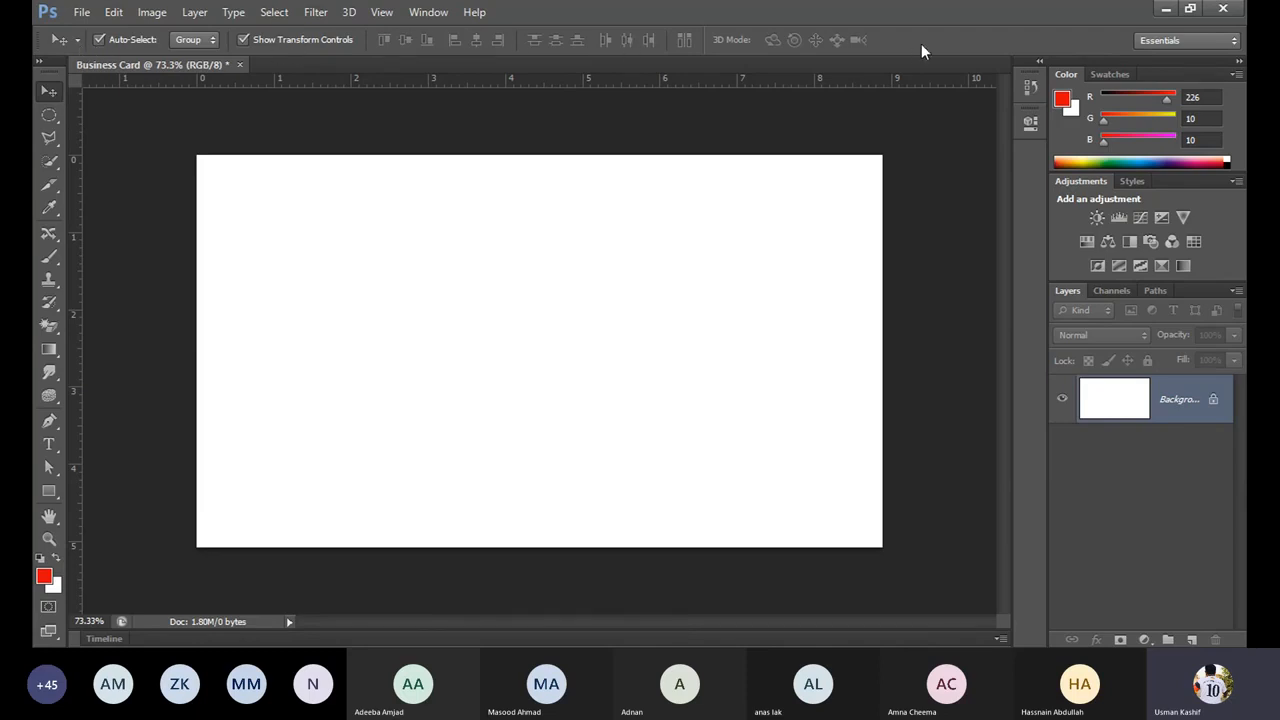
Step: Compare the options of the Polygonal Lasso, Gradient, Rectangle, Eyedropper, Slice and Quick Selection tools, ending on the Move tool
left_click(44, 137)
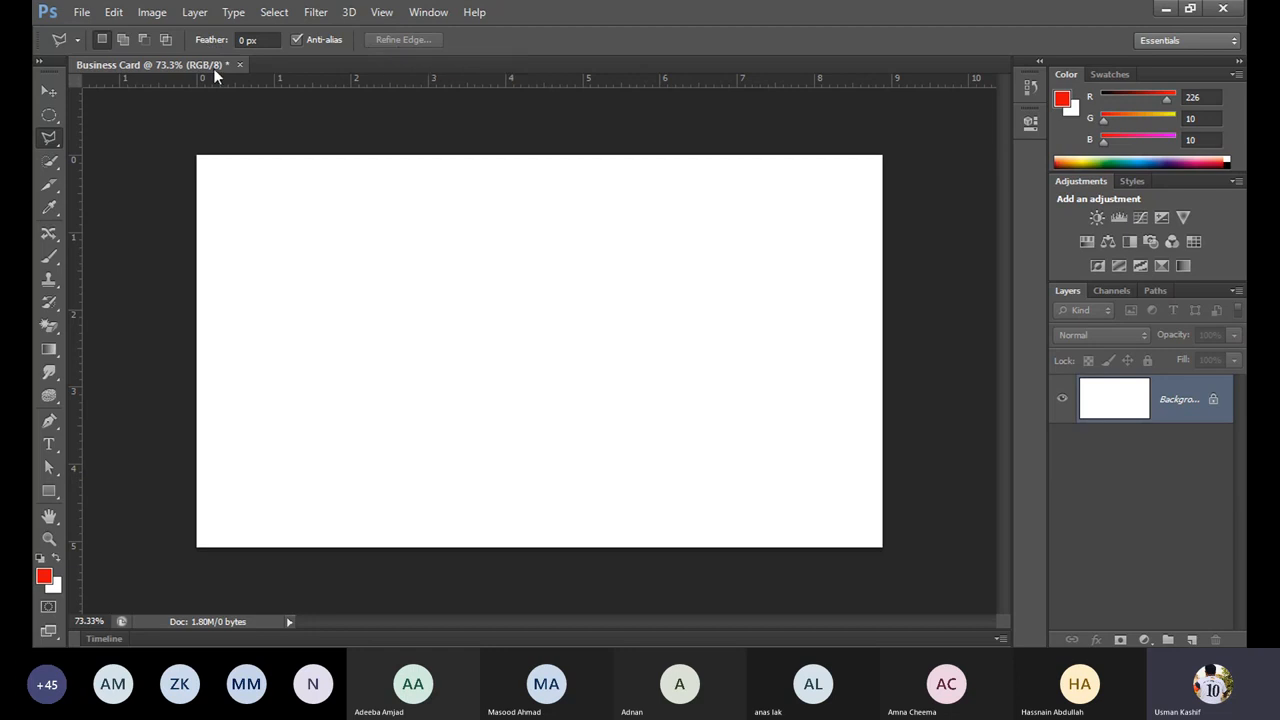
left_click(50, 347)
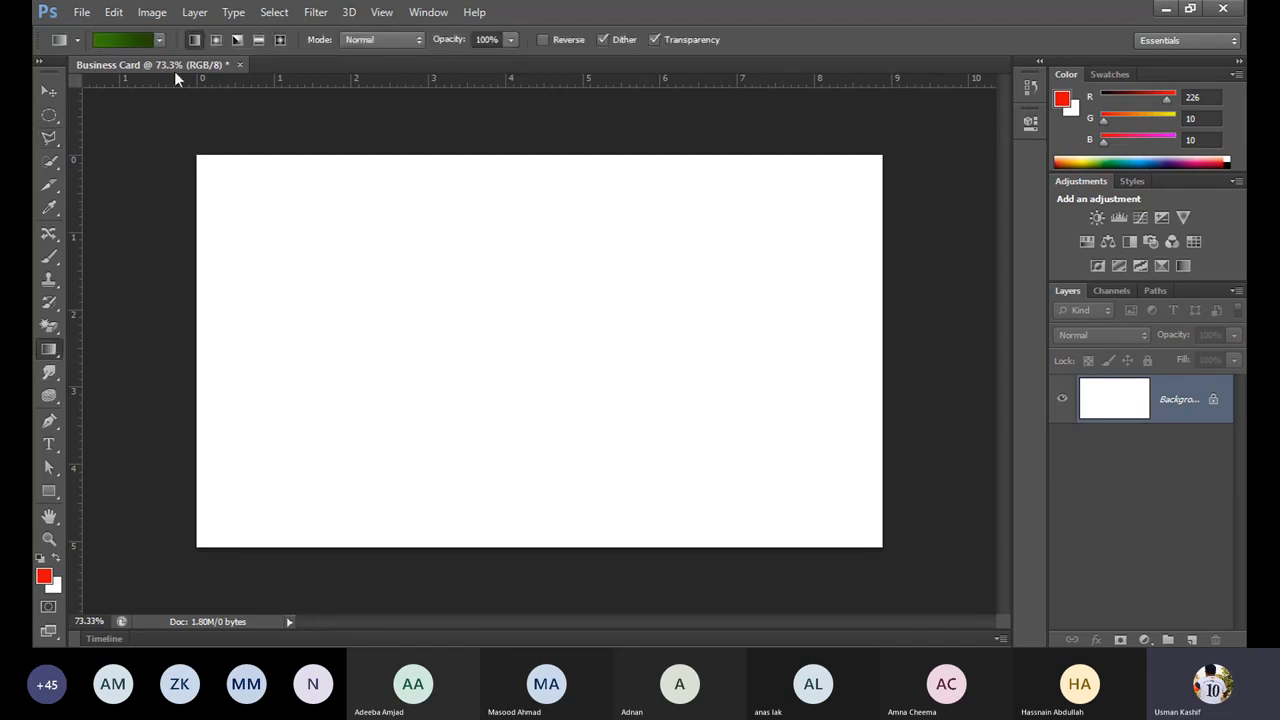
left_click(48, 494)
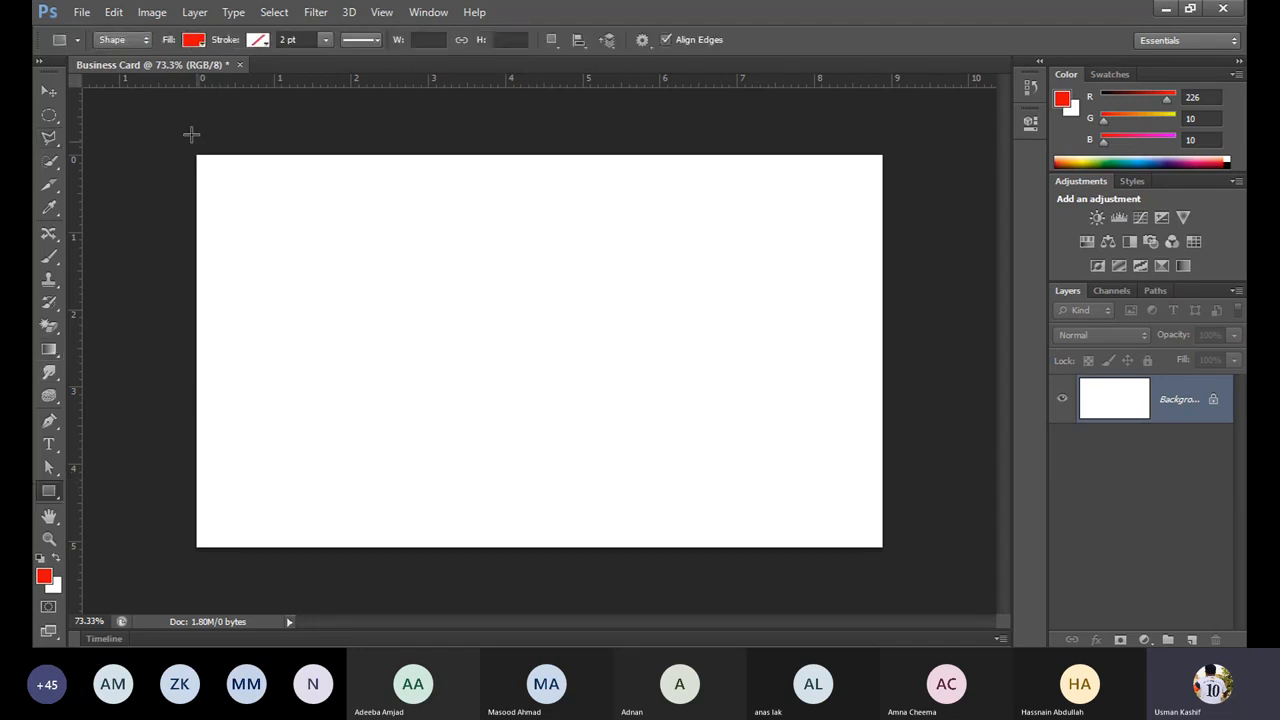
left_click(52, 205)
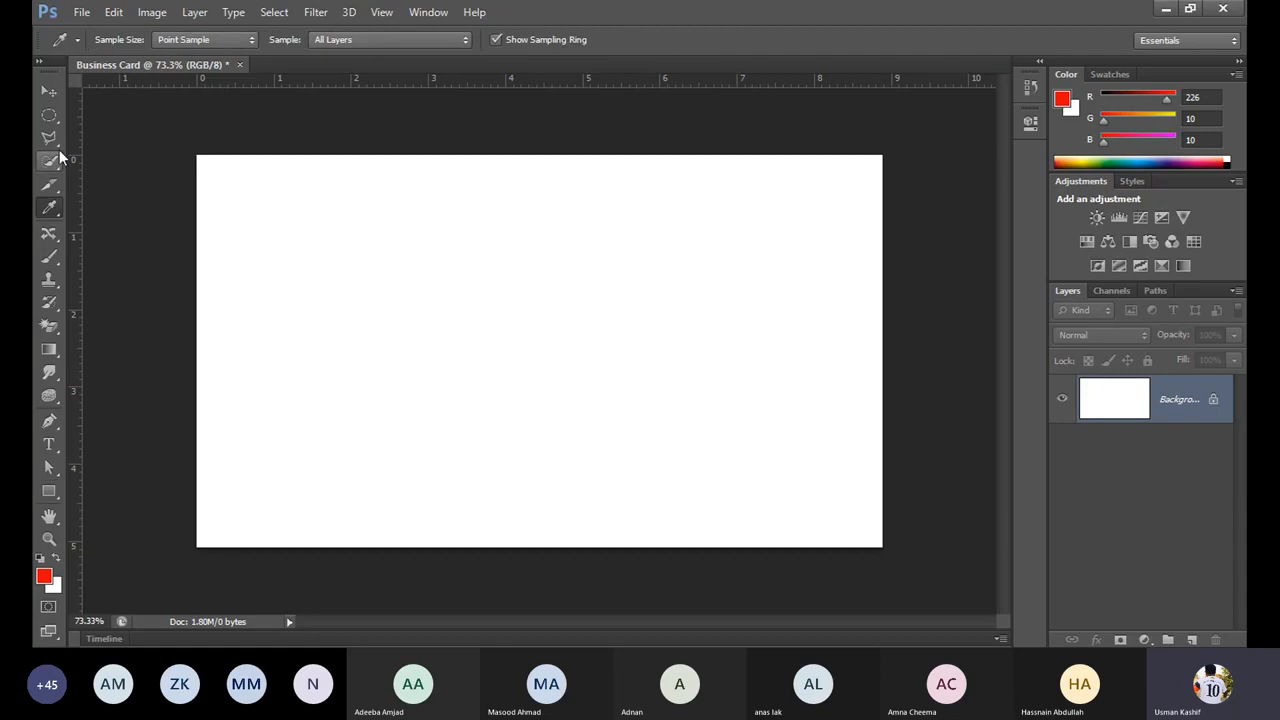
left_click(48, 184)
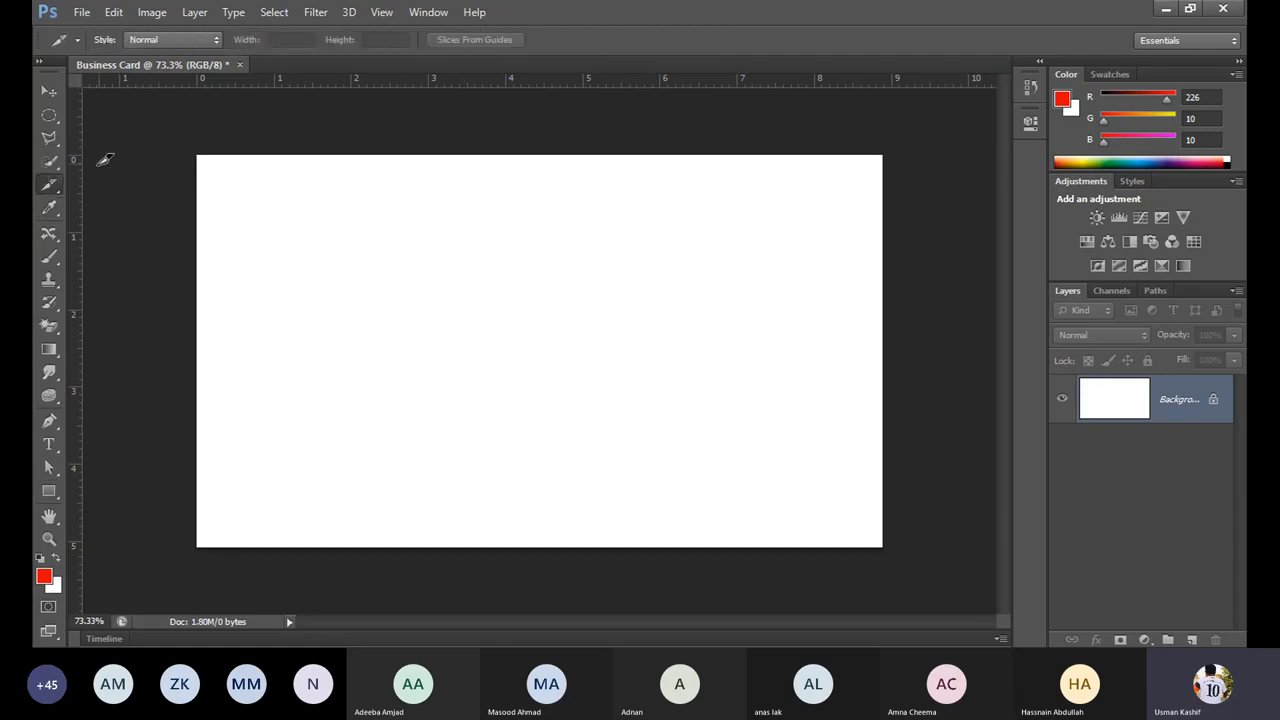
left_click(48, 161)
left_click(49, 90)
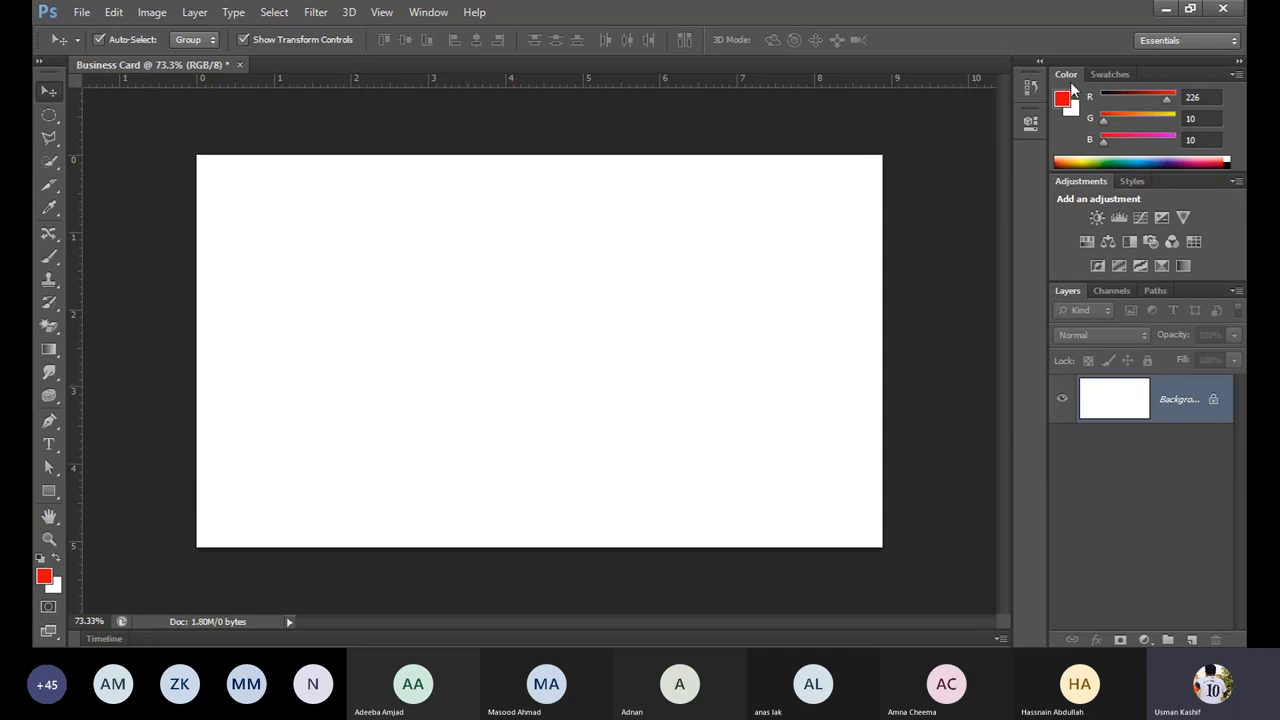
Step: View the Swatches and Styles panels and return from Styles to Adjustments
left_click(1106, 78)
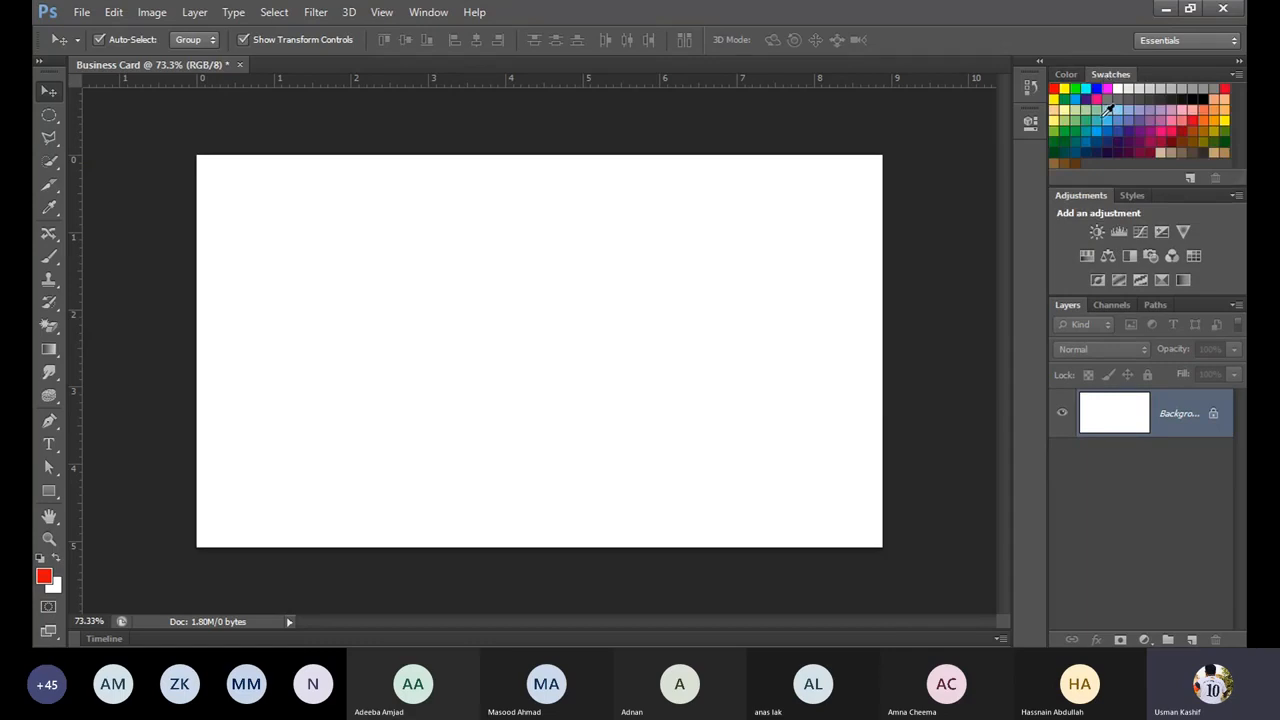
left_click(1130, 195)
left_click(1081, 196)
Step: Undock the panels, float Swatches, Color and Layers separately around the canvas, and close the remaining panel group
left_click_drag(1024, 57, 869, 108)
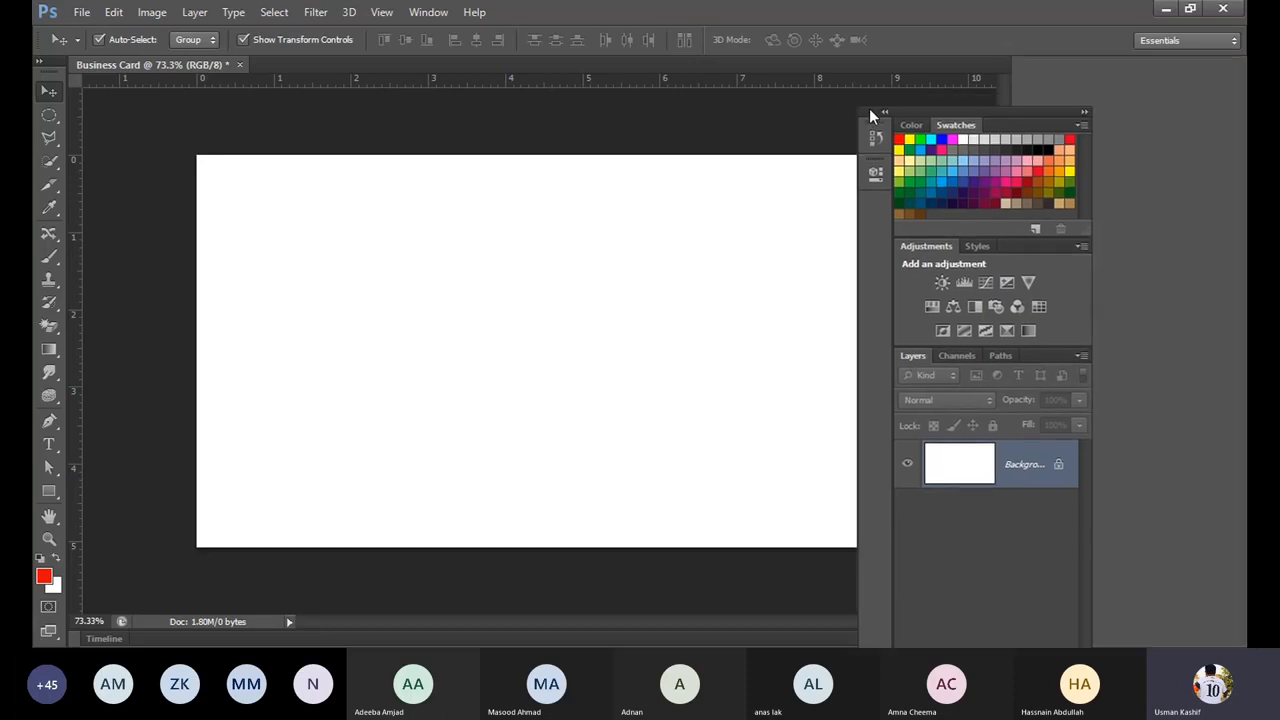
left_click_drag(955, 125, 393, 157)
left_click_drag(975, 122, 223, 424)
left_click_drag(911, 236, 593, 378)
left_click(1083, 112)
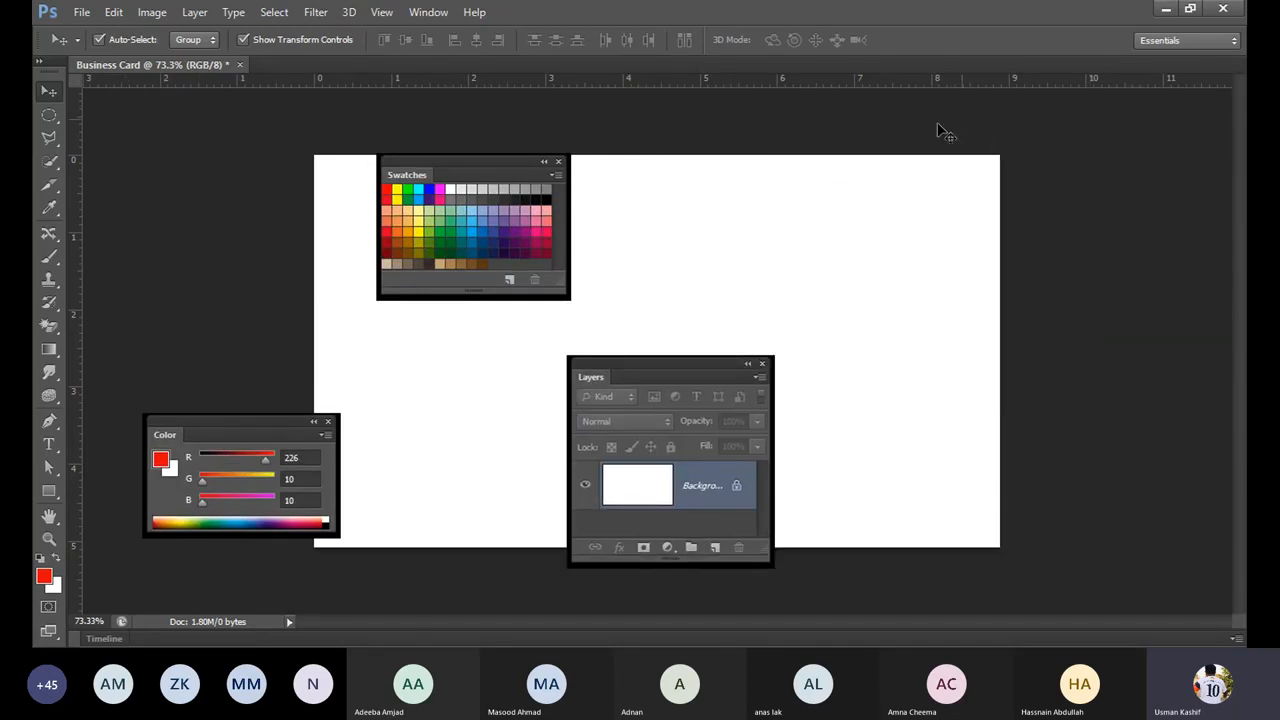
Step: Undock the toolbox, set it to two columns and place it directly beside the floating Layers panel
left_click_drag(706, 384, 1132, 124)
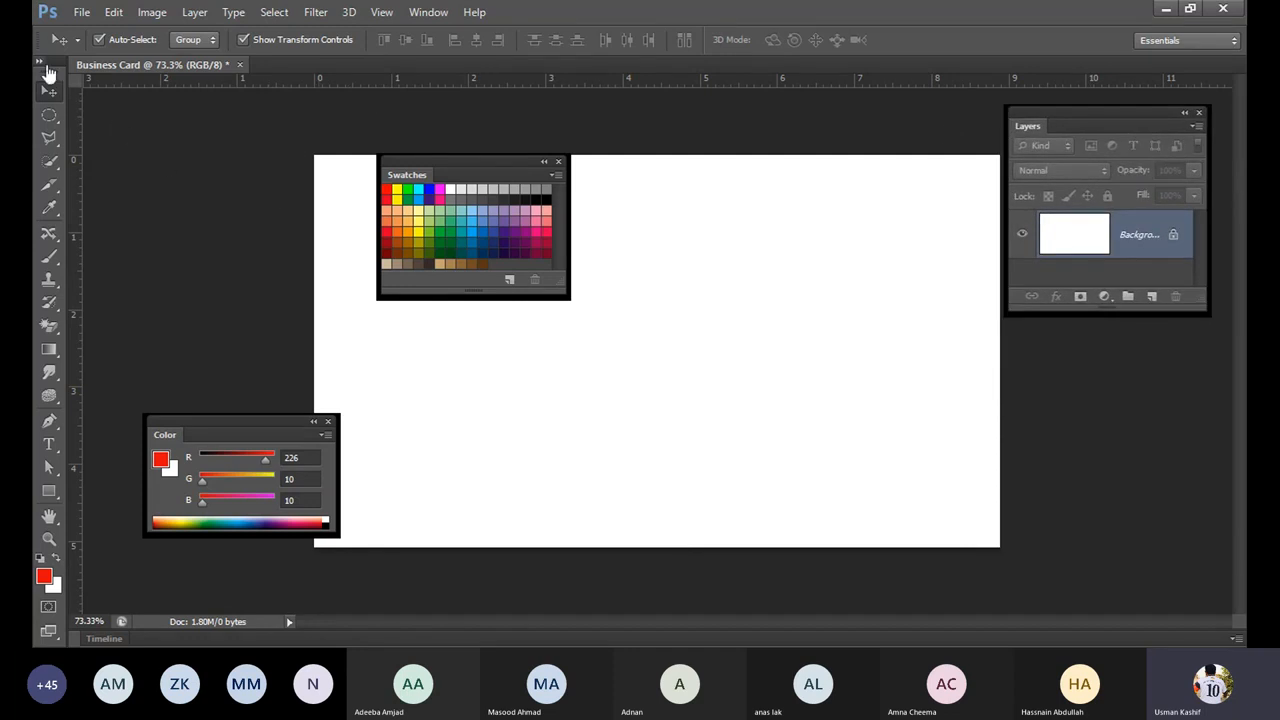
left_click_drag(54, 62, 988, 104)
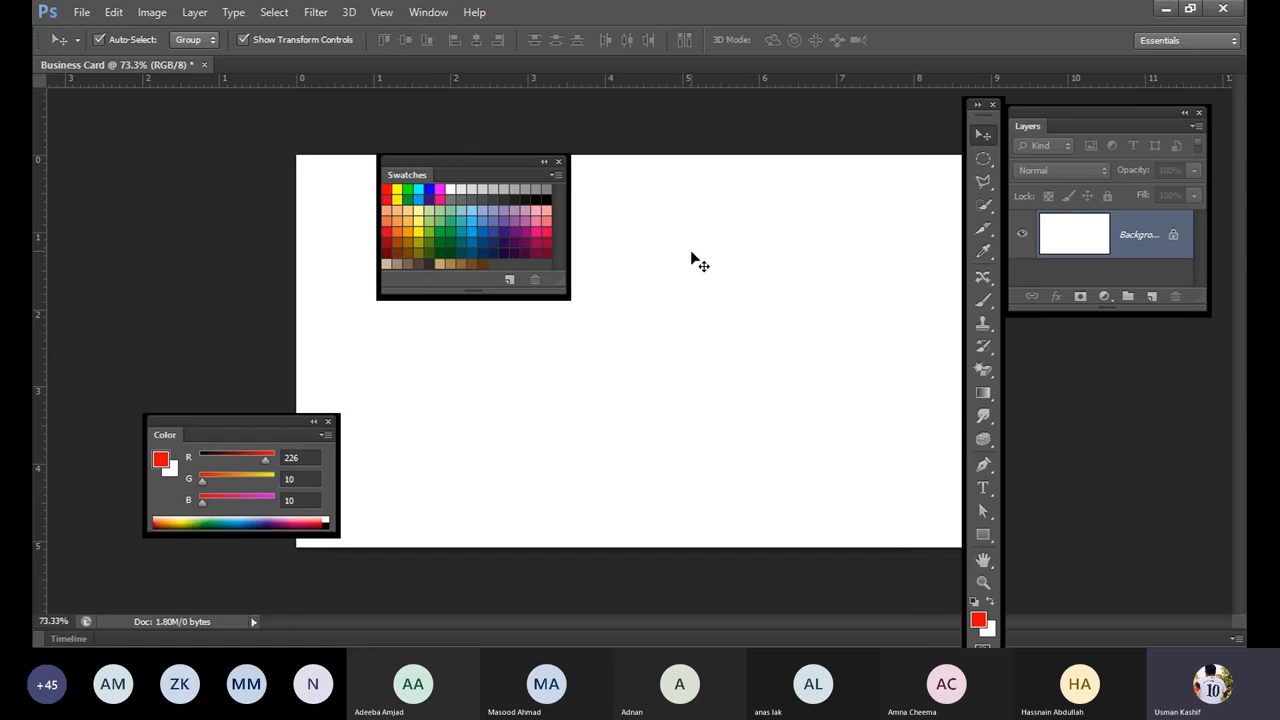
left_click(978, 105)
left_click(978, 105)
left_click_drag(993, 128, 1187, 80)
left_click_drag(1080, 114, 1023, 95)
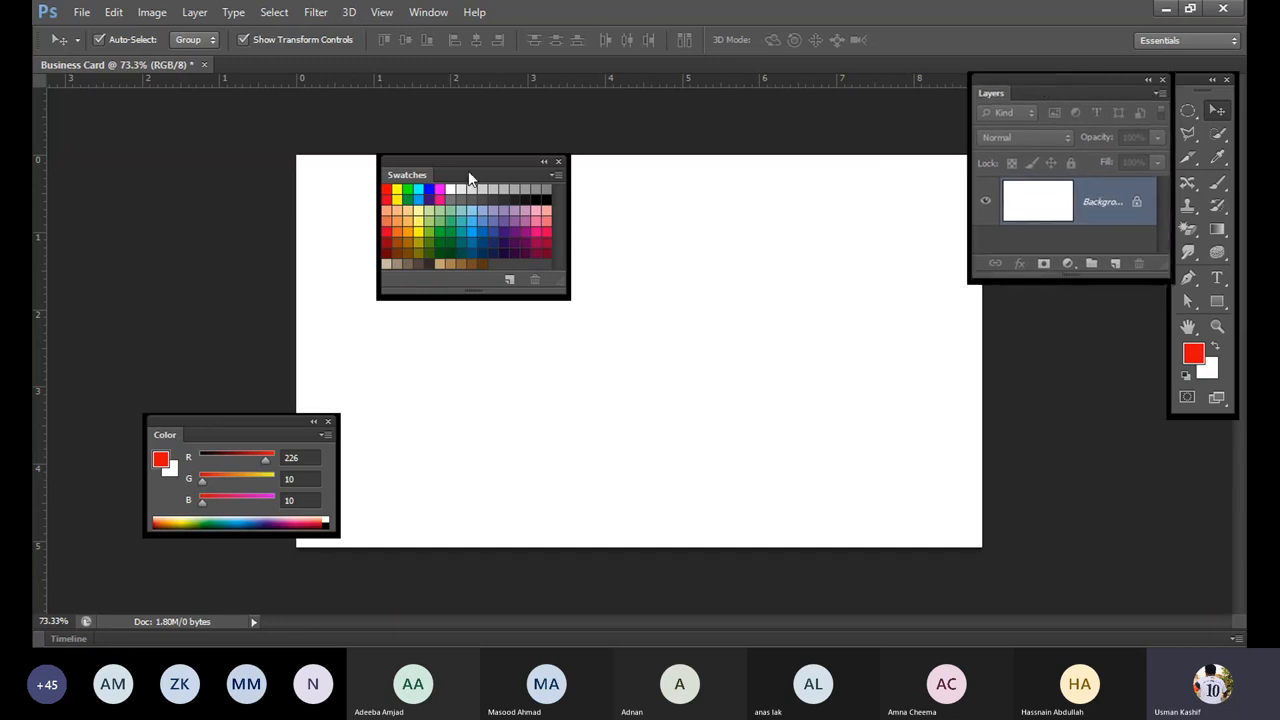
Step: Stack the Color panel beneath Swatches on one side of the canvas and place Layers below the toolbox
left_click_drag(468, 172, 127, 106)
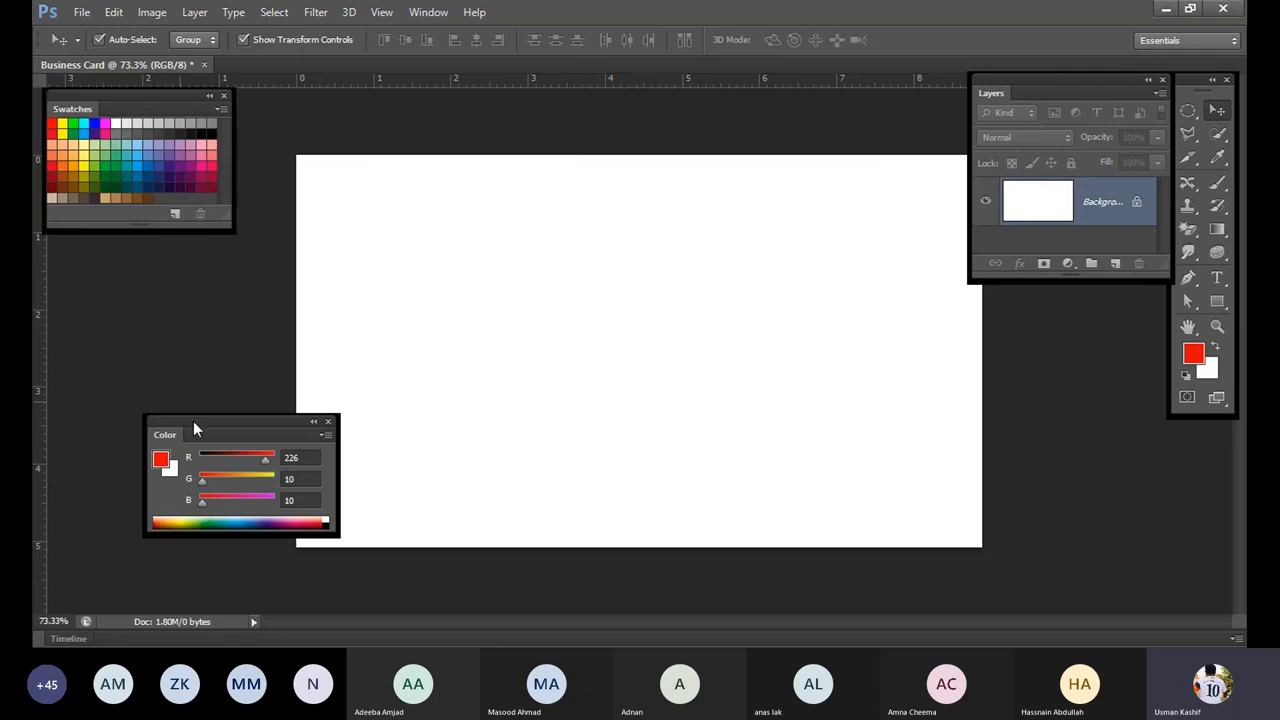
left_click_drag(205, 423, 99, 237)
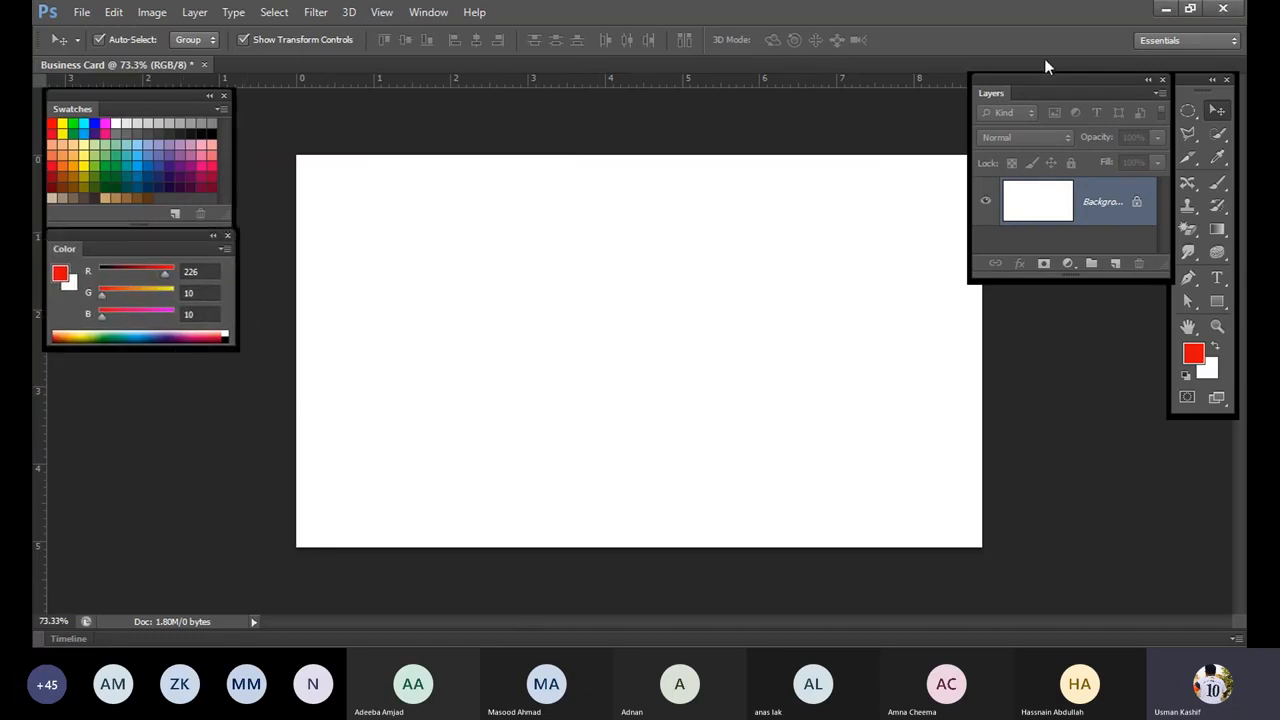
left_click_drag(1073, 96, 1132, 443)
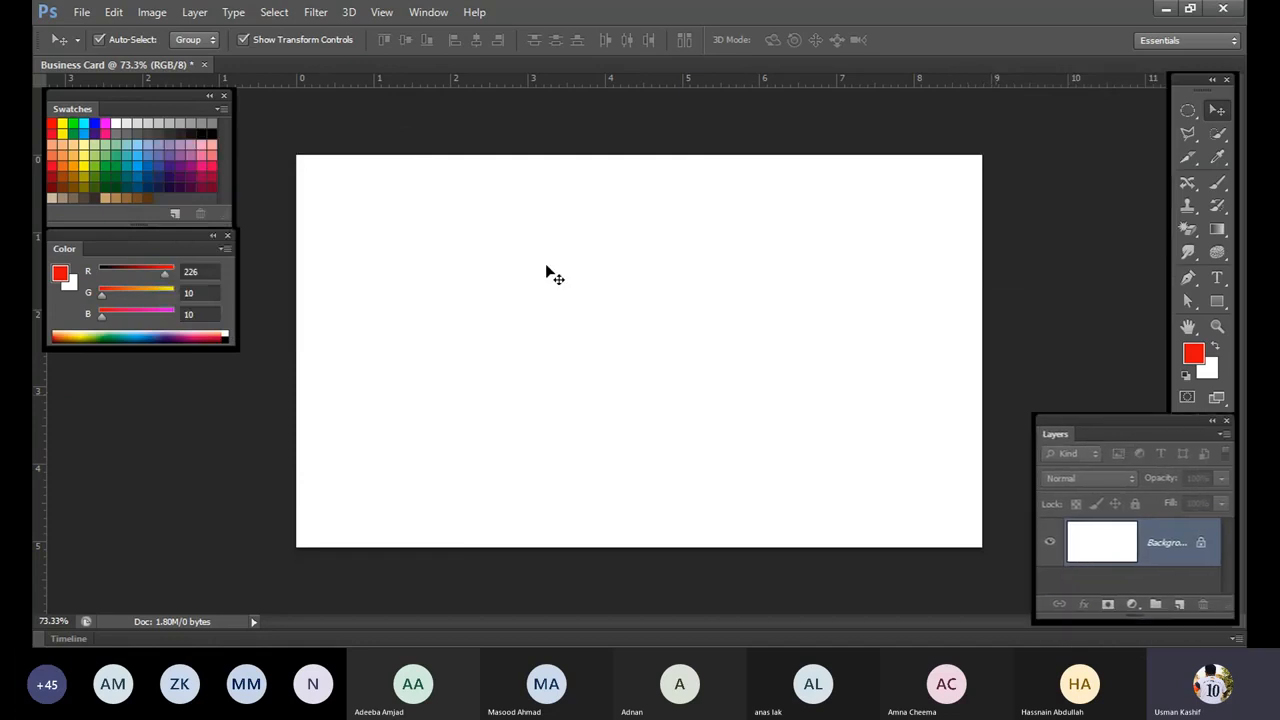
Step: Scatter the toolbox and the Color, Swatches and Layers panels around and over the canvas
left_click_drag(1196, 79, 1013, 150)
left_click(453, 222)
left_click(444, 221)
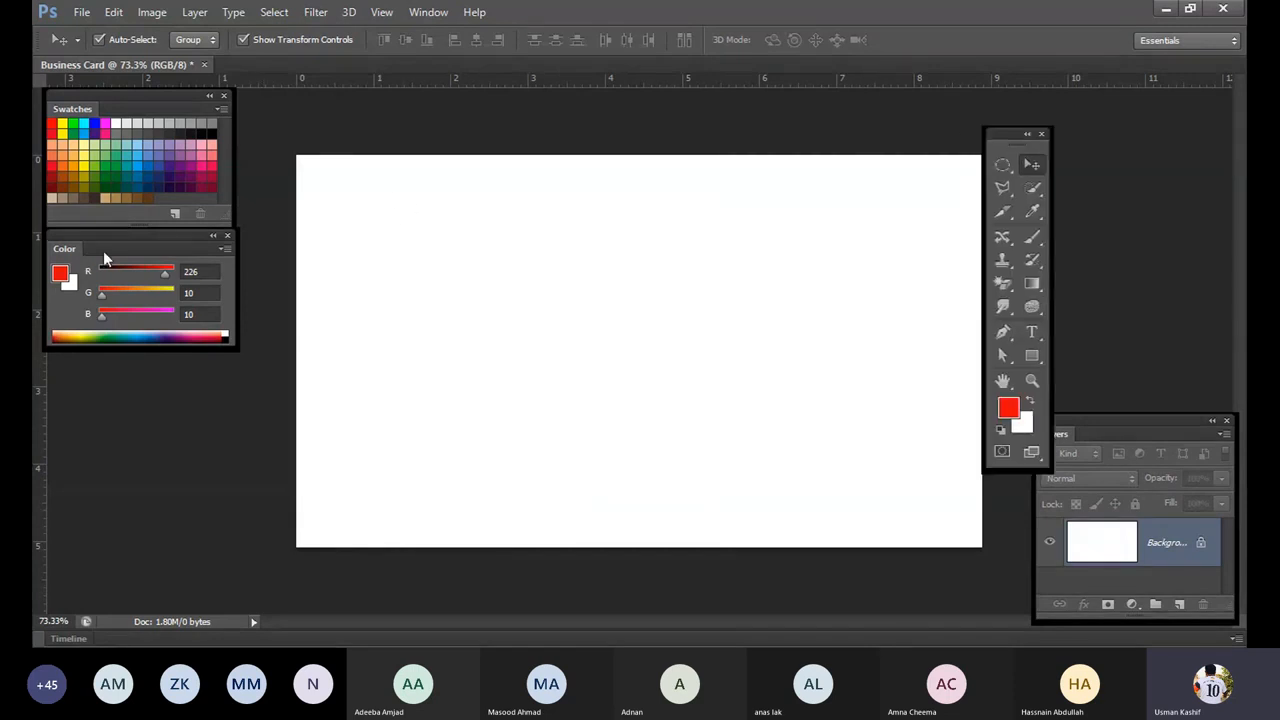
left_click_drag(160, 246, 176, 308)
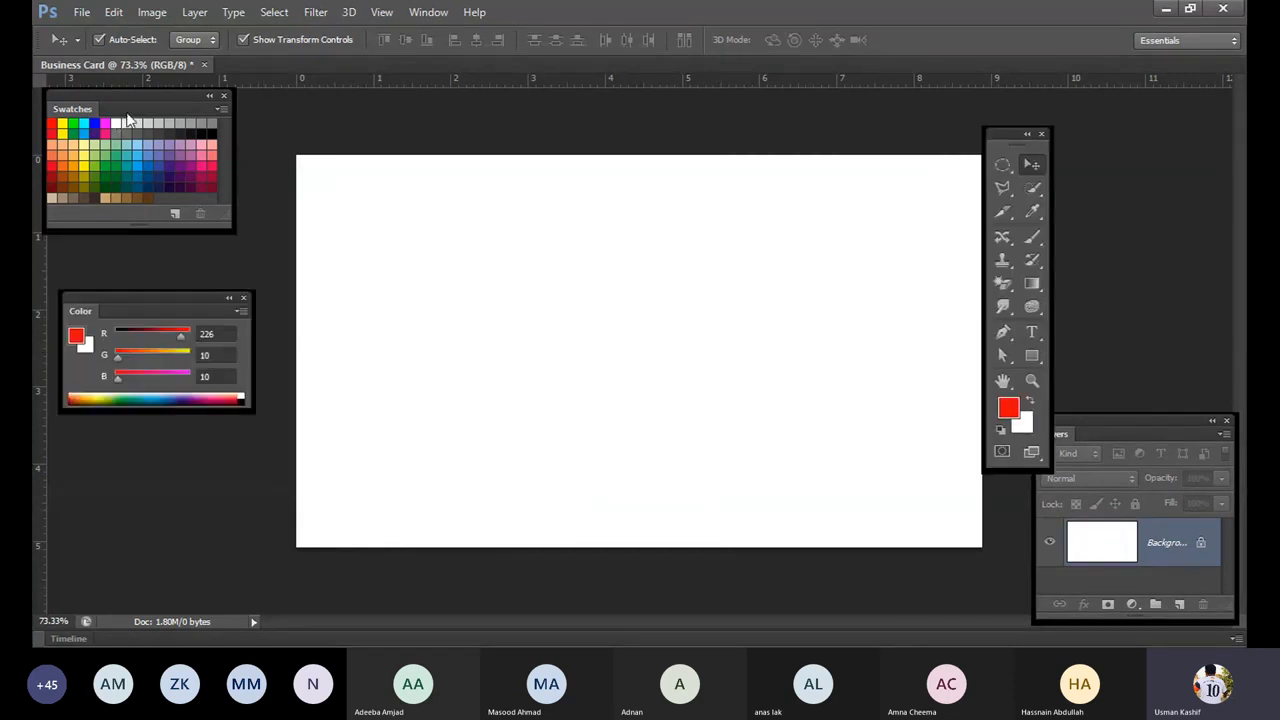
left_click_drag(137, 114, 413, 136)
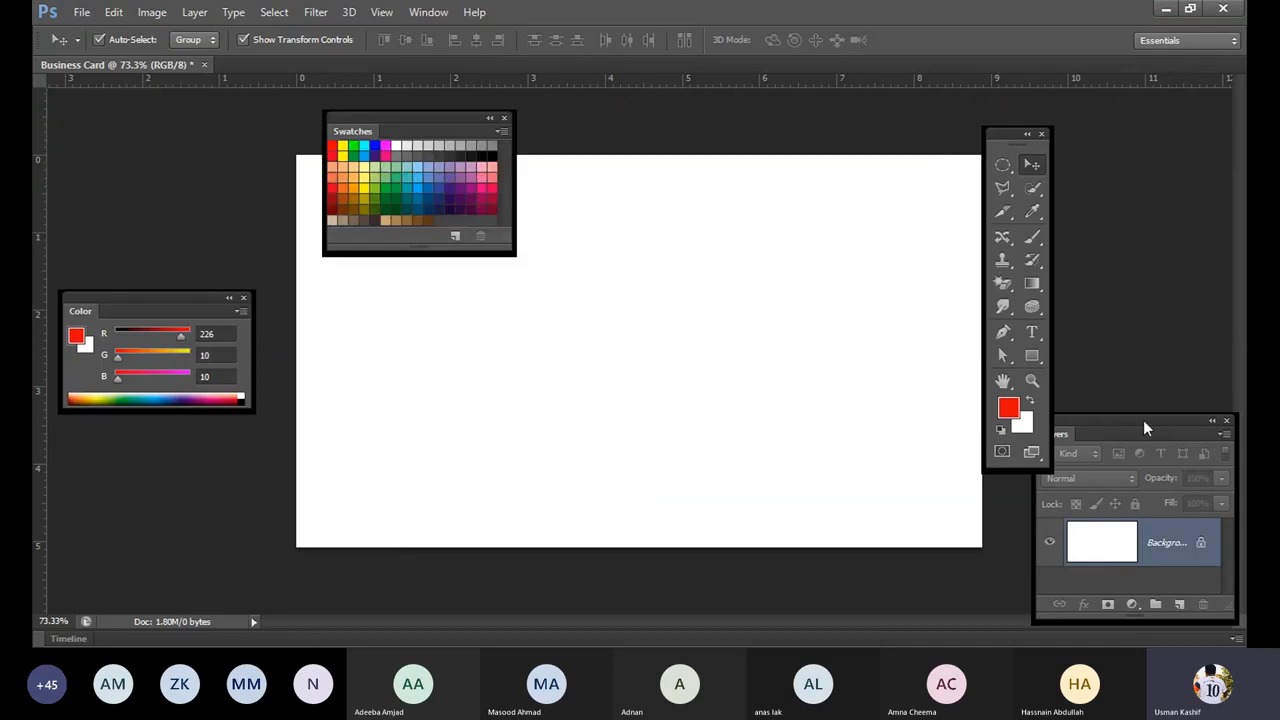
left_click_drag(1143, 420, 652, 325)
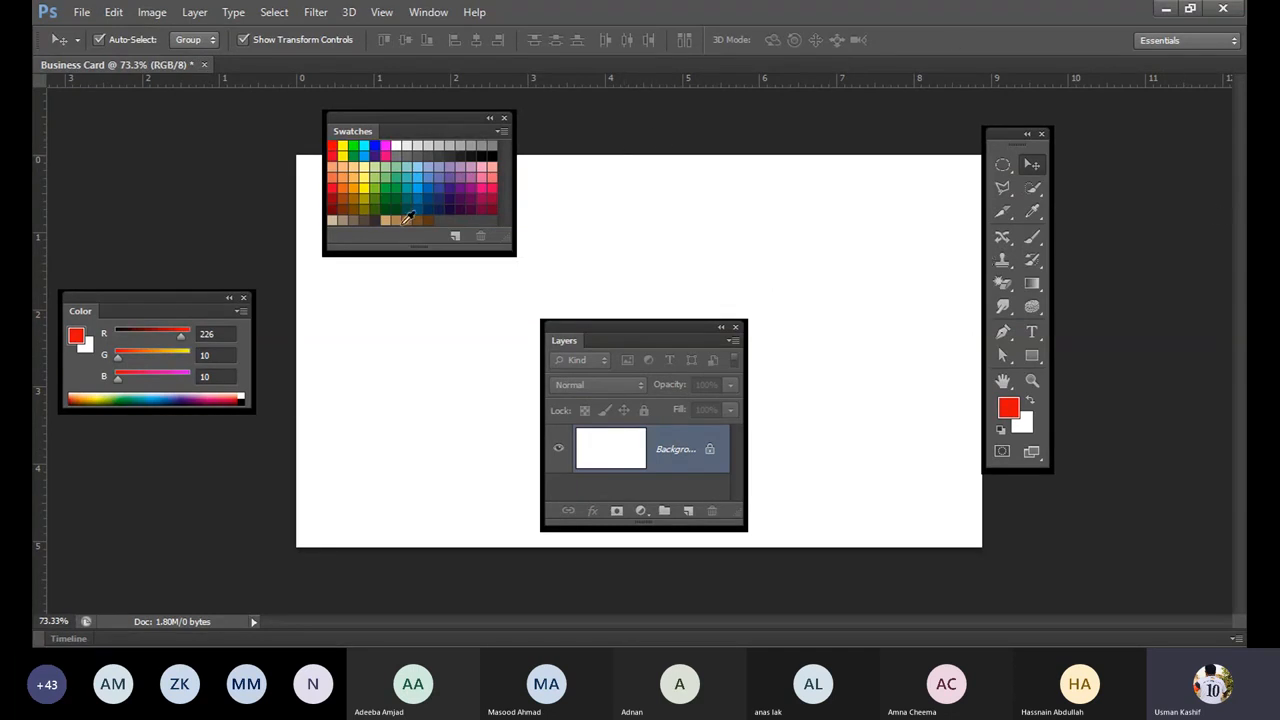
Step: Close the floating Swatches, Color and Layers panels and the toolbox
left_click(504, 119)
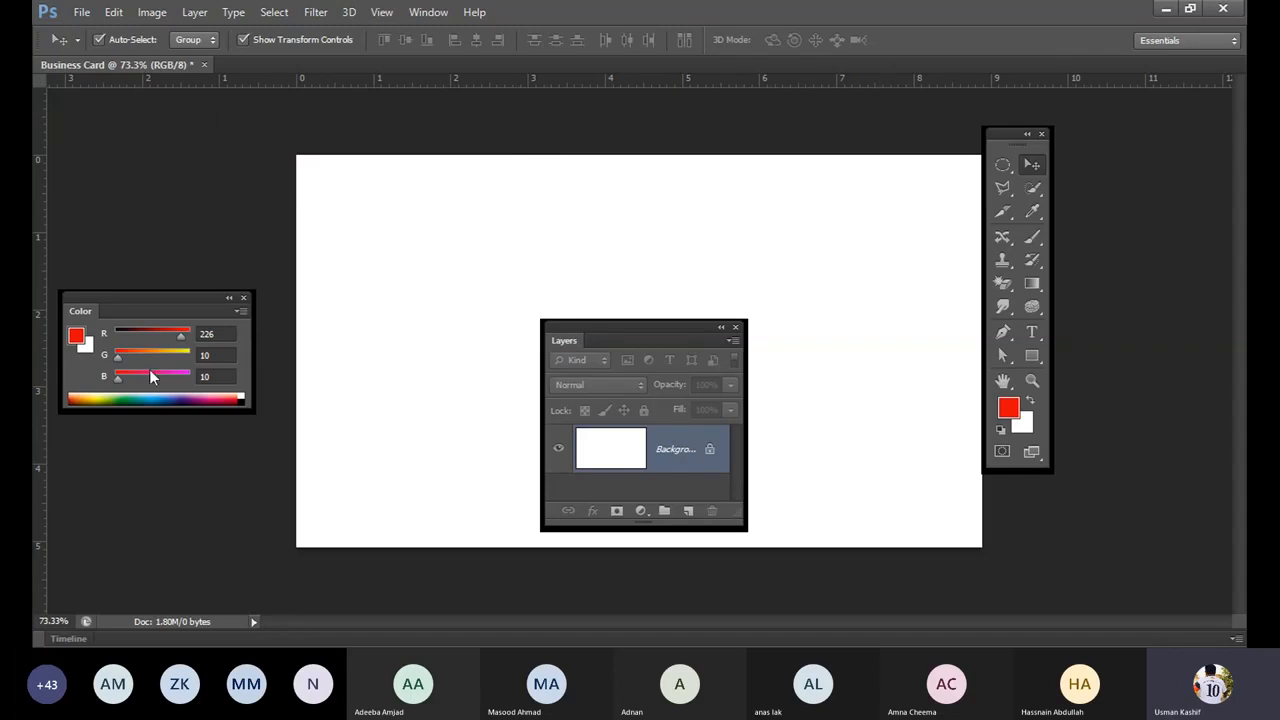
left_click(243, 298)
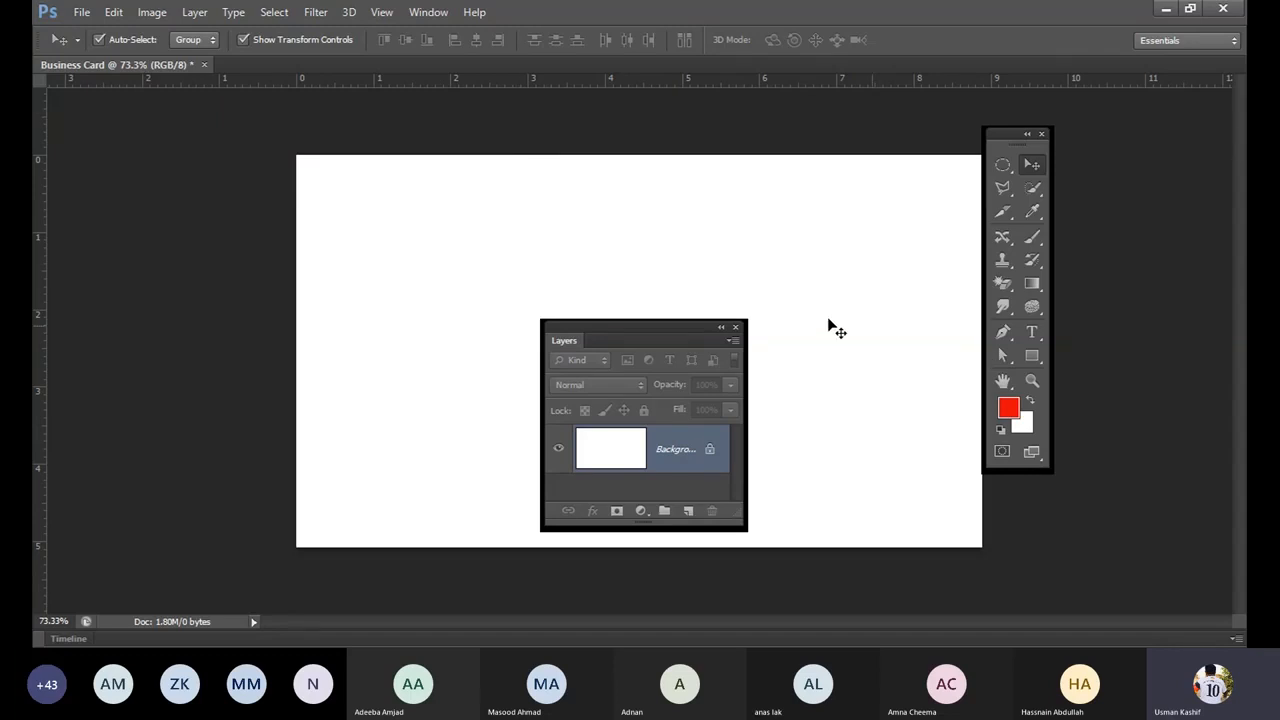
left_click(736, 328)
left_click(1042, 136)
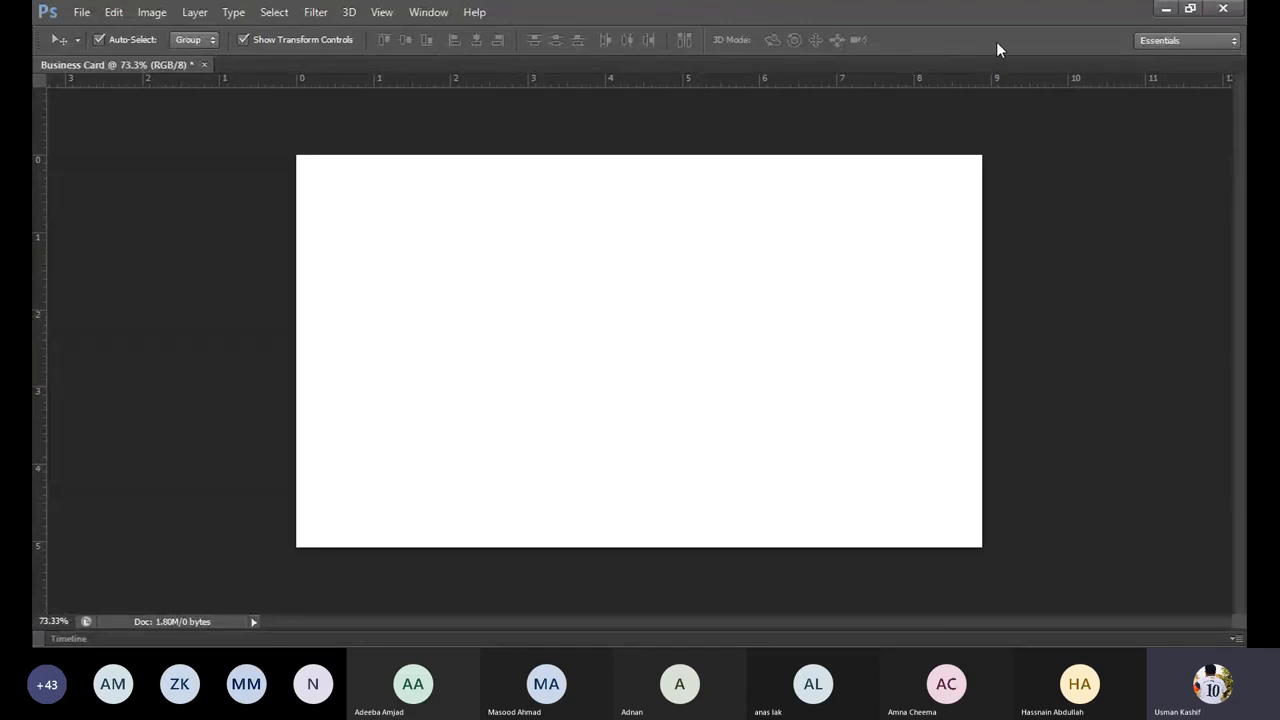
Step: Reset the Essentials workspace to its default panel layout
left_click(1162, 42)
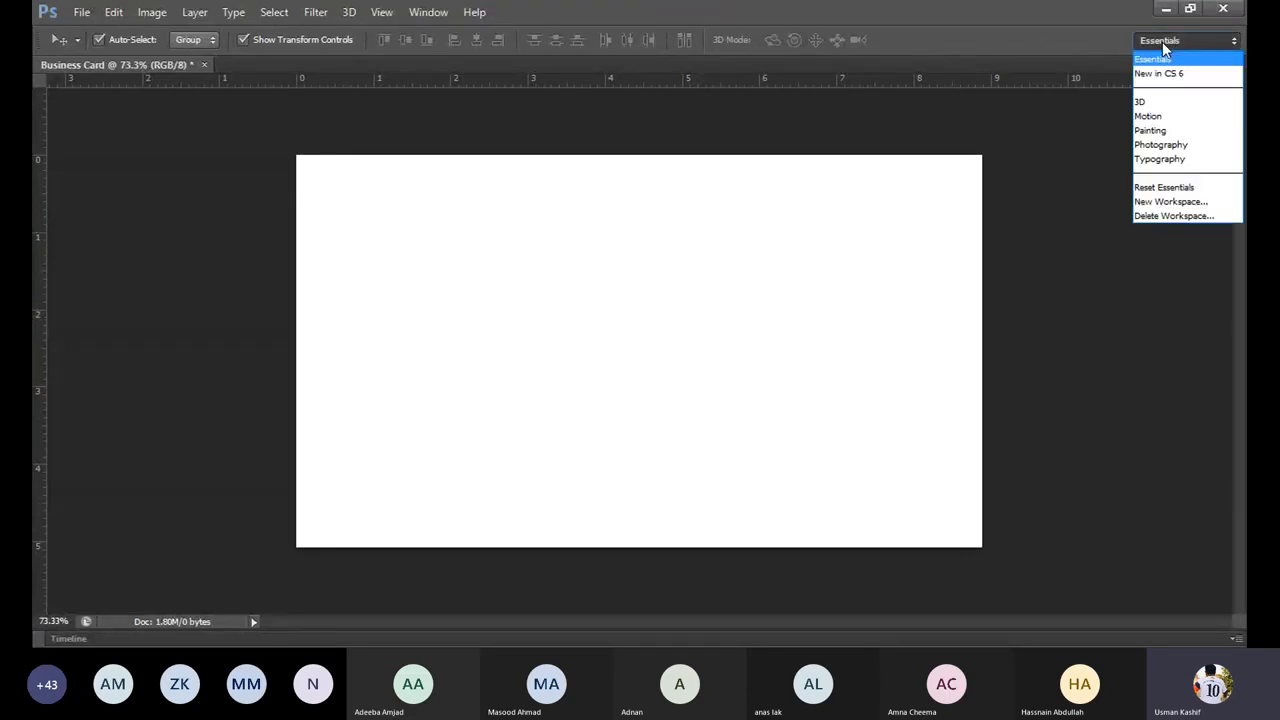
left_click(1194, 188)
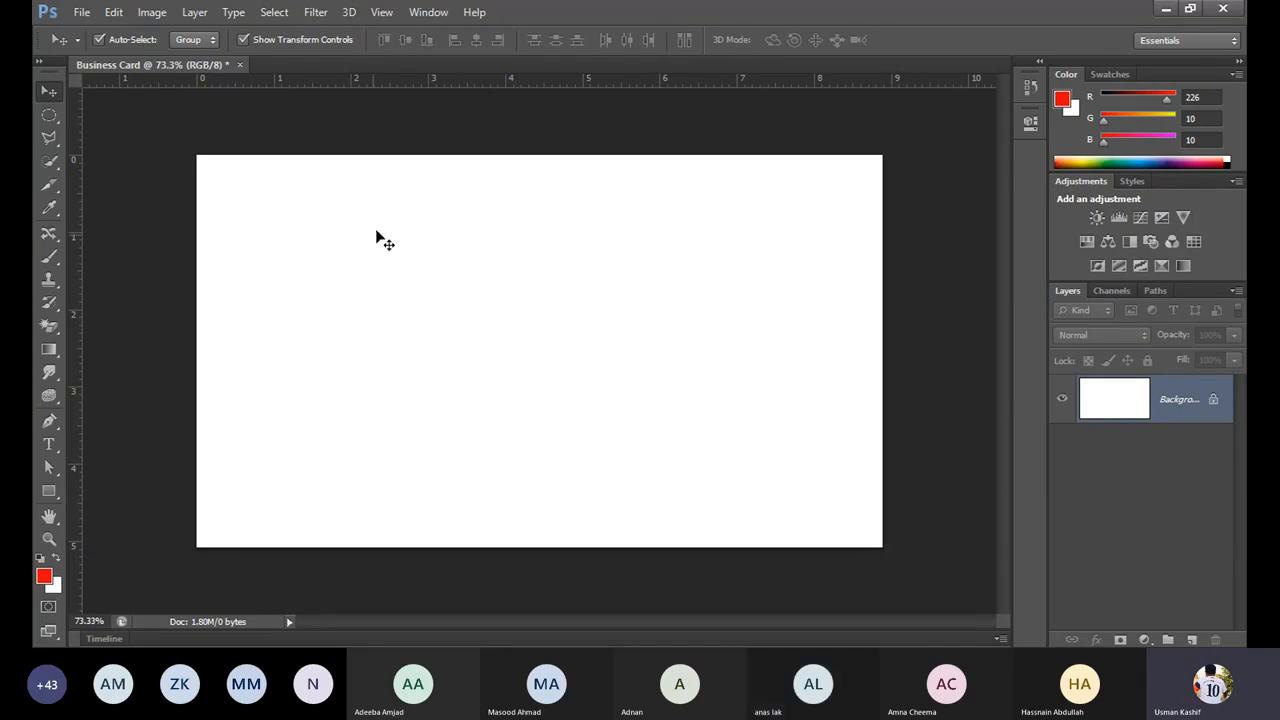
Step: Try to move the locked Background layer with the Move tool
left_click_drag(378, 236, 398, 232)
left_click(660, 262)
left_click(553, 266)
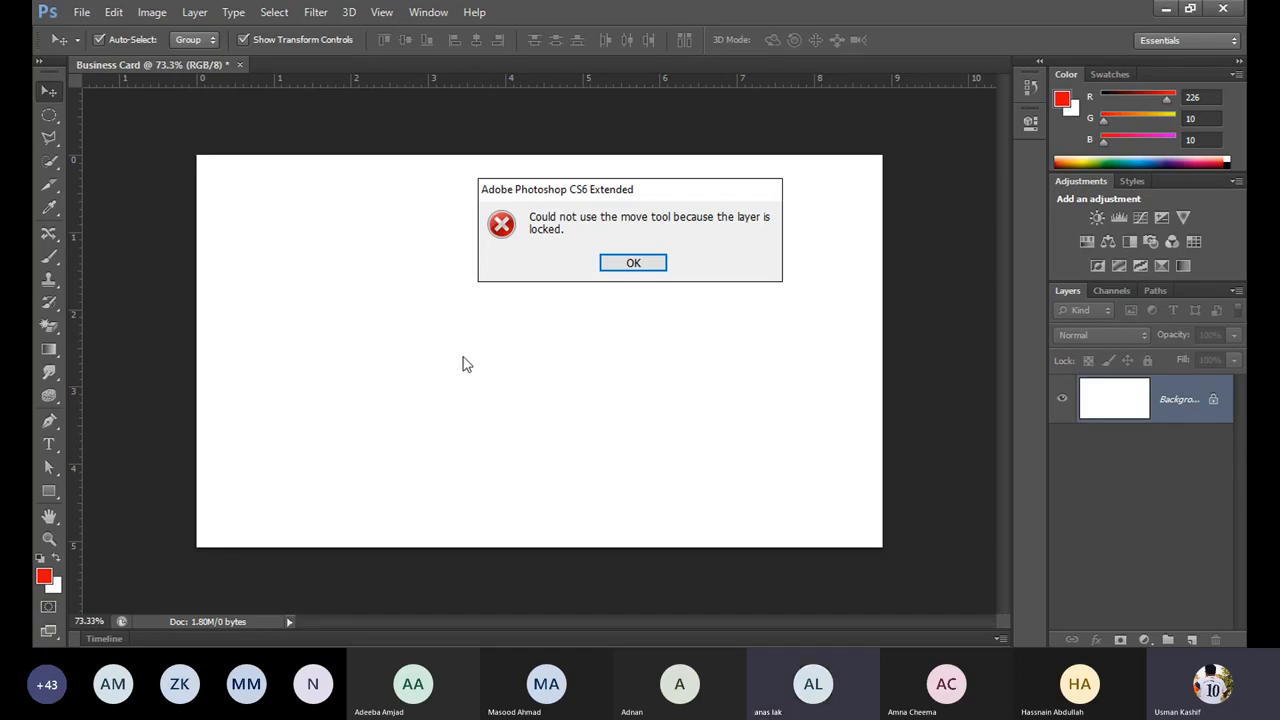
left_click(633, 264)
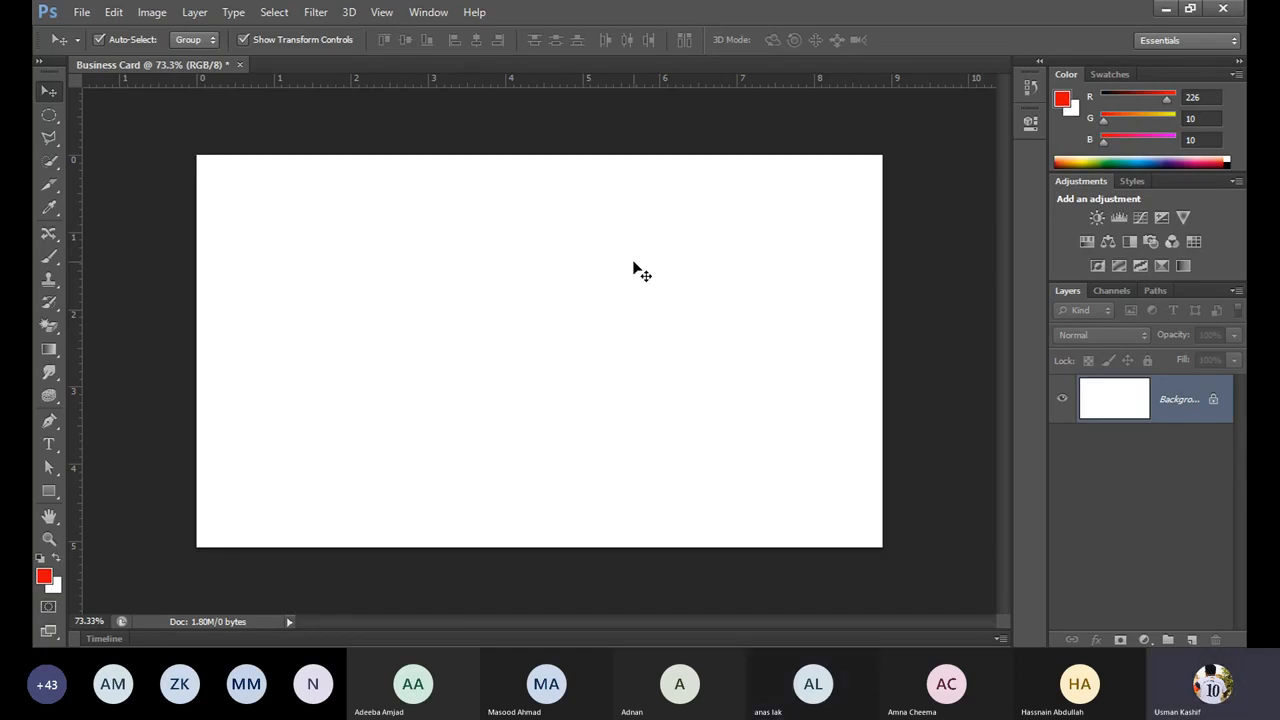
Step: Reset the Essentials workspace and expand the toolbox to two columns
left_click(1238, 62)
left_click(1238, 62)
left_click(1190, 40)
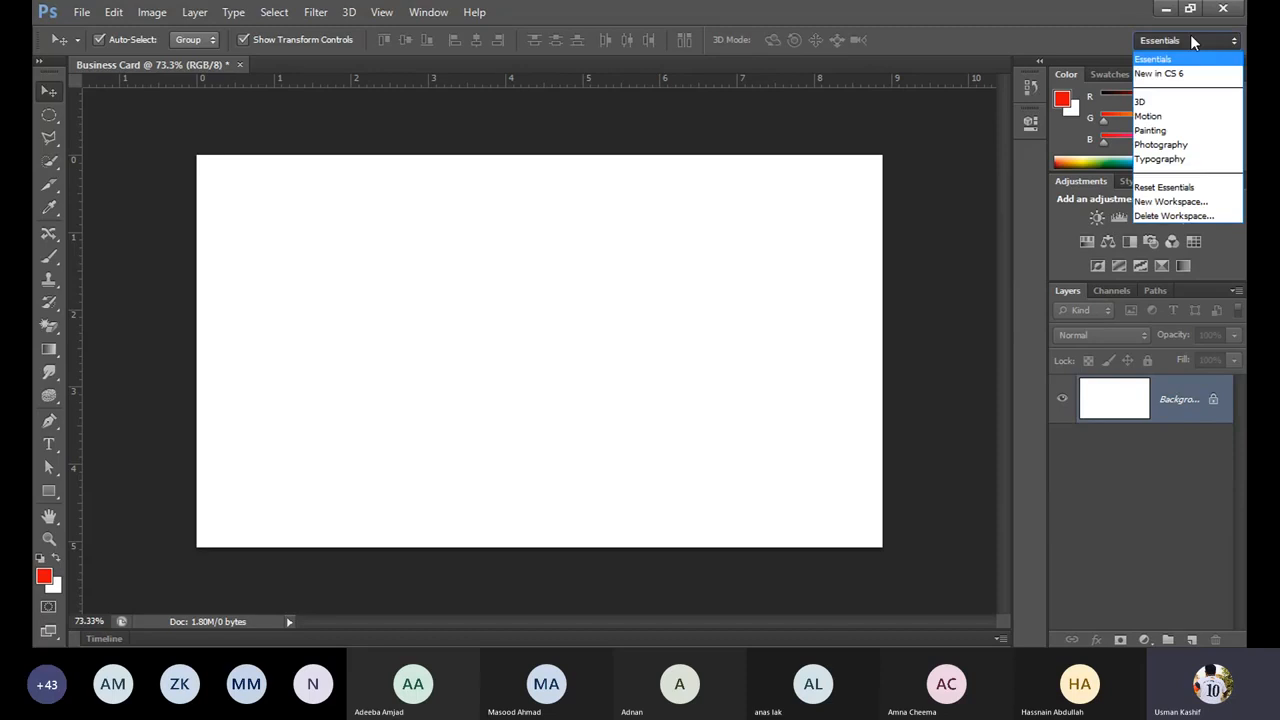
left_click(1220, 187)
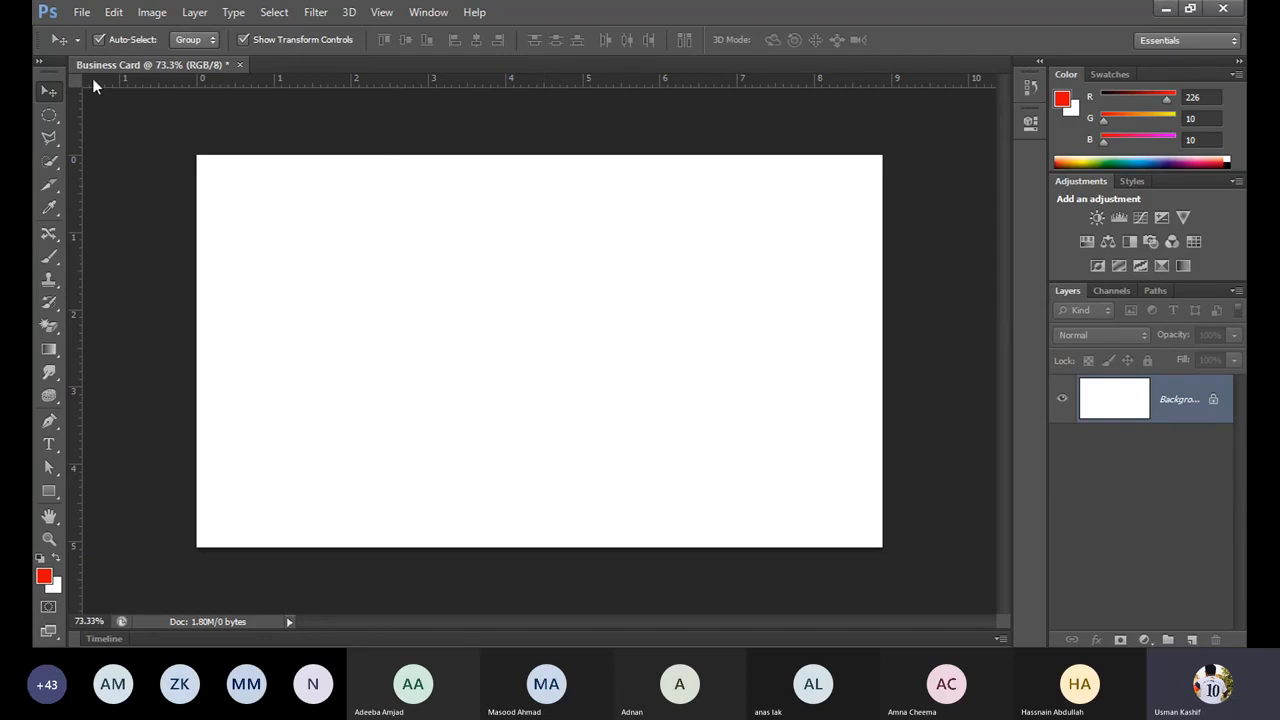
left_click(41, 63)
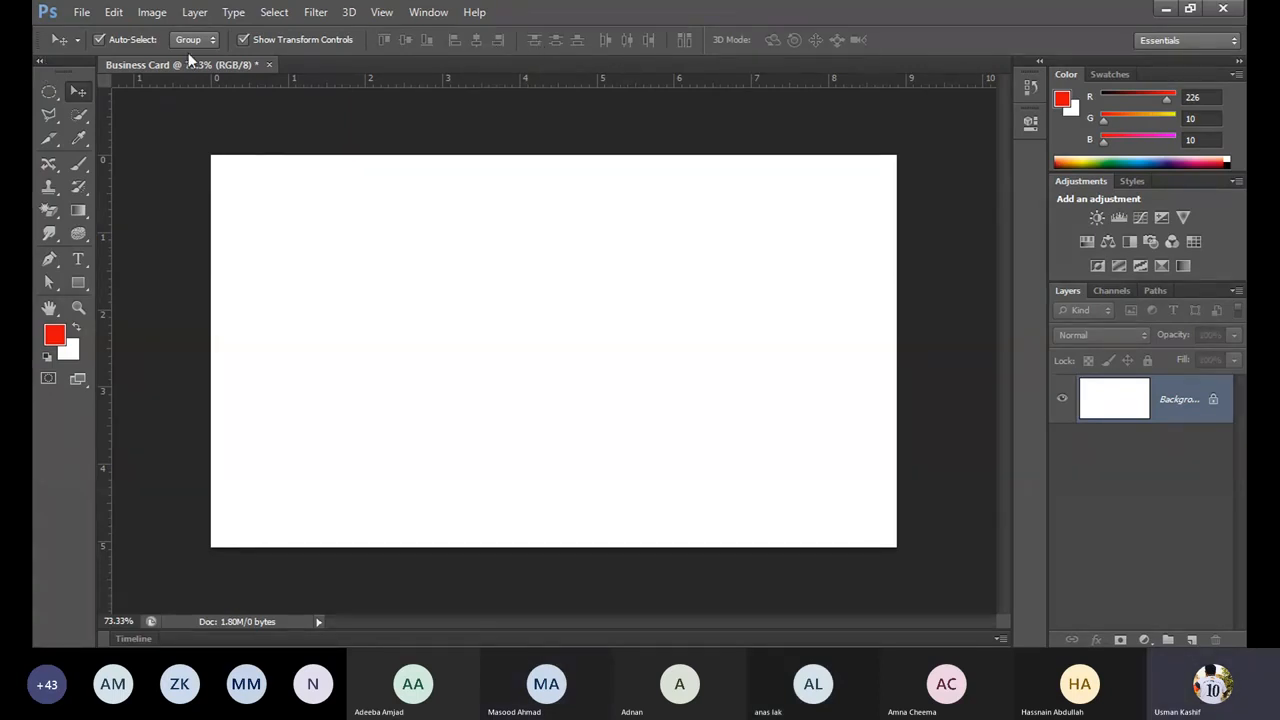
Step: Review the File commands and the available Export options
left_click(83, 17)
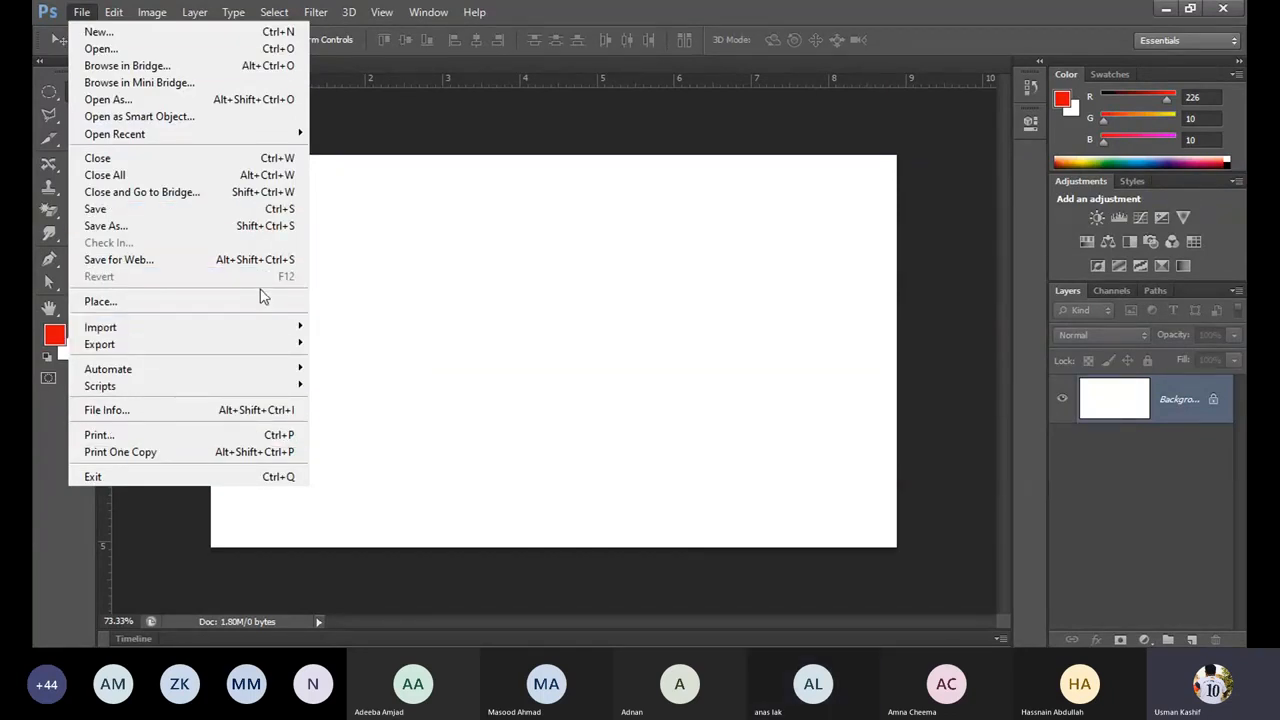
mouse_move(303, 348)
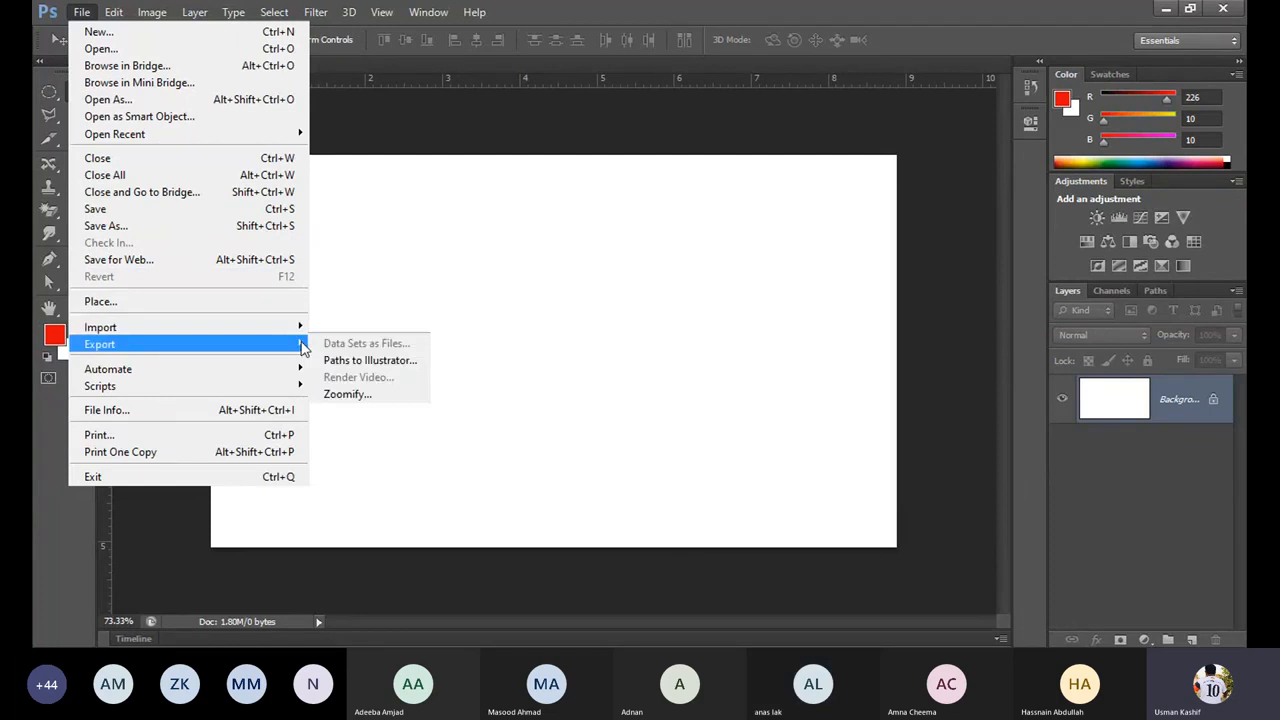
left_click(365, 298)
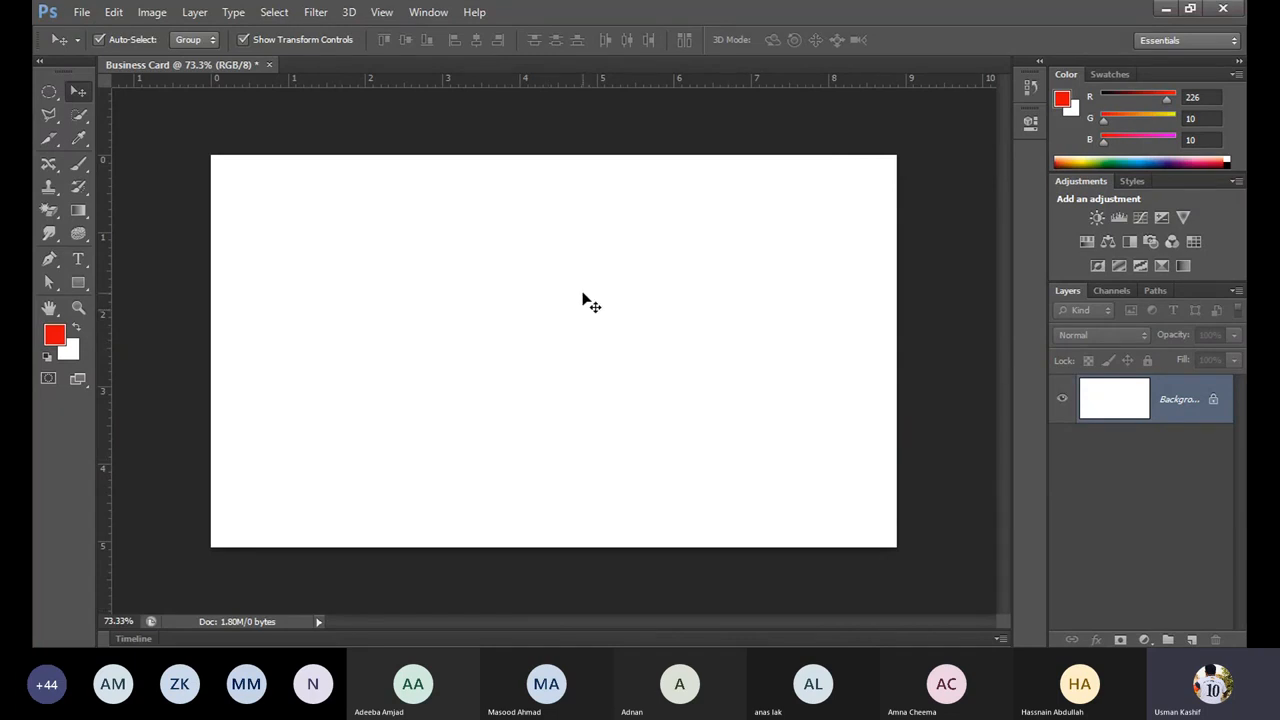
Step: Look through the measurement units offered for the horizontal ruler
right_click(194, 74)
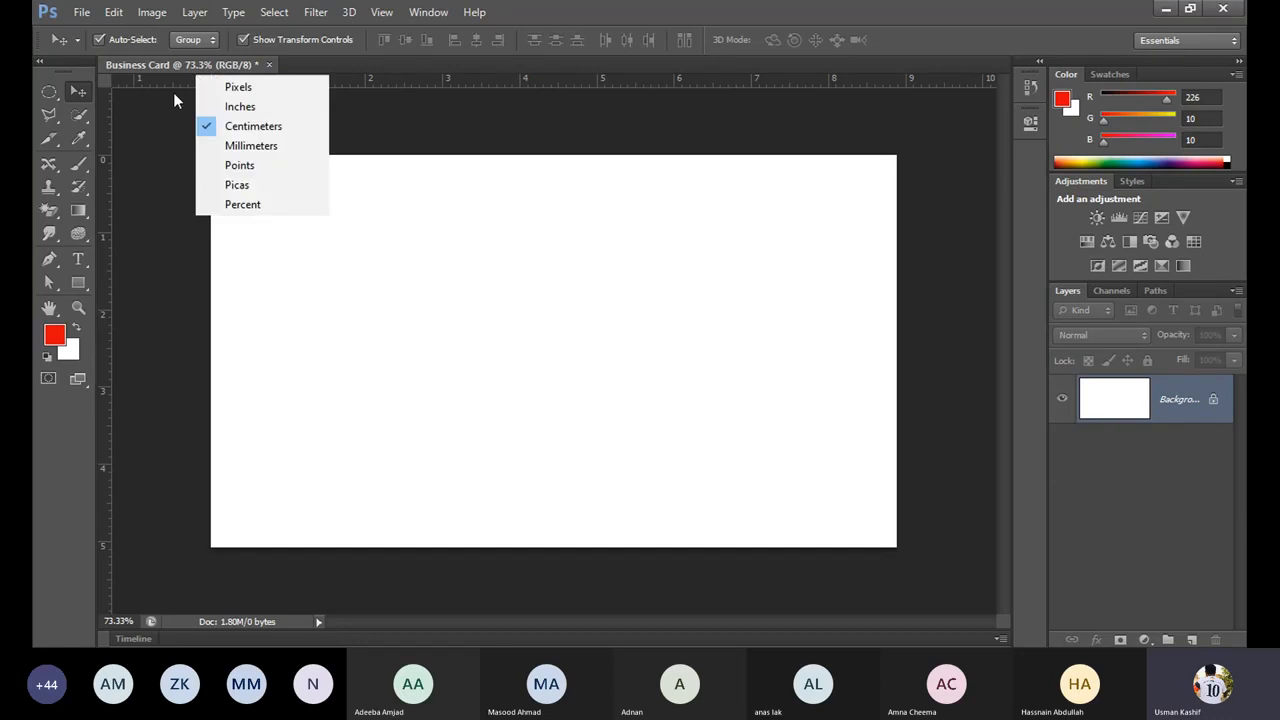
left_click(175, 98)
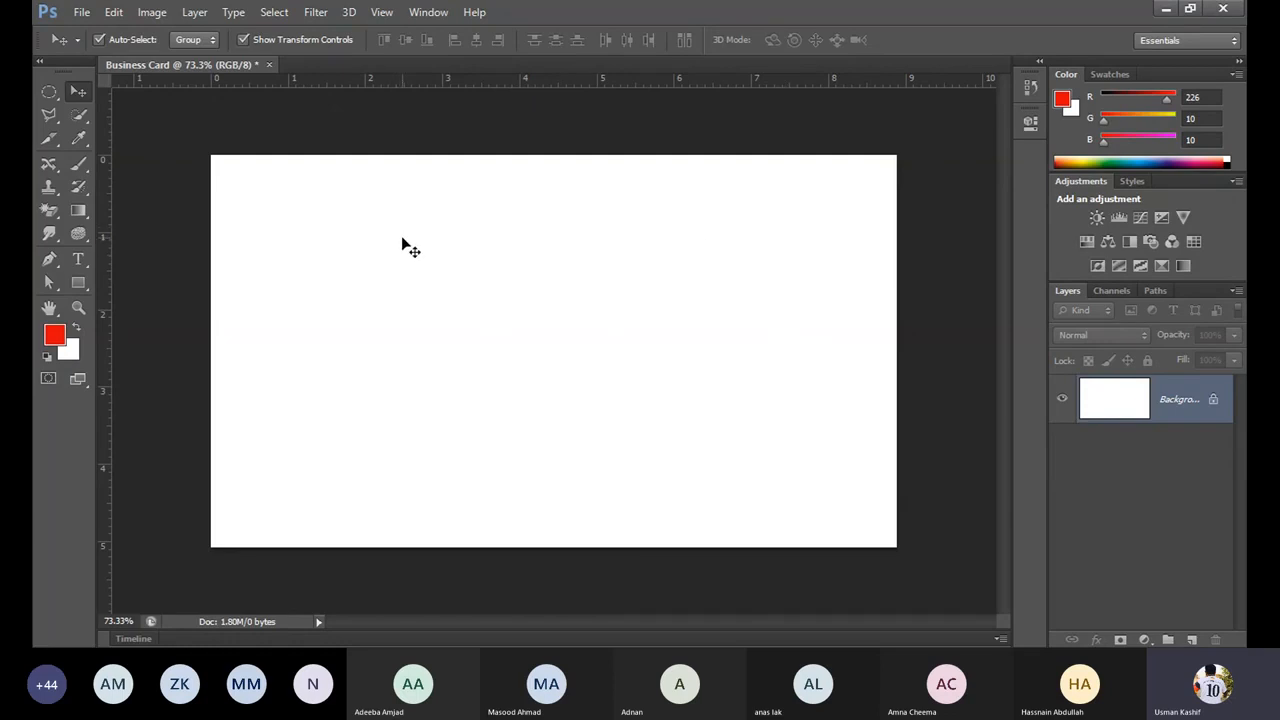
right_click(196, 81)
left_click(166, 231)
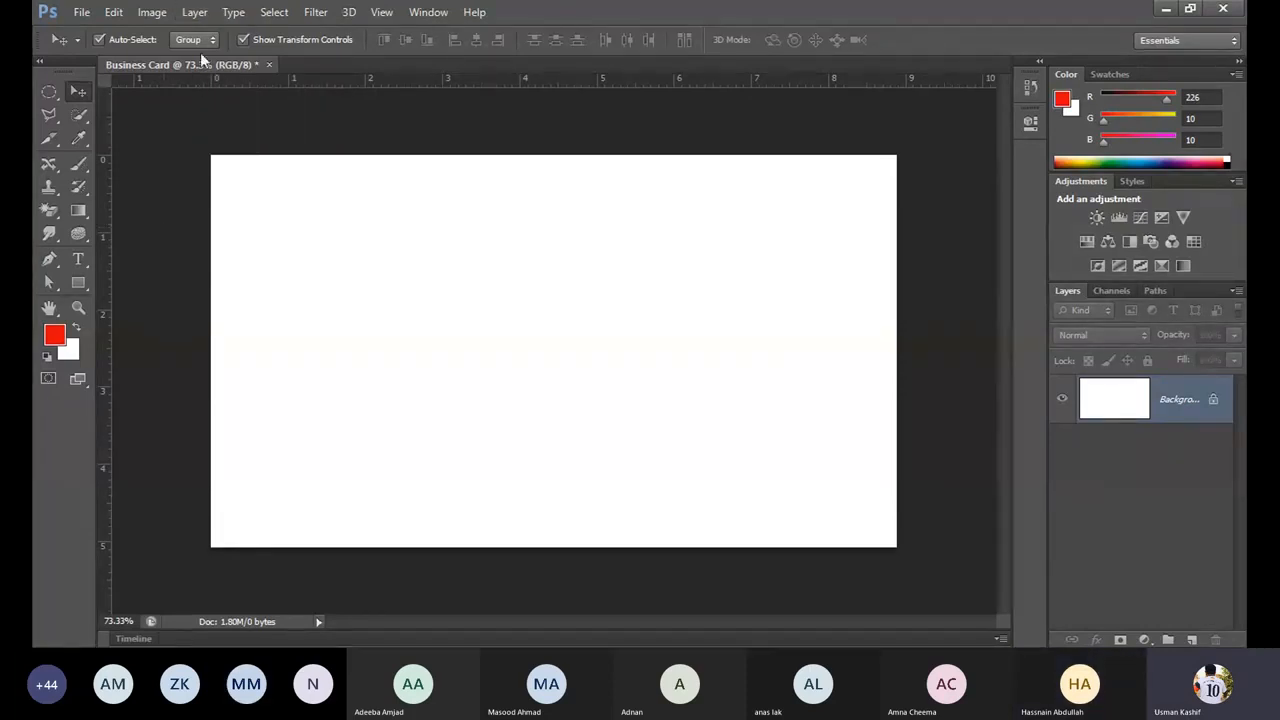
Step: Zoom the Business Card document out to about 17% and back in to 100%
scroll(593, 318, "down", 5)
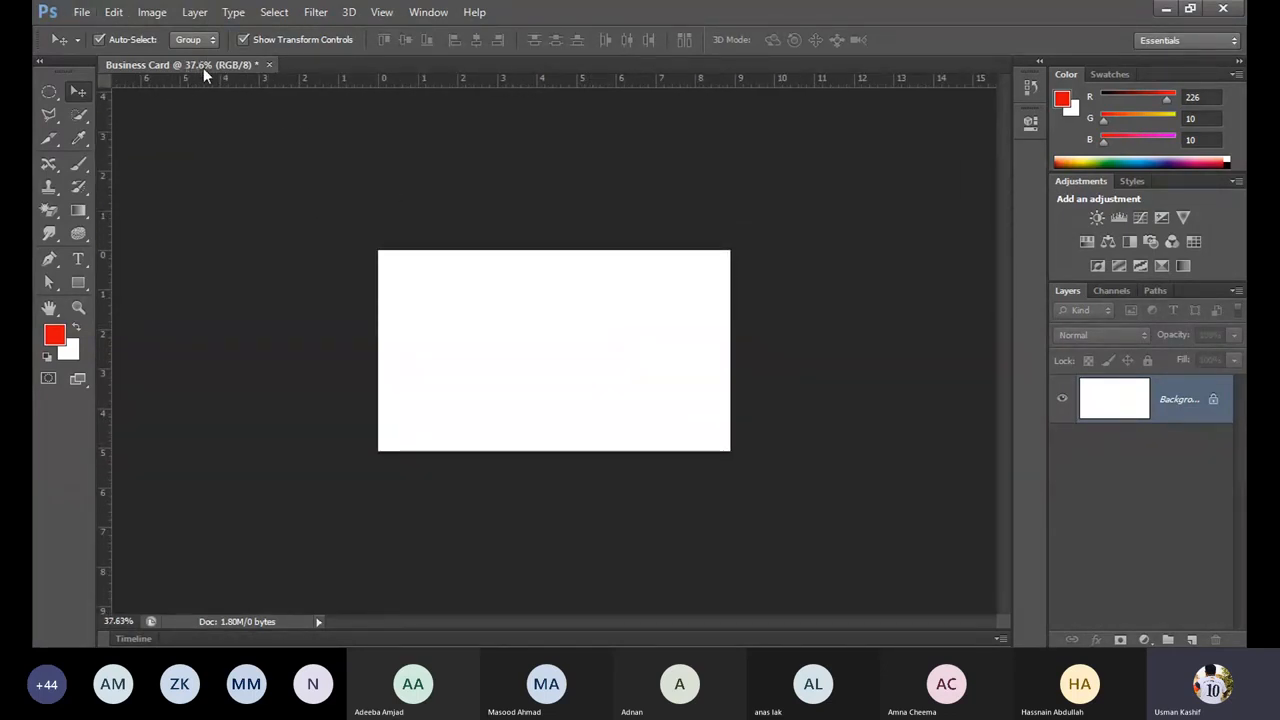
scroll(593, 318, "down", 4)
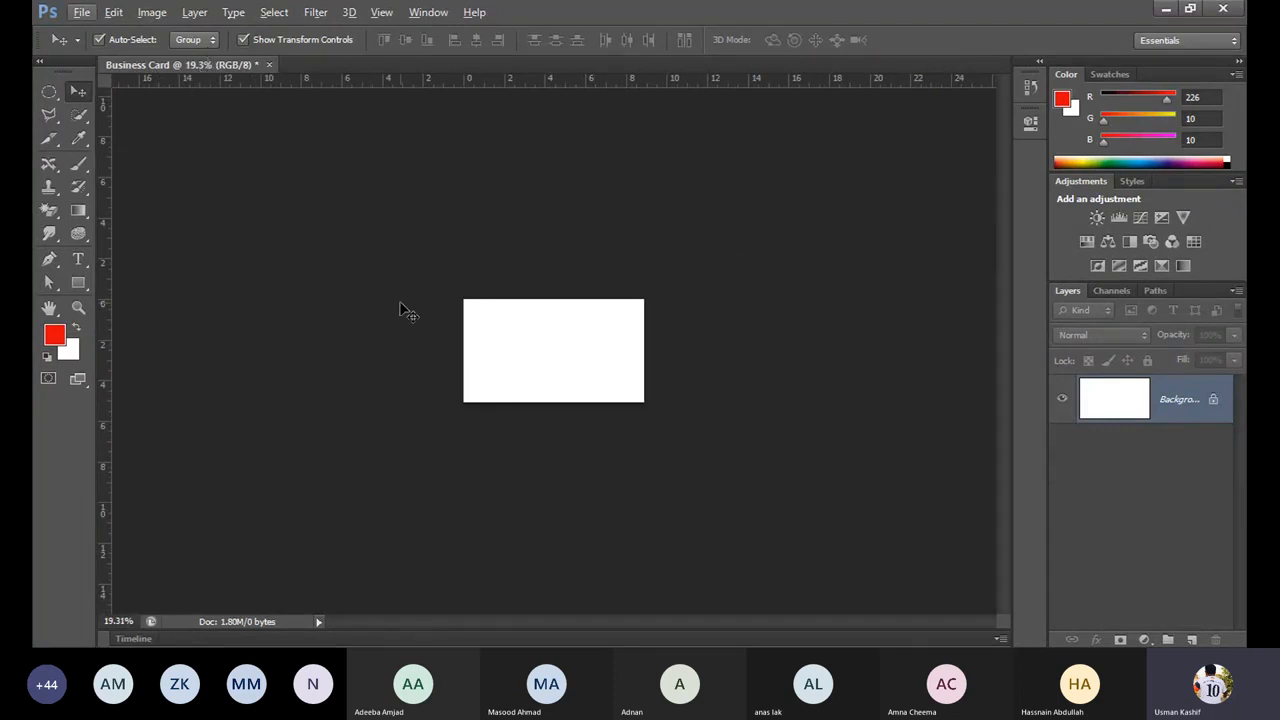
scroll(401, 306, "up", 1)
scroll(401, 306, "down", 2)
scroll(401, 306, "up", 4)
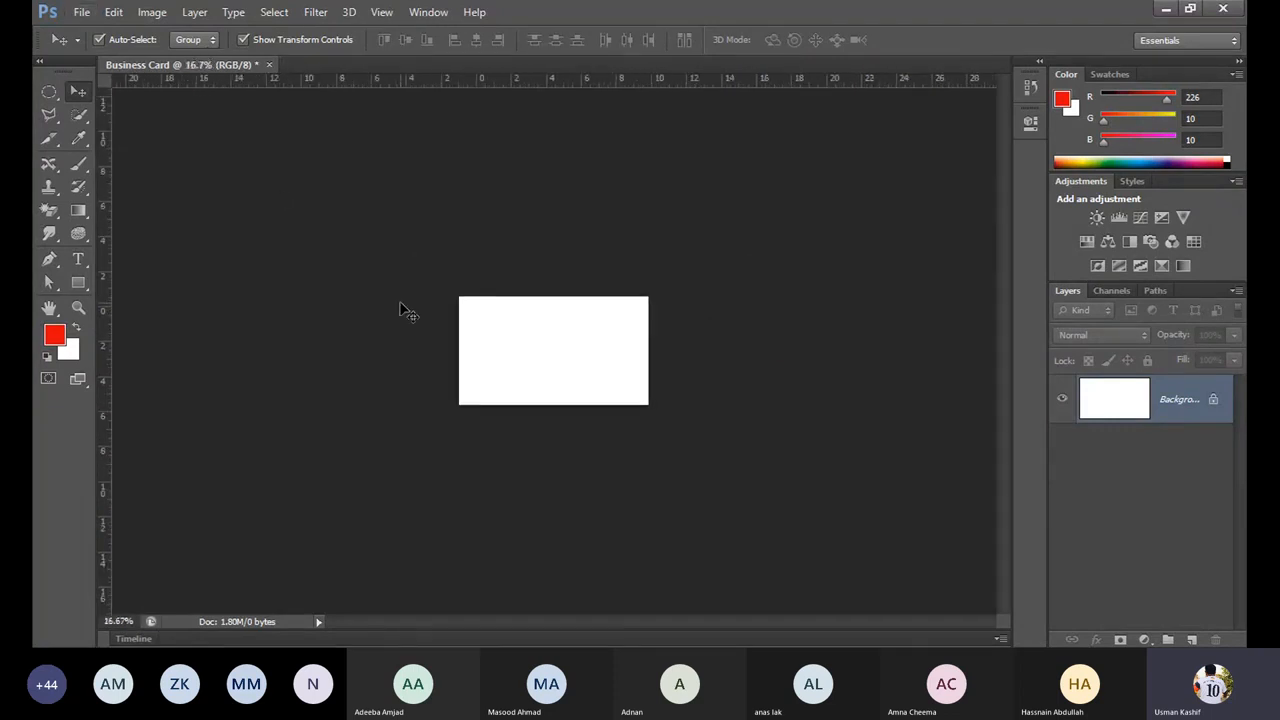
scroll(401, 306, "up", 3)
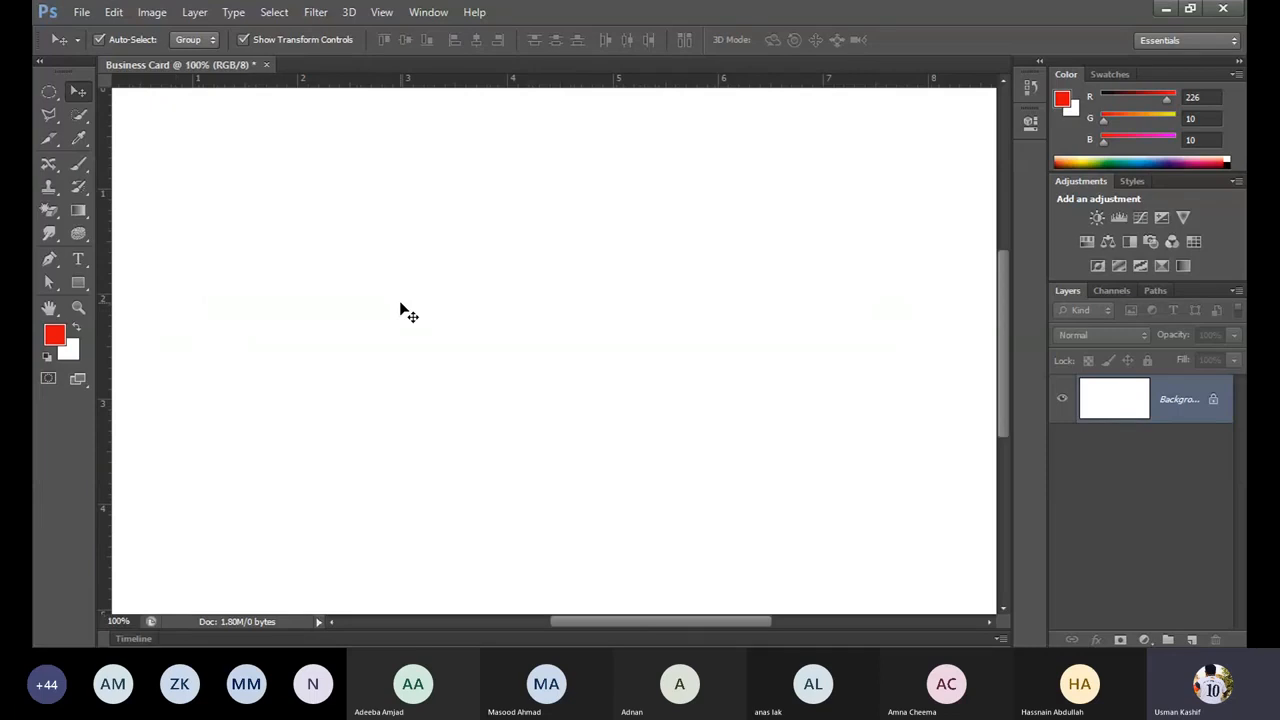
Step: Pan the magnified canvas with the Hand tool to view its left, lower and right edges
left_click_drag(366, 260, 263, 133)
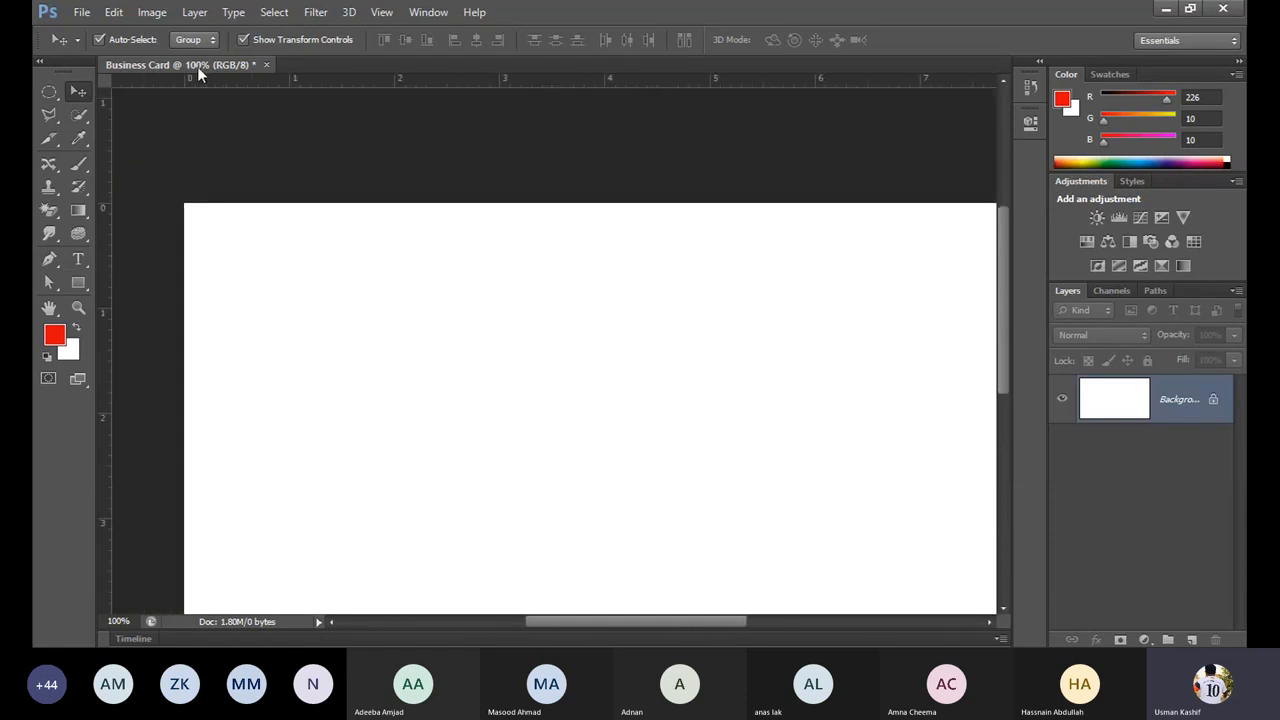
left_click_drag(454, 382, 537, 329)
left_click_drag(688, 228, 513, 396)
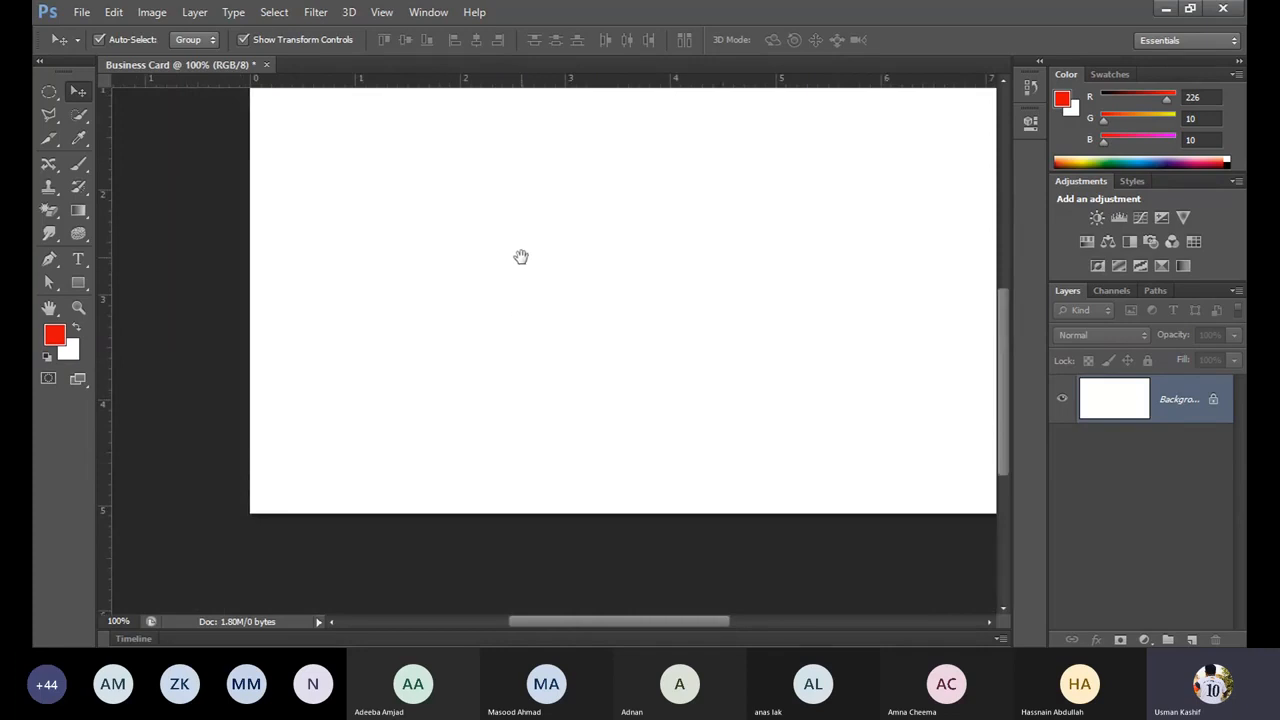
left_click_drag(520, 257, 548, 415)
left_click_drag(684, 373, 565, 274)
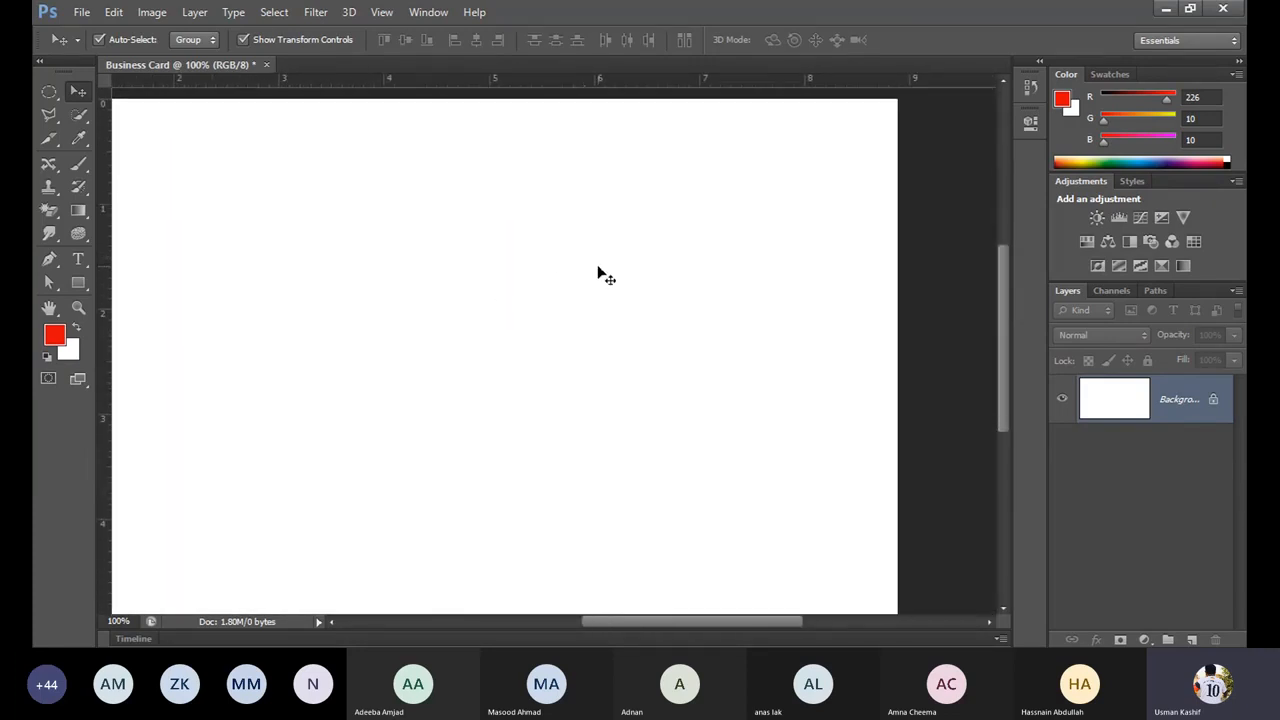
Step: Zoom the document out to about 51% and return it to 100%
scroll(597, 274, "down", 4)
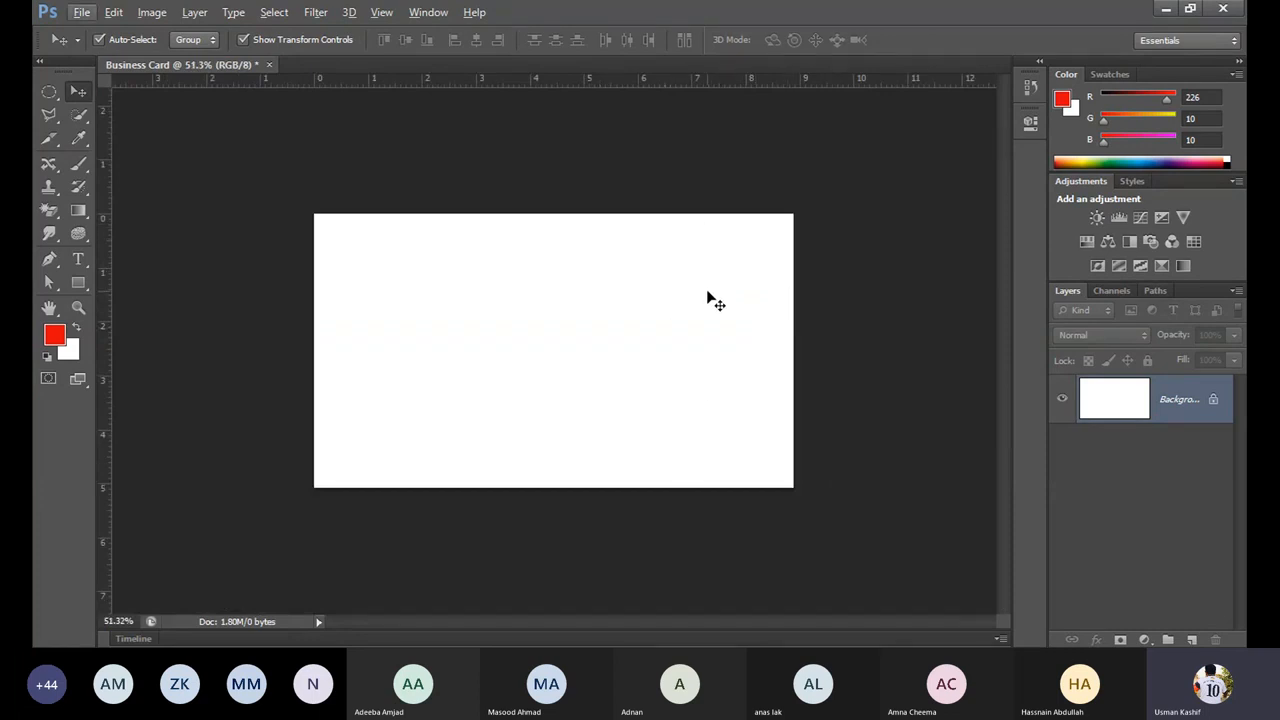
scroll(707, 298, "up", 3)
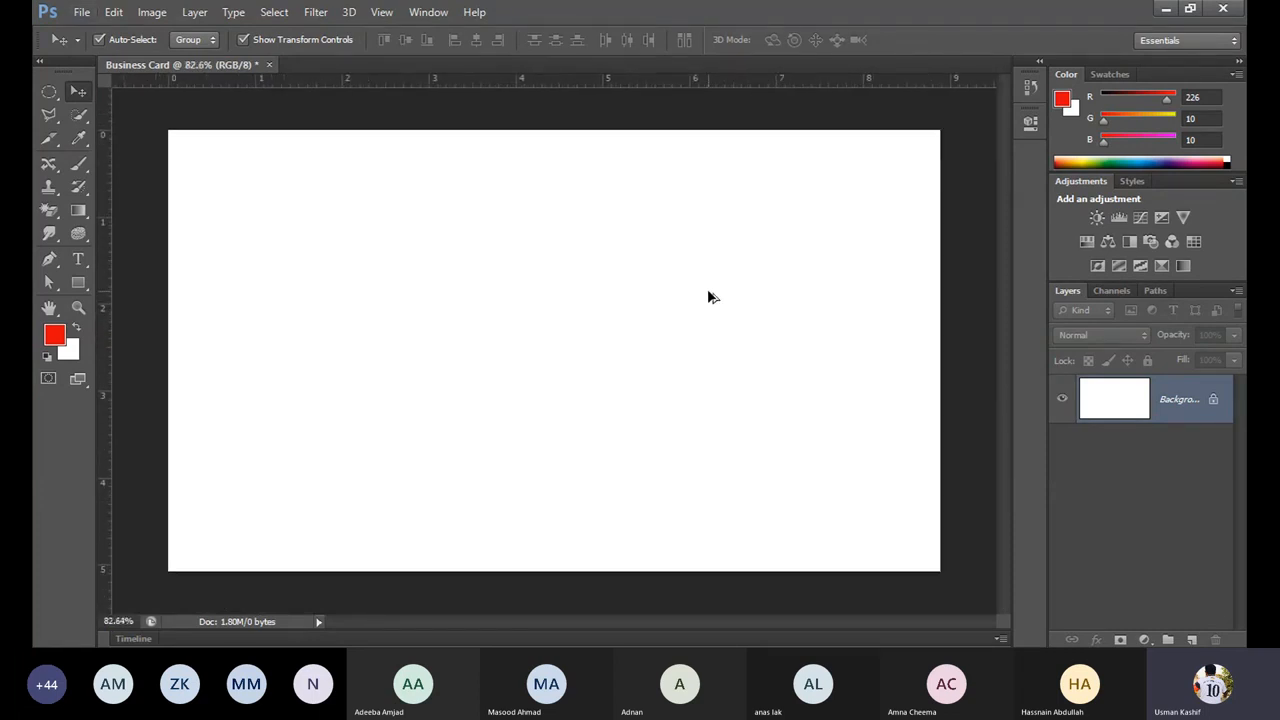
scroll(707, 298, "up", 1)
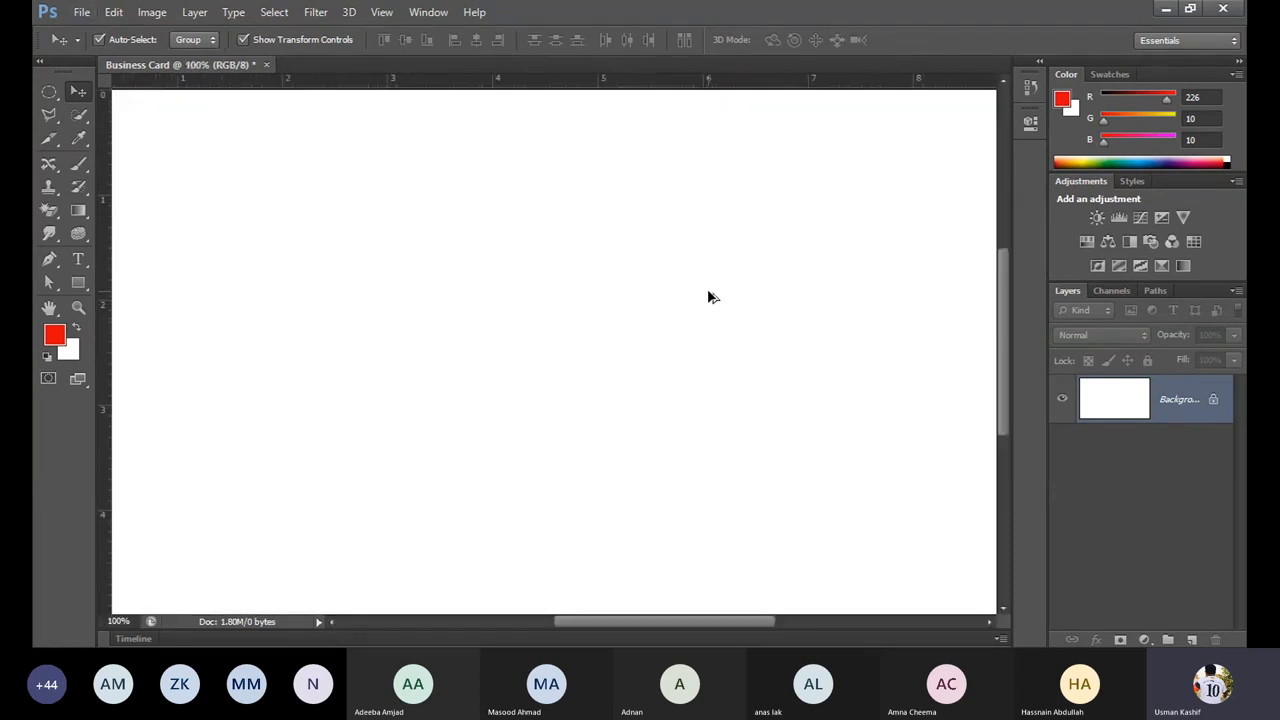
Step: Pan repeatedly around the canvas at 100% to examine its corners and edges with the Hand tool
left_click(818, 300)
left_click(651, 263)
left_click_drag(811, 211, 514, 209)
left_click_drag(689, 249, 611, 280)
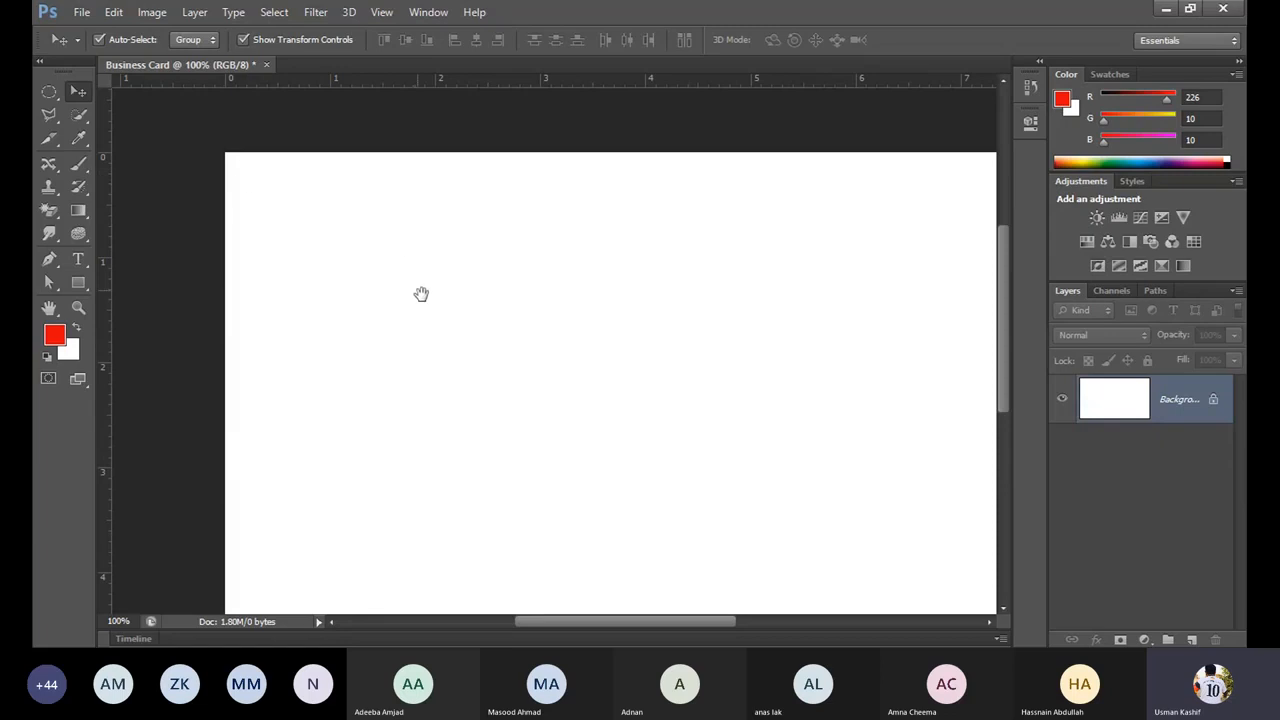
left_click_drag(423, 291, 334, 215)
left_click_drag(302, 388, 328, 295)
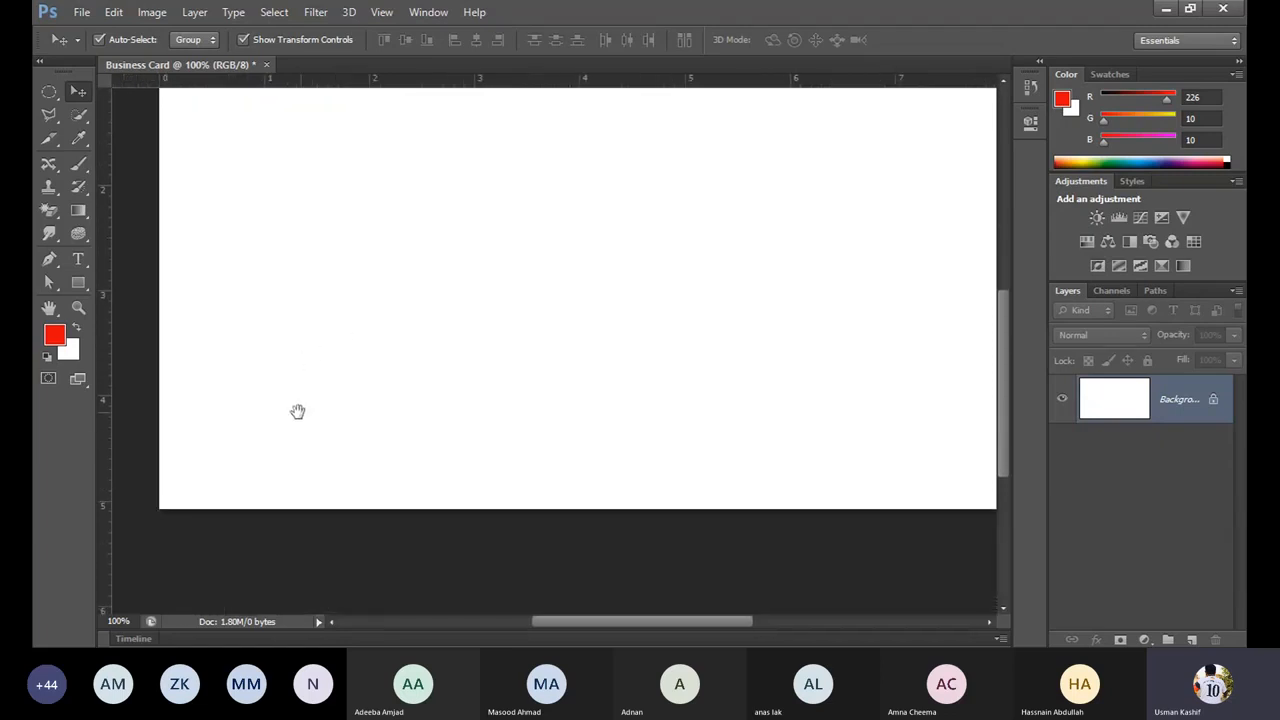
left_click_drag(257, 401, 374, 370)
left_click_drag(808, 337, 693, 377)
left_click_drag(760, 329, 661, 352)
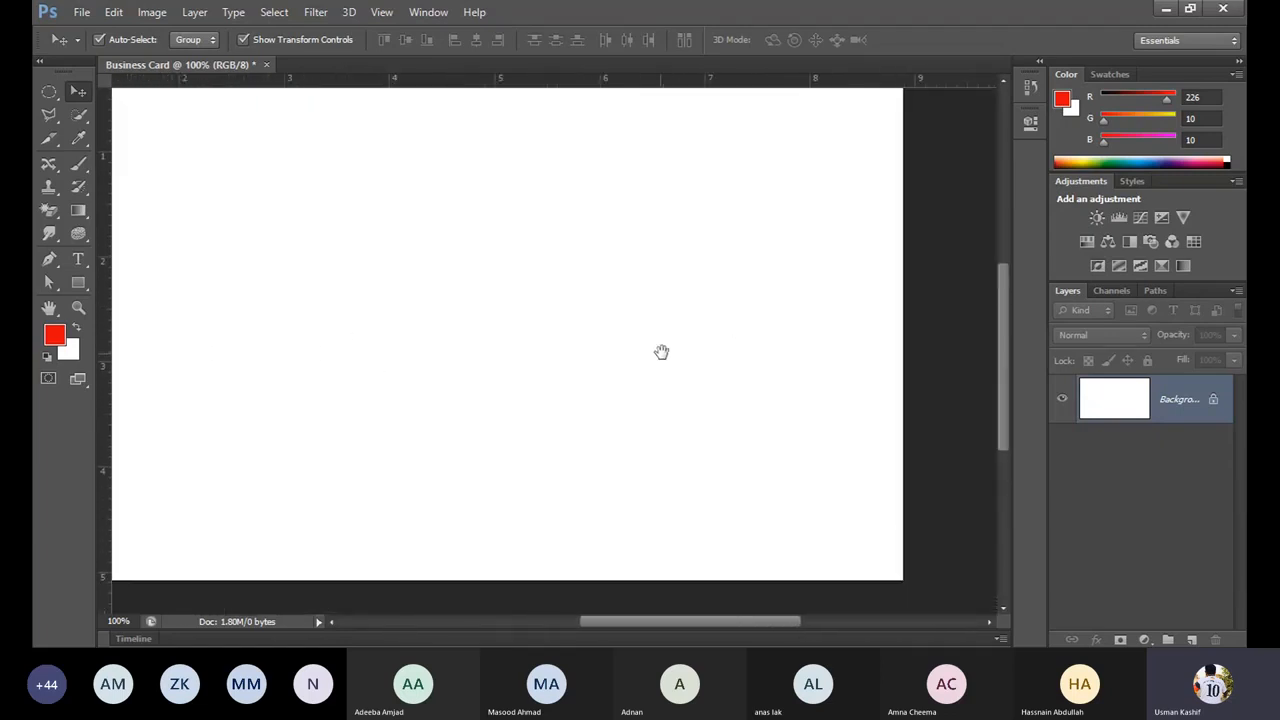
left_click_drag(743, 271, 637, 291)
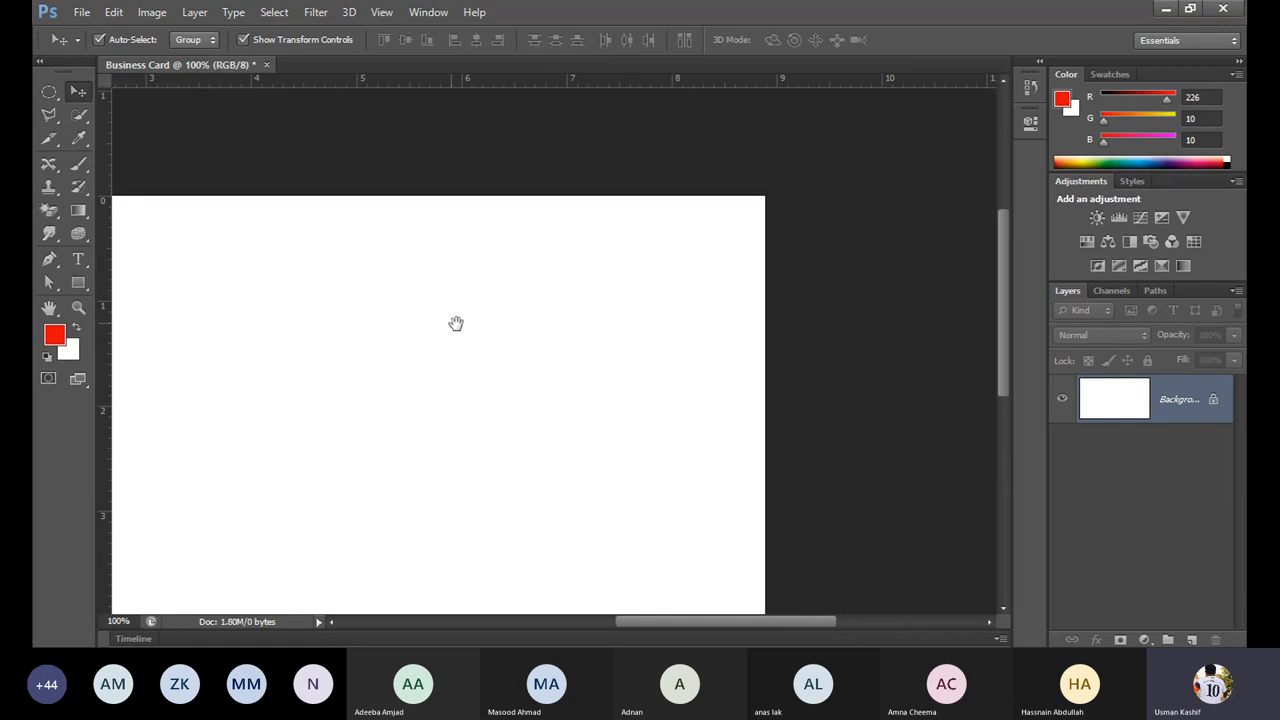
left_click_drag(252, 338, 340, 251)
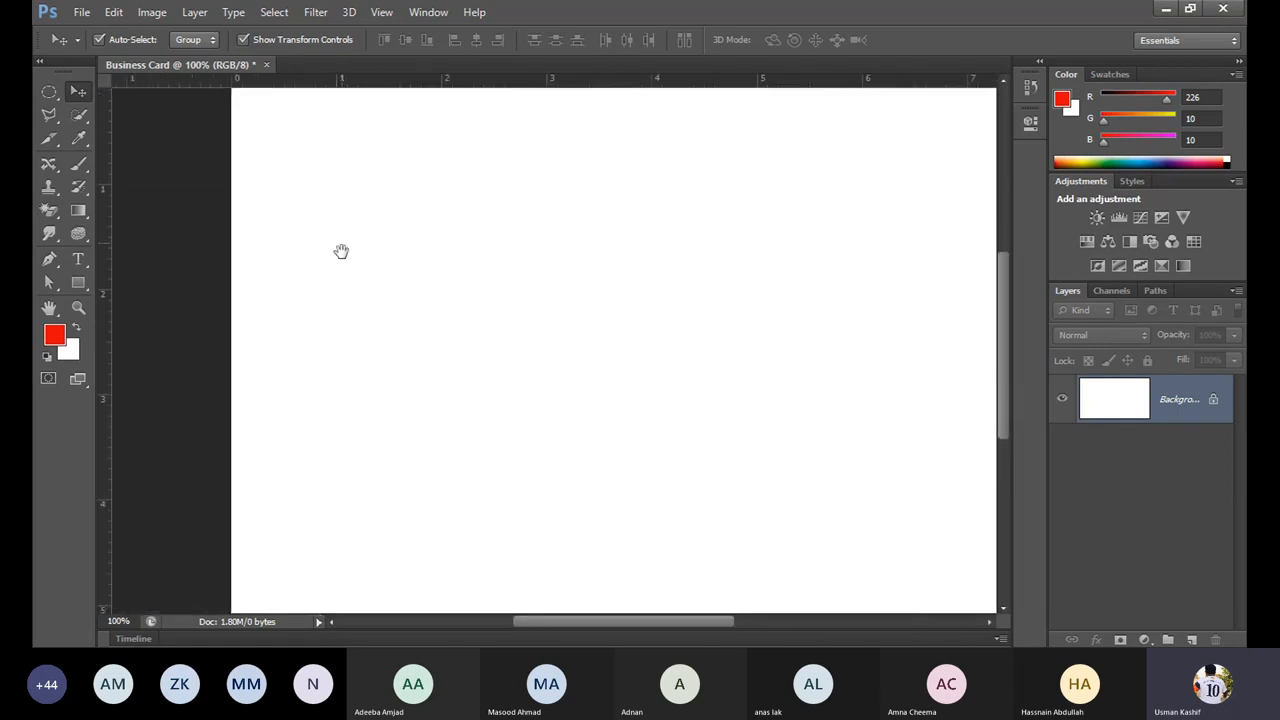
left_click_drag(302, 413, 302, 318)
left_click_drag(416, 474, 315, 413)
left_click_drag(692, 320, 597, 383)
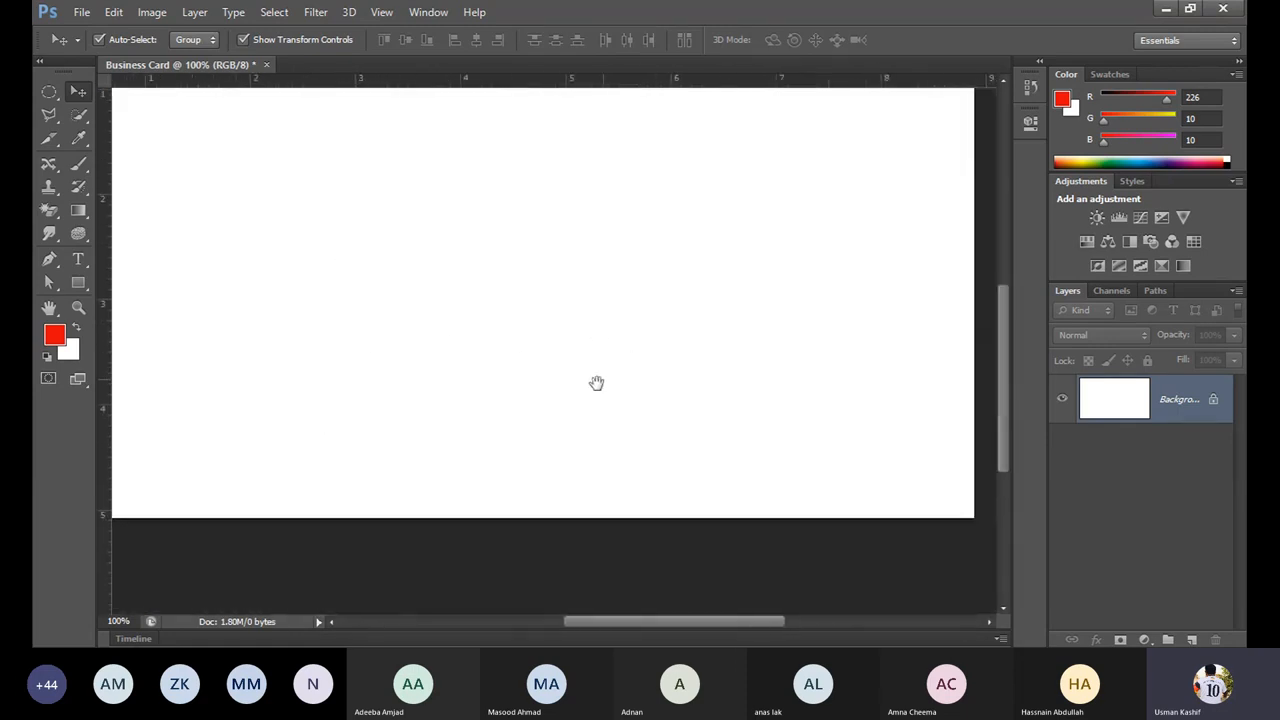
left_click_drag(700, 165, 734, 289)
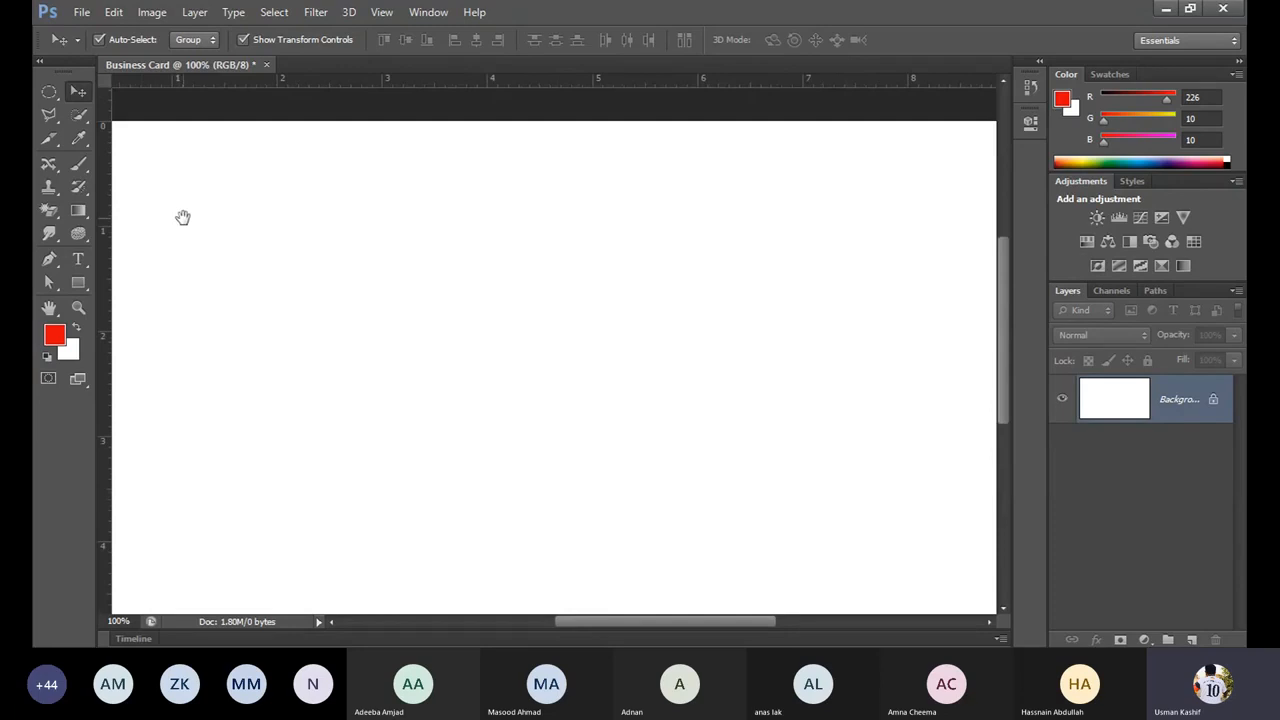
left_click_drag(177, 209, 294, 177)
left_click_drag(530, 391, 427, 244)
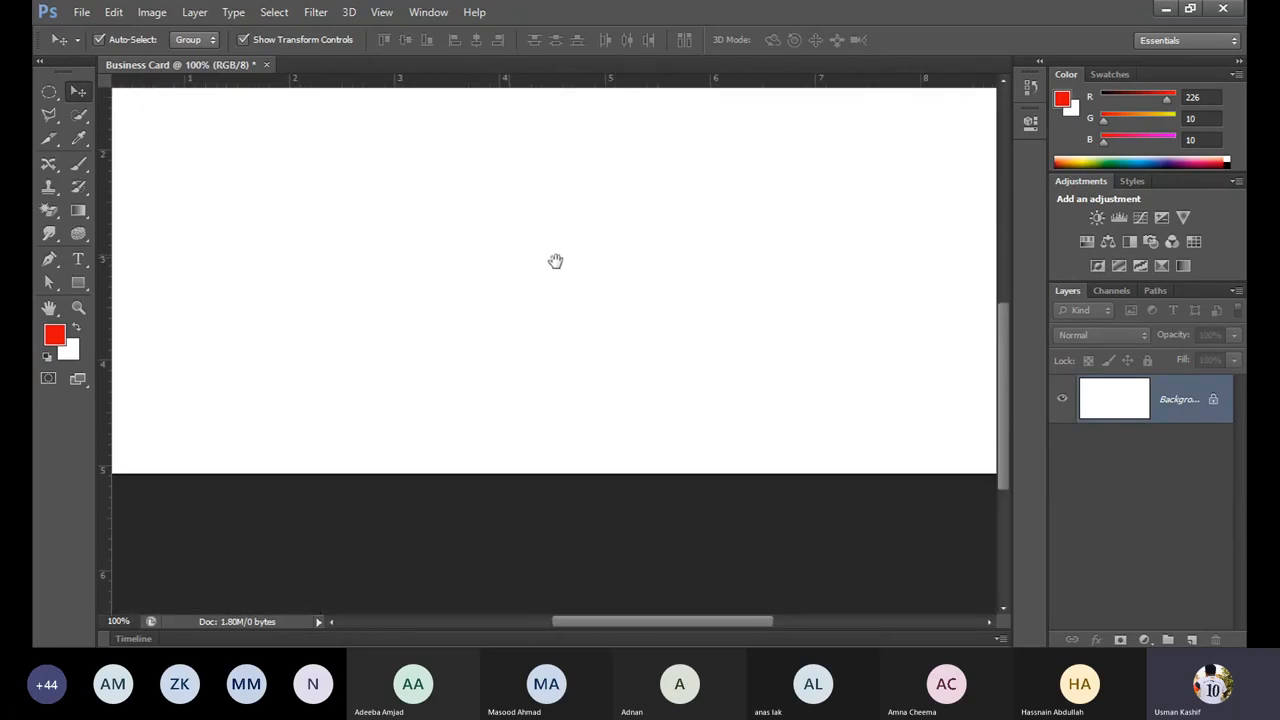
left_click_drag(706, 261, 518, 349)
left_click_drag(509, 223, 571, 337)
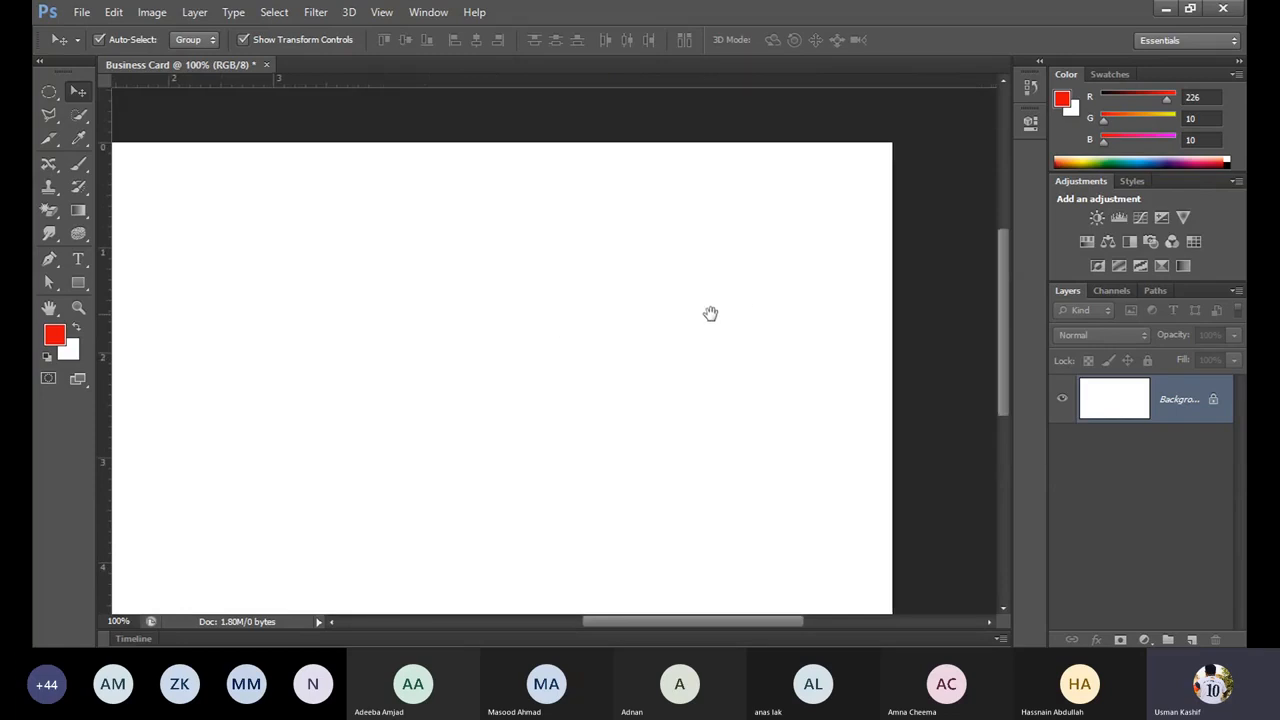
left_click_drag(711, 314, 617, 311)
left_click_drag(368, 353, 614, 303)
left_click_drag(349, 294, 403, 294)
left_click_drag(389, 351, 403, 351)
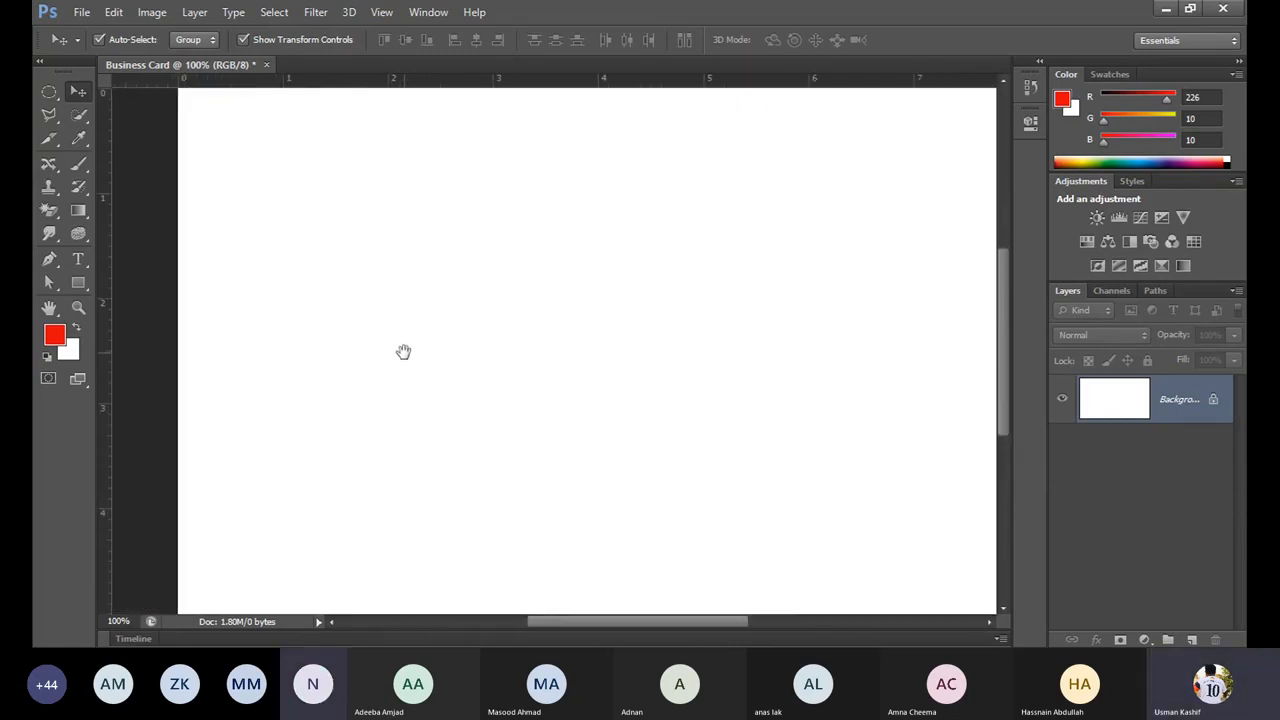
left_click_drag(562, 263, 517, 274)
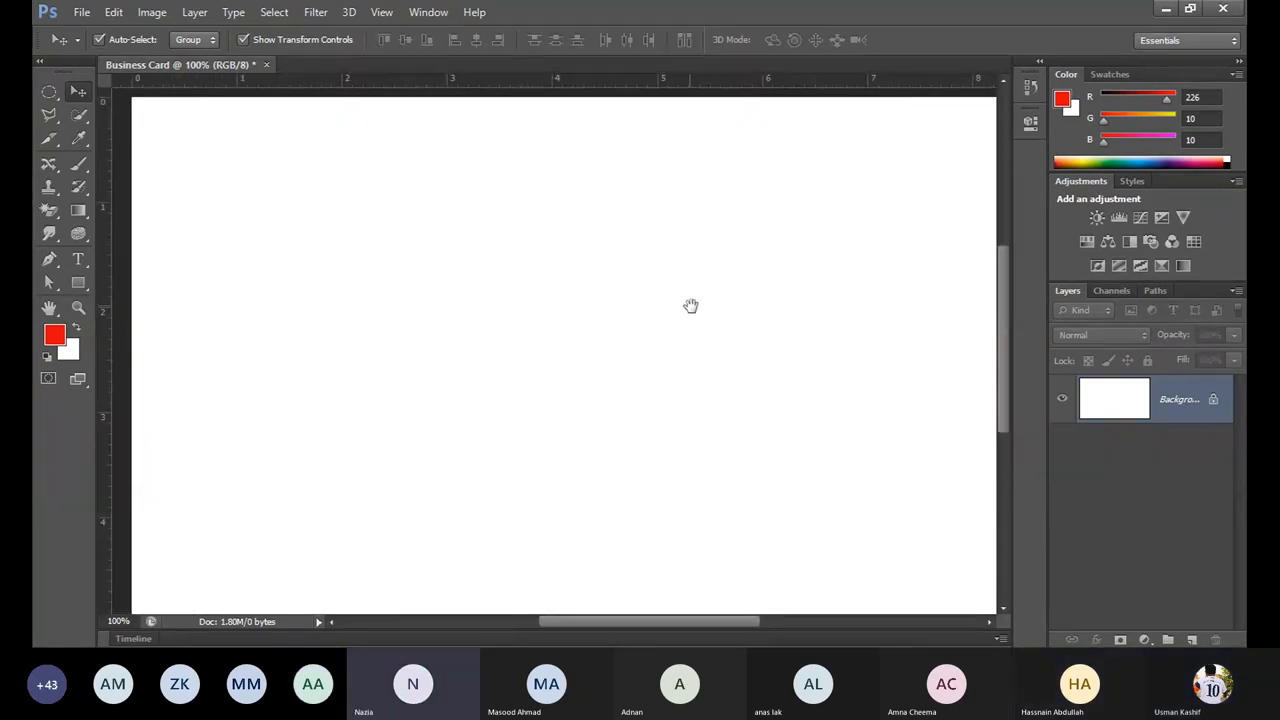
left_click_drag(691, 306, 546, 309)
left_click_drag(403, 297, 536, 309)
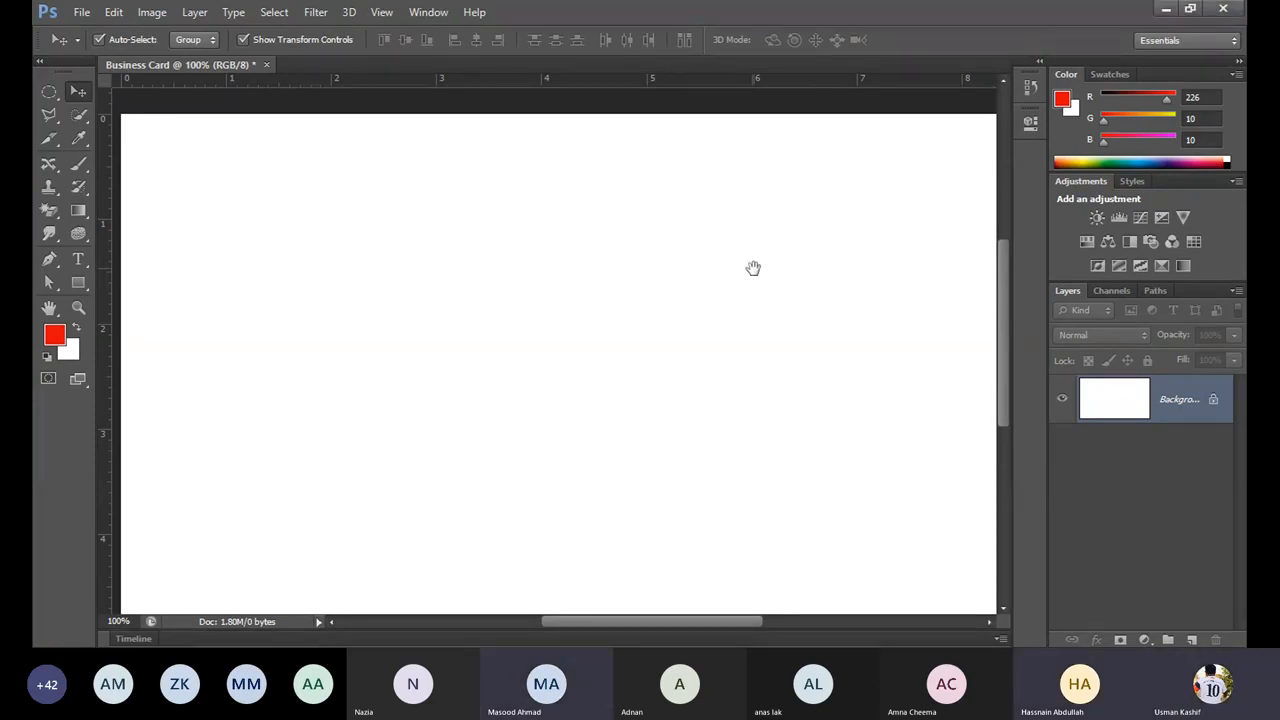
left_click_drag(753, 268, 475, 354)
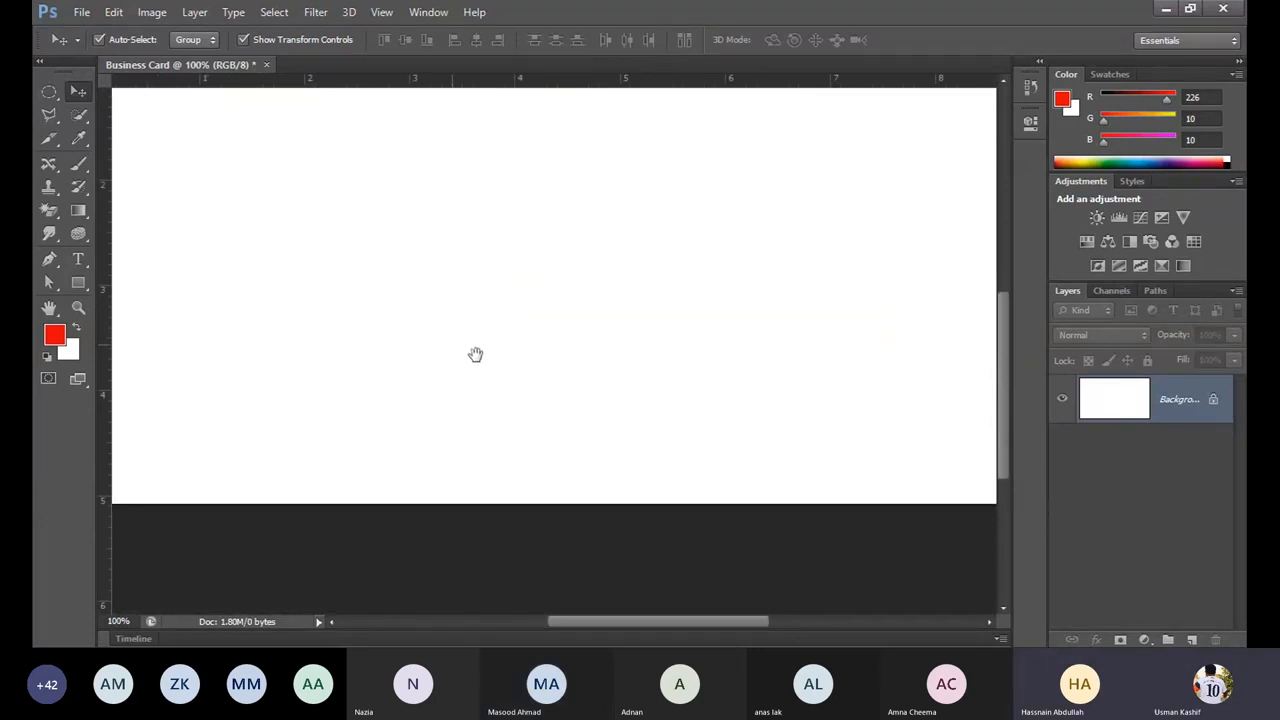
Step: Zoom the document in and out around the full-canvas view, finishing at about 93%
key("ctrl+0")
key("ctrl+plus")
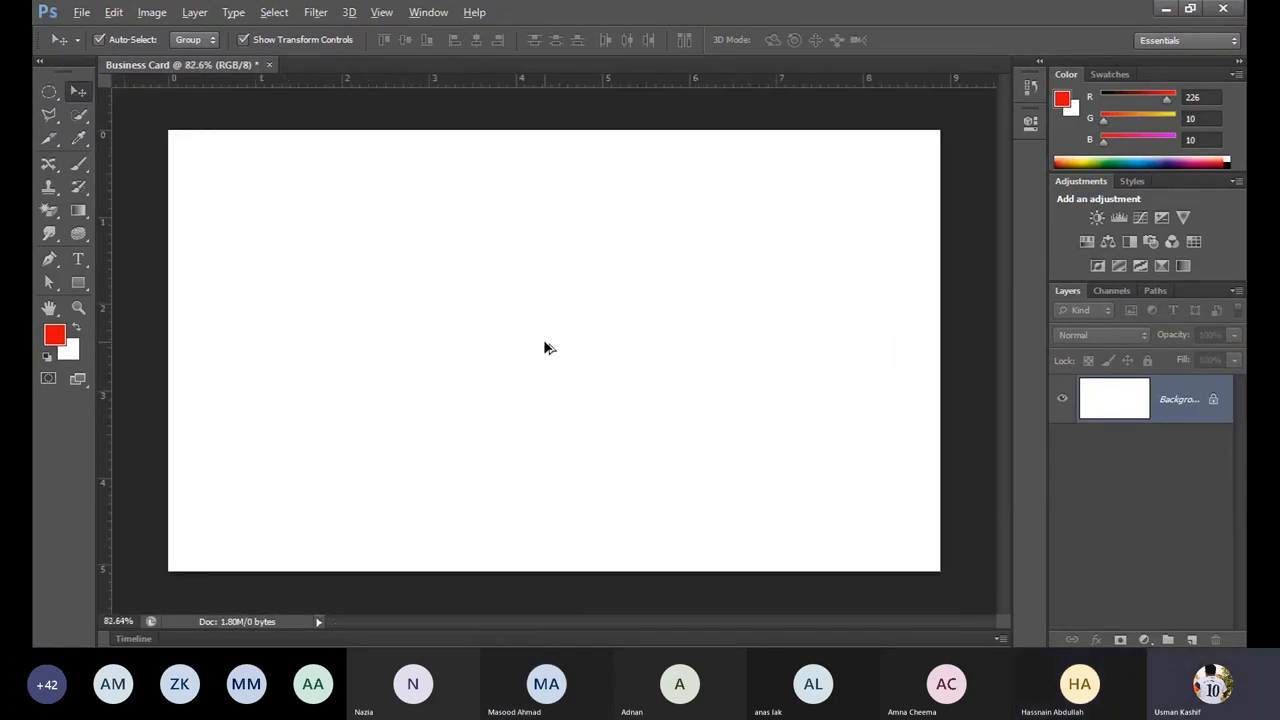
key("ctrl+minus")
key("ctrl+minus")
key("ctrl+plus")
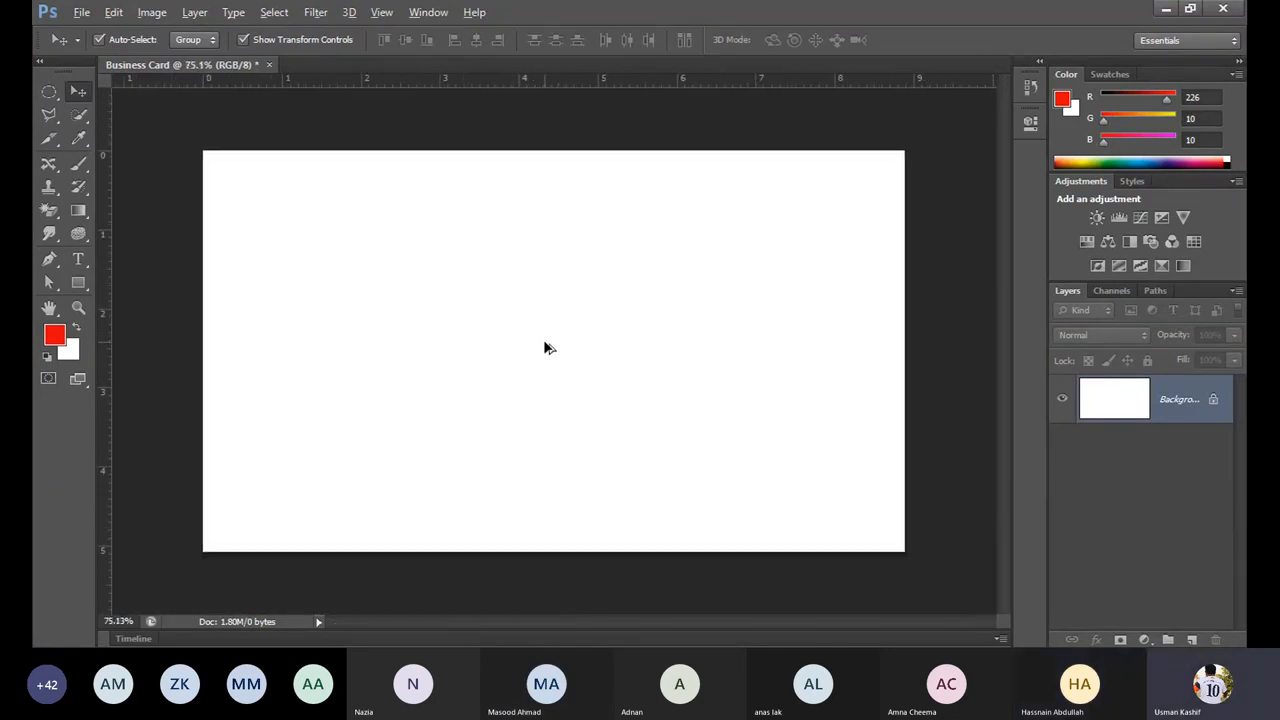
scroll(545, 348, "down", 1)
scroll(545, 348, "up", 2)
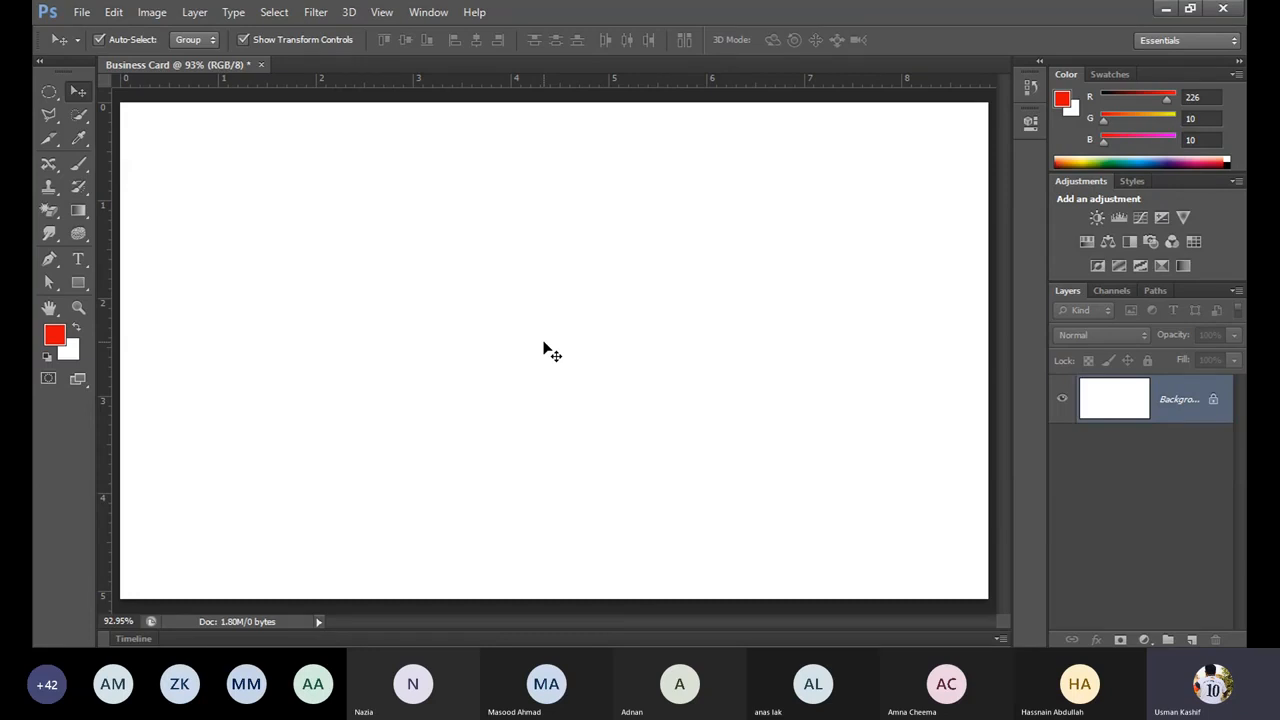
Step: Zoom the Business Card document out in preset increments from the full-canvas view to 2%
key("ctrl+minus")
key("ctrl+minus")
key("ctrl+minus")
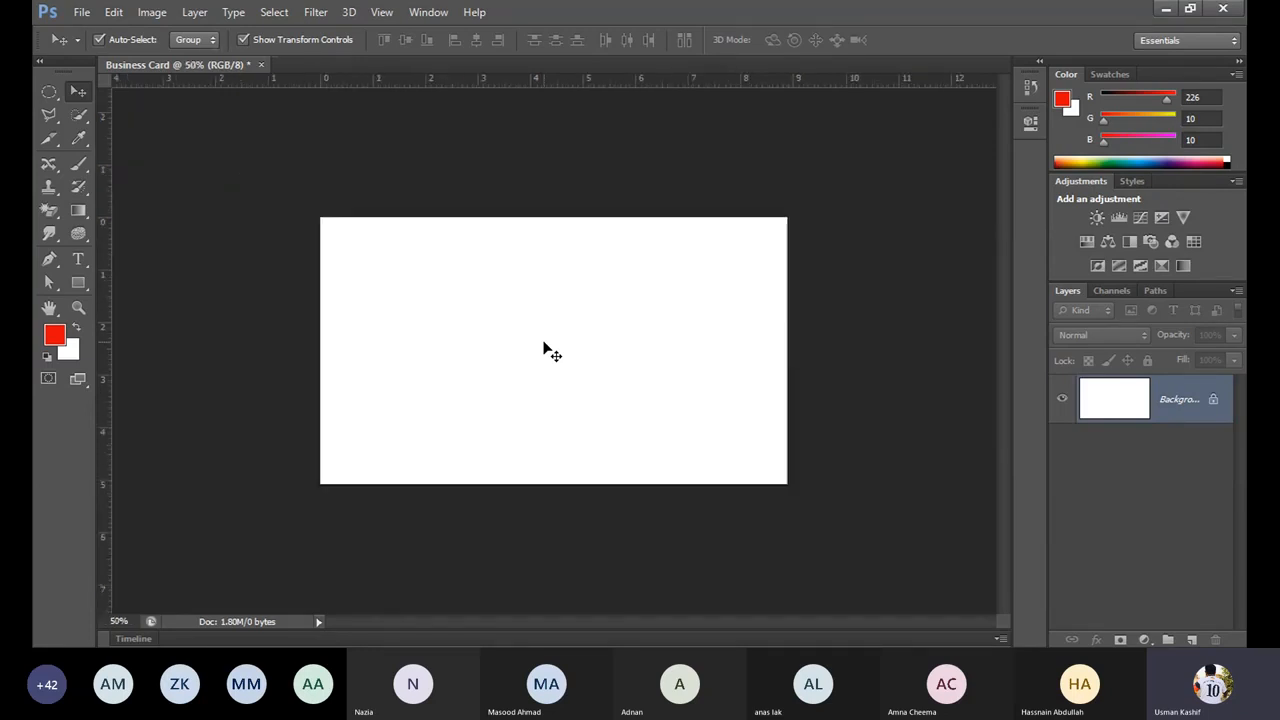
key("ctrl+minus")
key("ctrl+minus")
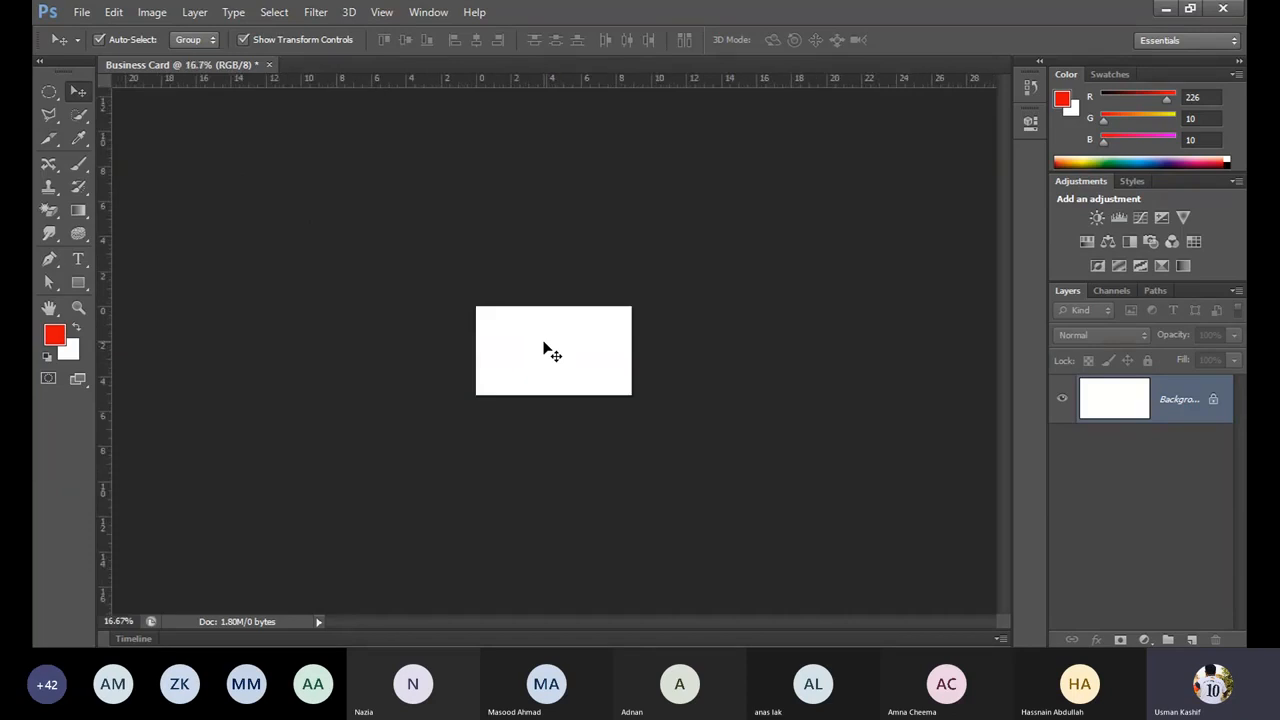
key("ctrl+minus")
key("ctrl+minus")
key("ctrl+minus")
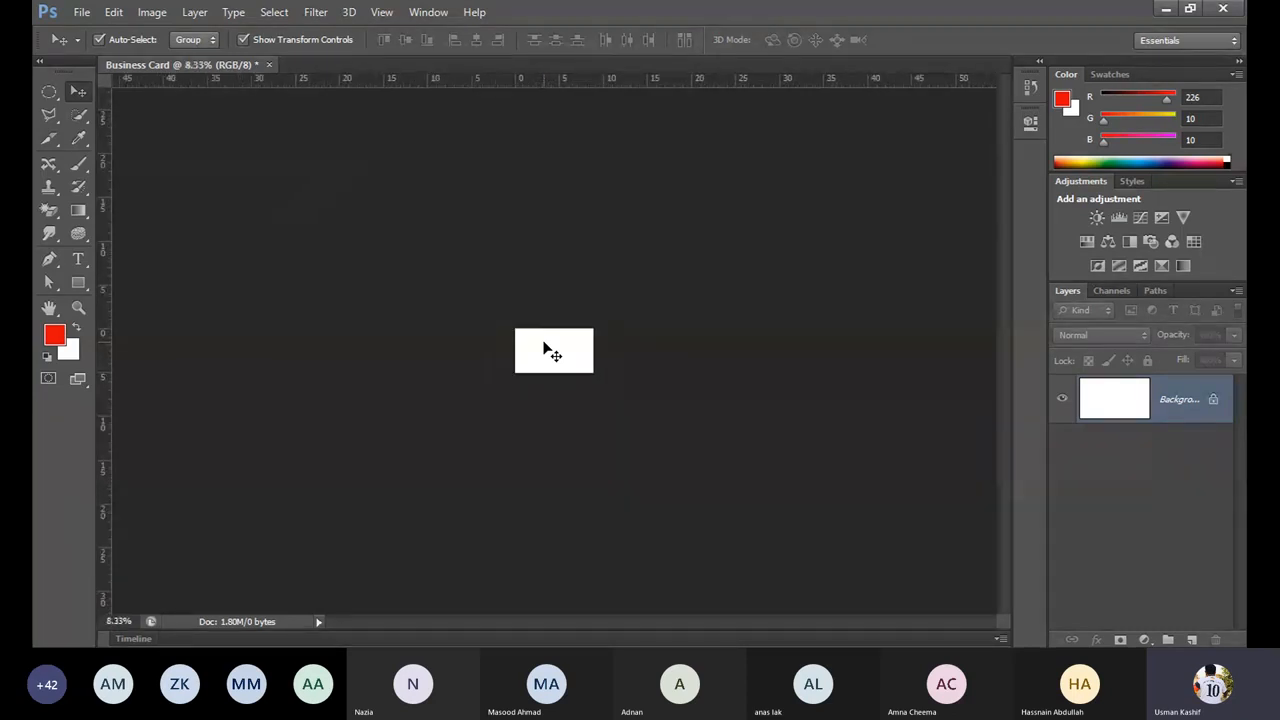
key("ctrl+minus")
key("ctrl+minus")
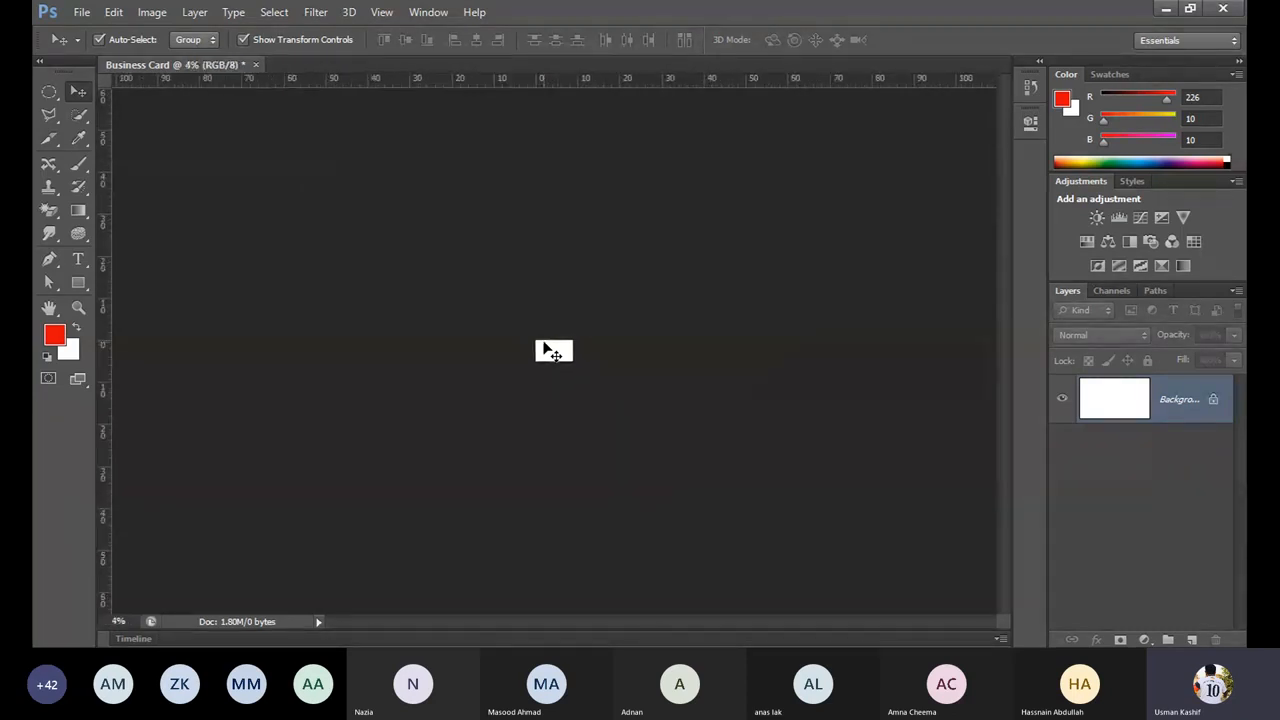
key("ctrl+minus")
key("ctrl+minus")
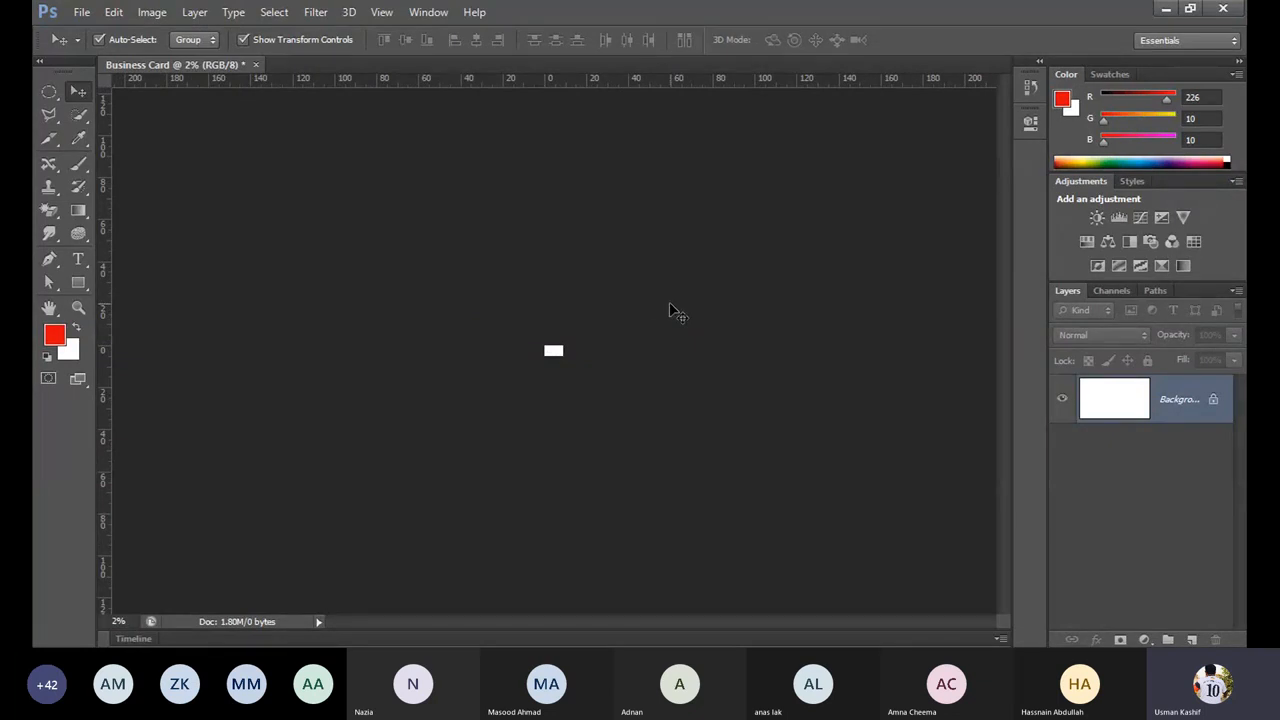
Step: Zoom the tiny canvas back in through the preset magnifications until it reaches 400%
key("ctrl+plus")
key("ctrl+plus")
key("ctrl+plus")
key("ctrl+plus")
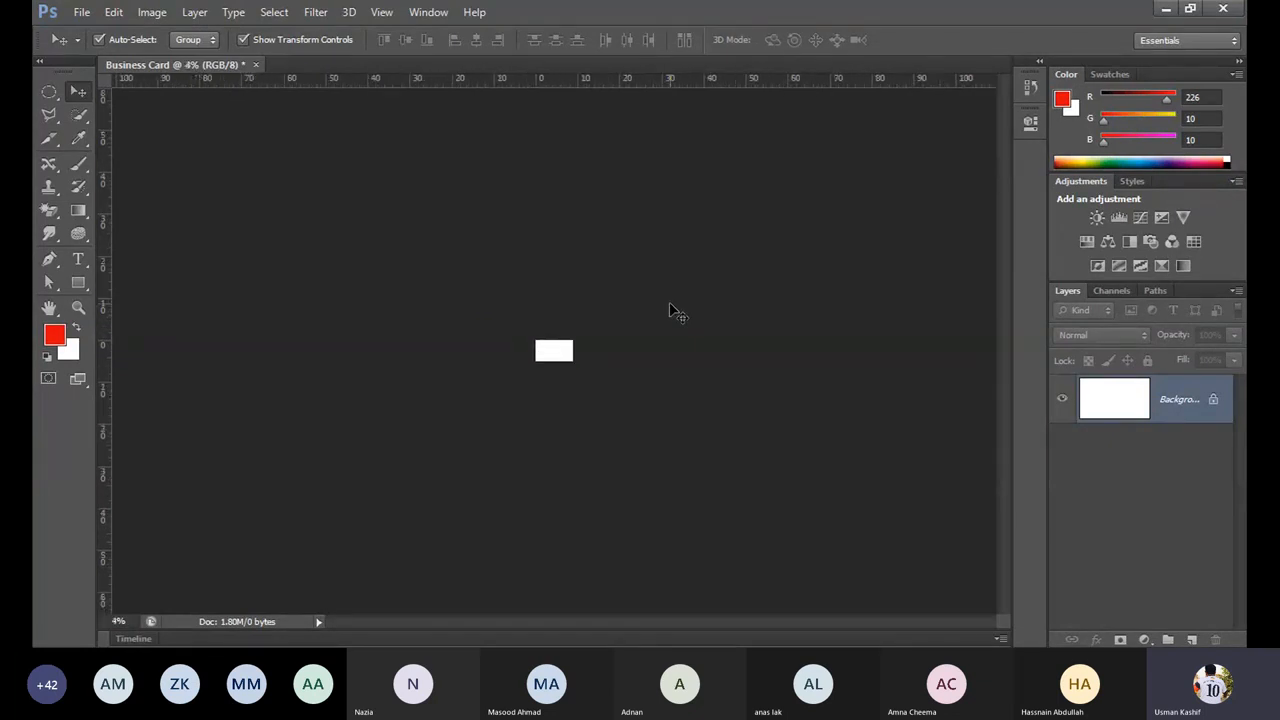
key("ctrl+plus")
key("ctrl+plus")
key("ctrl+plus")
key("ctrl+plus")
key("ctrl+plus")
key("ctrl+plus")
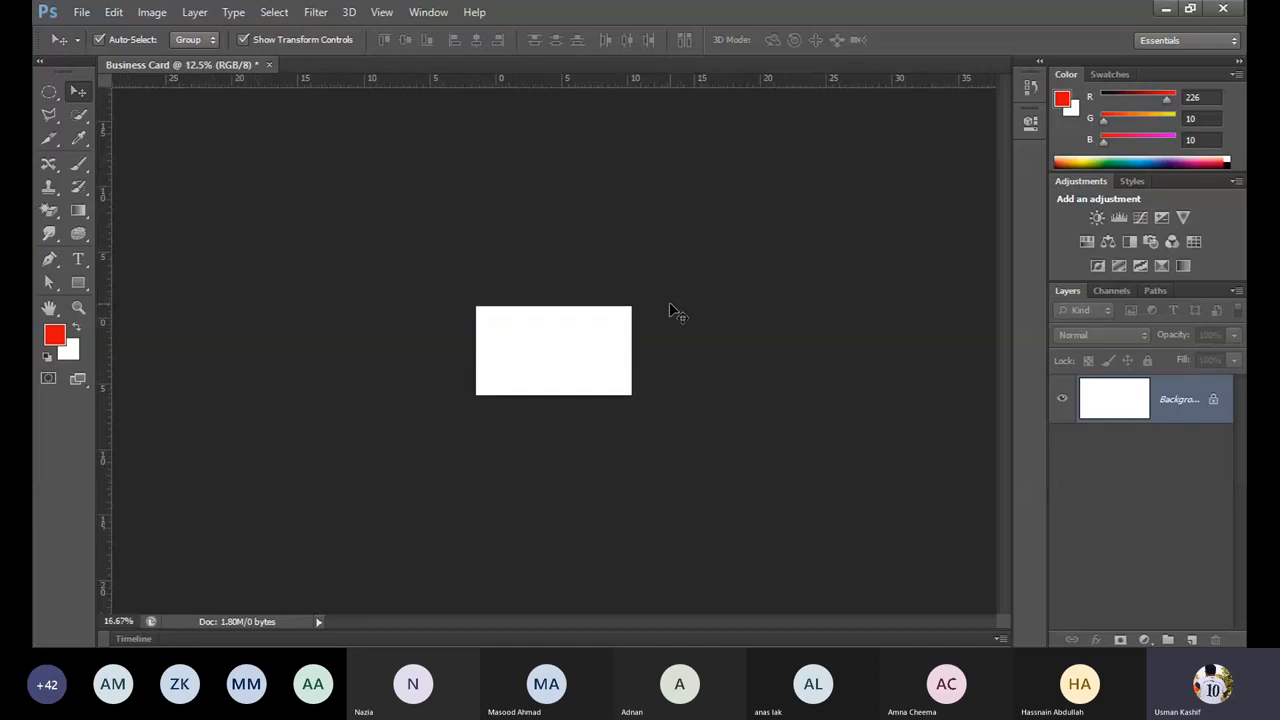
key("ctrl+plus")
key("ctrl+plus")
key("ctrl+plus")
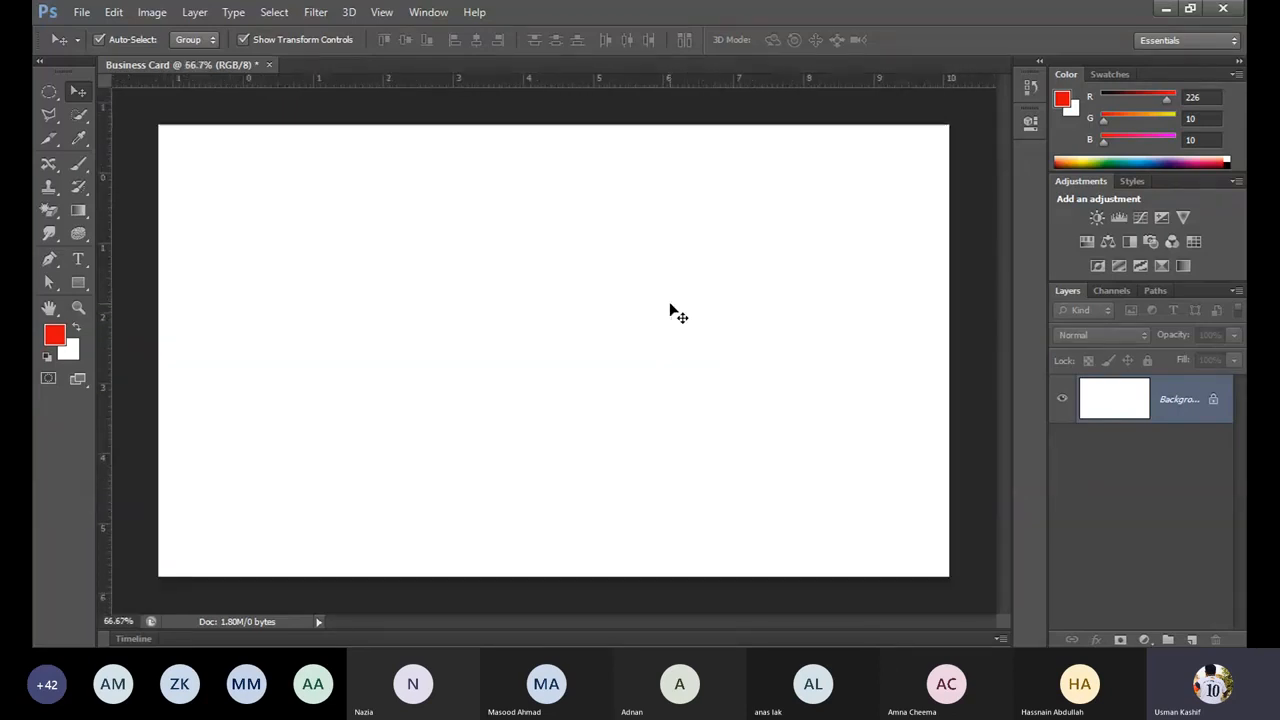
key("ctrl+plus")
key("ctrl+plus")
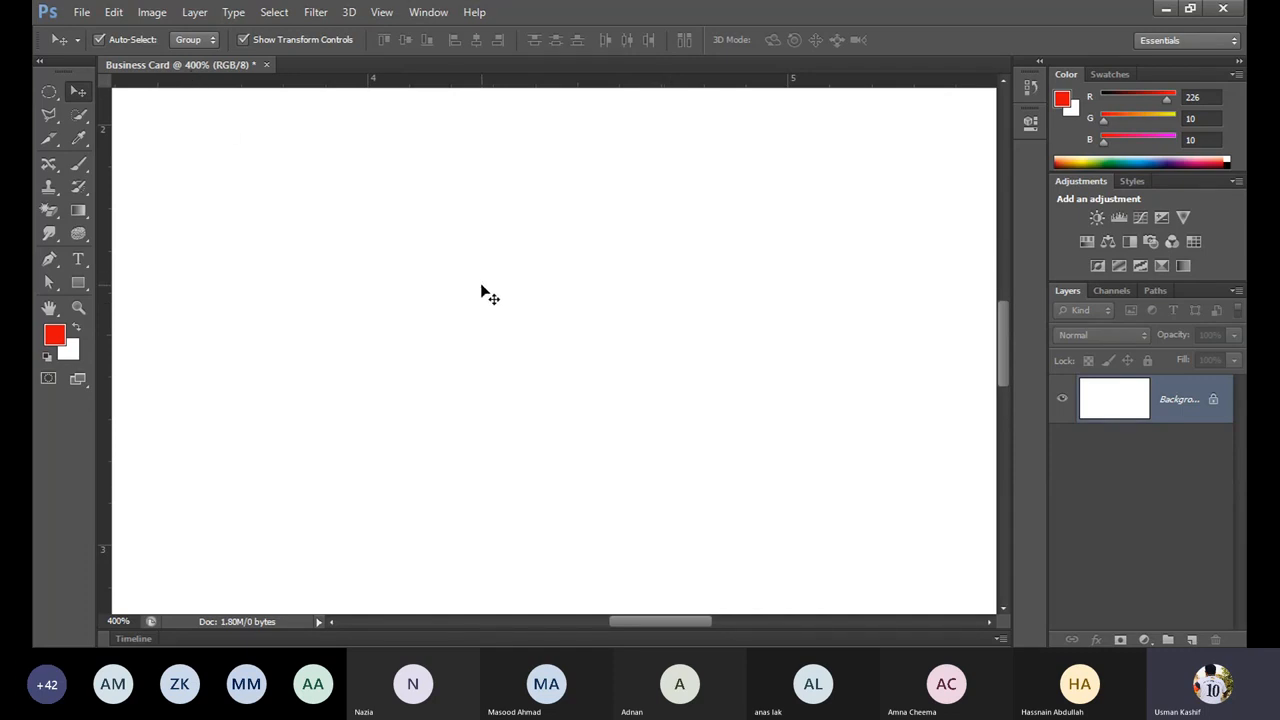
Step: Zoom out to 25%, return to 50%, and fit the whole canvas on screen
key("ctrl+minus")
key("ctrl+minus")
key("ctrl+minus")
key("ctrl+minus")
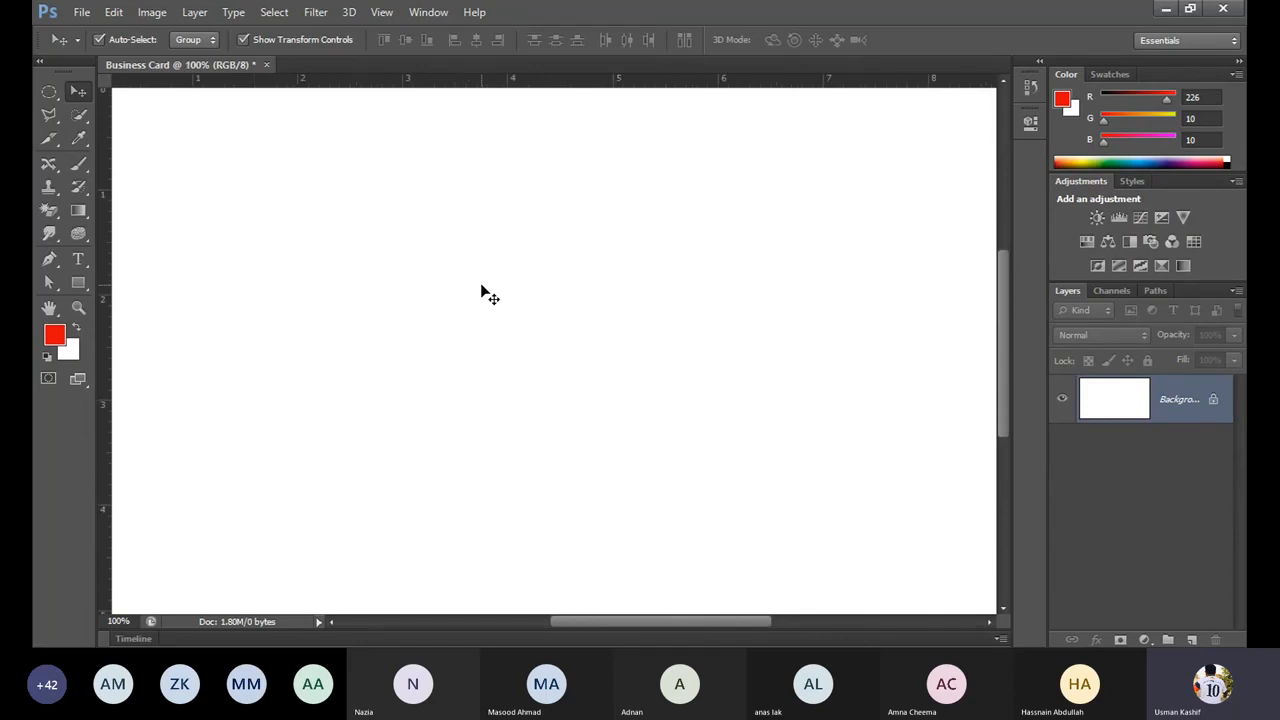
key("ctrl+minus")
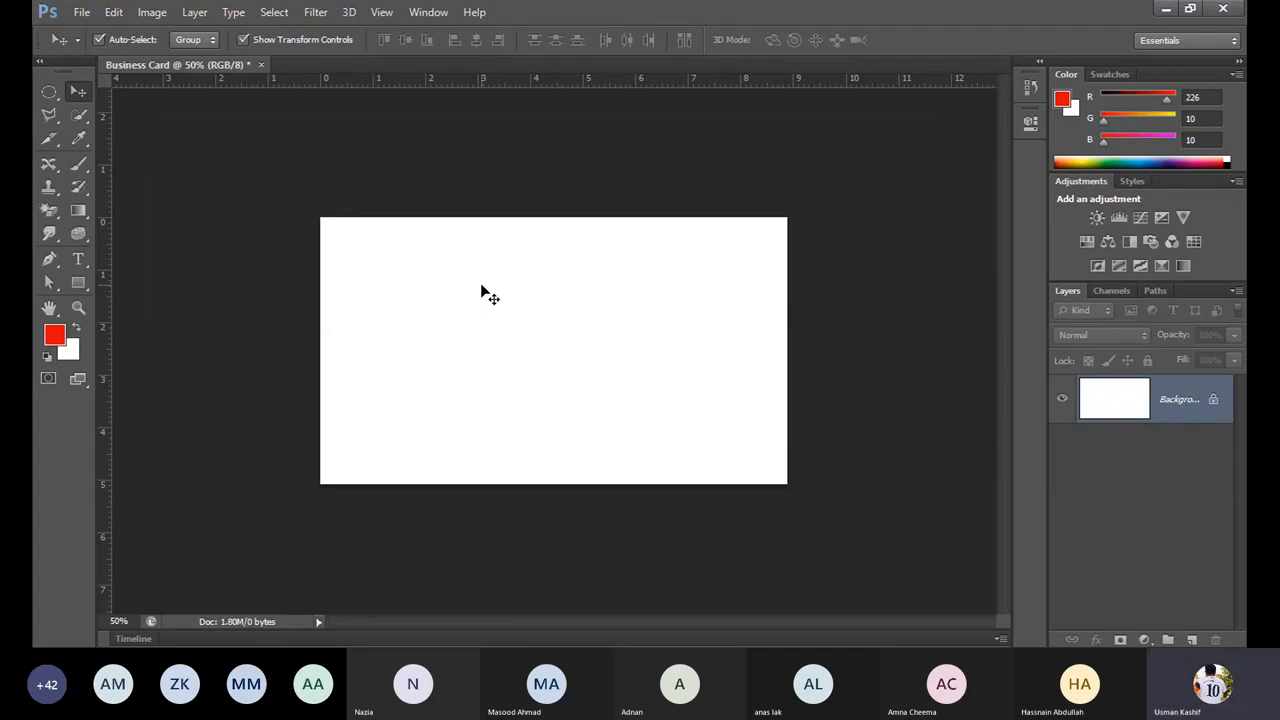
key("ctrl+minus")
key("ctrl+minus")
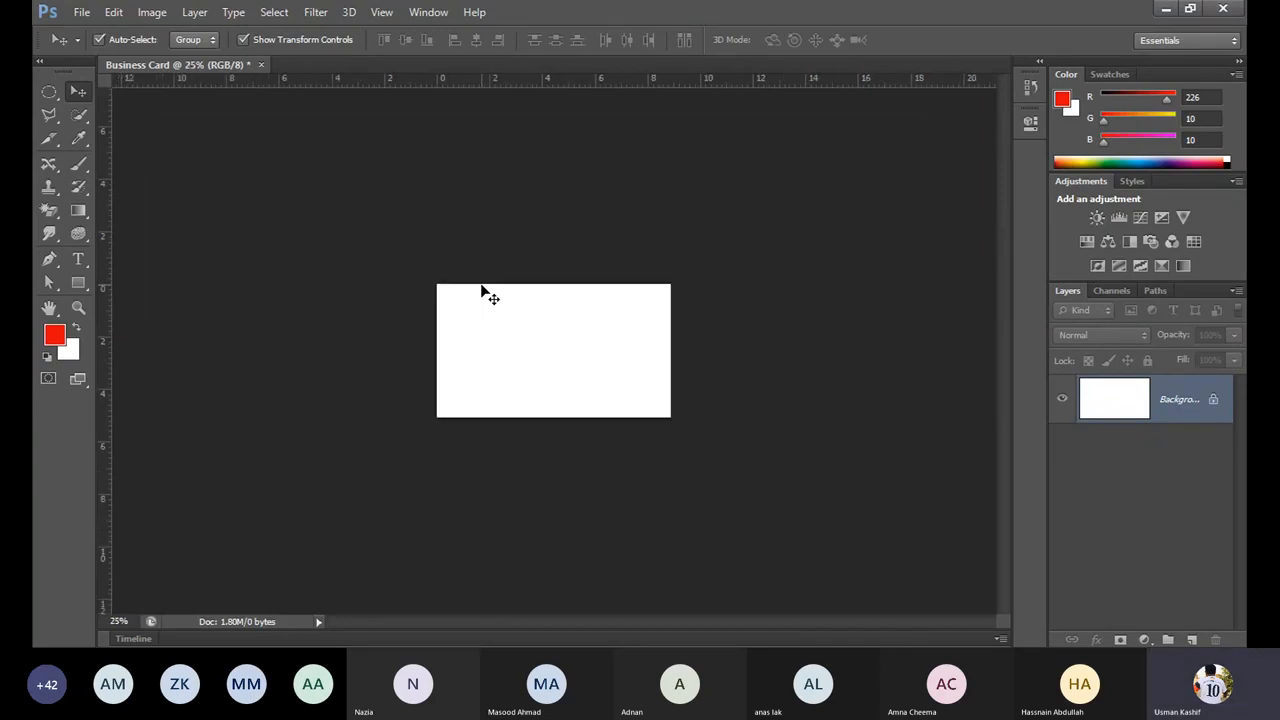
key("ctrl+plus")
key("ctrl+plus")
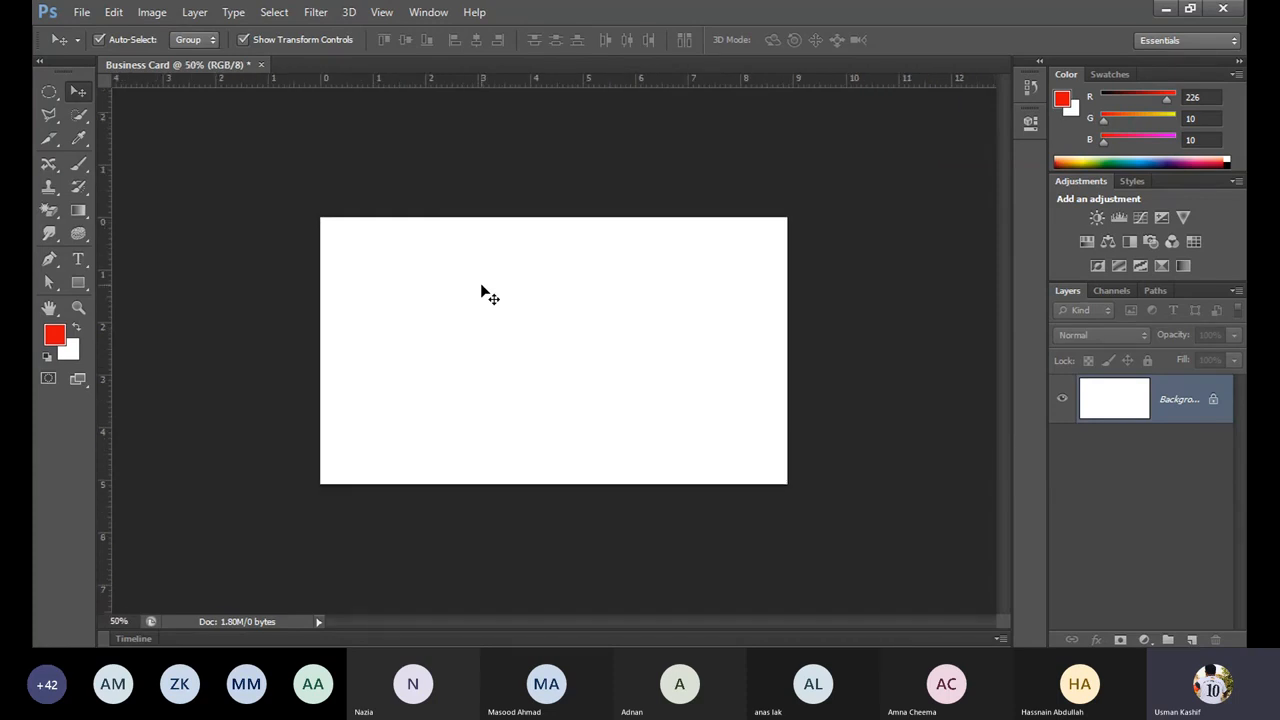
key("ctrl+0")
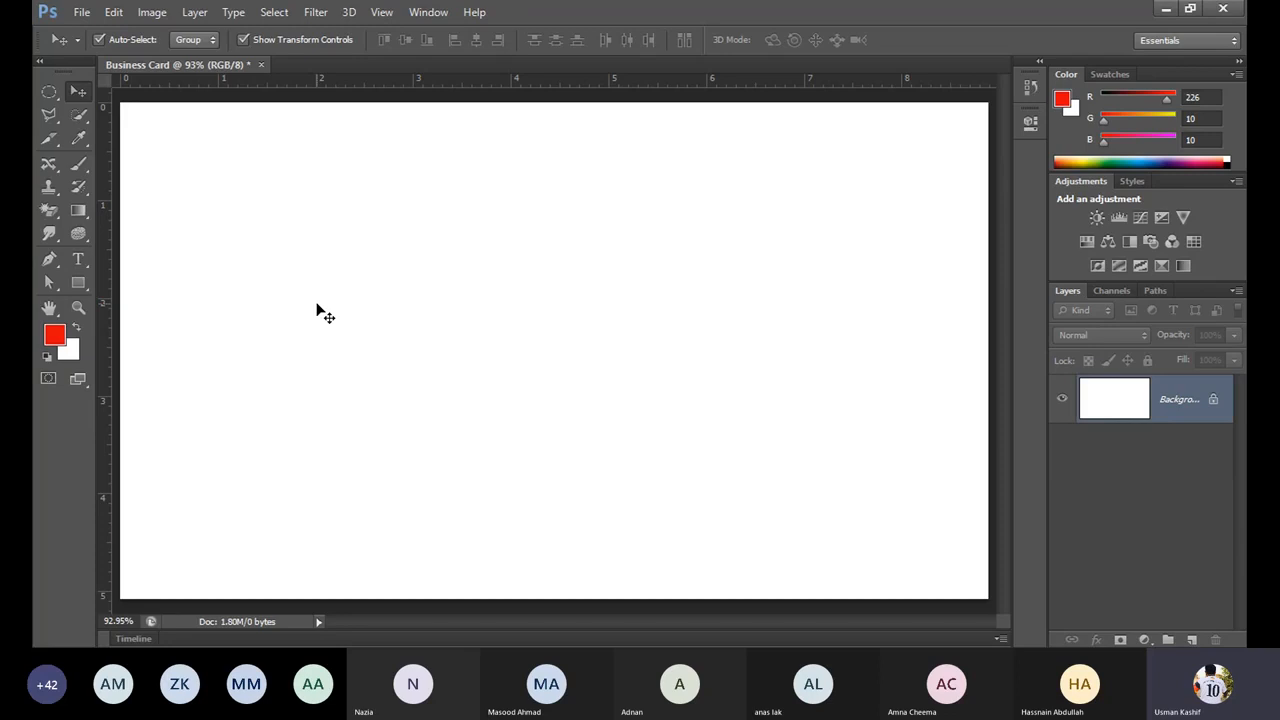
Step: Alternate the zoom between 100% and reduced views down to 25%, fitting the canvas on screen at the end
key("ctrl+plus")
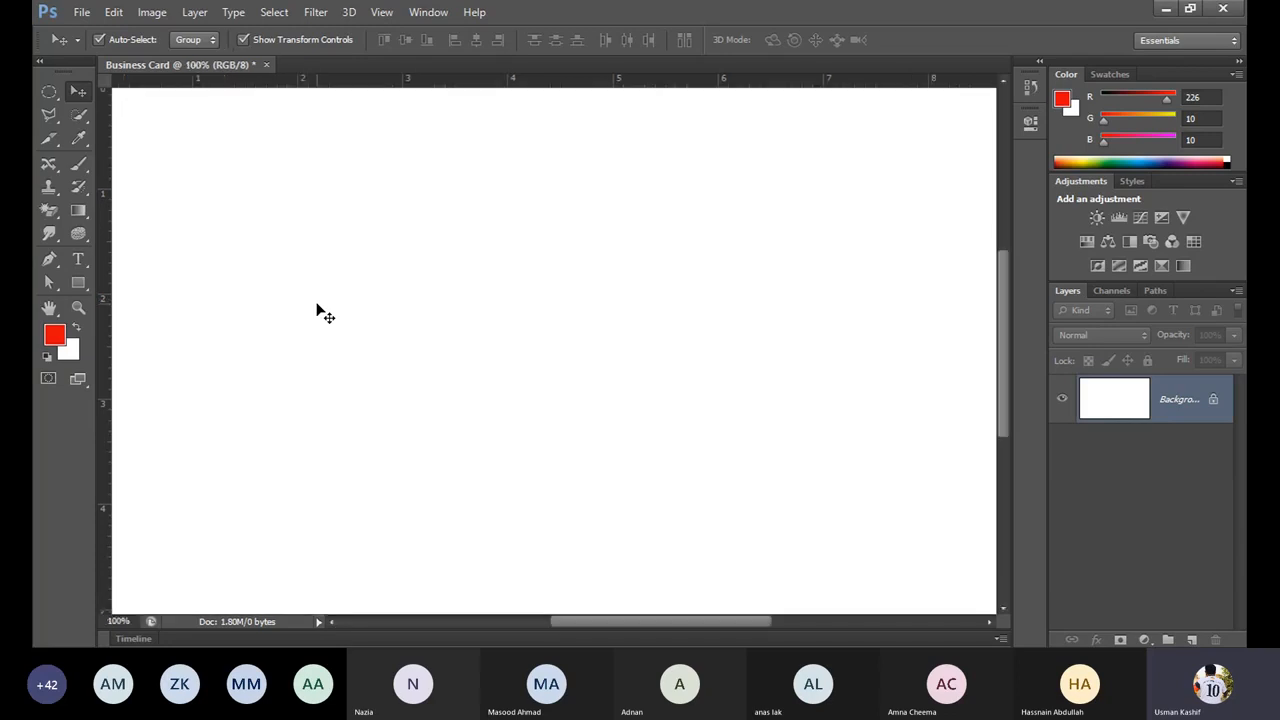
key("ctrl+0")
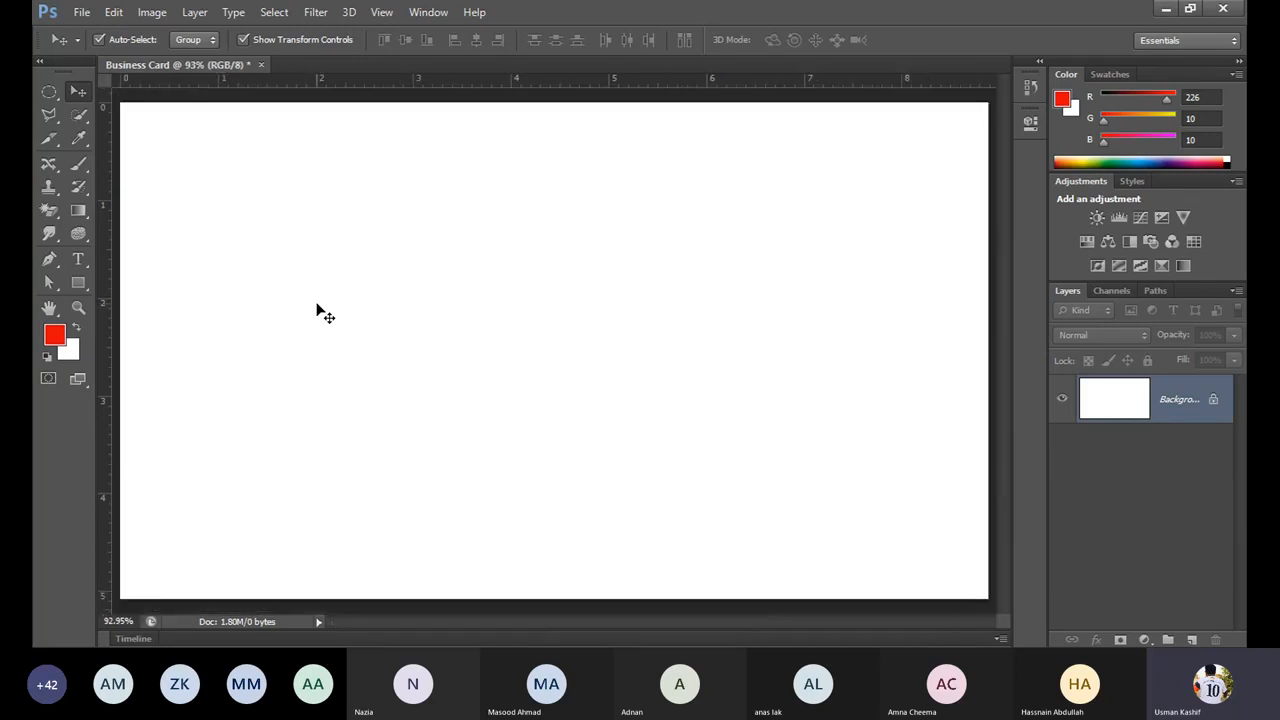
key("ctrl+minus")
key("ctrl+minus")
key("ctrl+minus")
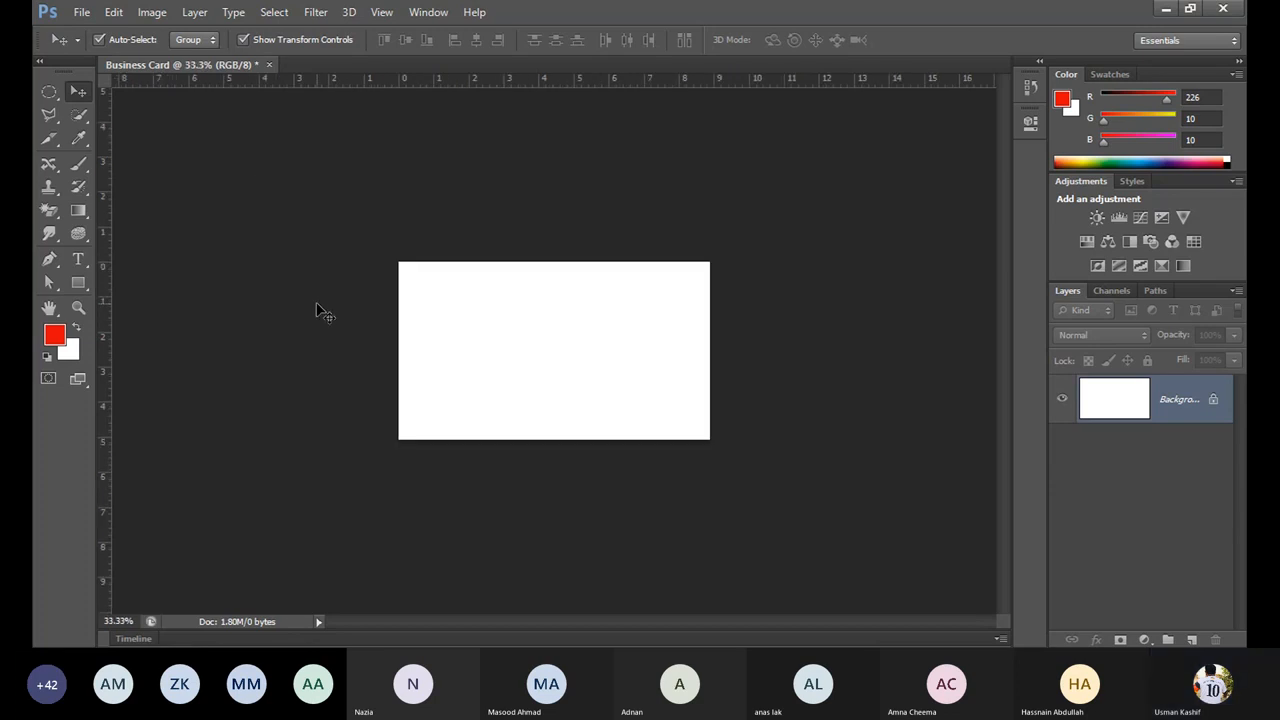
key("ctrl+plus")
key("ctrl+plus")
key("ctrl+plus")
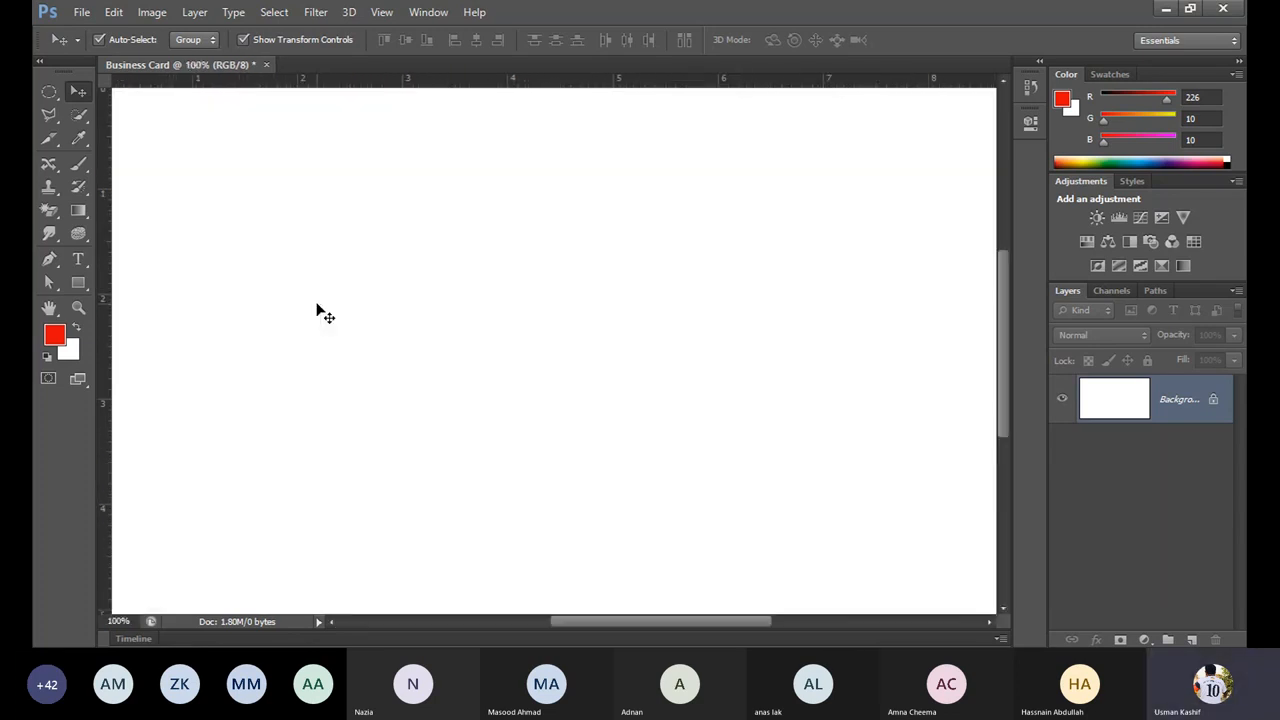
key("ctrl+minus")
key("ctrl+minus")
key("ctrl+minus")
key("ctrl+minus")
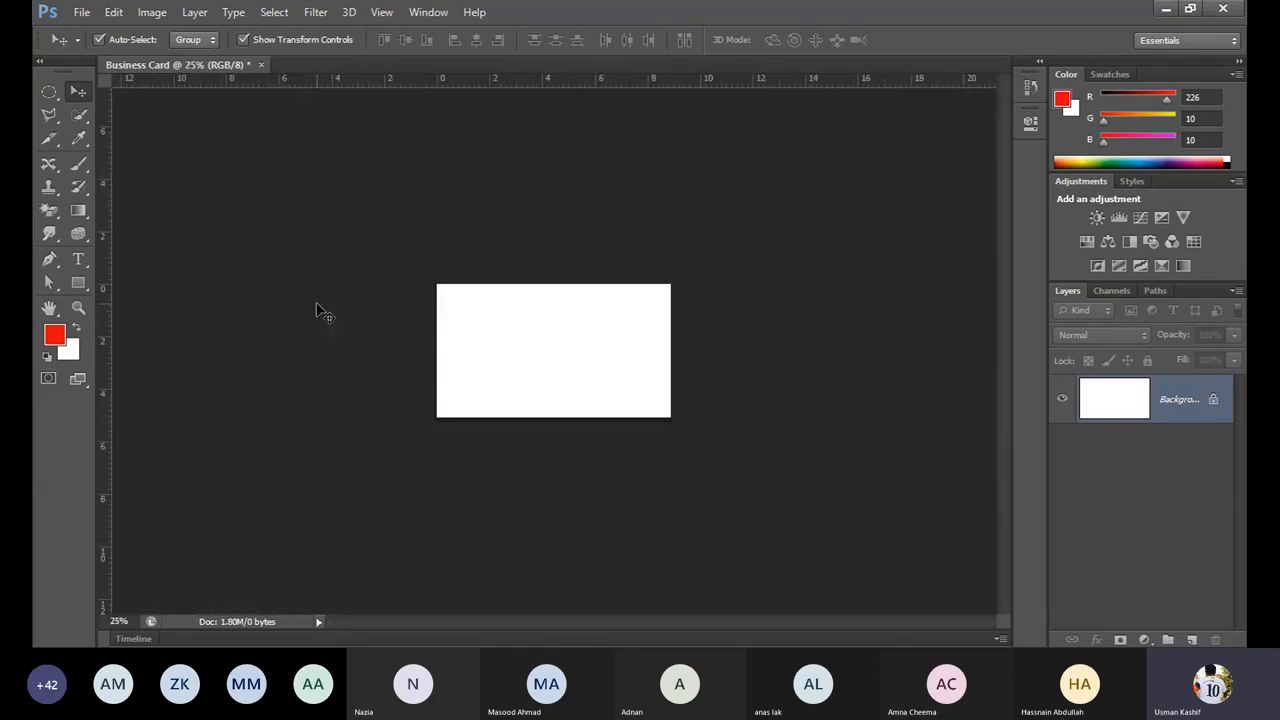
key("ctrl+0")
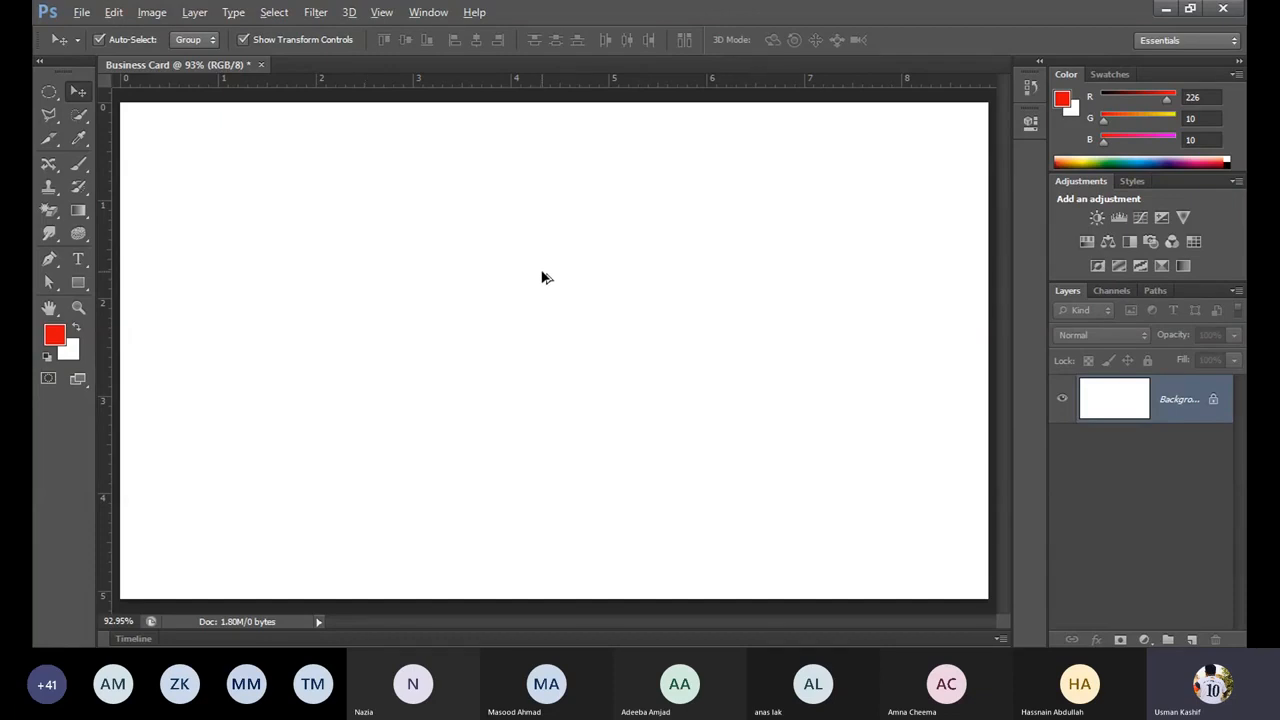
Step: Zoom the document out smoothly from the fitted view to about 9.4%
scroll(545, 278, "down", 3)
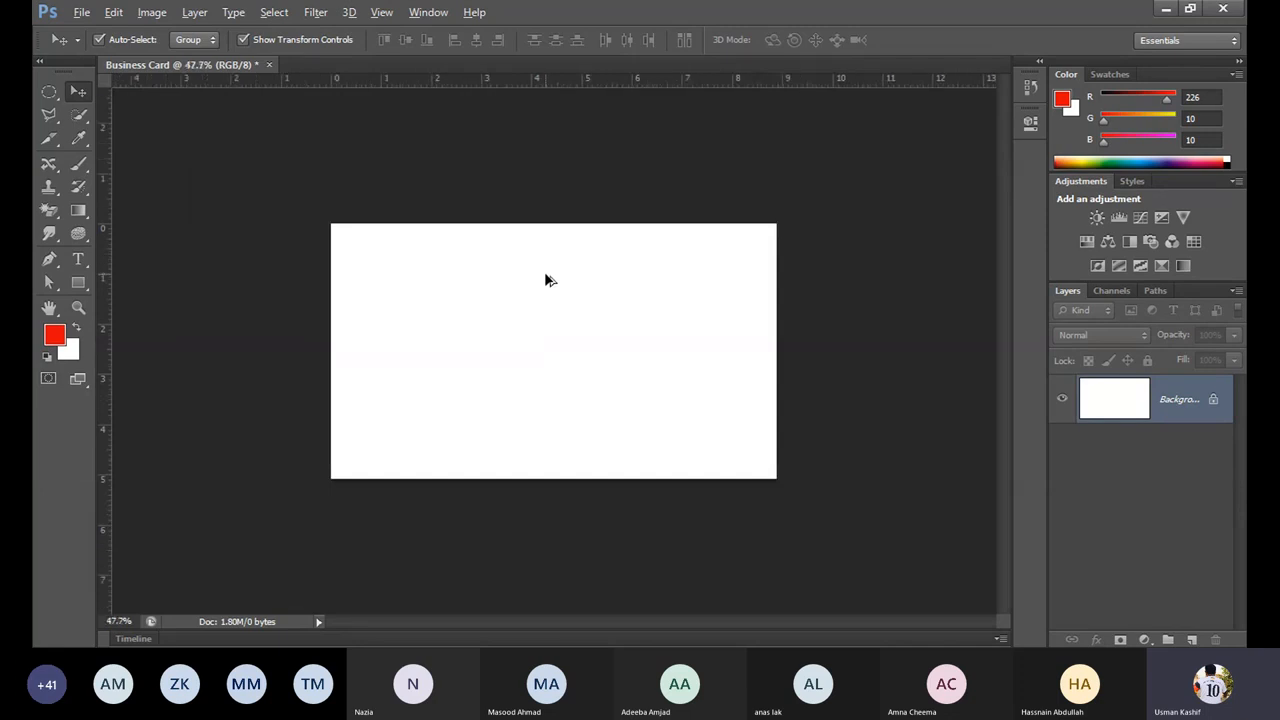
scroll(545, 278, "down", 5)
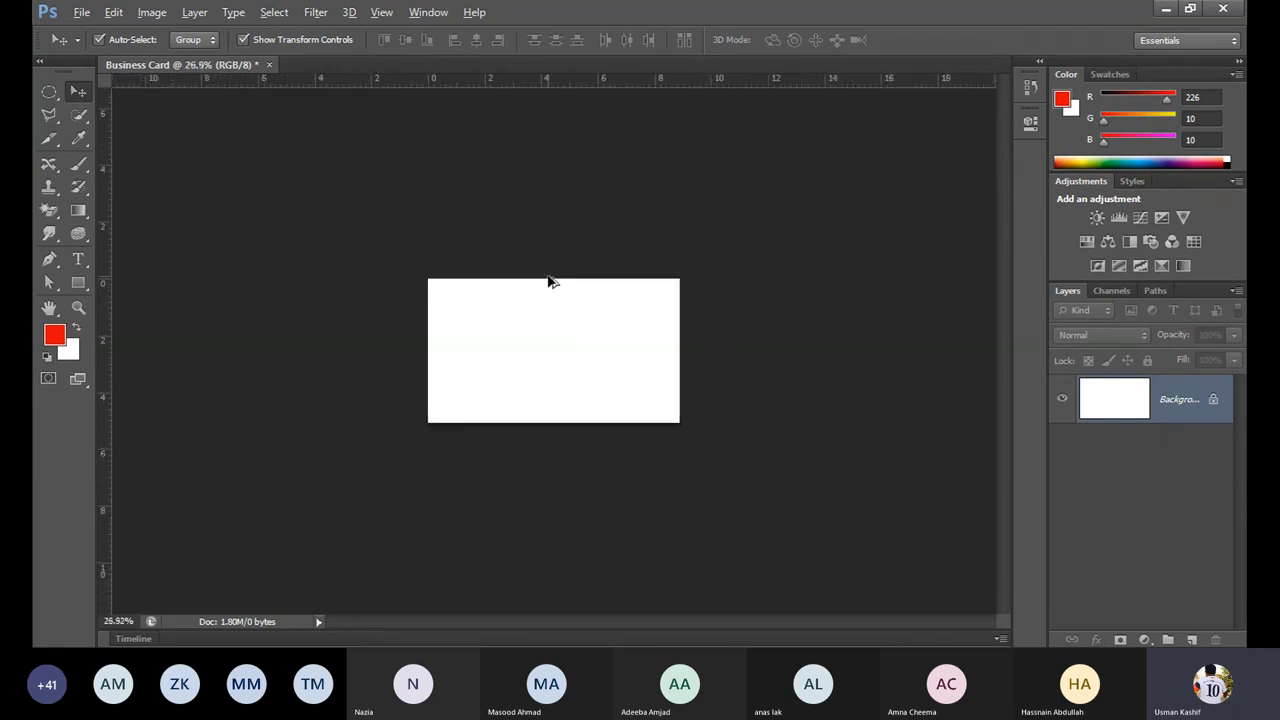
scroll(556, 338, "down", 4)
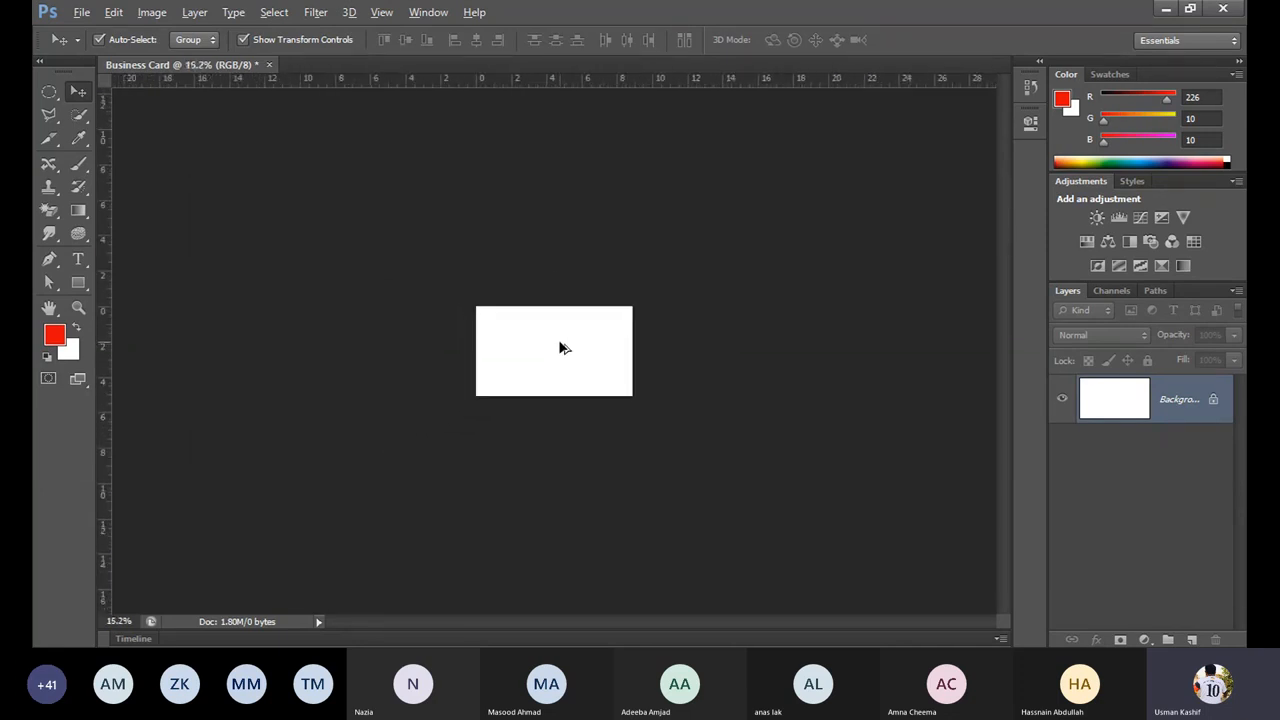
scroll(562, 347, "down", 1)
scroll(561, 348, "down", 3)
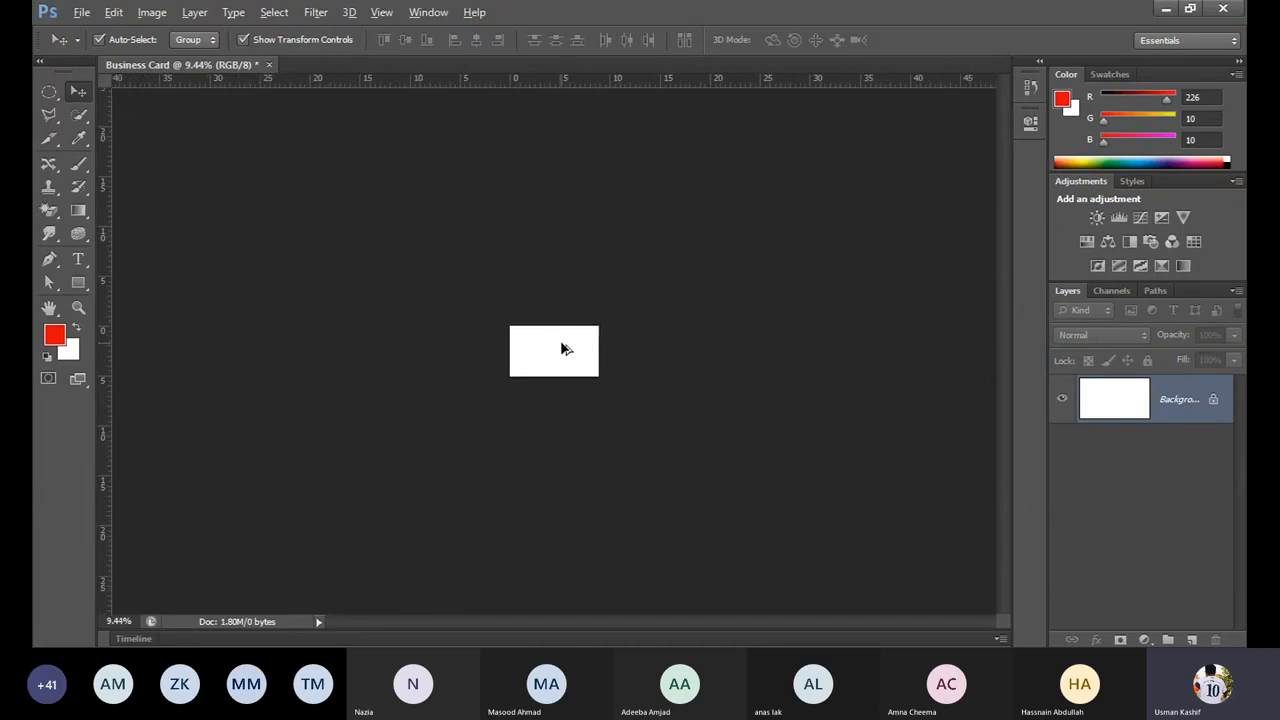
Step: Zoom the document in smoothly to about 165%
scroll(533, 363, "up", 5)
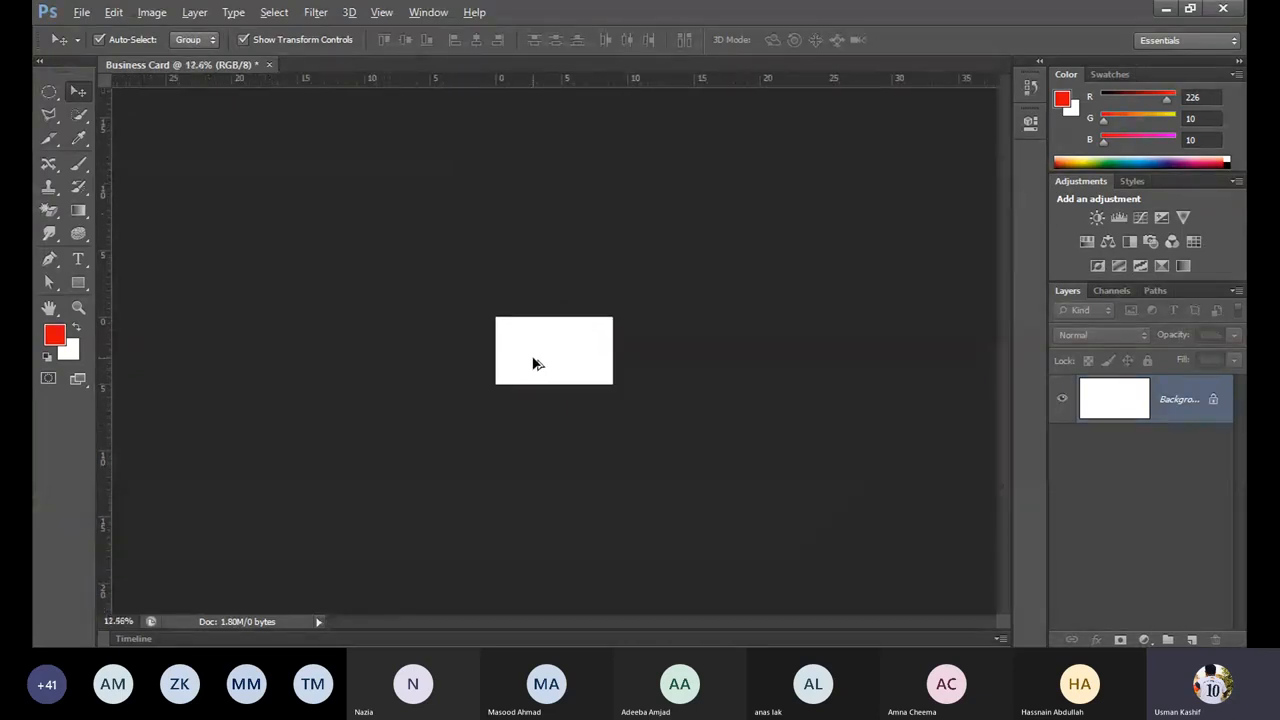
scroll(533, 363, "up", 2)
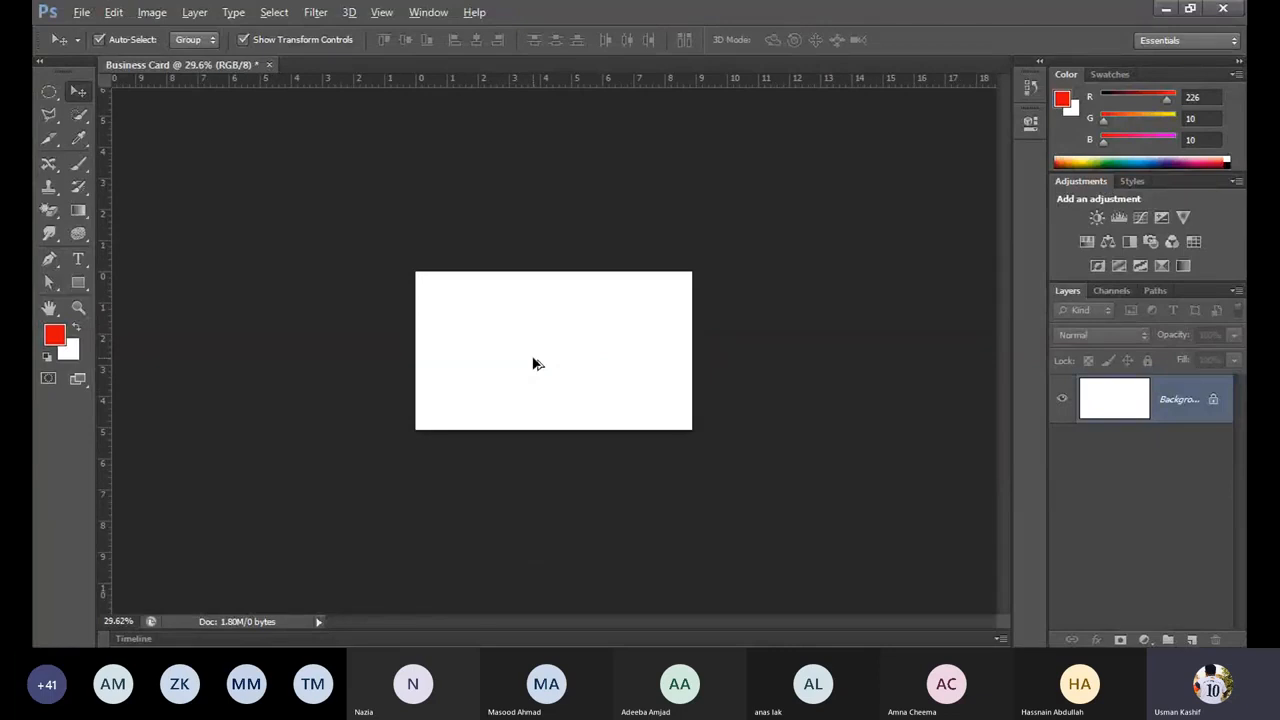
scroll(533, 363, "up", 2)
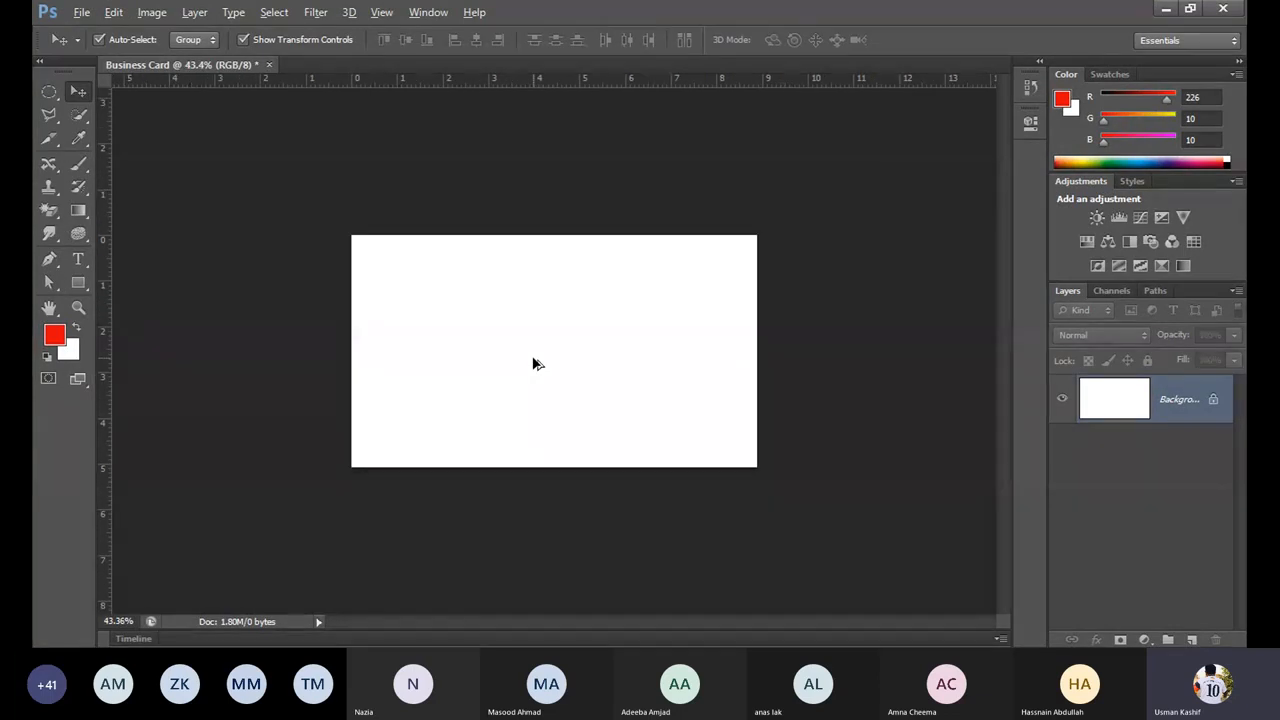
scroll(533, 363, "up", 2)
scroll(533, 363, "up", 3)
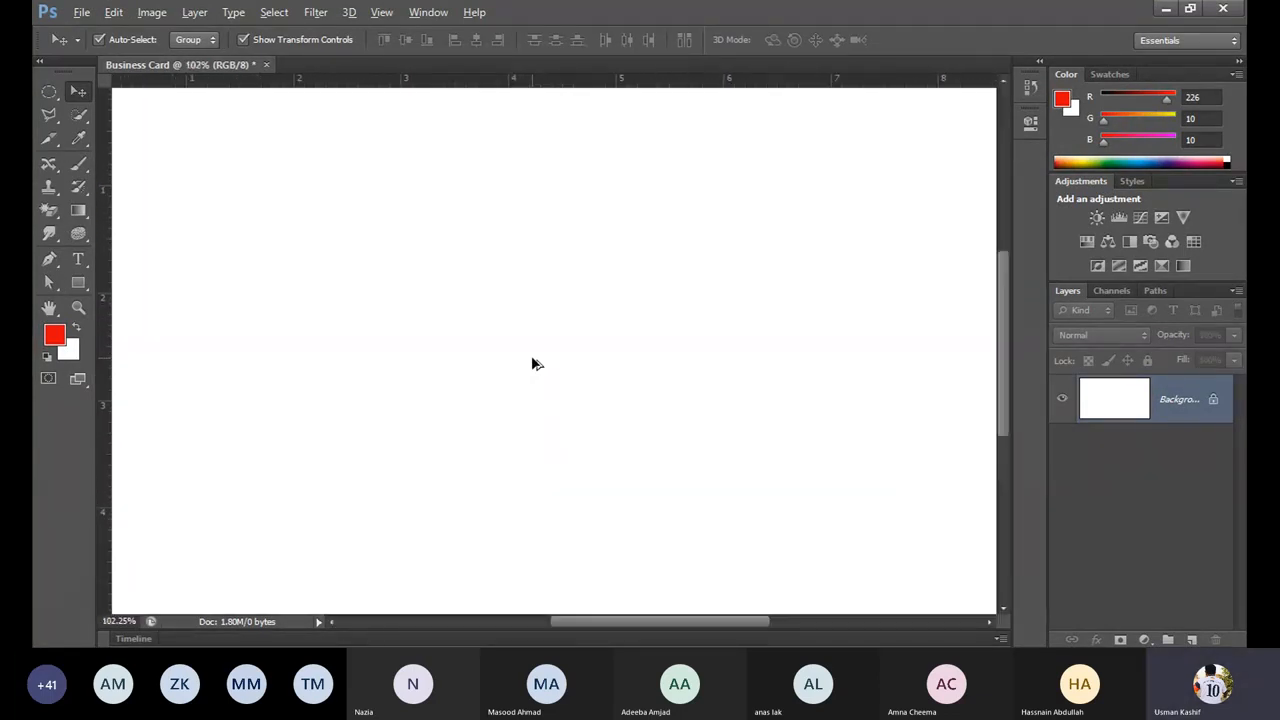
scroll(533, 363, "up", 2)
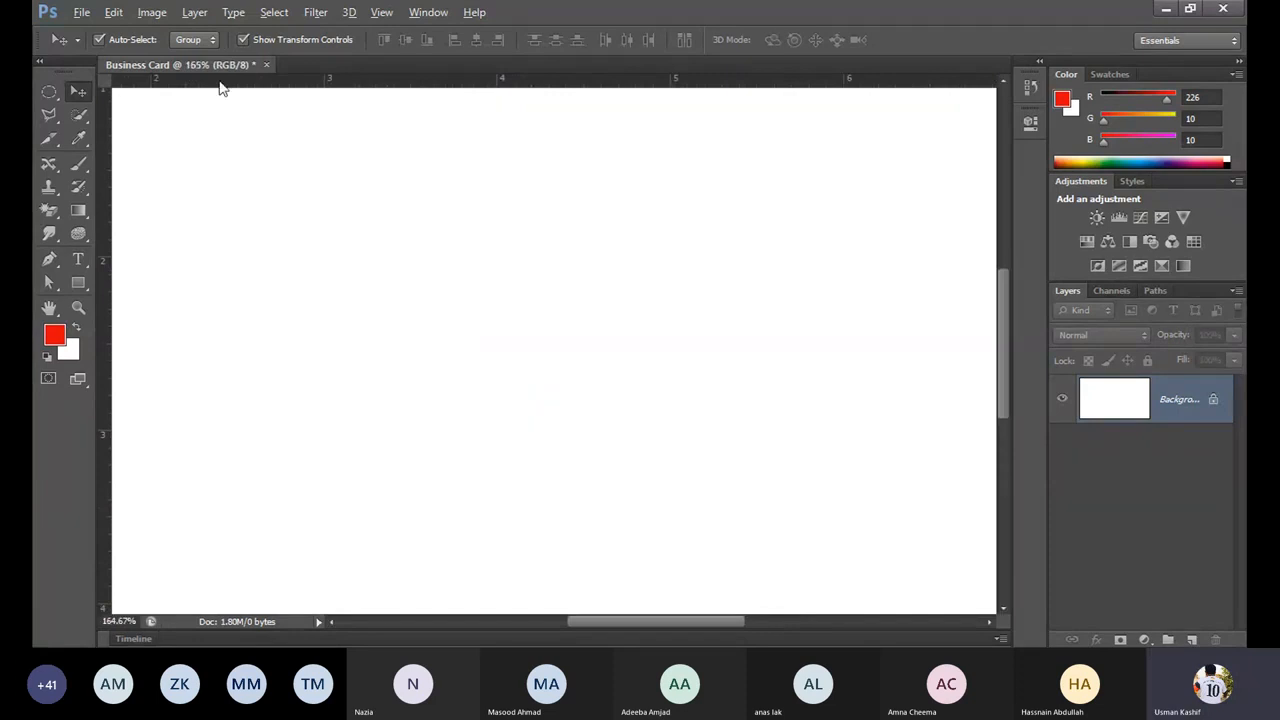
Step: Zoom the canvas out and in repeatedly in smooth increments, finishing at about 39.4%
scroll(449, 243, "down", 1)
scroll(456, 262, "down", 1)
scroll(456, 264, "down", 5)
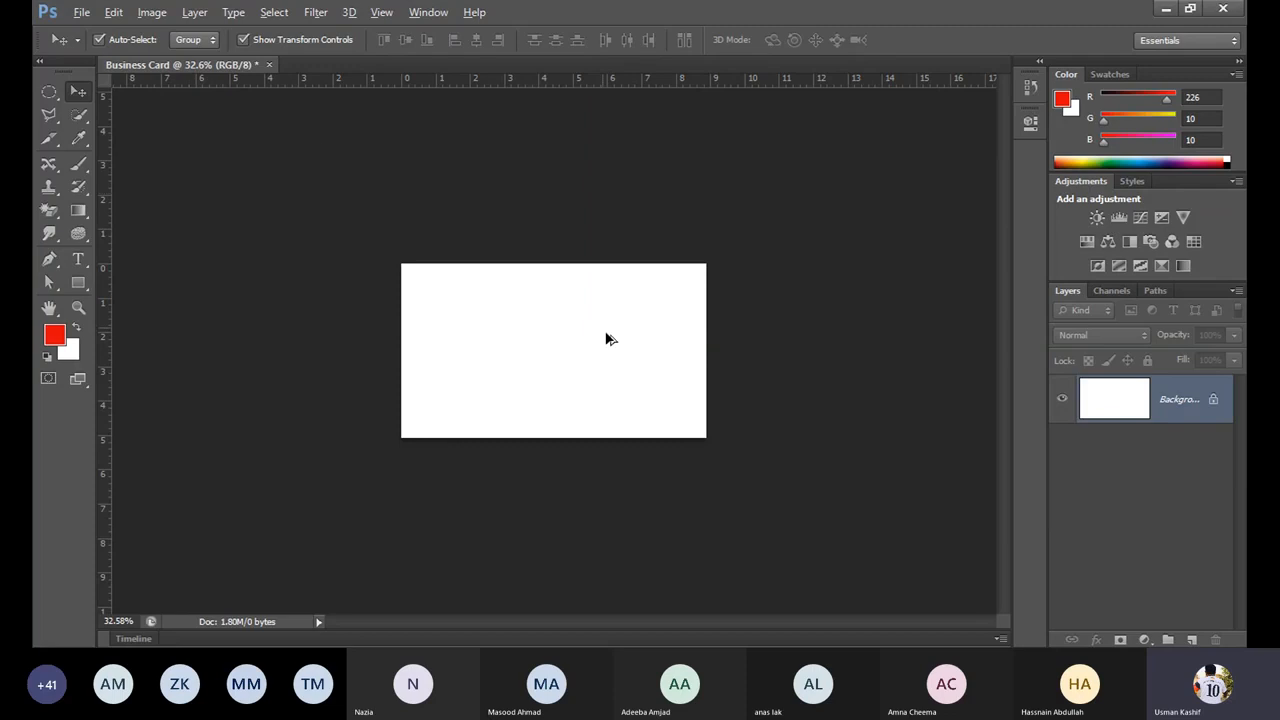
scroll(595, 436, "up", 1)
scroll(595, 436, "up", 5)
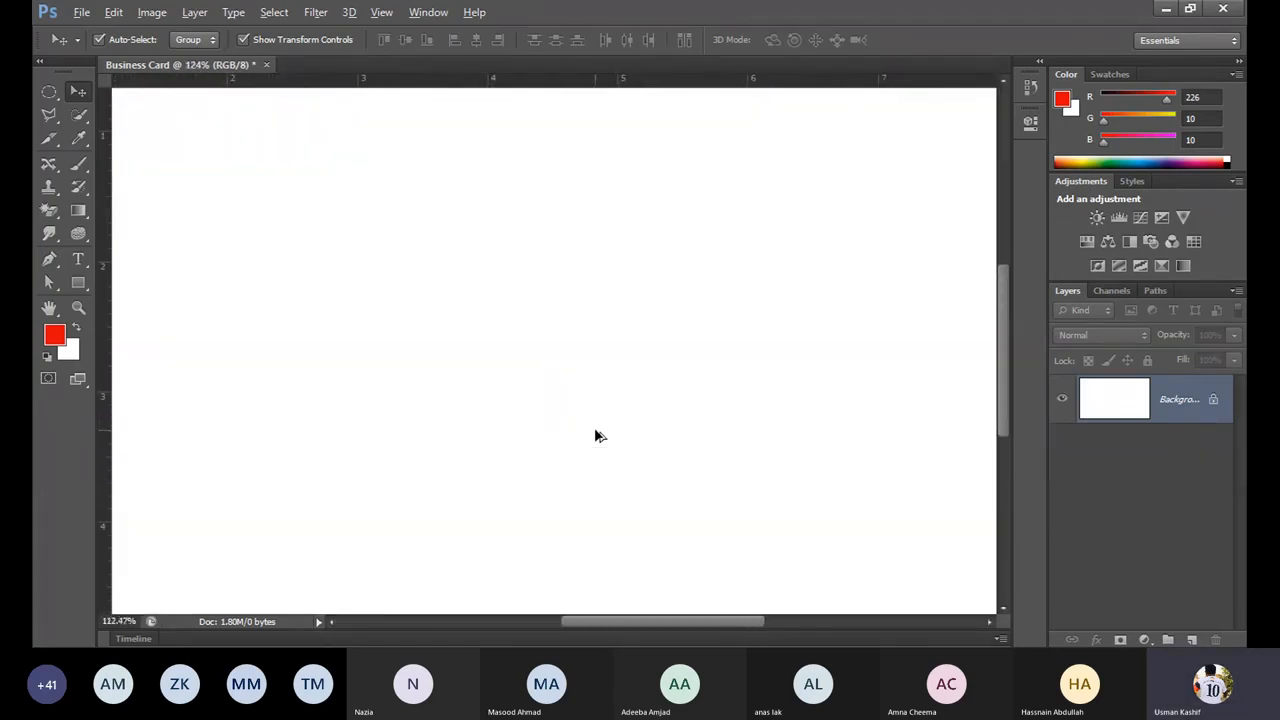
scroll(595, 436, "down", 4)
scroll(595, 436, "up", 2)
scroll(595, 436, "up", 2)
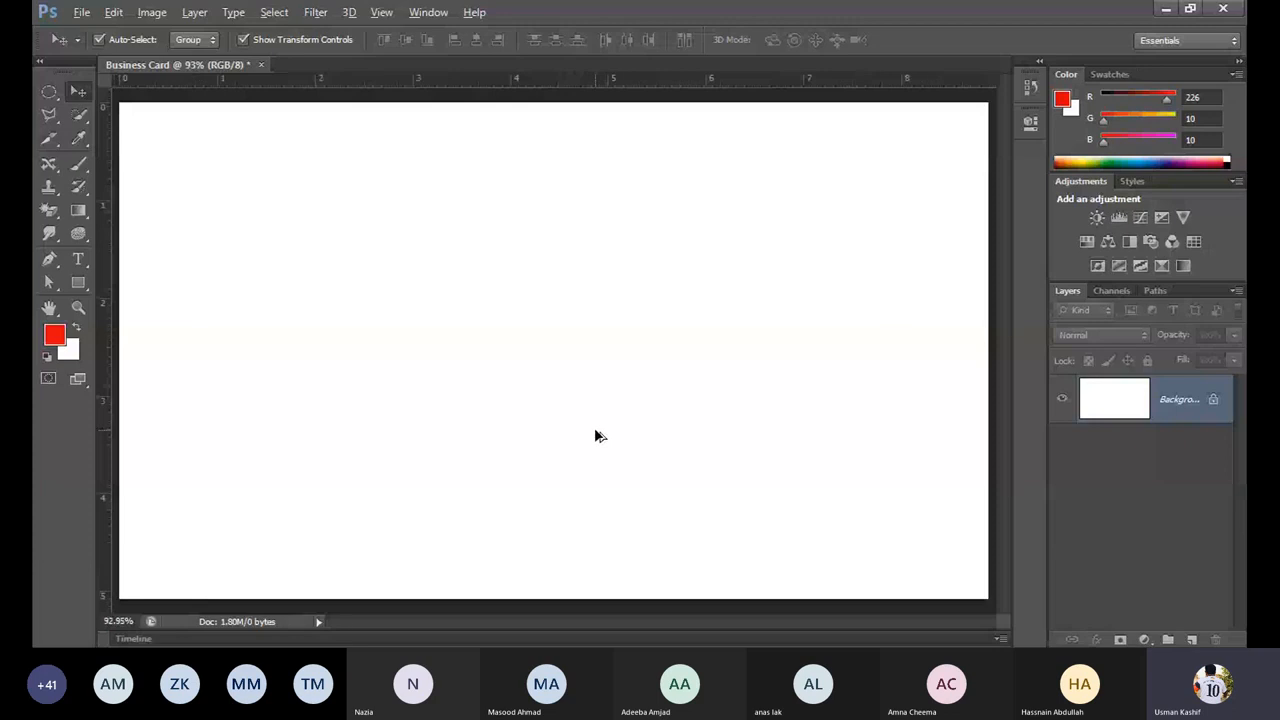
scroll(595, 436, "down", 3)
scroll(595, 437, "down", 2)
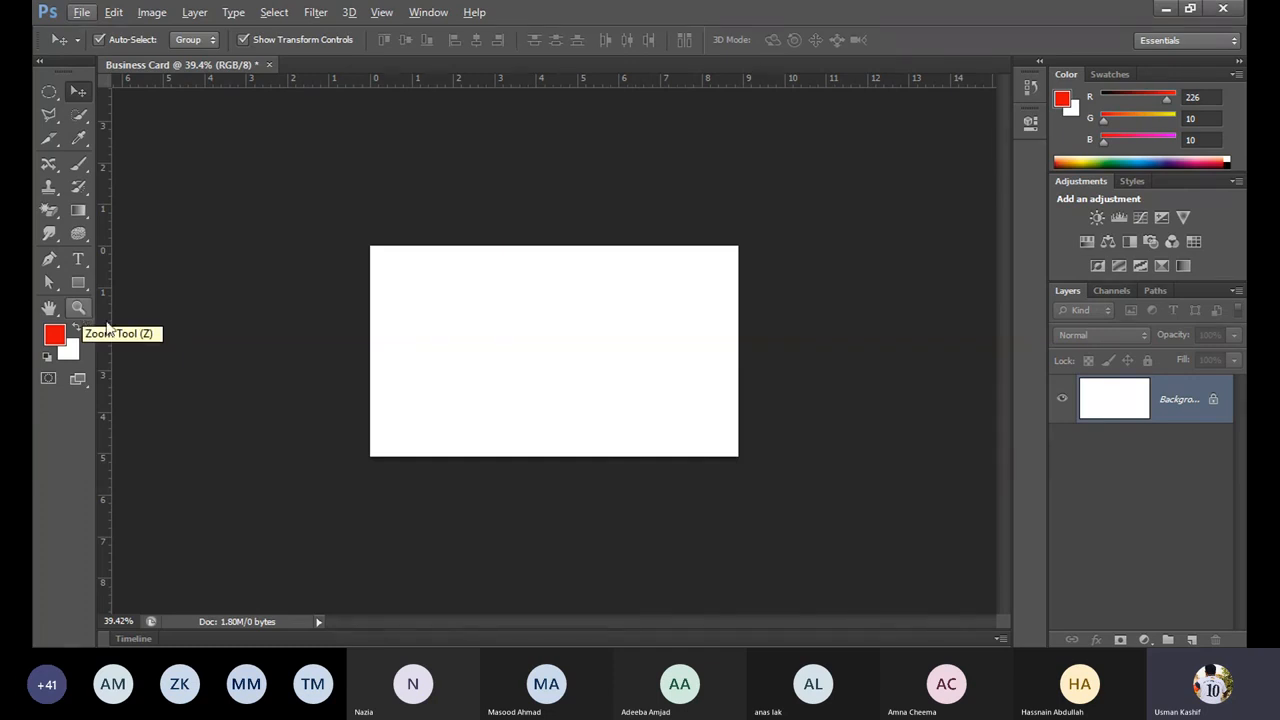
Step: Activate the Zoom tool to show its options and return to the Move tool
key("z")
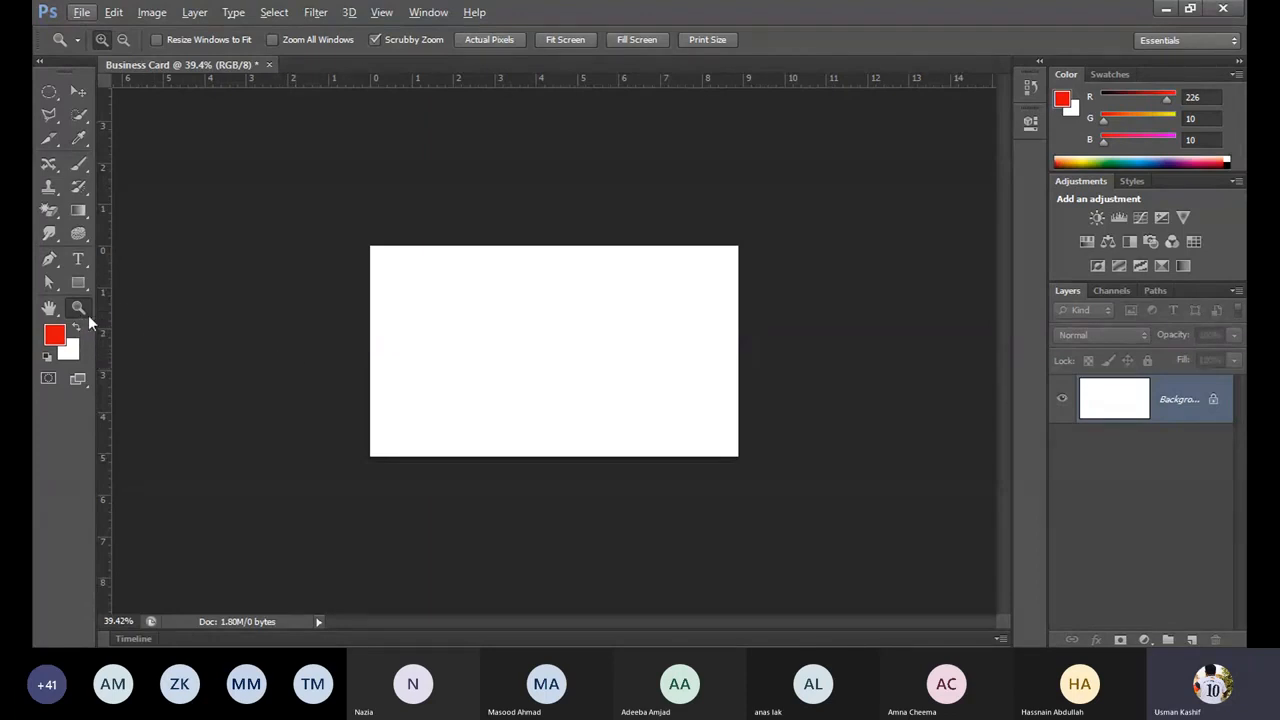
key("v")
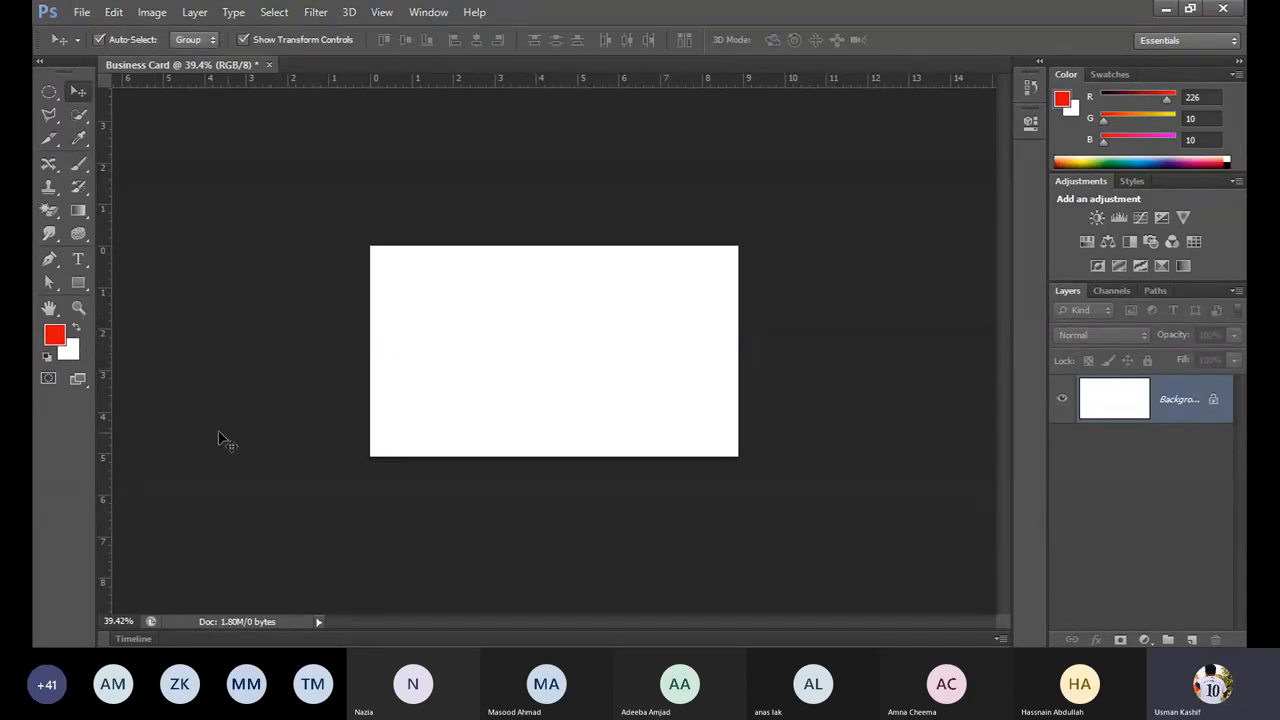
Step: Zoom in on the middle of the business card to 300% with the Zoom tool
left_click(80, 308)
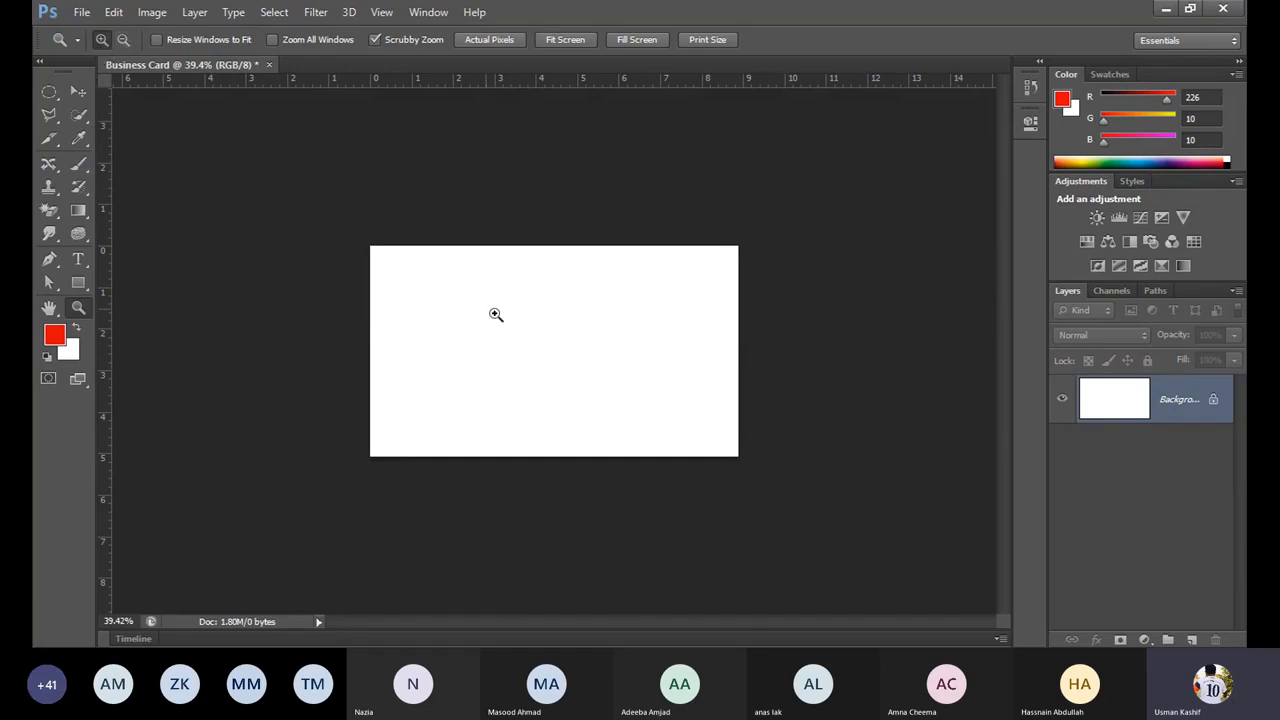
left_click(526, 332)
left_click(526, 332)
left_click(526, 332)
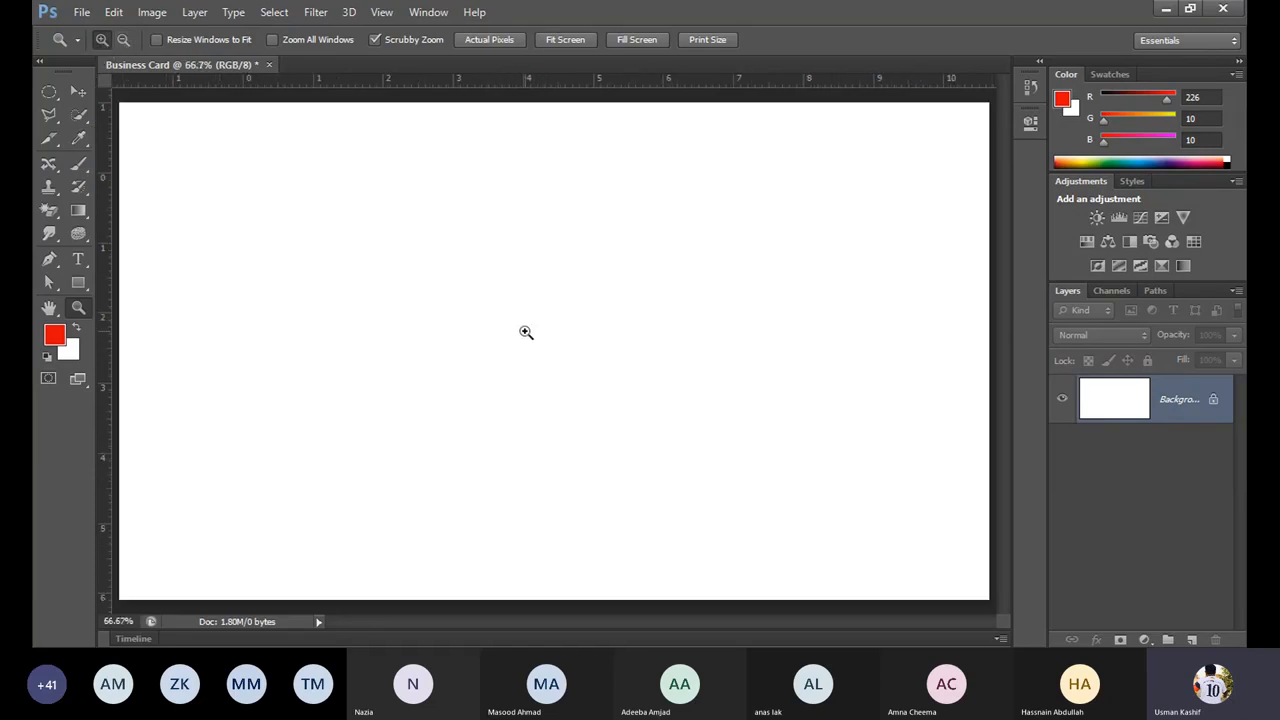
left_click(526, 332)
left_click(526, 332)
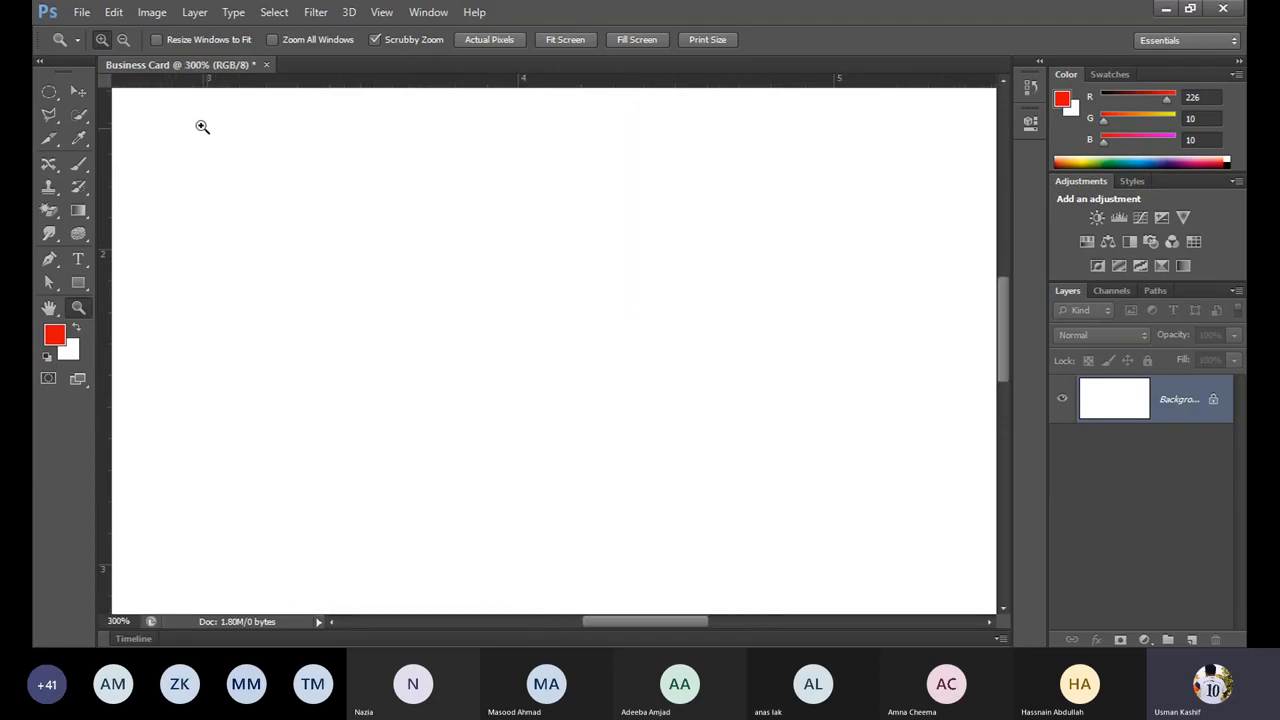
Step: Switch the Zoom tool to zooming out and reduce the business card view to 33.3%
left_click(123, 39)
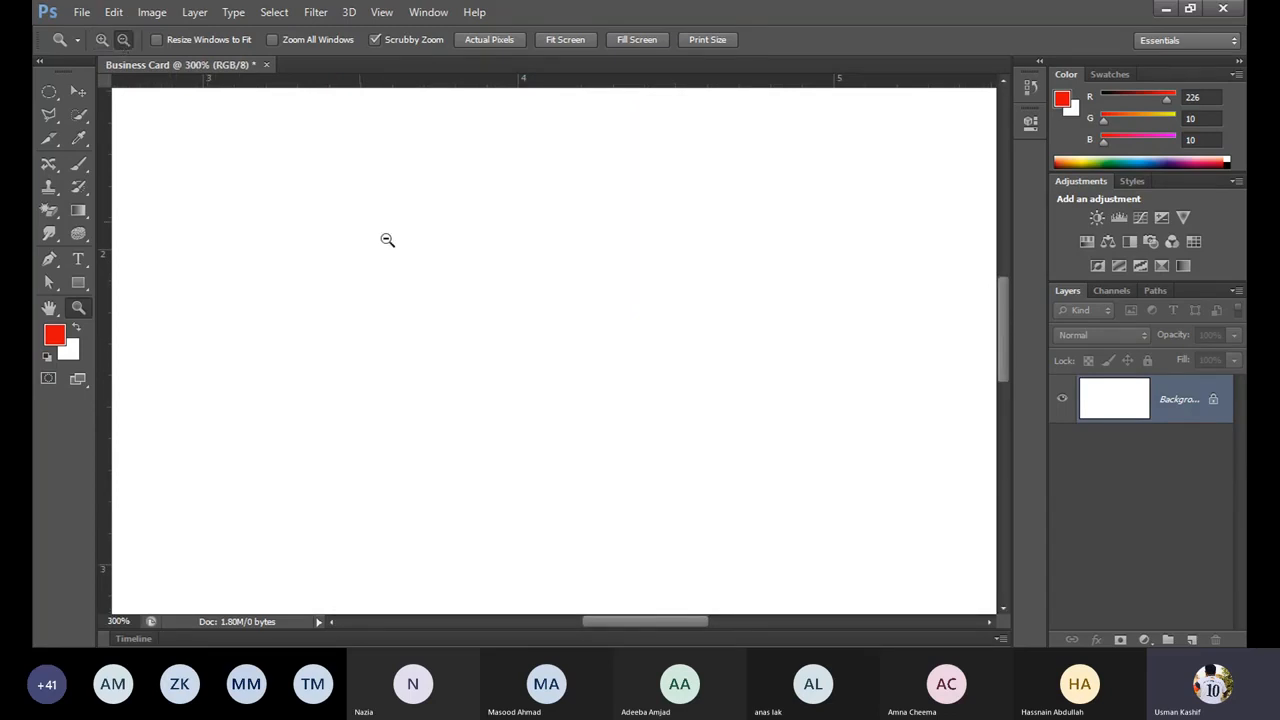
left_click(532, 329)
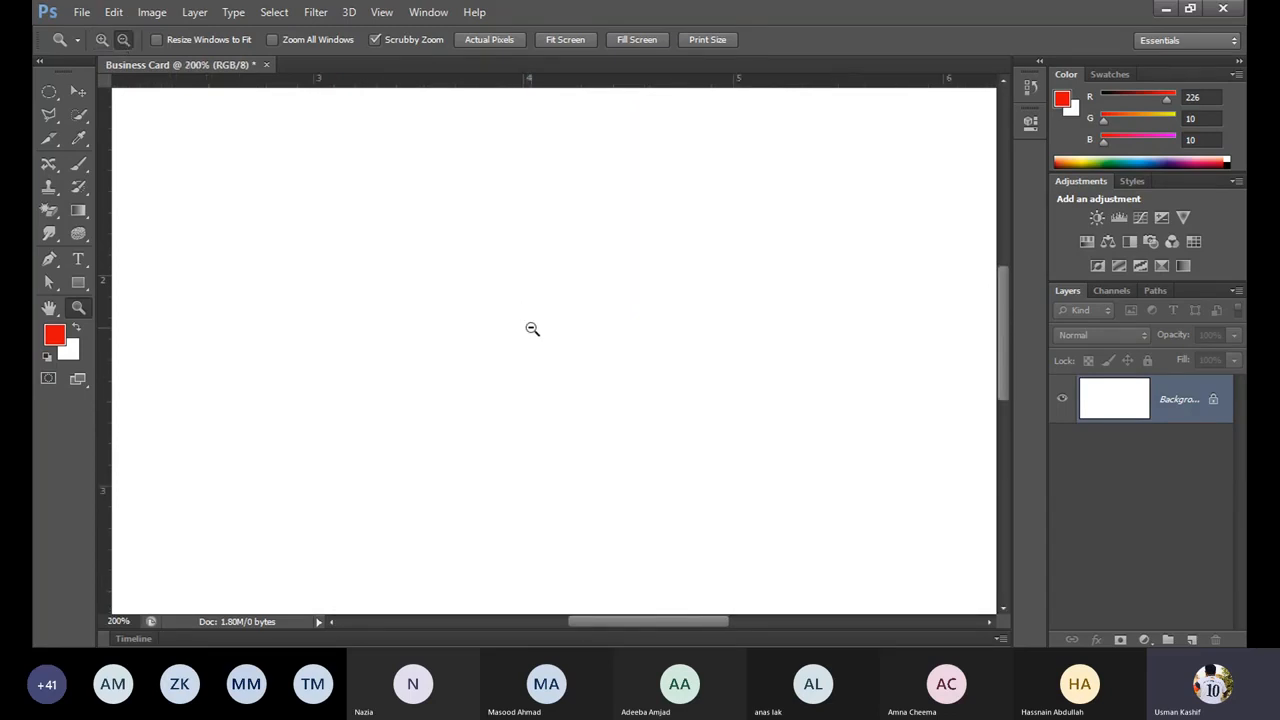
left_click(532, 329)
left_click(532, 329)
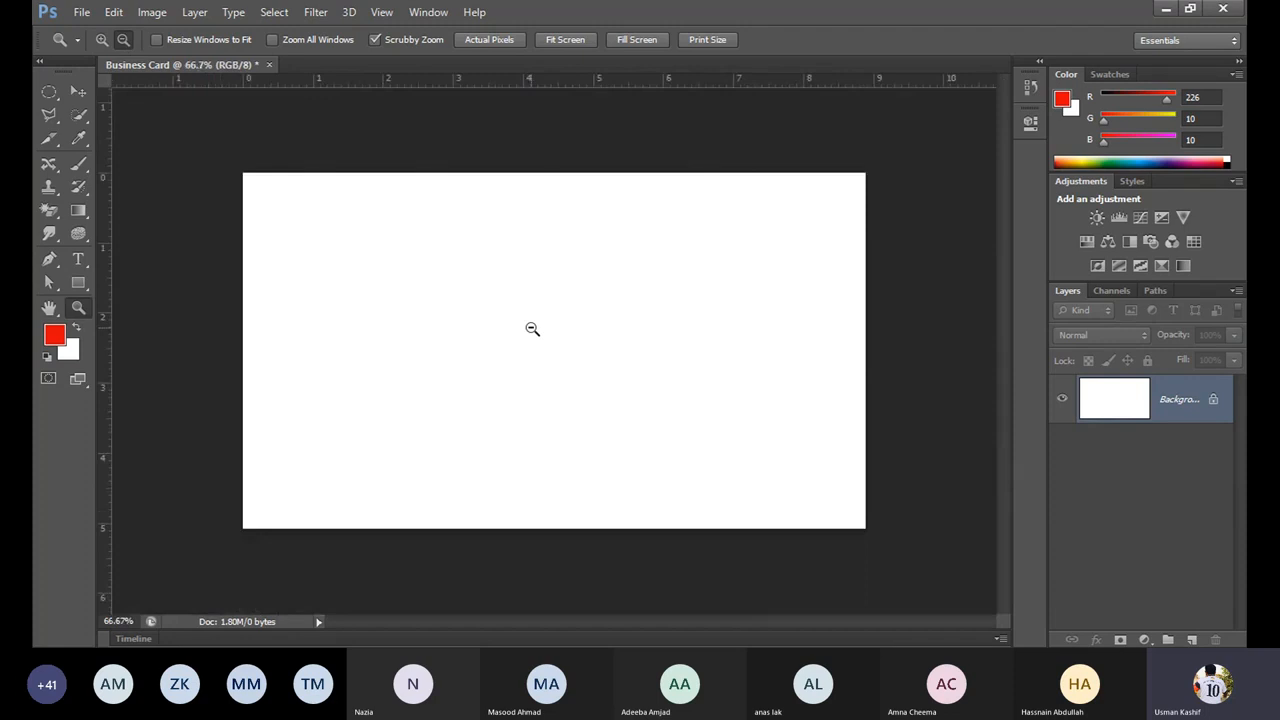
left_click(532, 329)
left_click(532, 329)
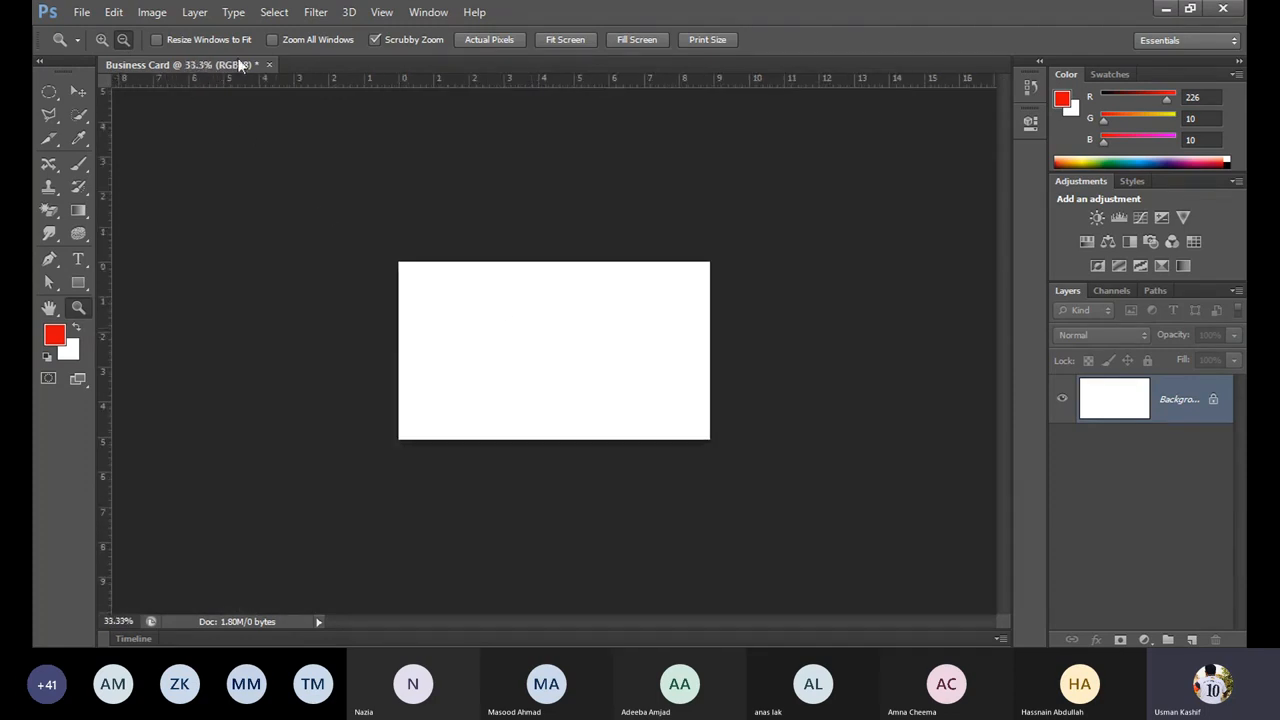
Step: Compare the Fit Screen, Fill Screen and Print Size views, finishing with Fit Screen and the Move tool active
left_click(571, 40)
left_click(657, 40)
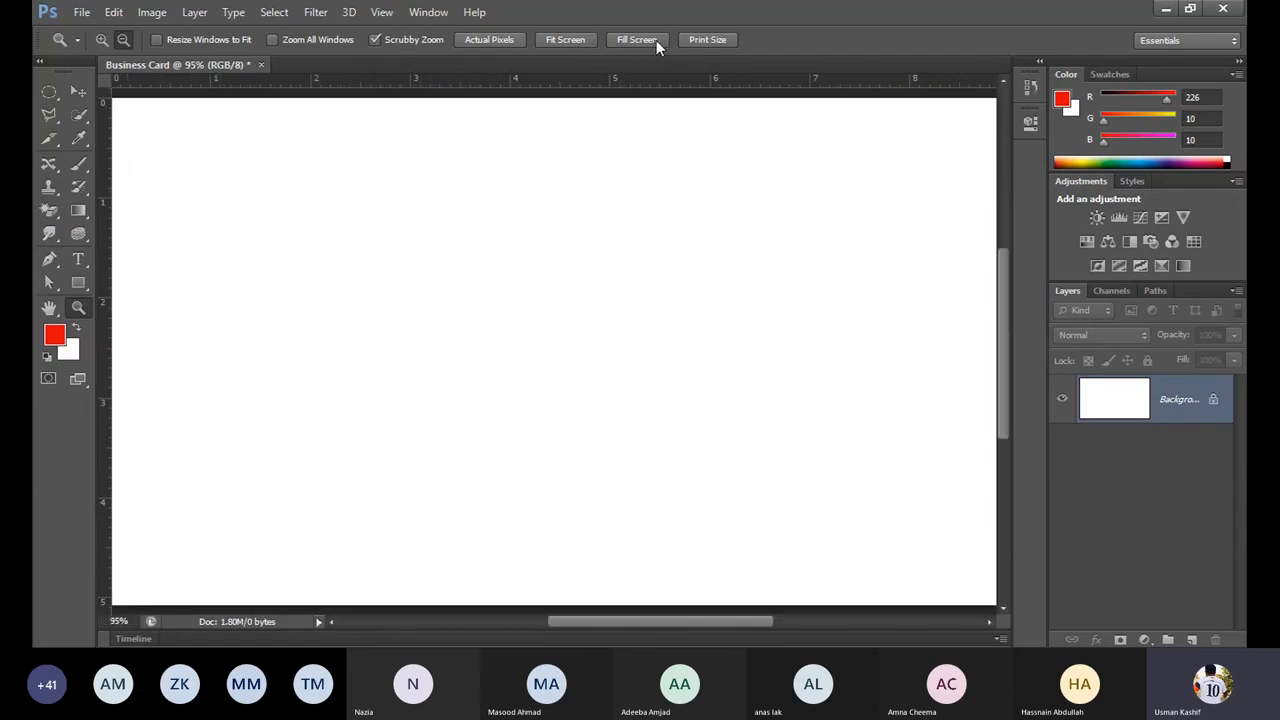
left_click(698, 42)
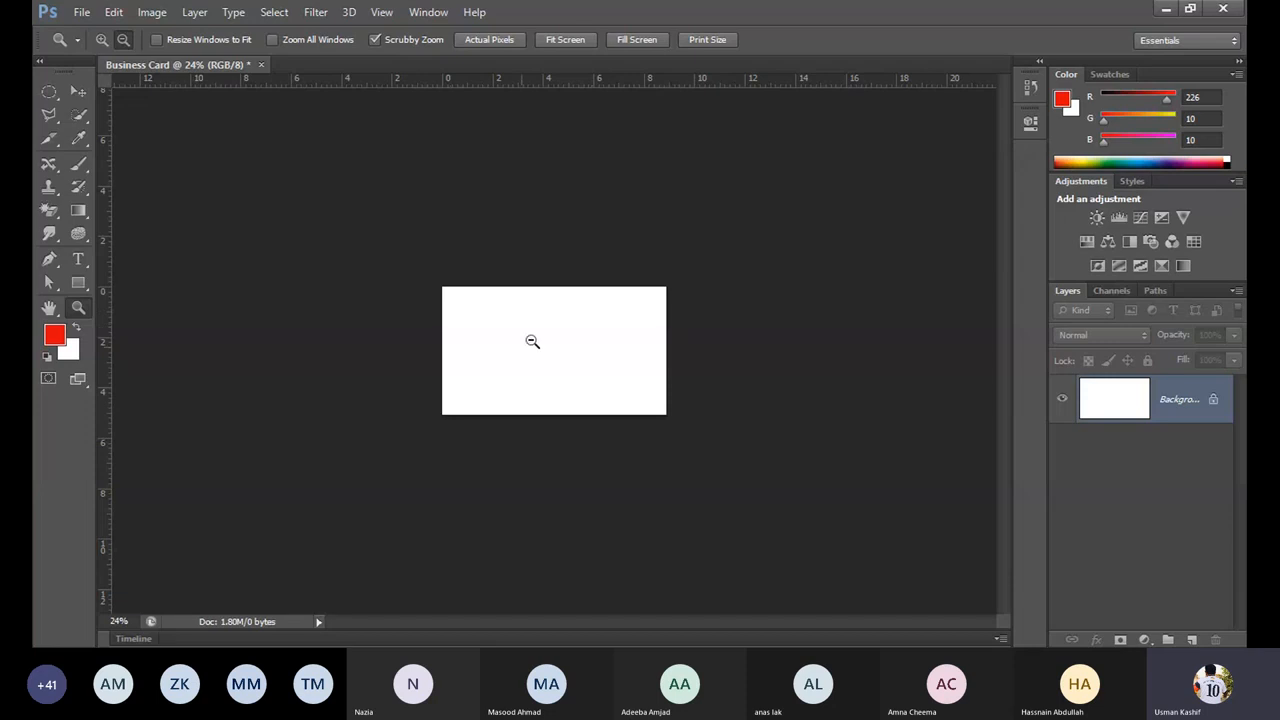
left_click(634, 40)
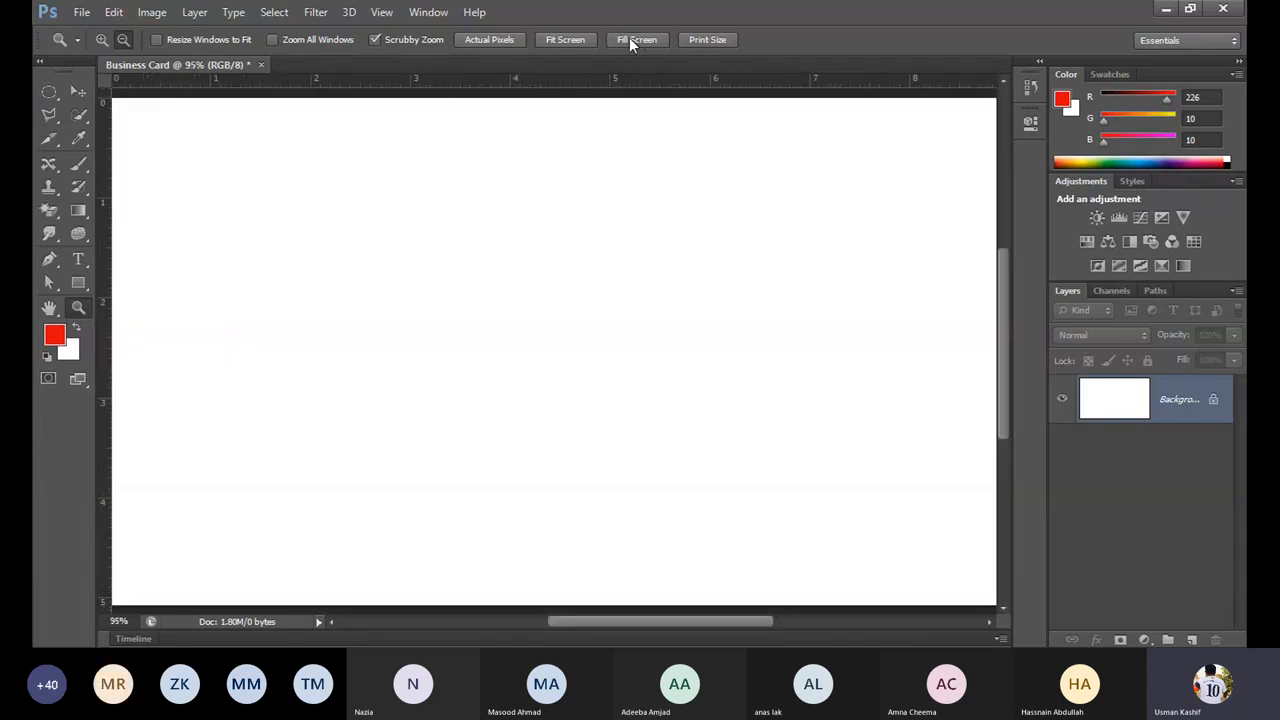
left_click(565, 42)
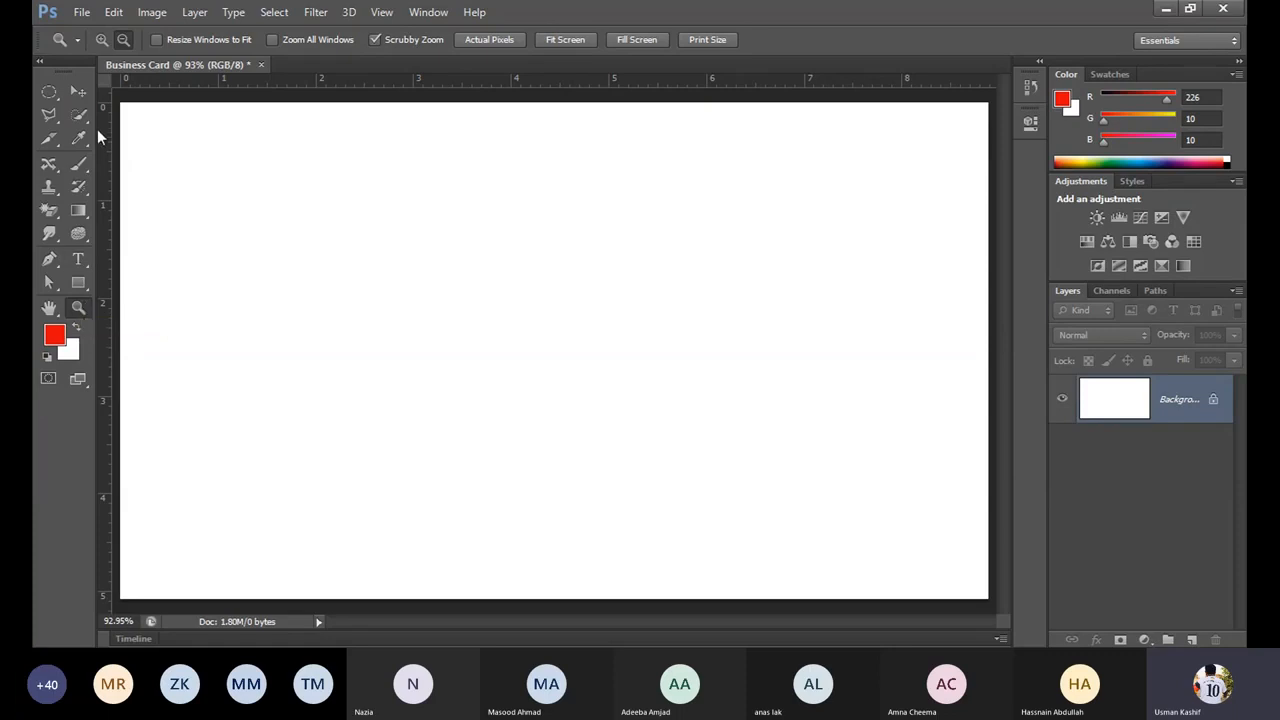
left_click(79, 91)
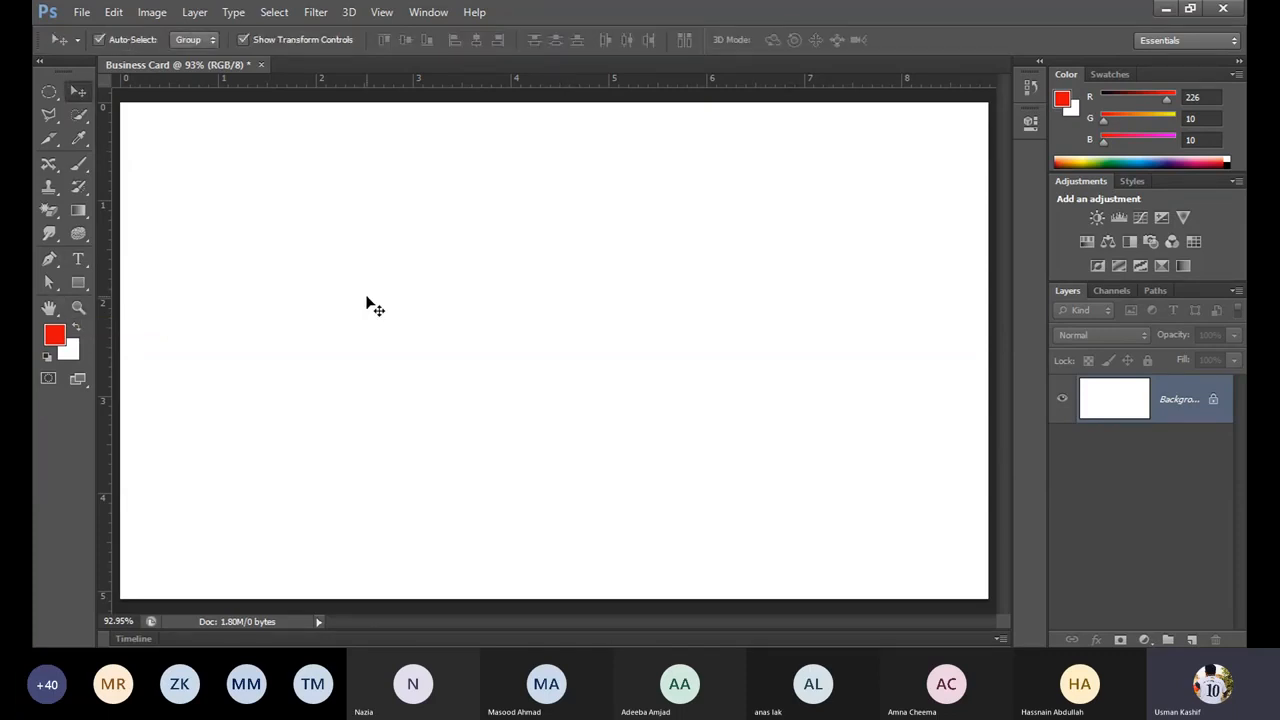
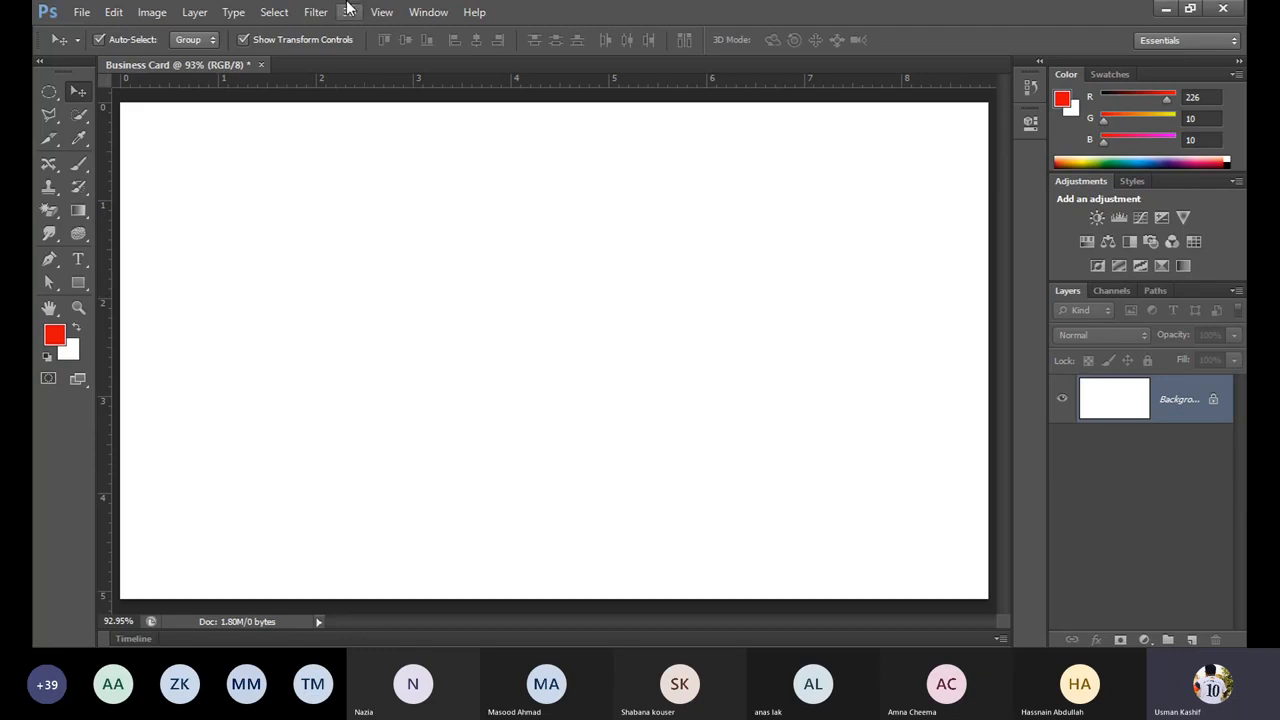
Step: Switch between the Zoom and Move tools to show the zoom-in and zoom-out options, ending on the Zoom tool
left_click(77, 312)
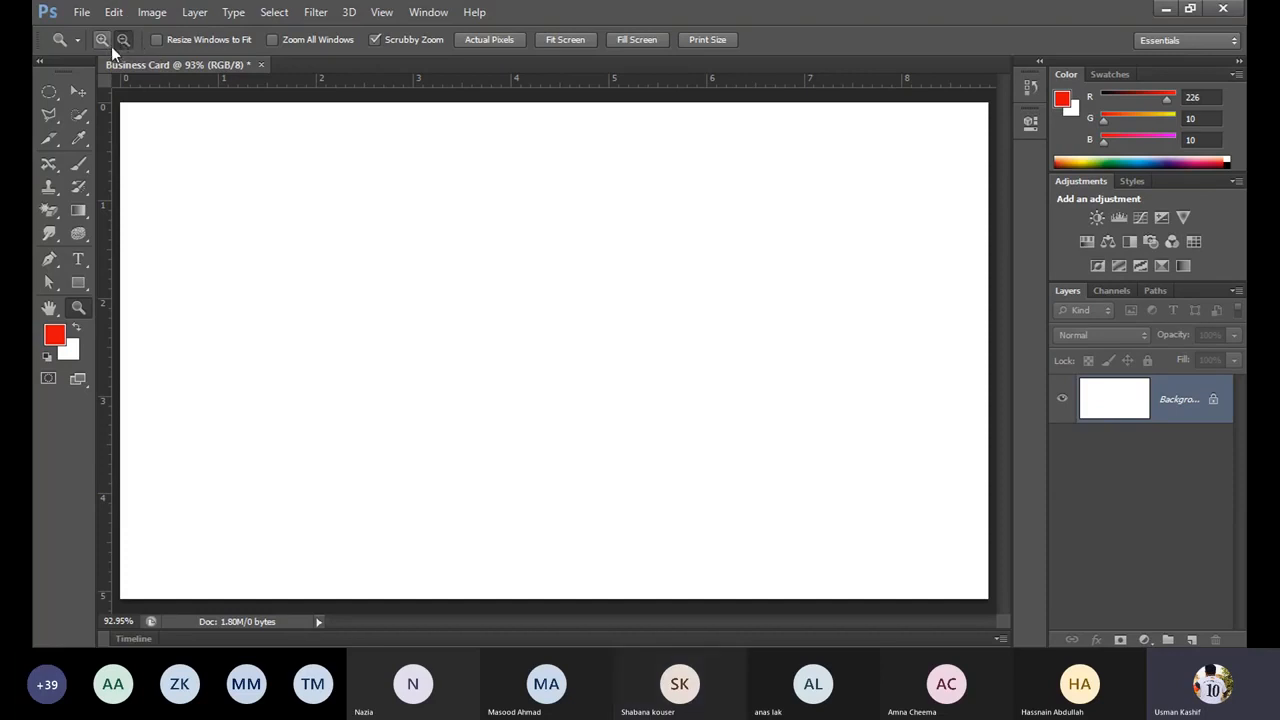
left_click(77, 92)
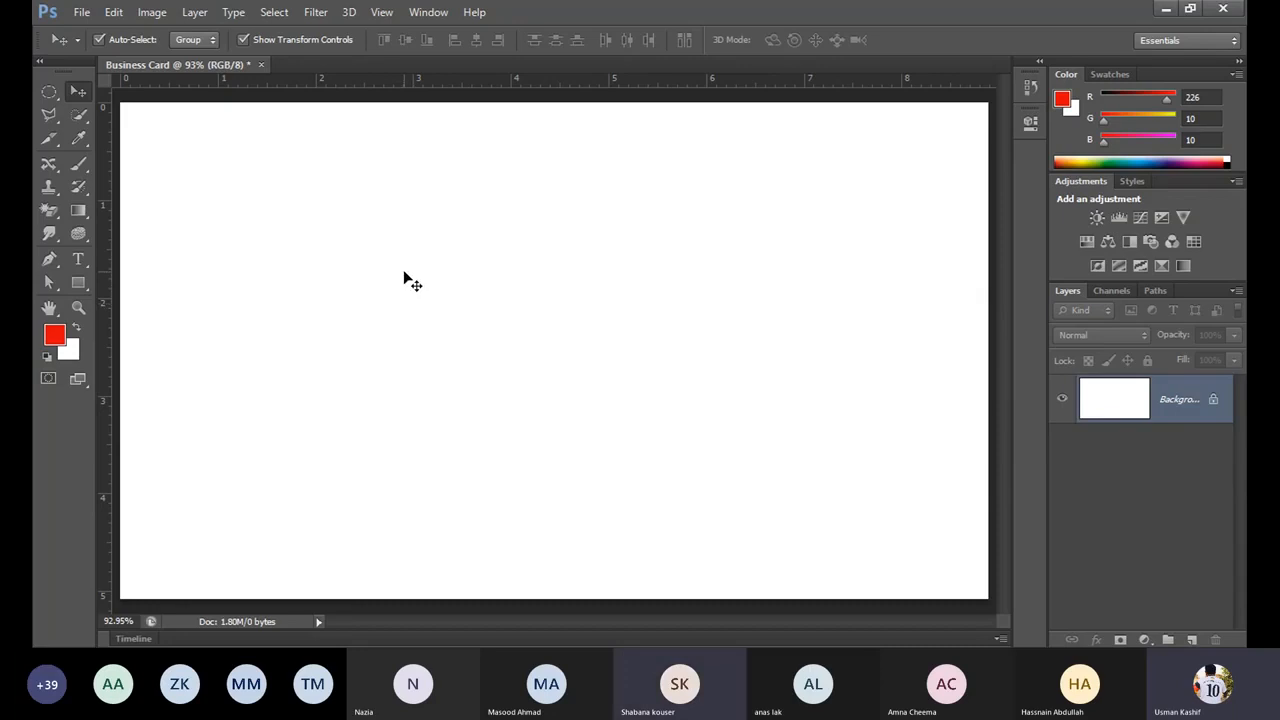
left_click(77, 312)
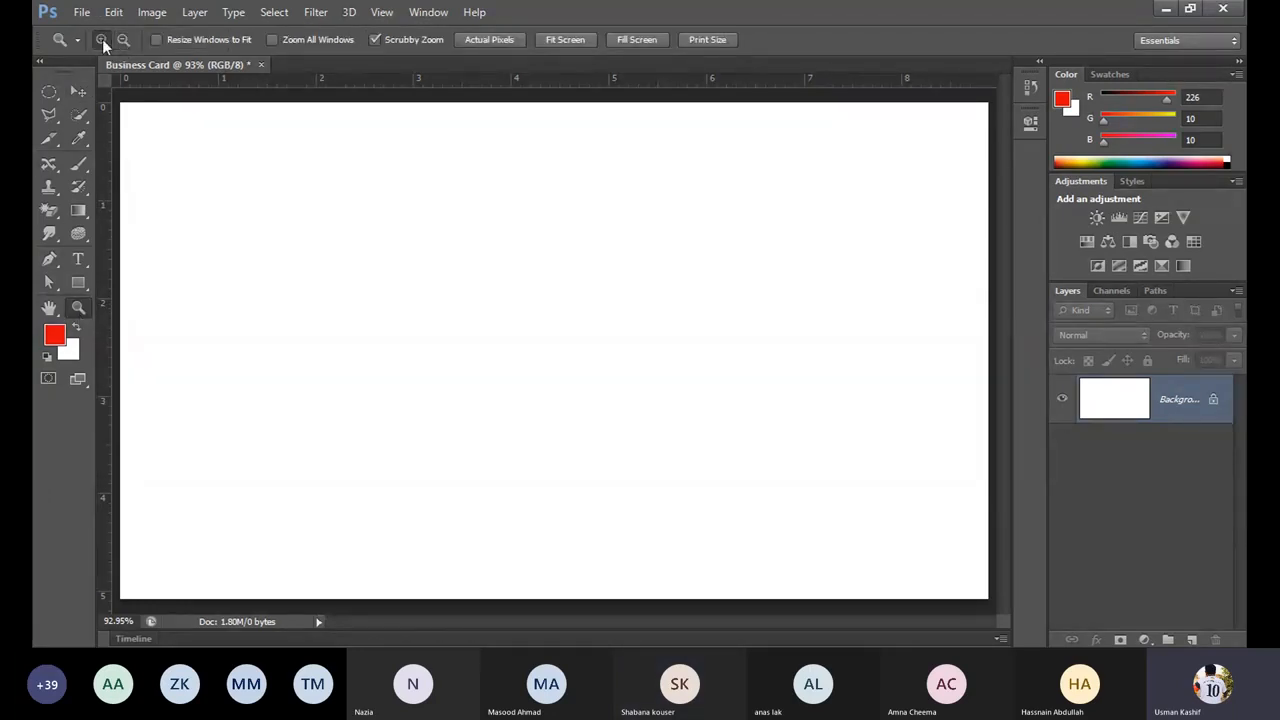
Step: Enlarge the business card to about 136% and pan around it with the Hand tool
left_click(48, 310)
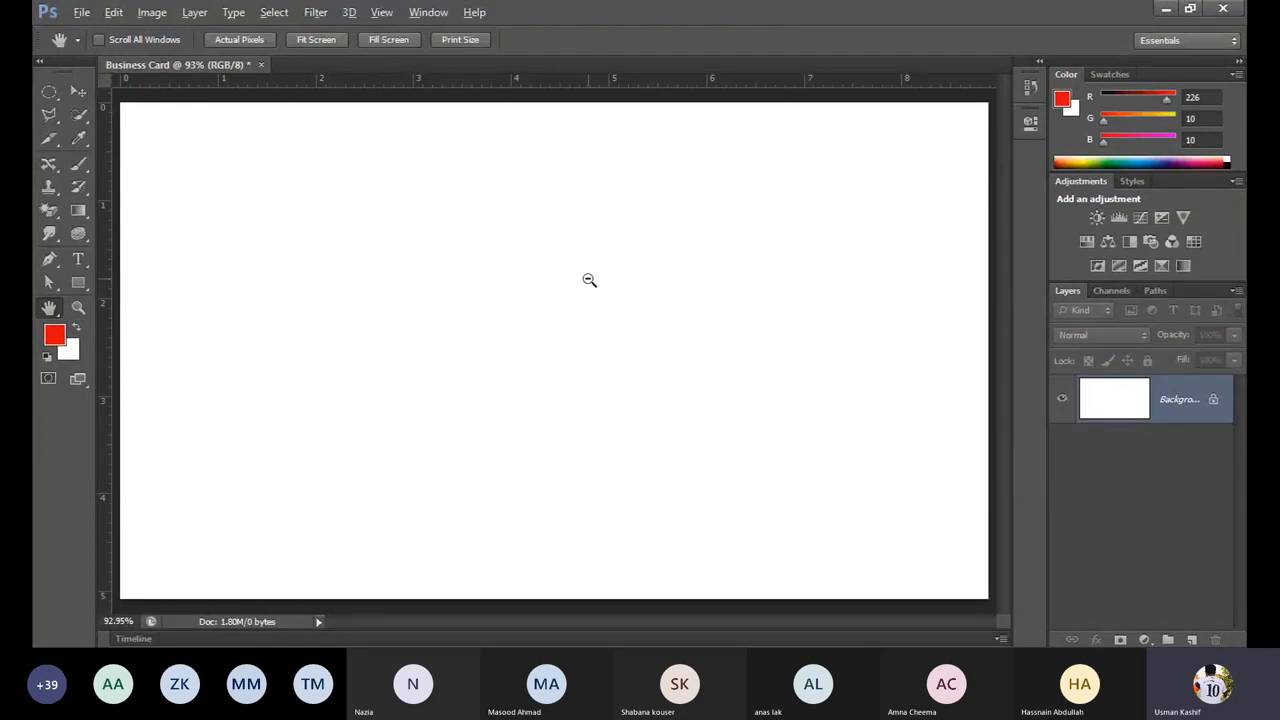
scroll(589, 280, "up", 2)
left_click_drag(317, 283, 654, 355)
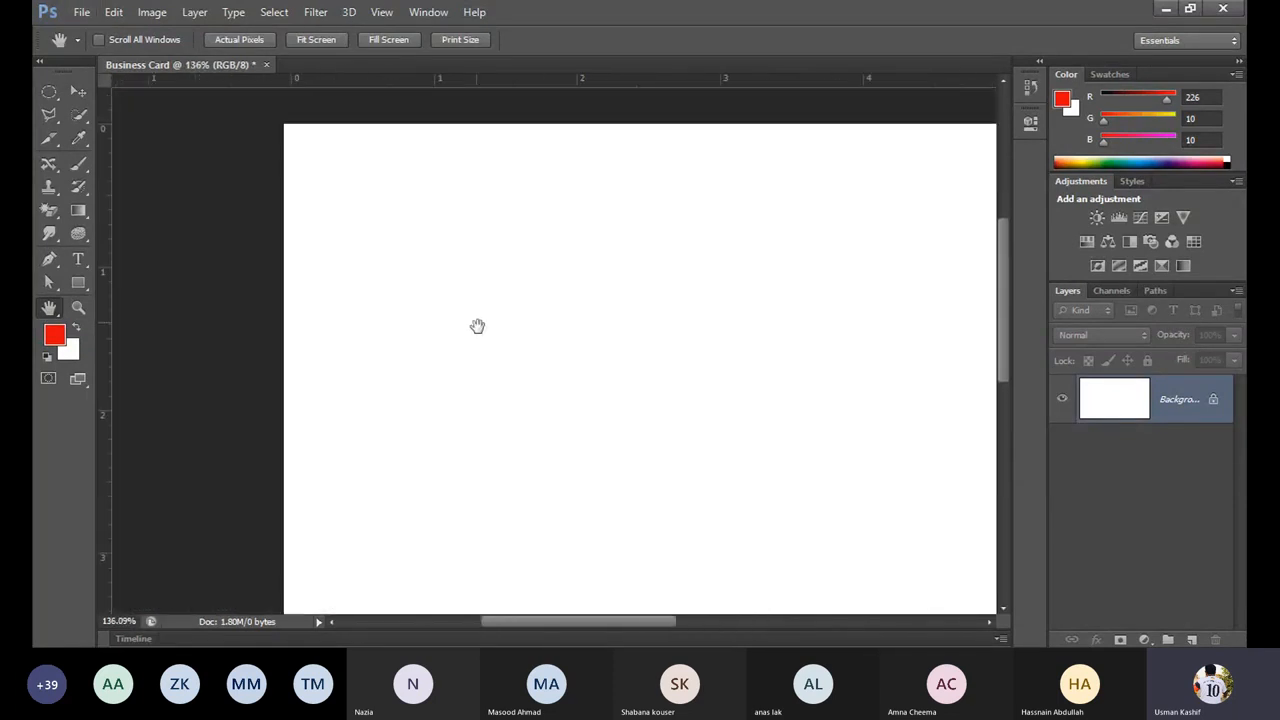
left_click_drag(477, 326, 751, 409)
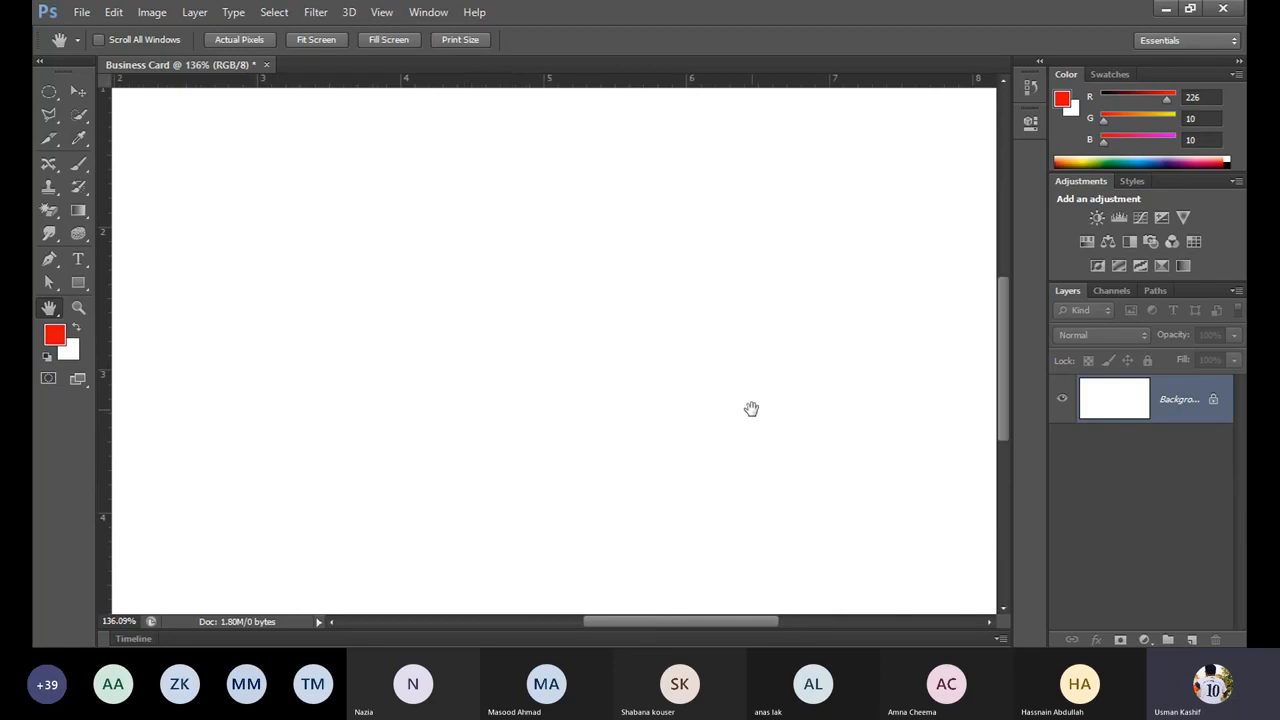
Step: Pan the business card at about 174%, fit it back on screen and return to the Move tool
scroll(646, 386, "down", 5)
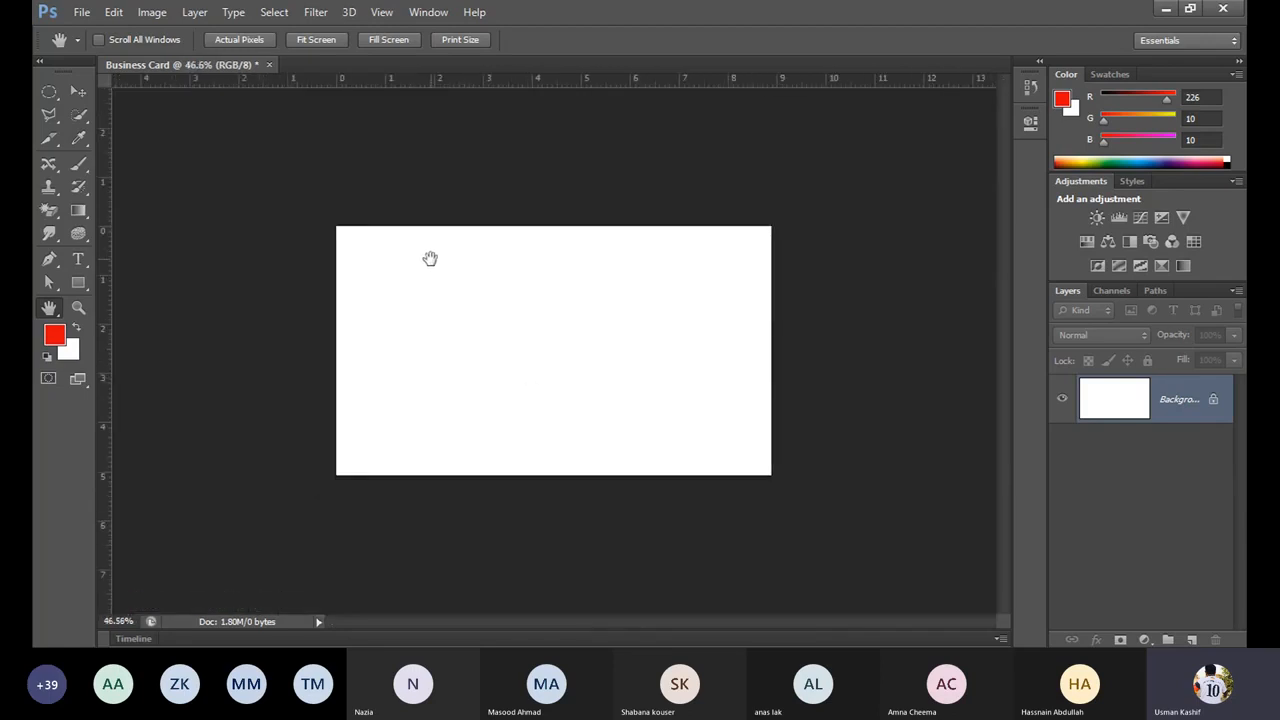
scroll(466, 329, "up", 5)
left_click_drag(378, 279, 763, 420)
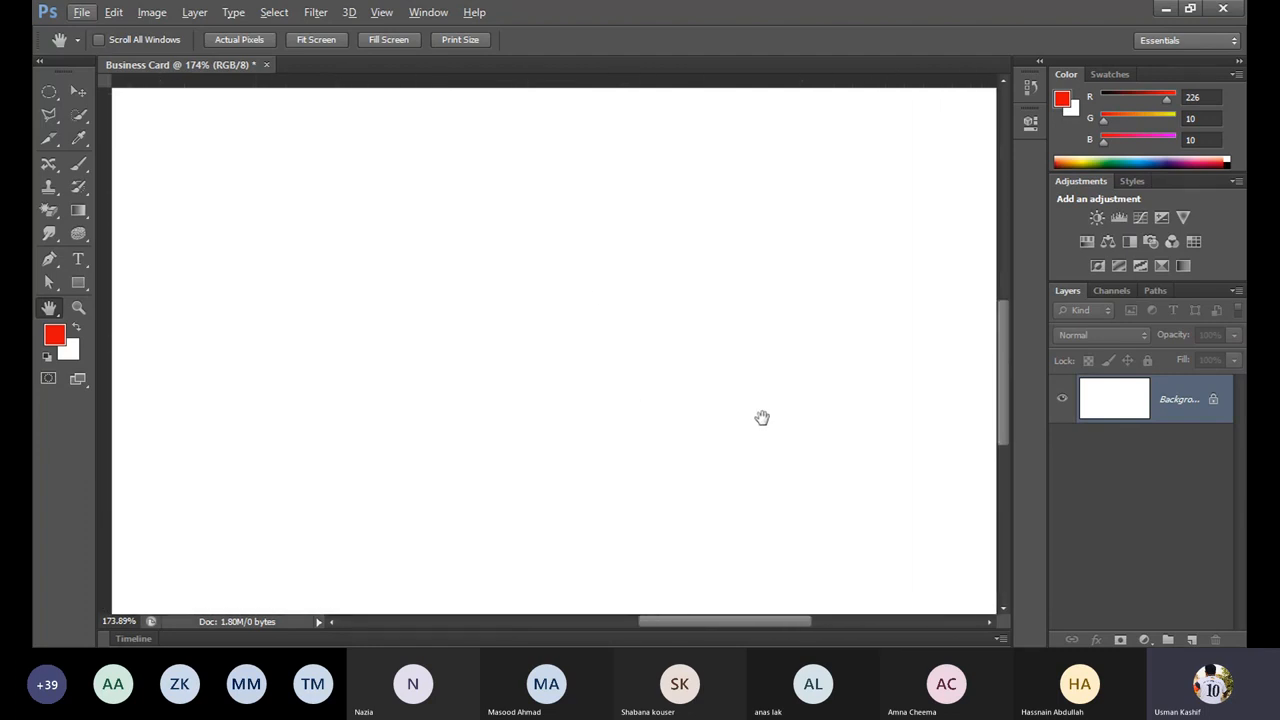
key("ctrl+0")
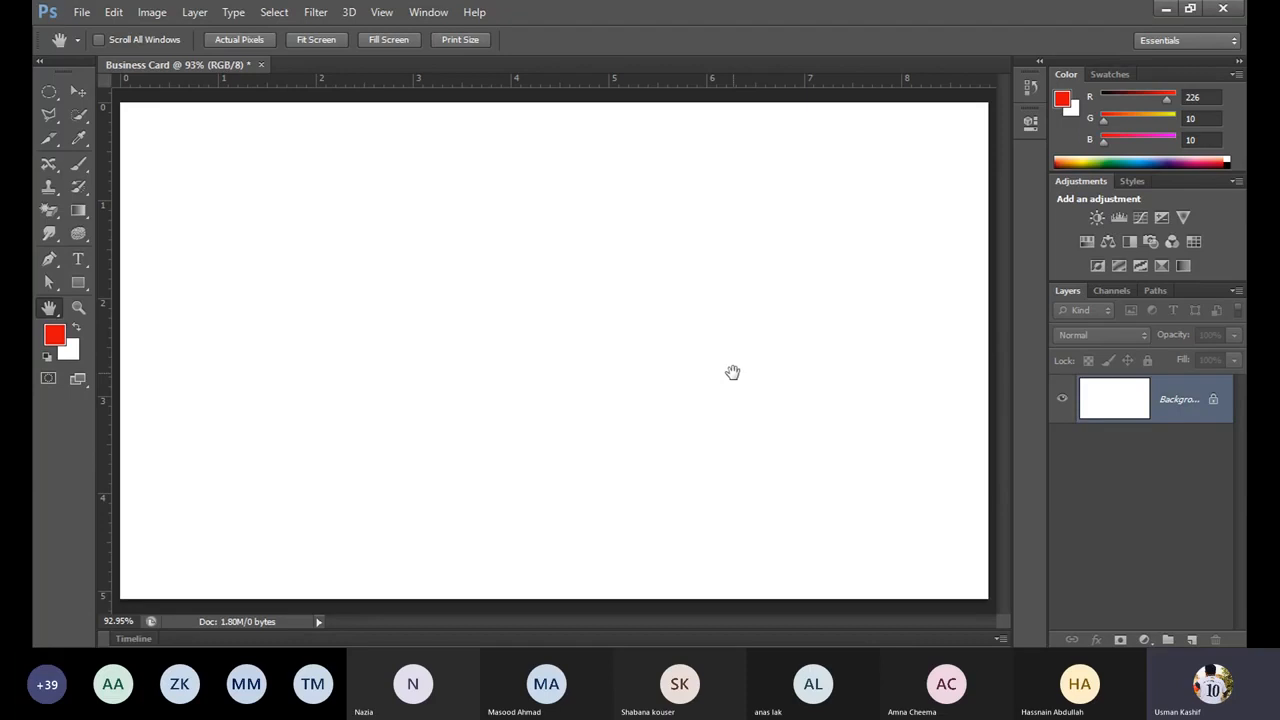
left_click(84, 92)
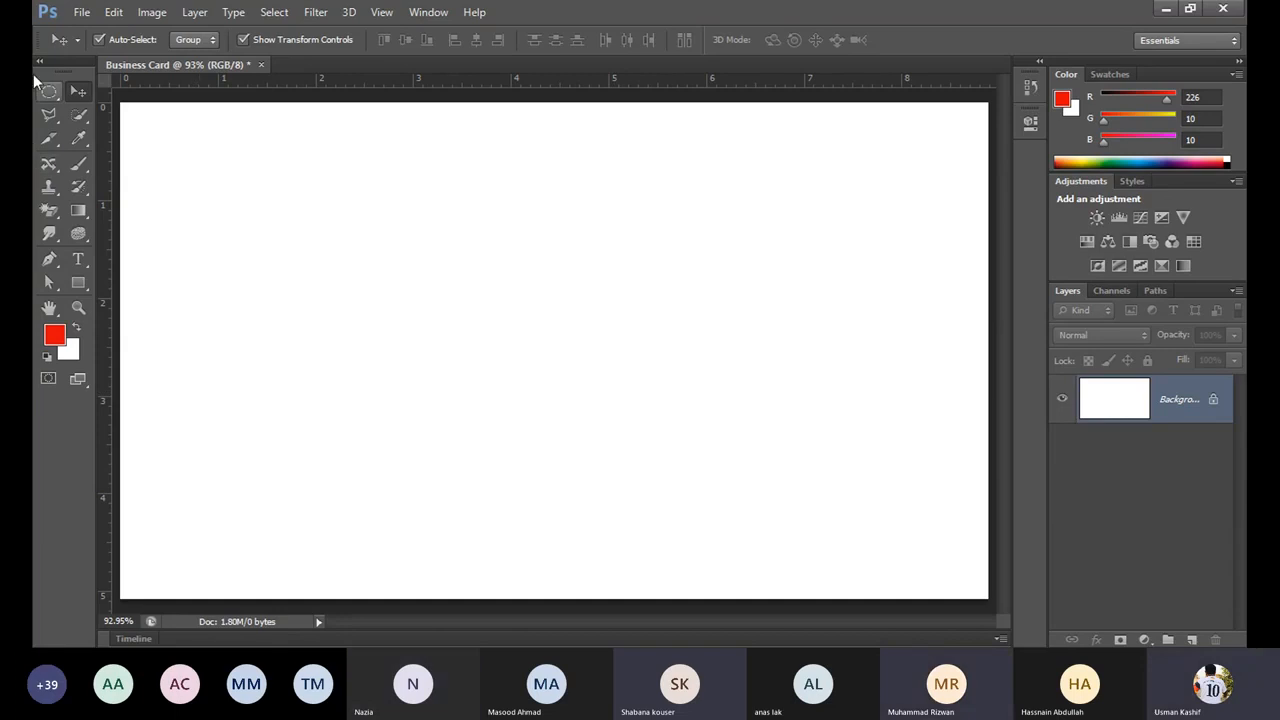
left_click(47, 114)
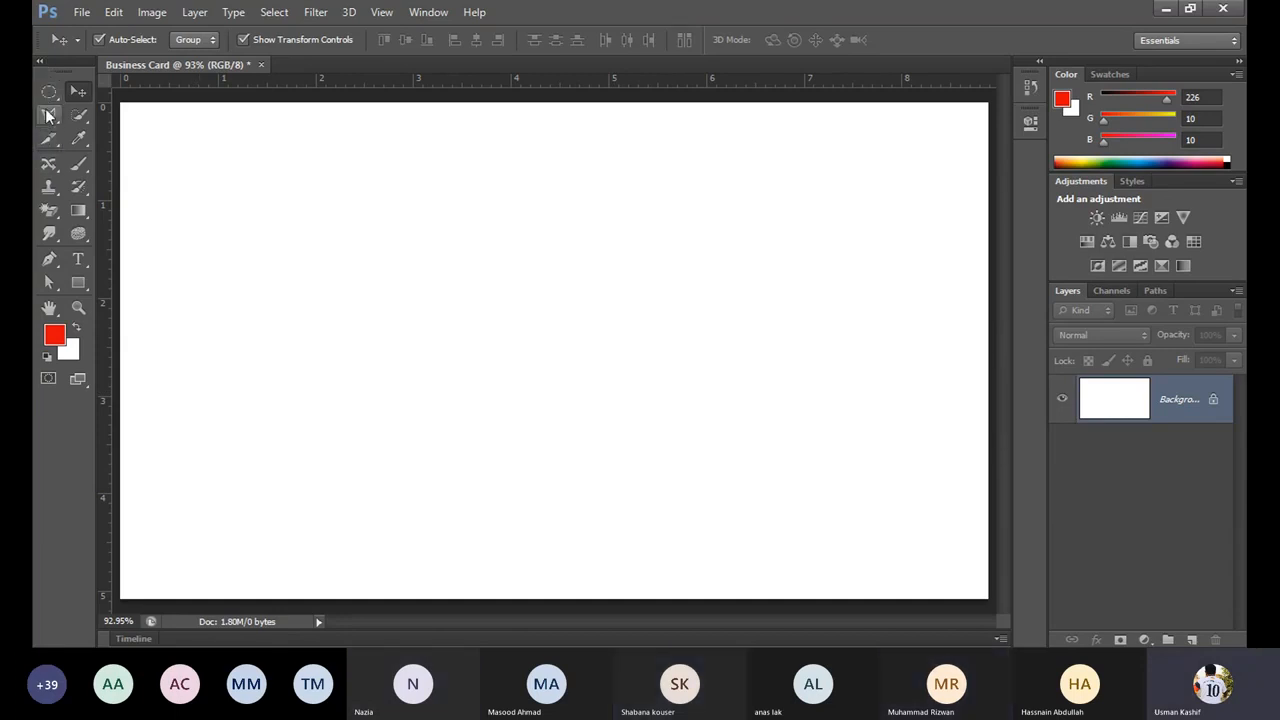